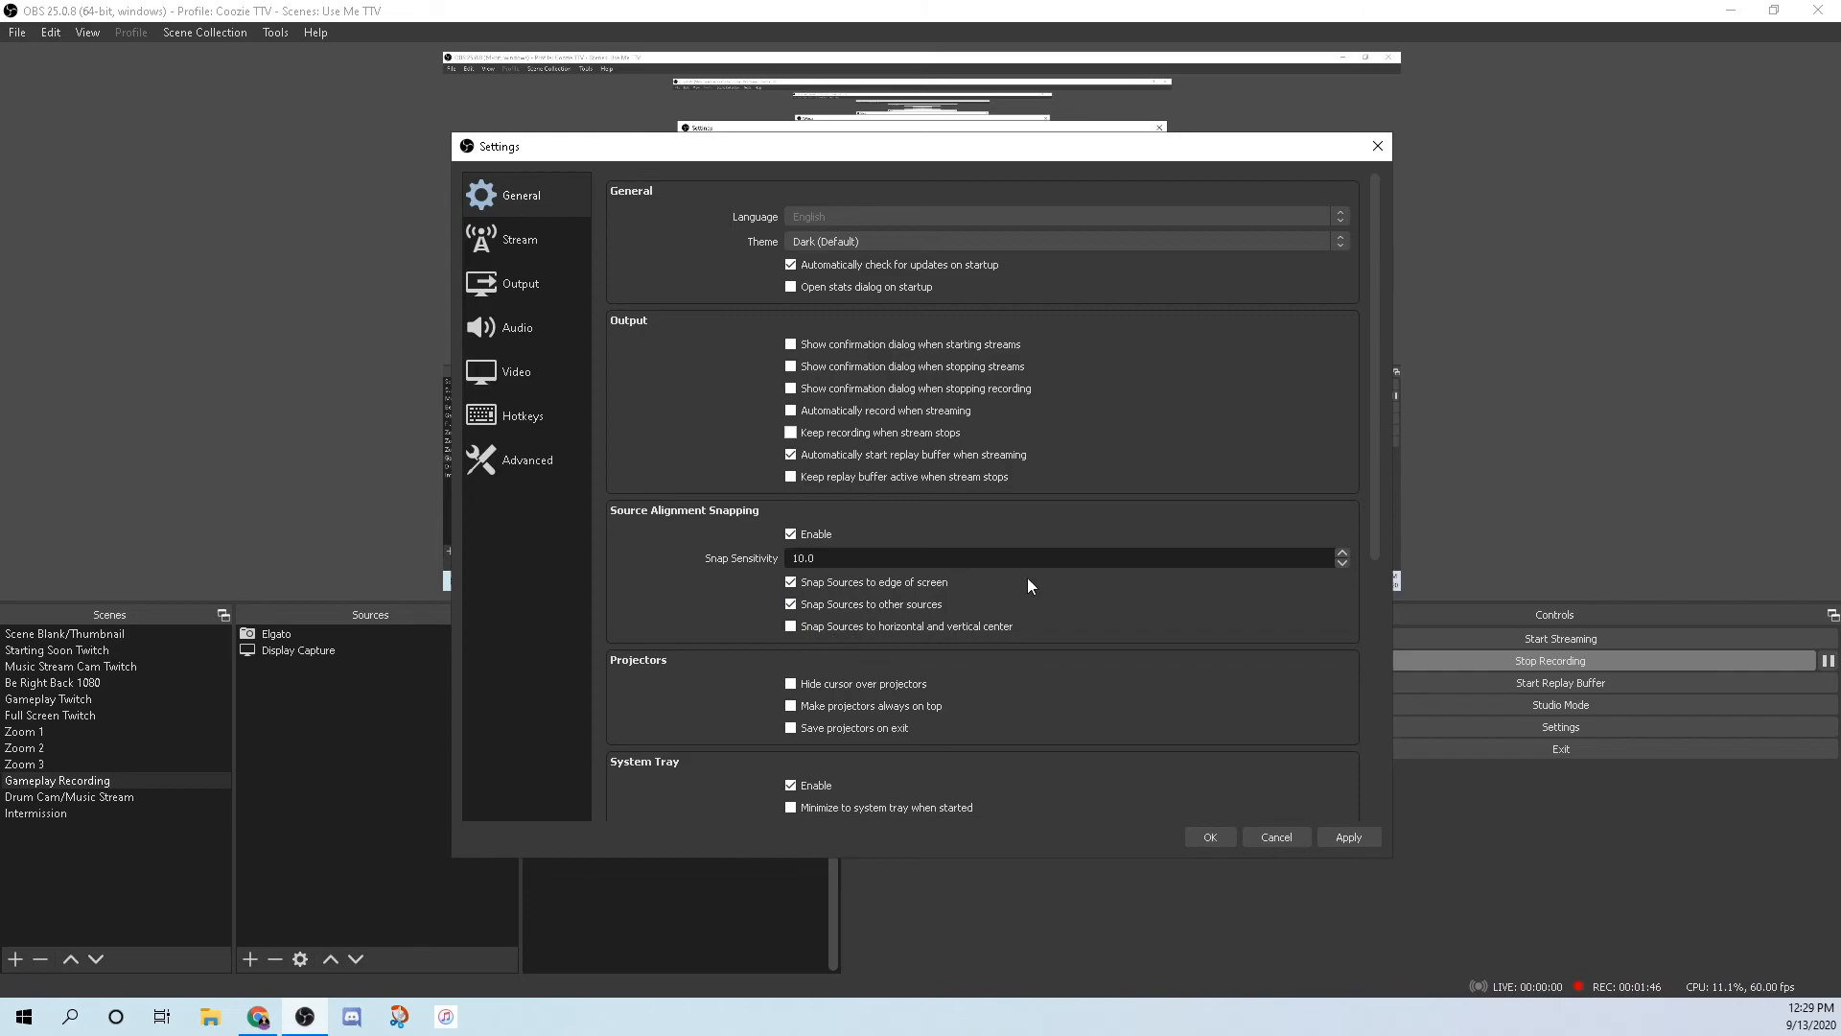
Show the Stream settings page, leaving Twitch as the streaming service.
scroll(1099, 574, down, 2)
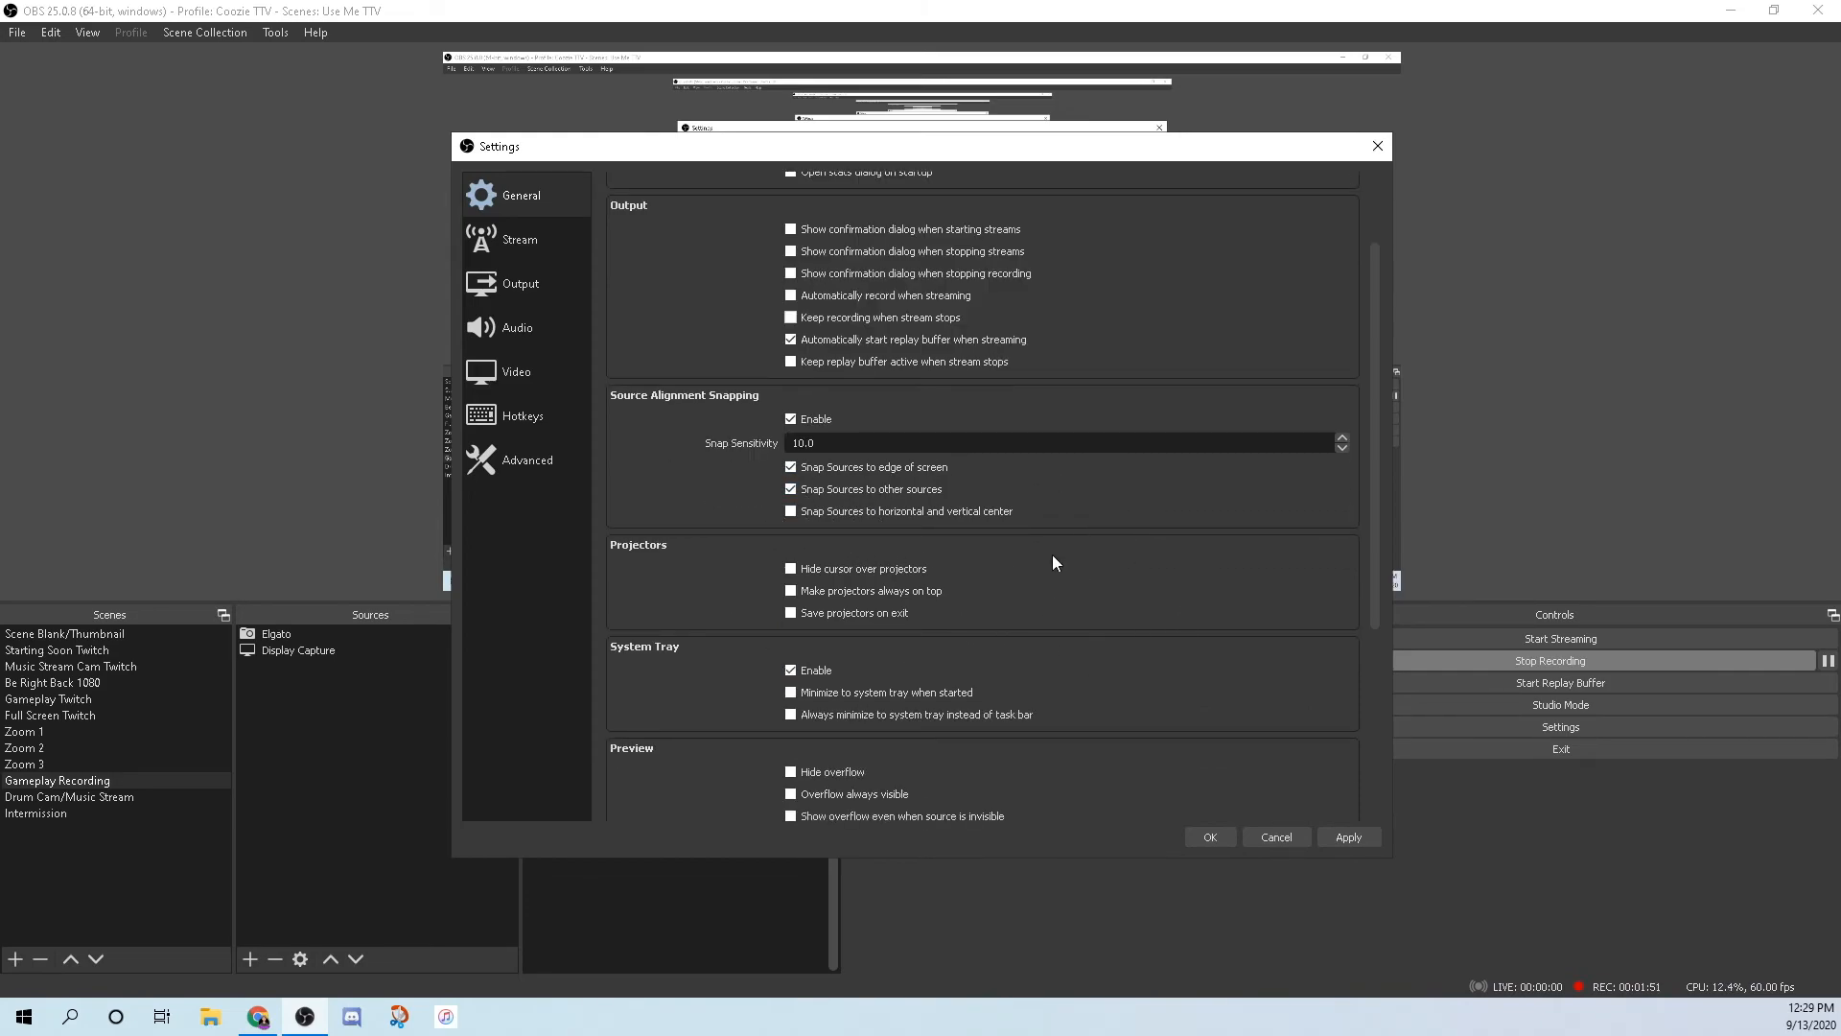
scroll(712, 528, down, 2)
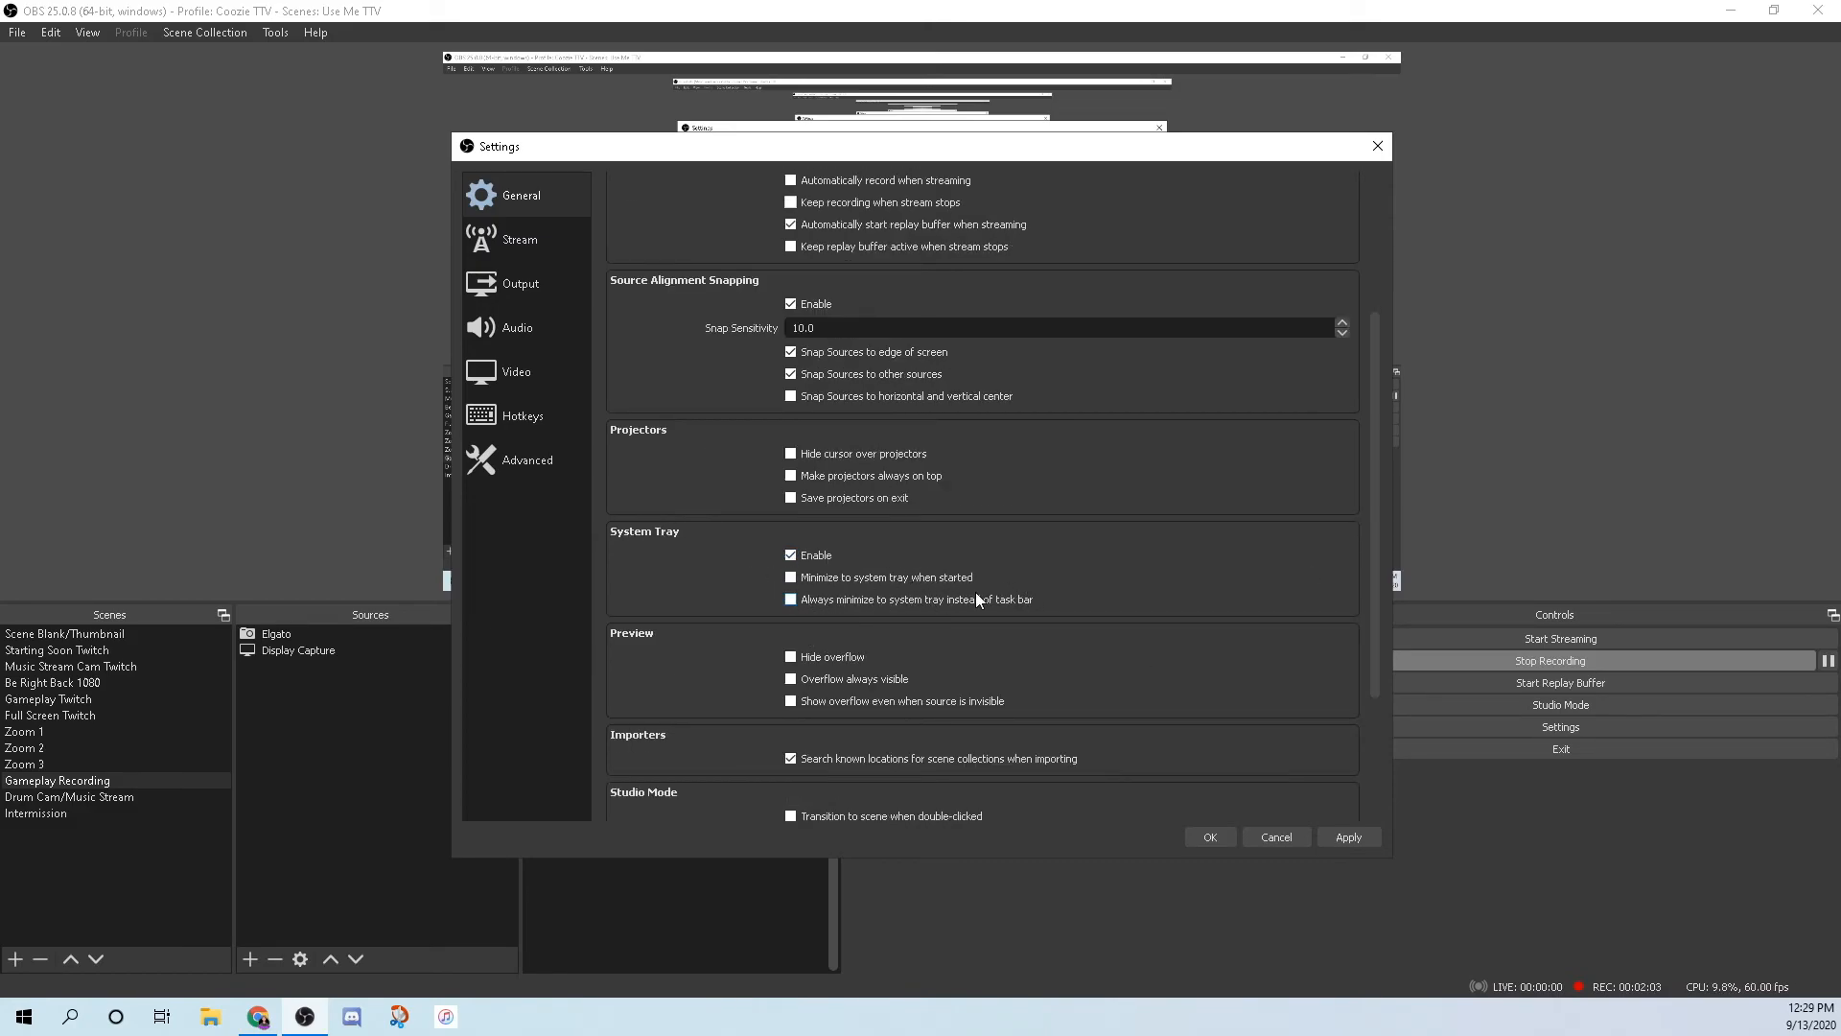
scroll(1114, 617, down, 1)
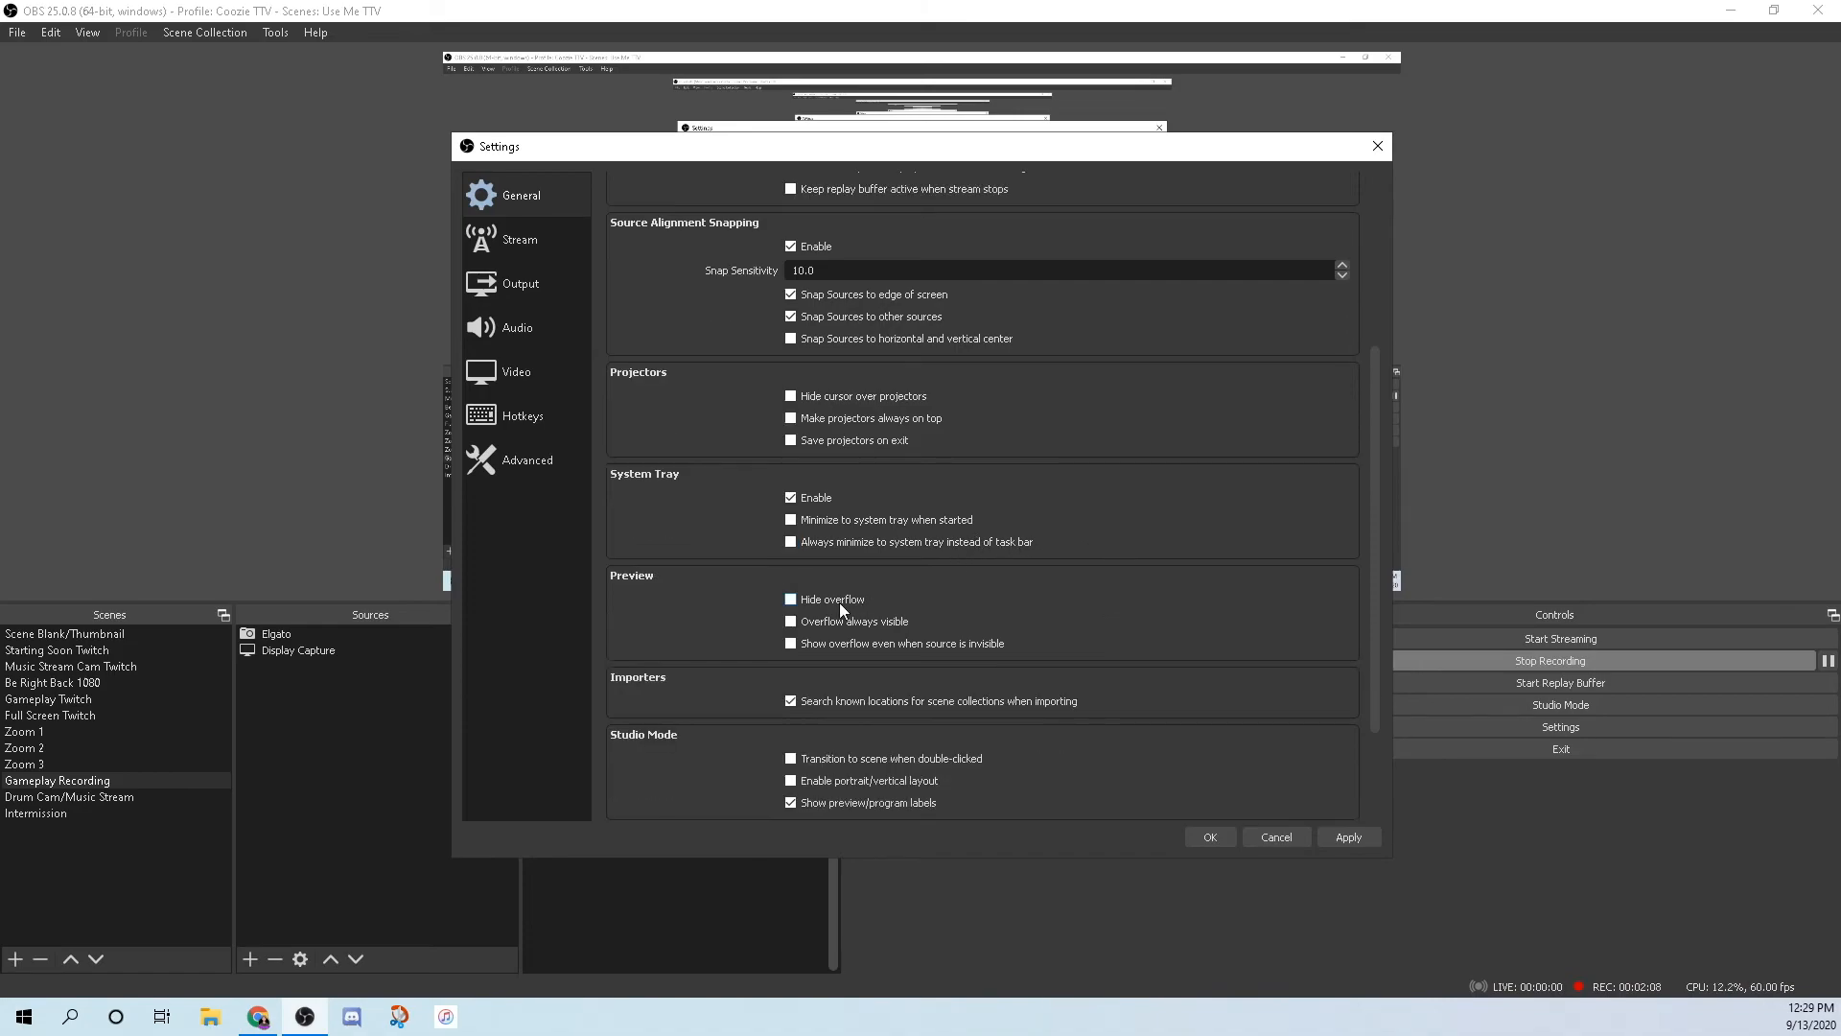
scroll(650, 646, down, 1)
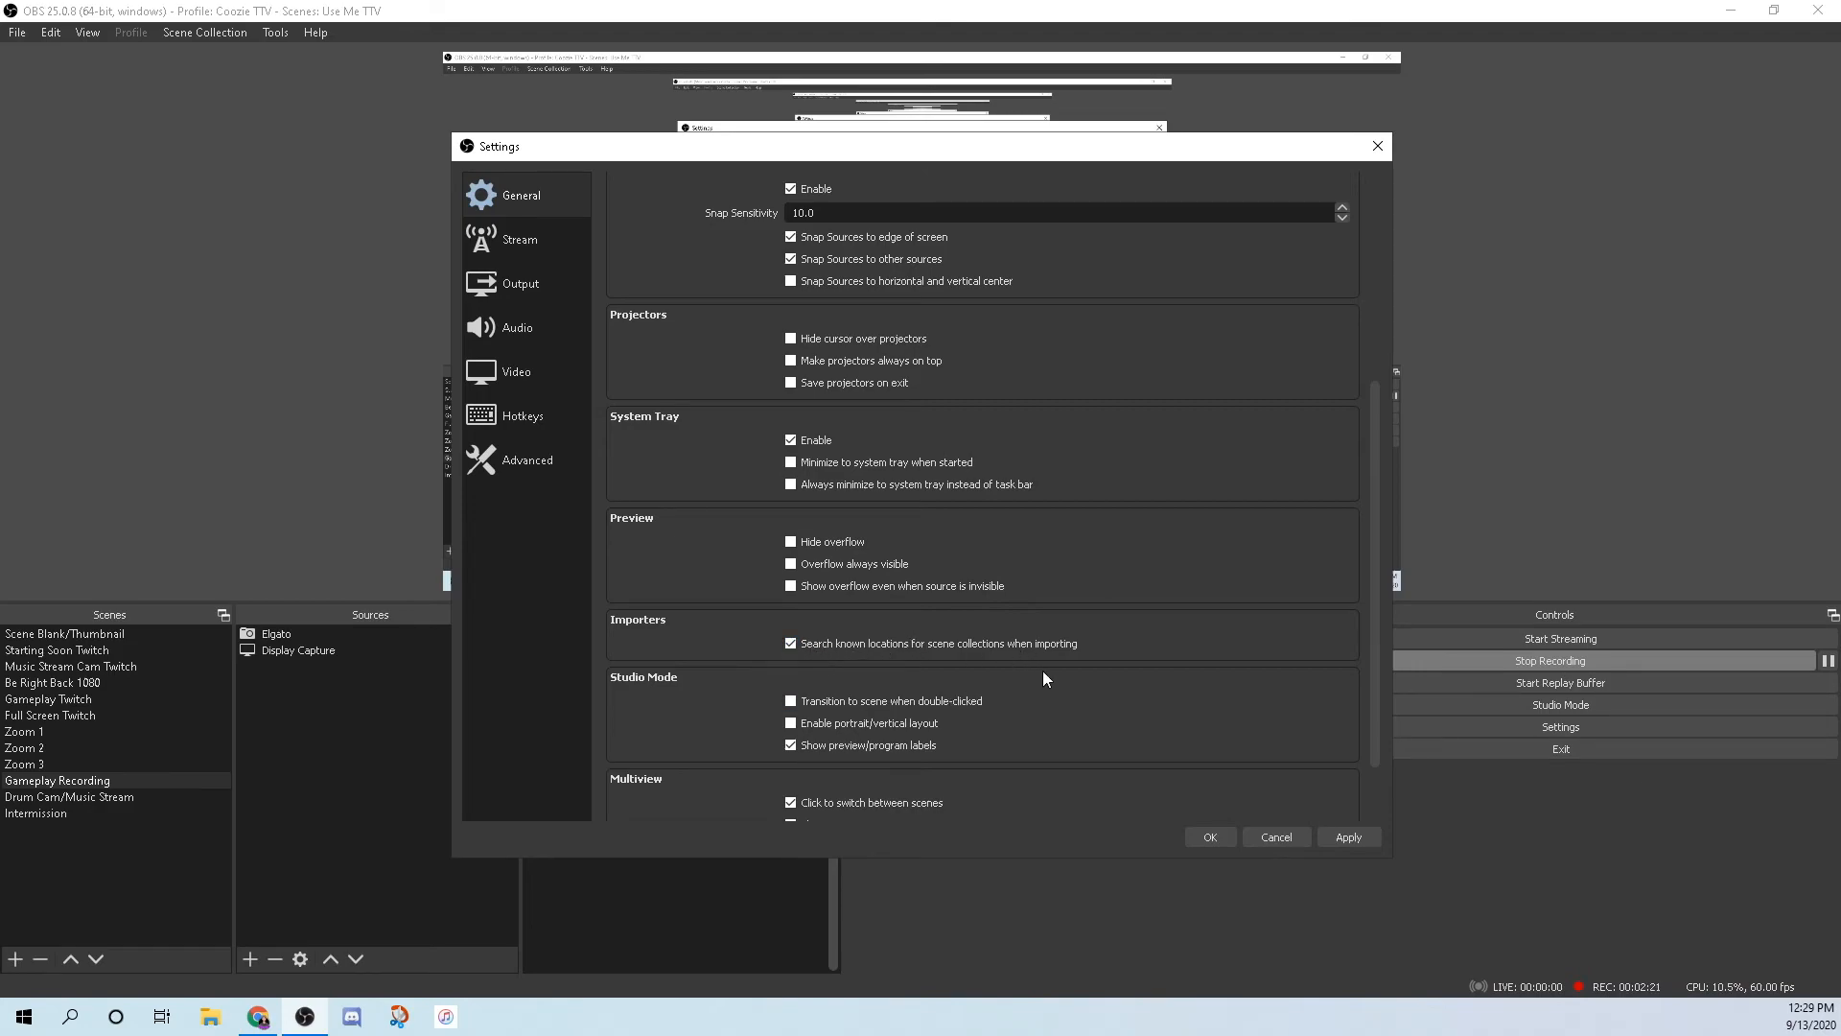
scroll(1185, 624, down, 1)
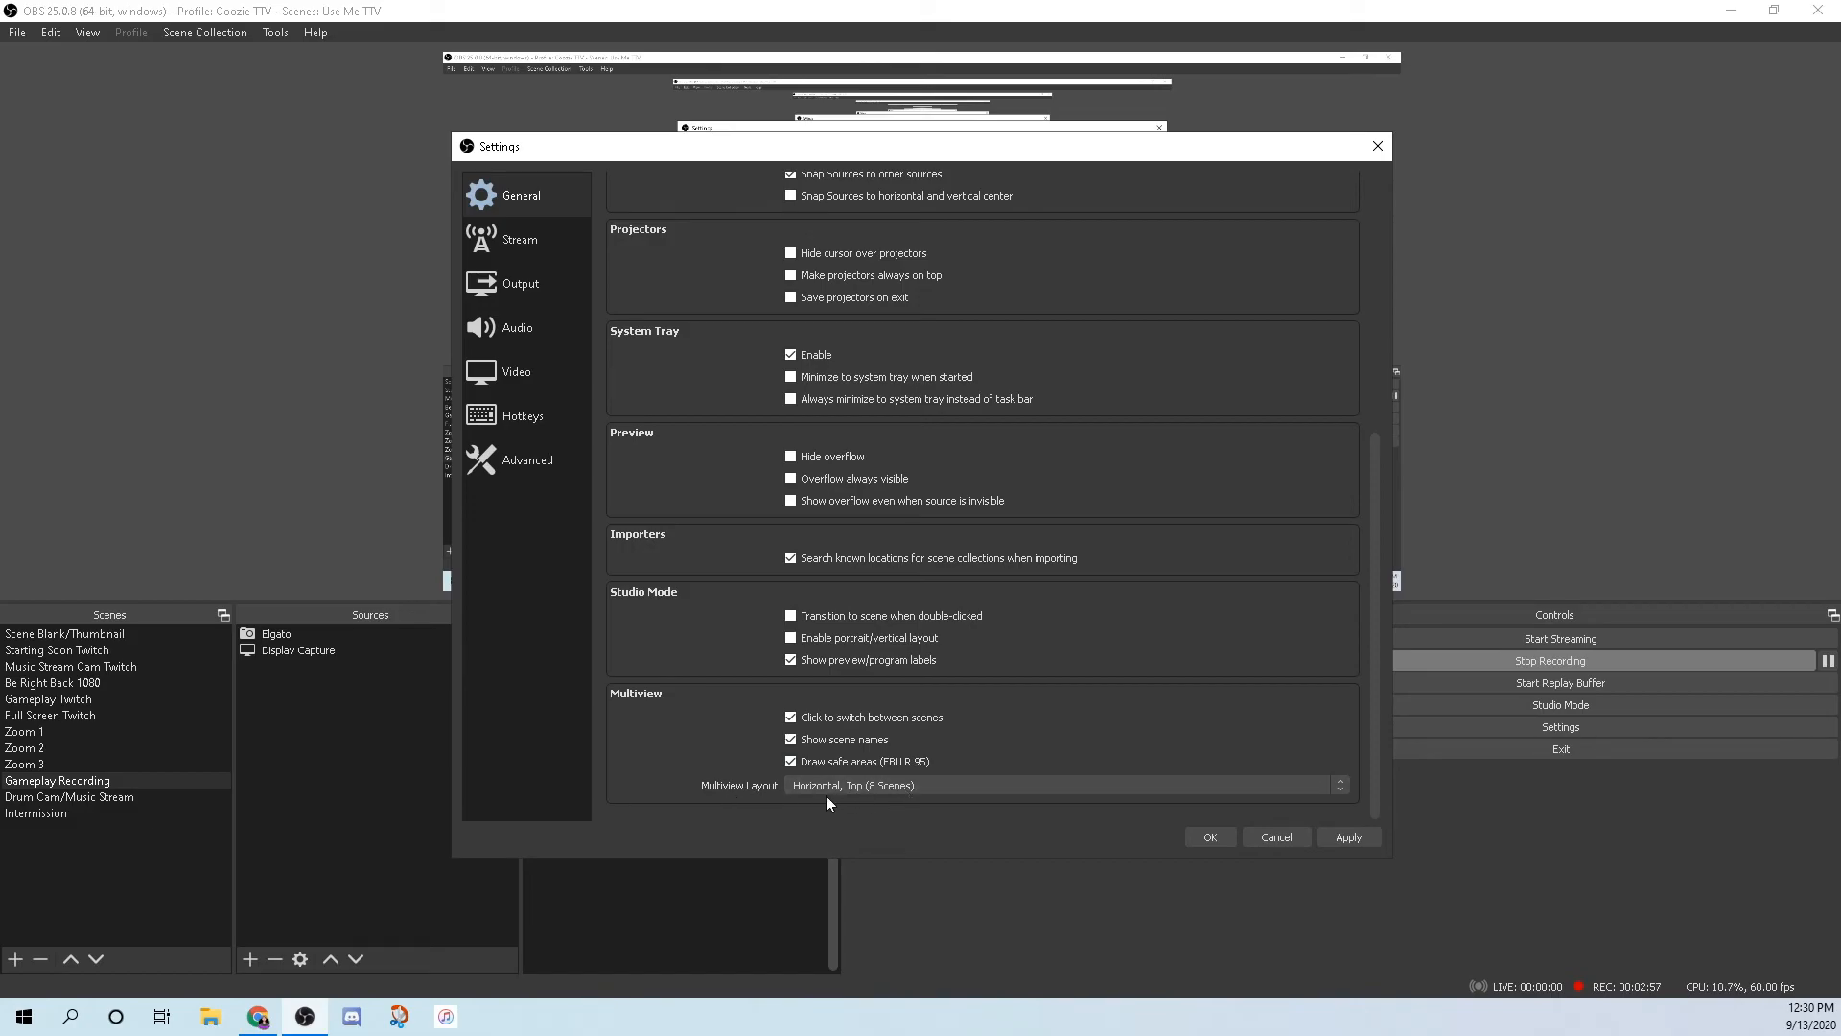
scroll(1064, 518, up, 5)
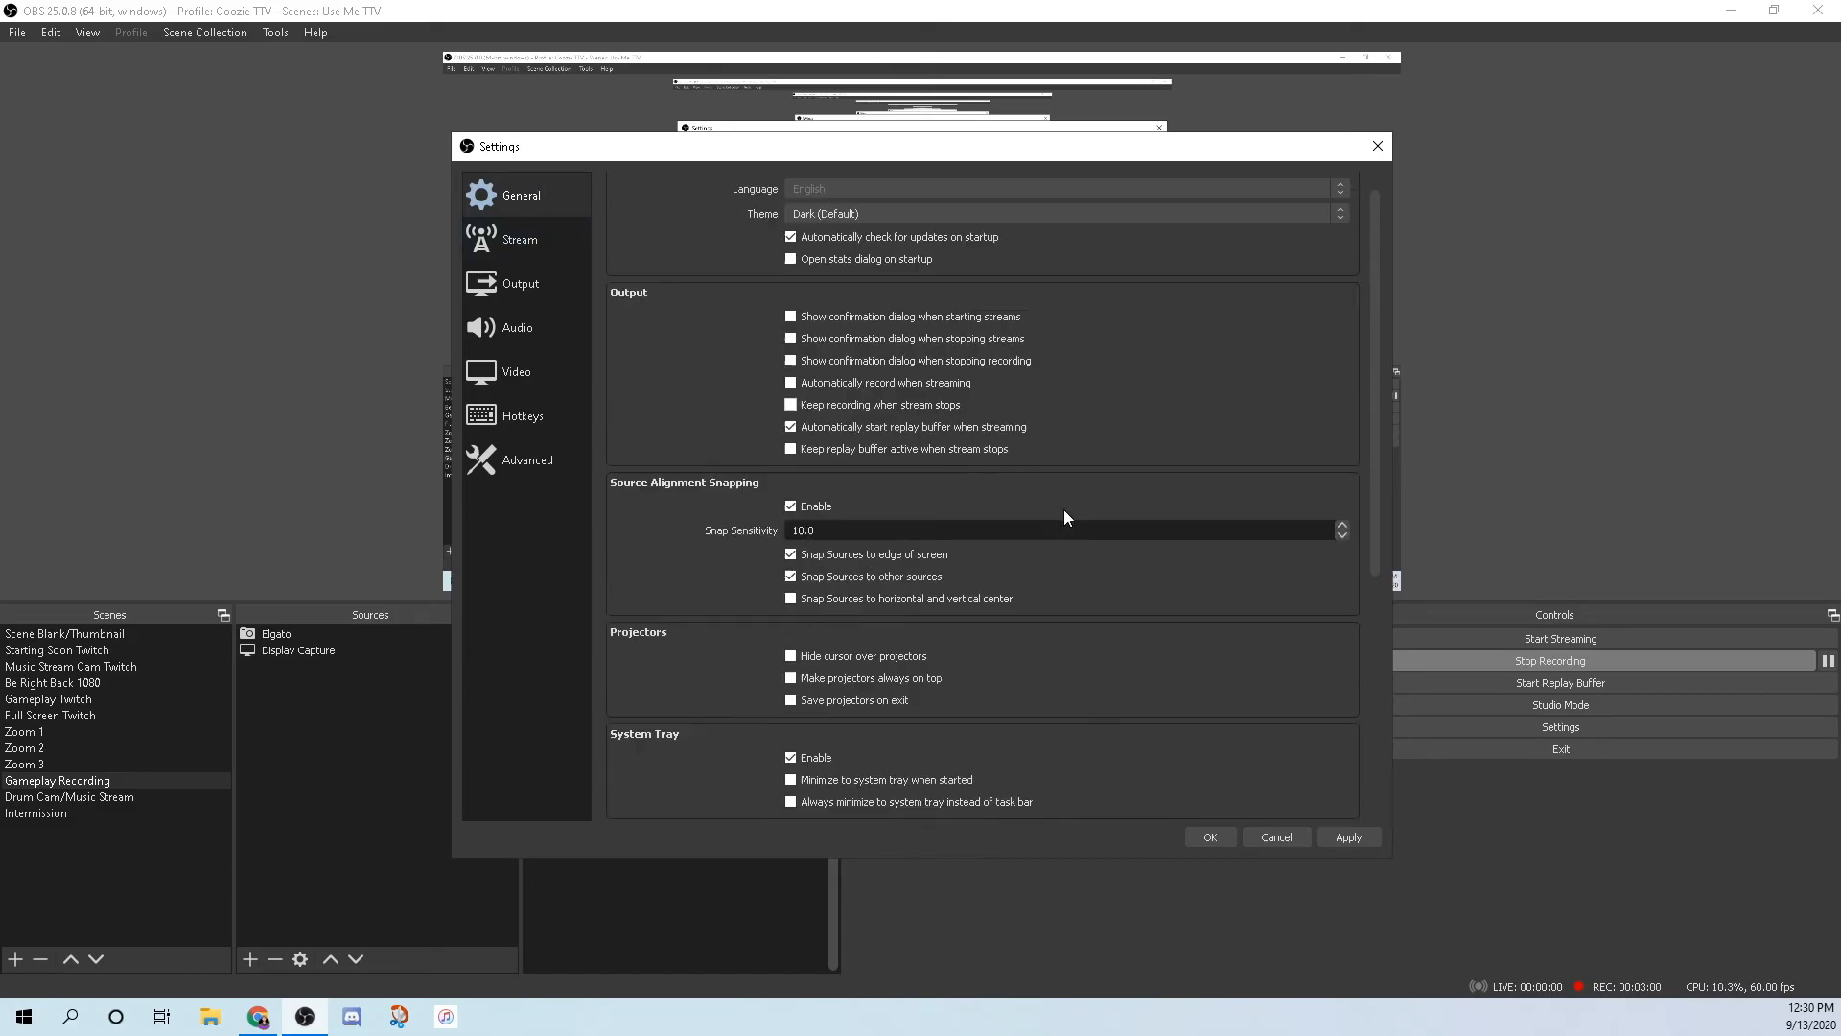
click(510, 239)
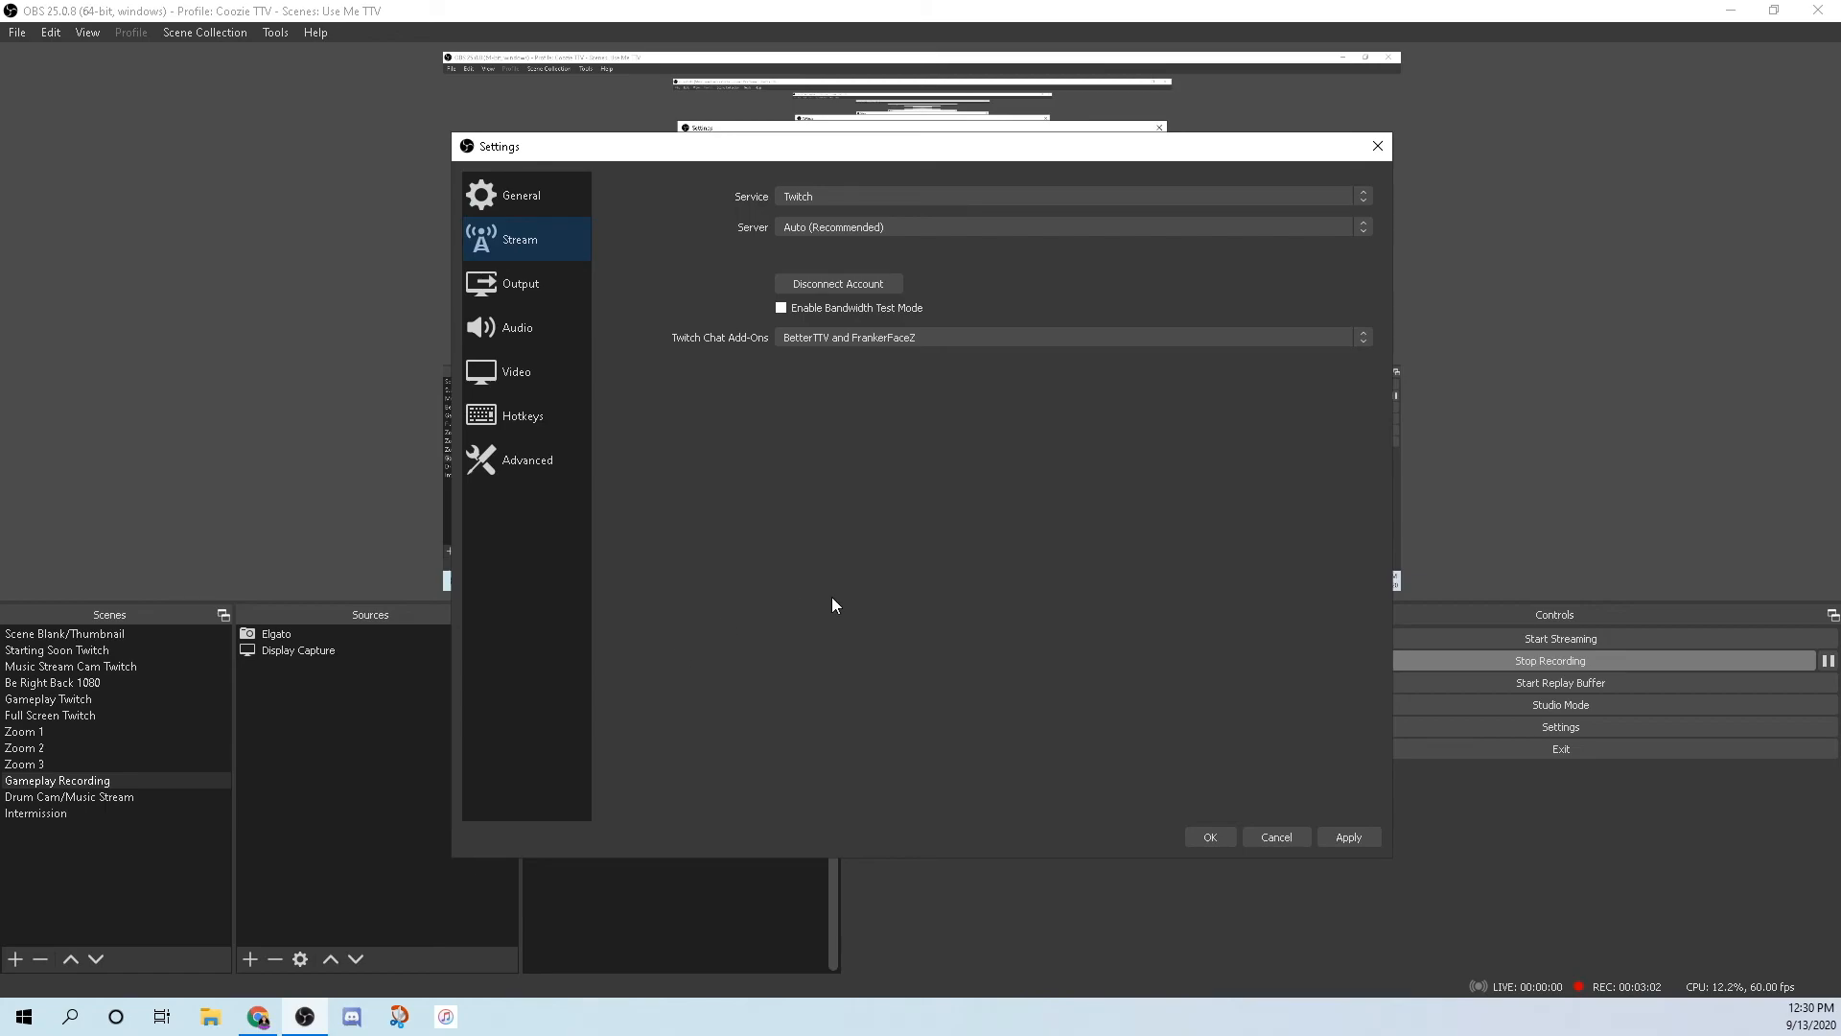
click(1216, 201)
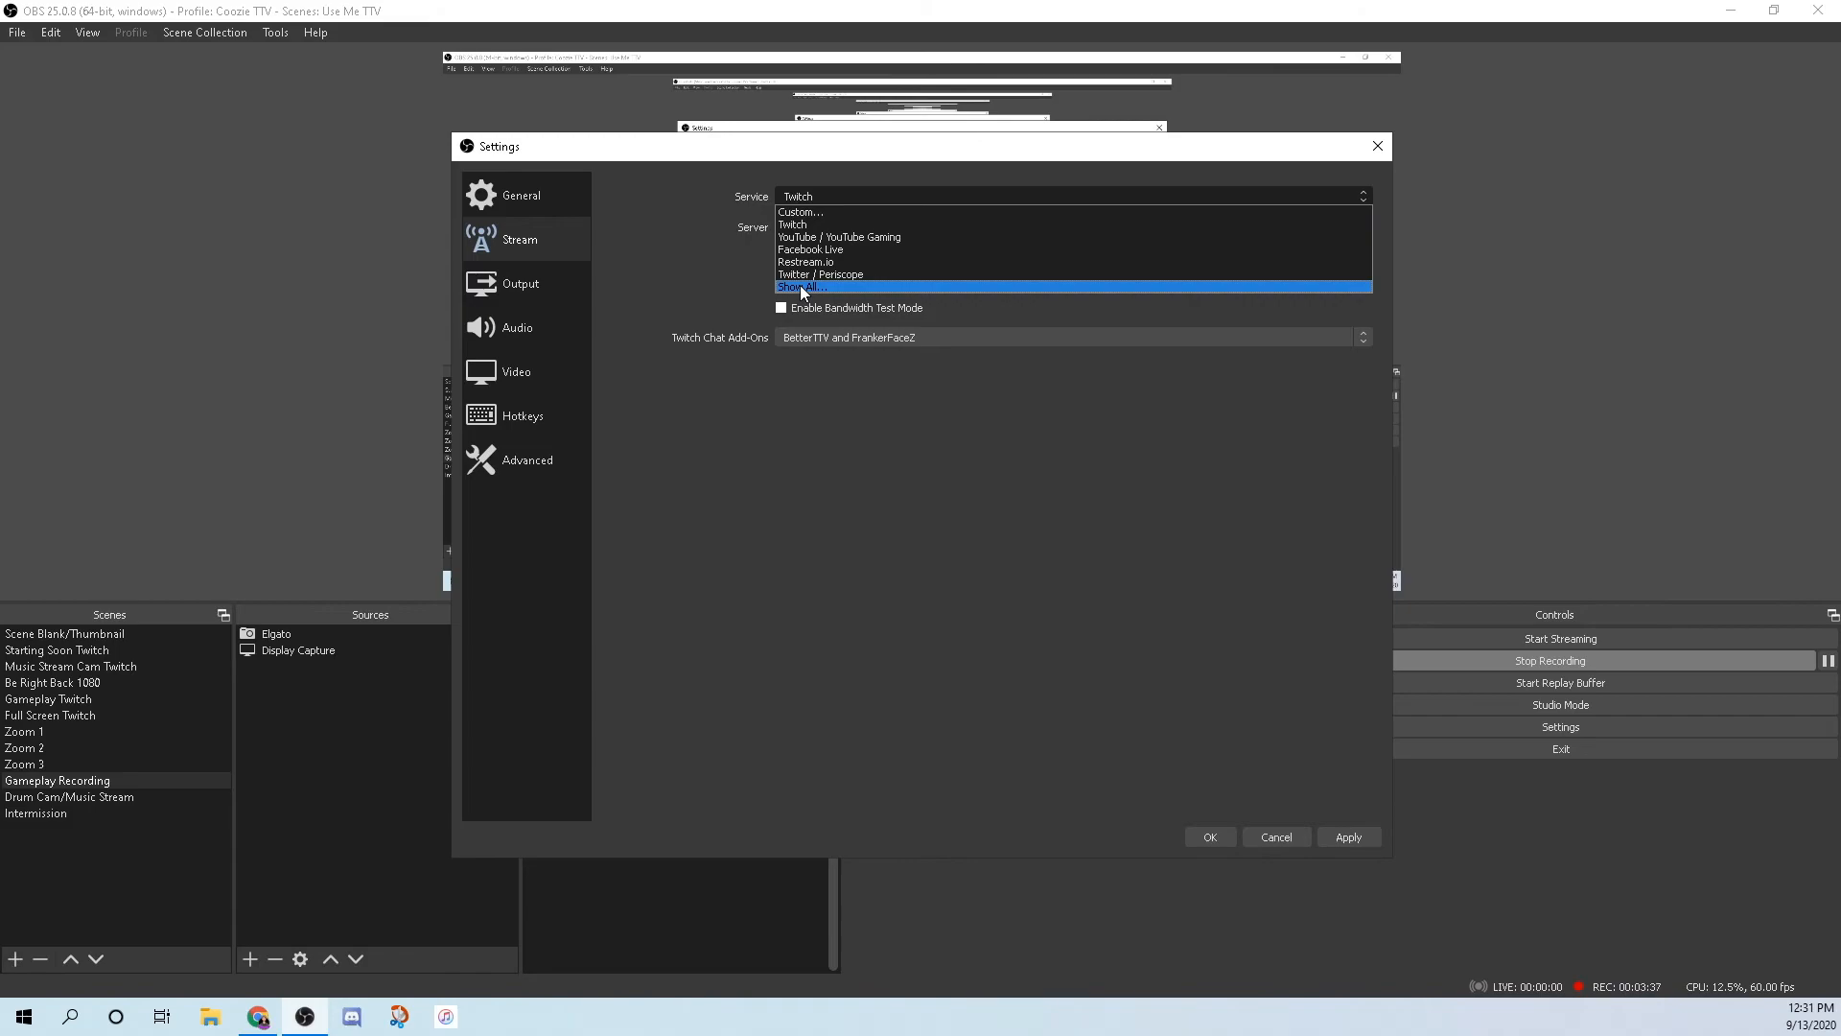
click(783, 199)
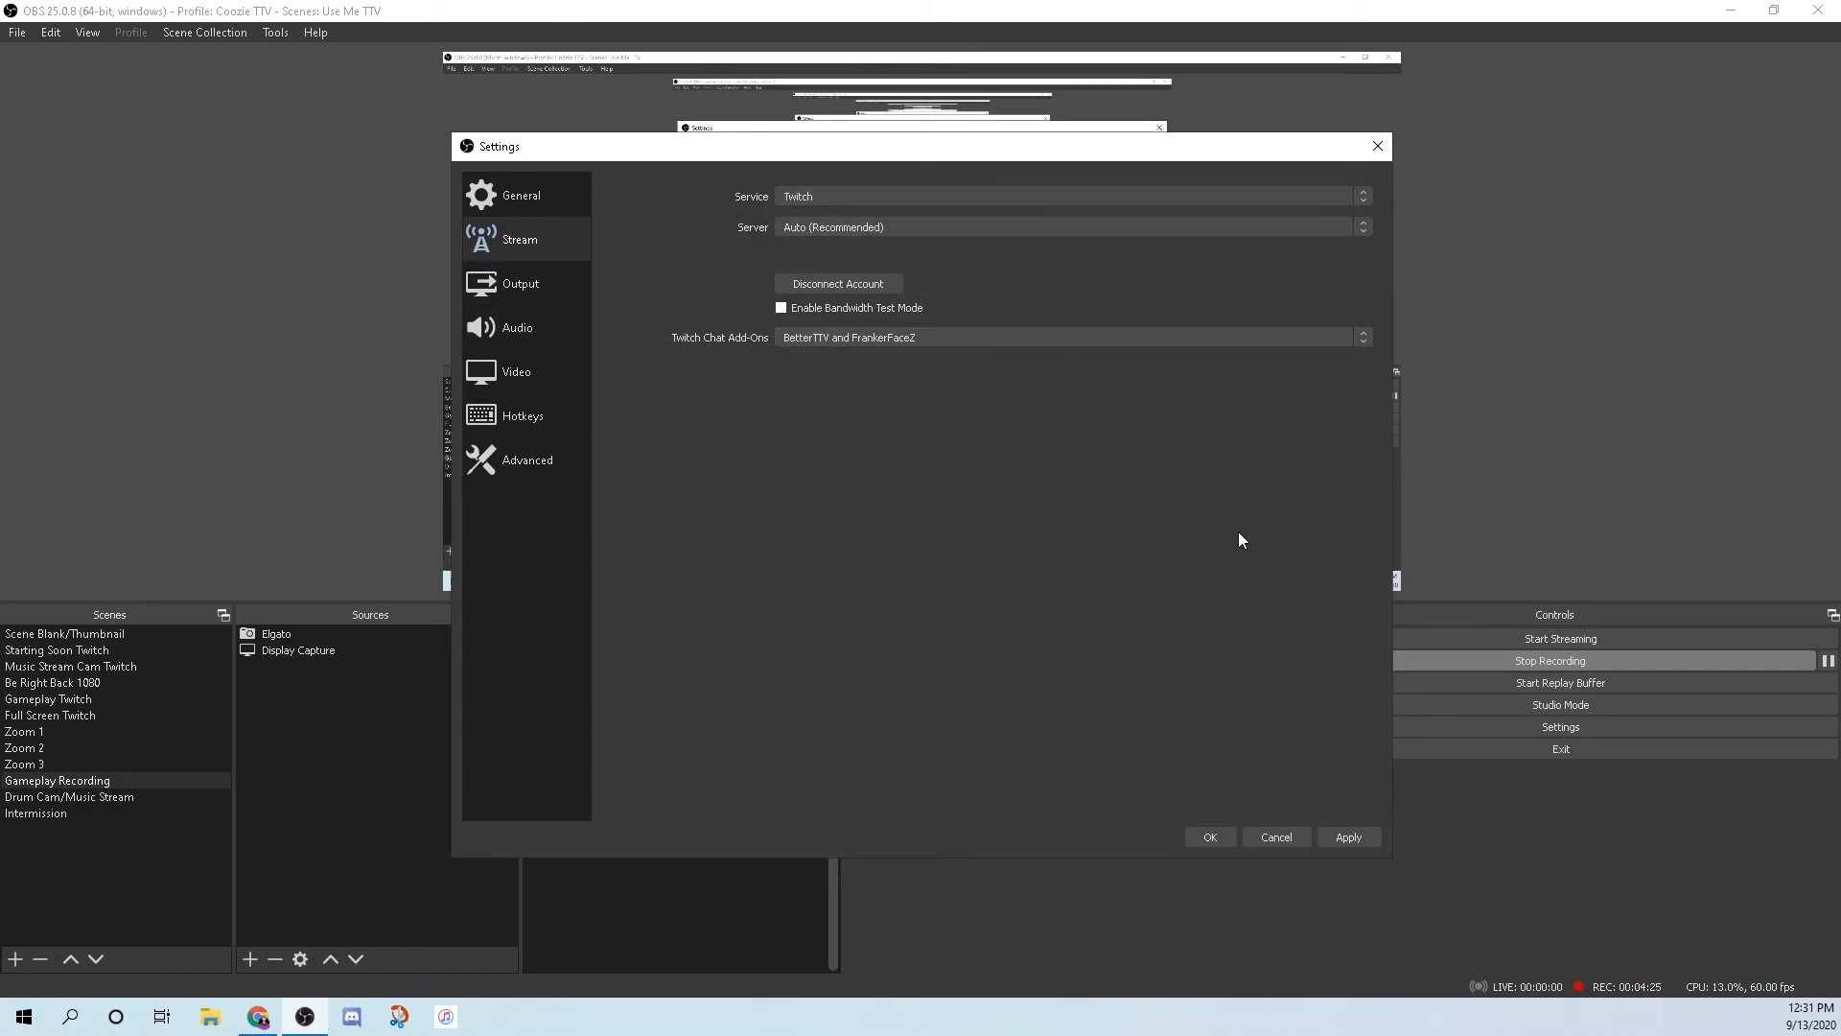
Show the Output streaming settings: NVENC H.264, CBR 6000 Kbps, Max Quality preset, high profile.
click(505, 288)
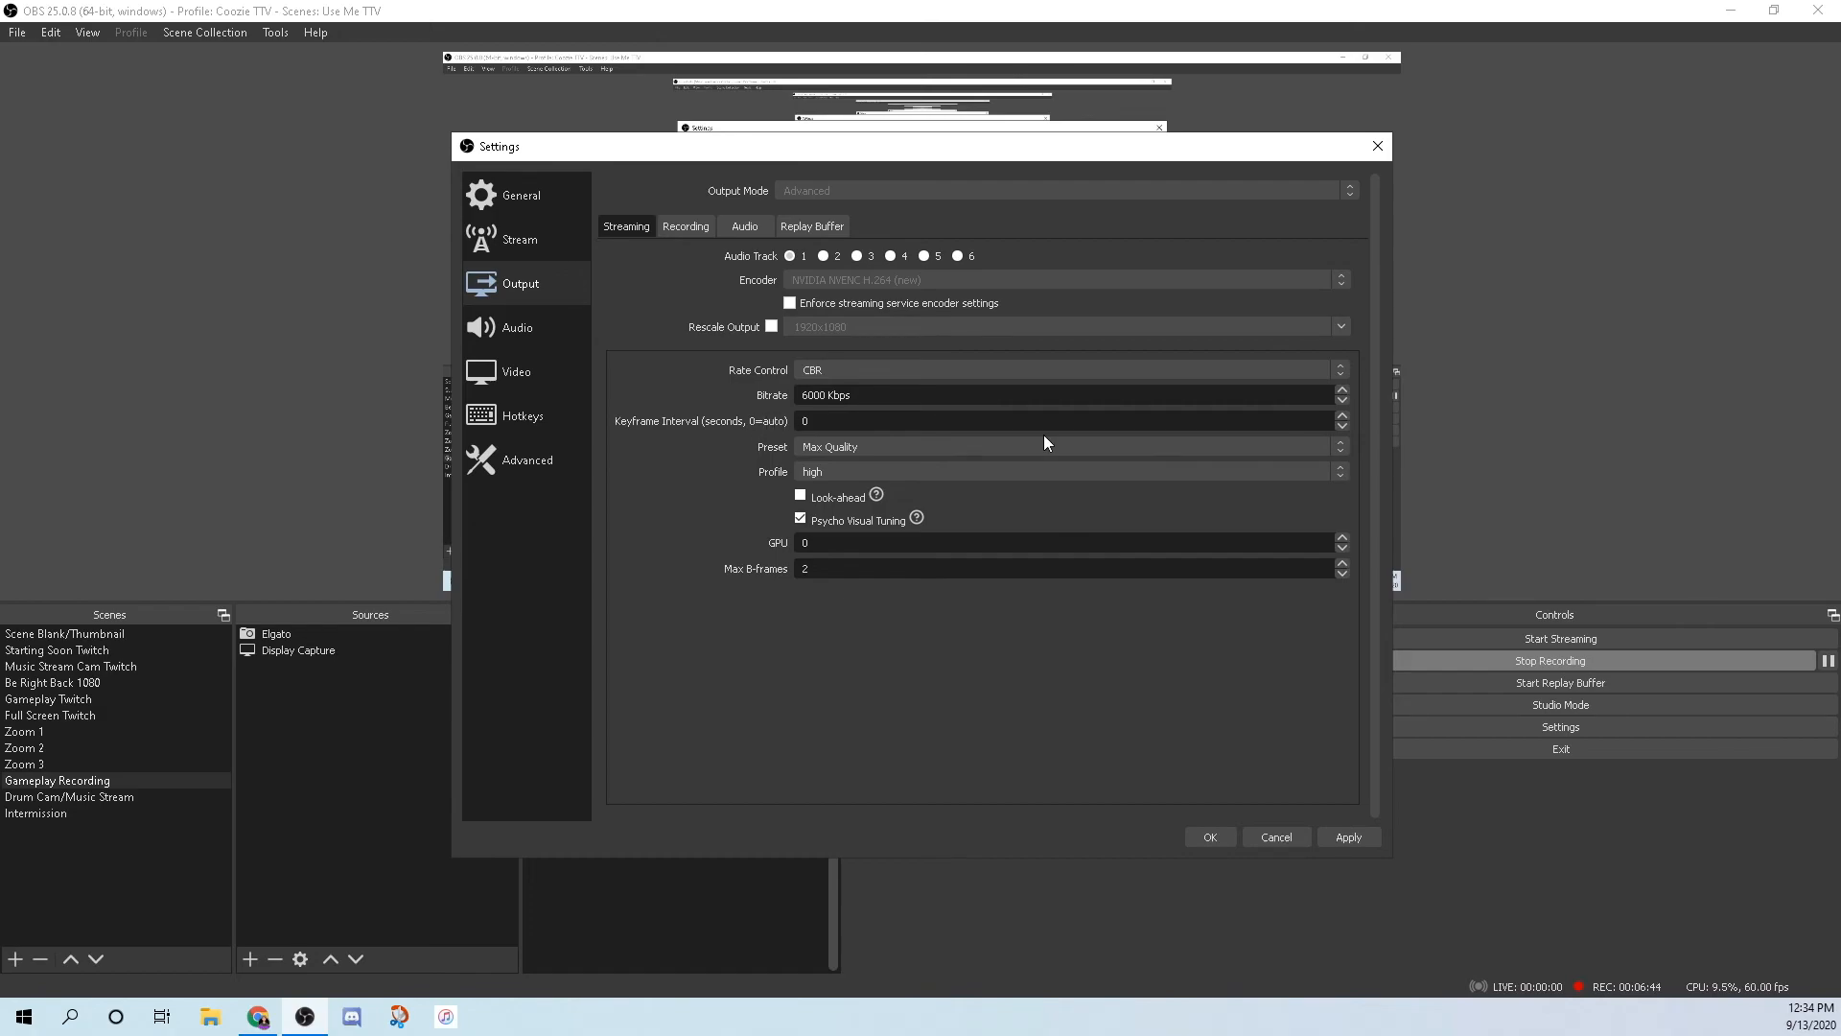
click(876, 446)
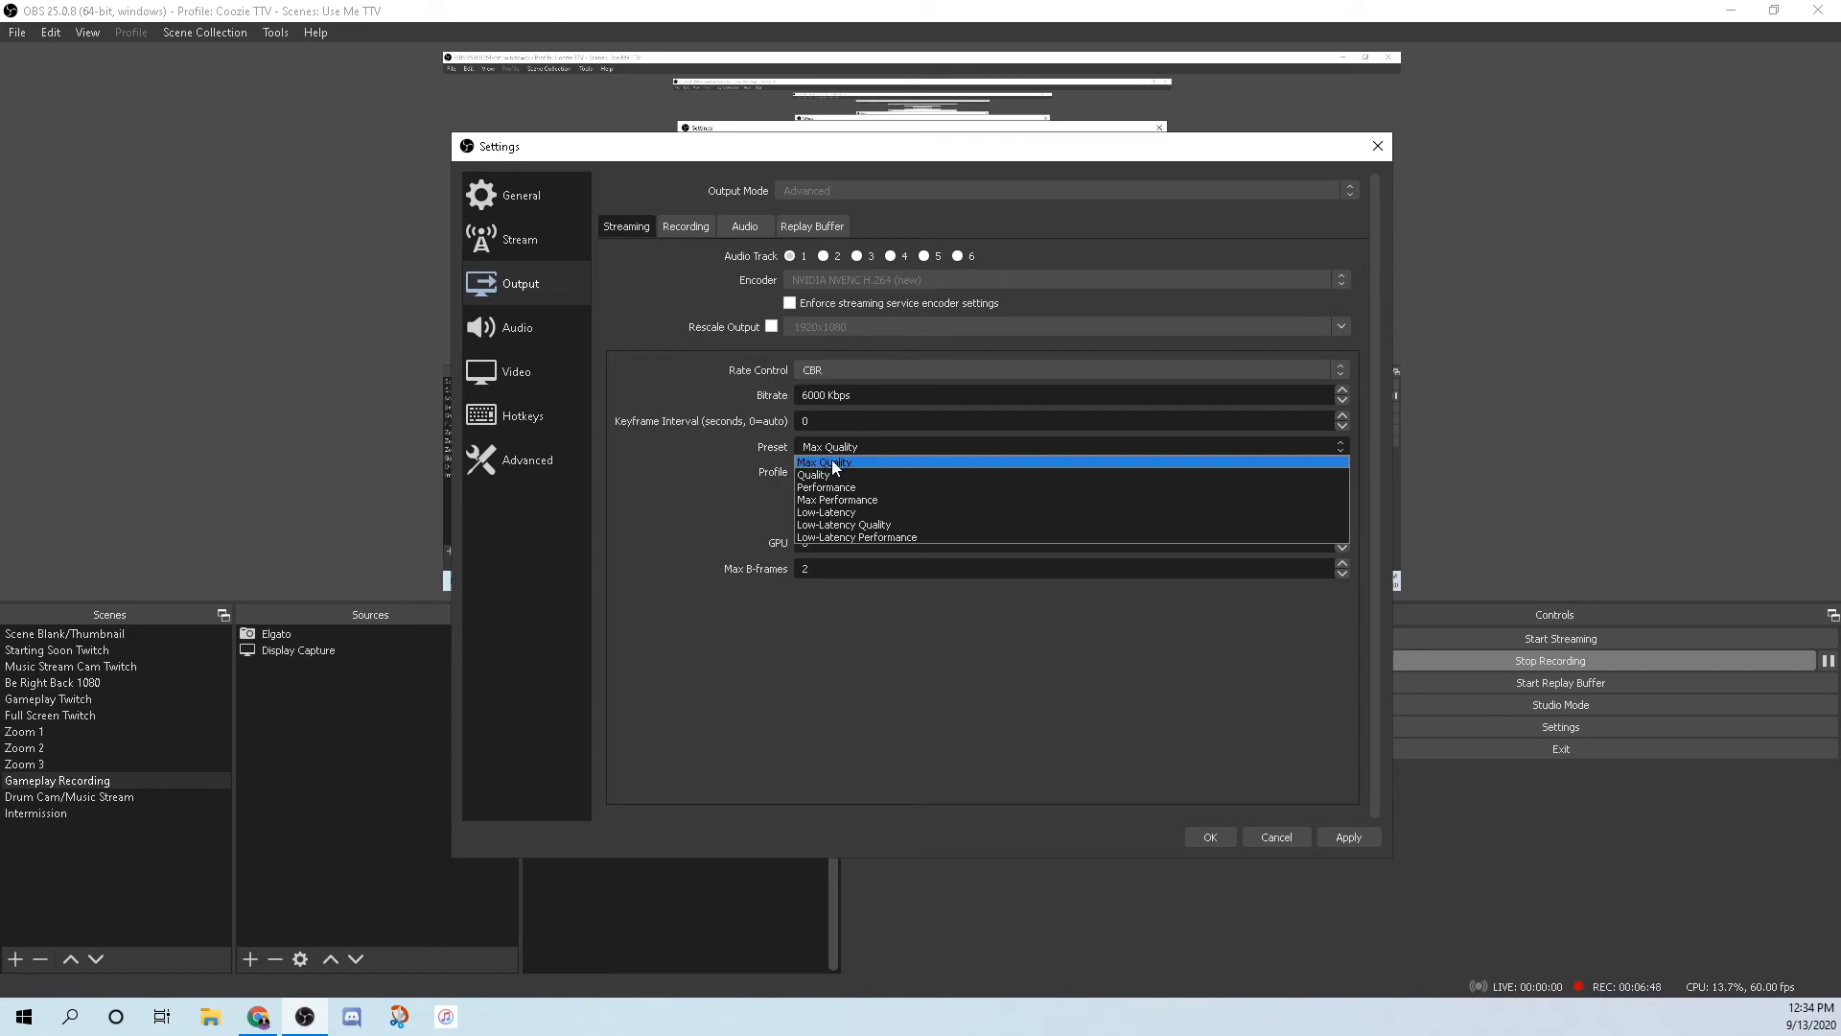
click(831, 462)
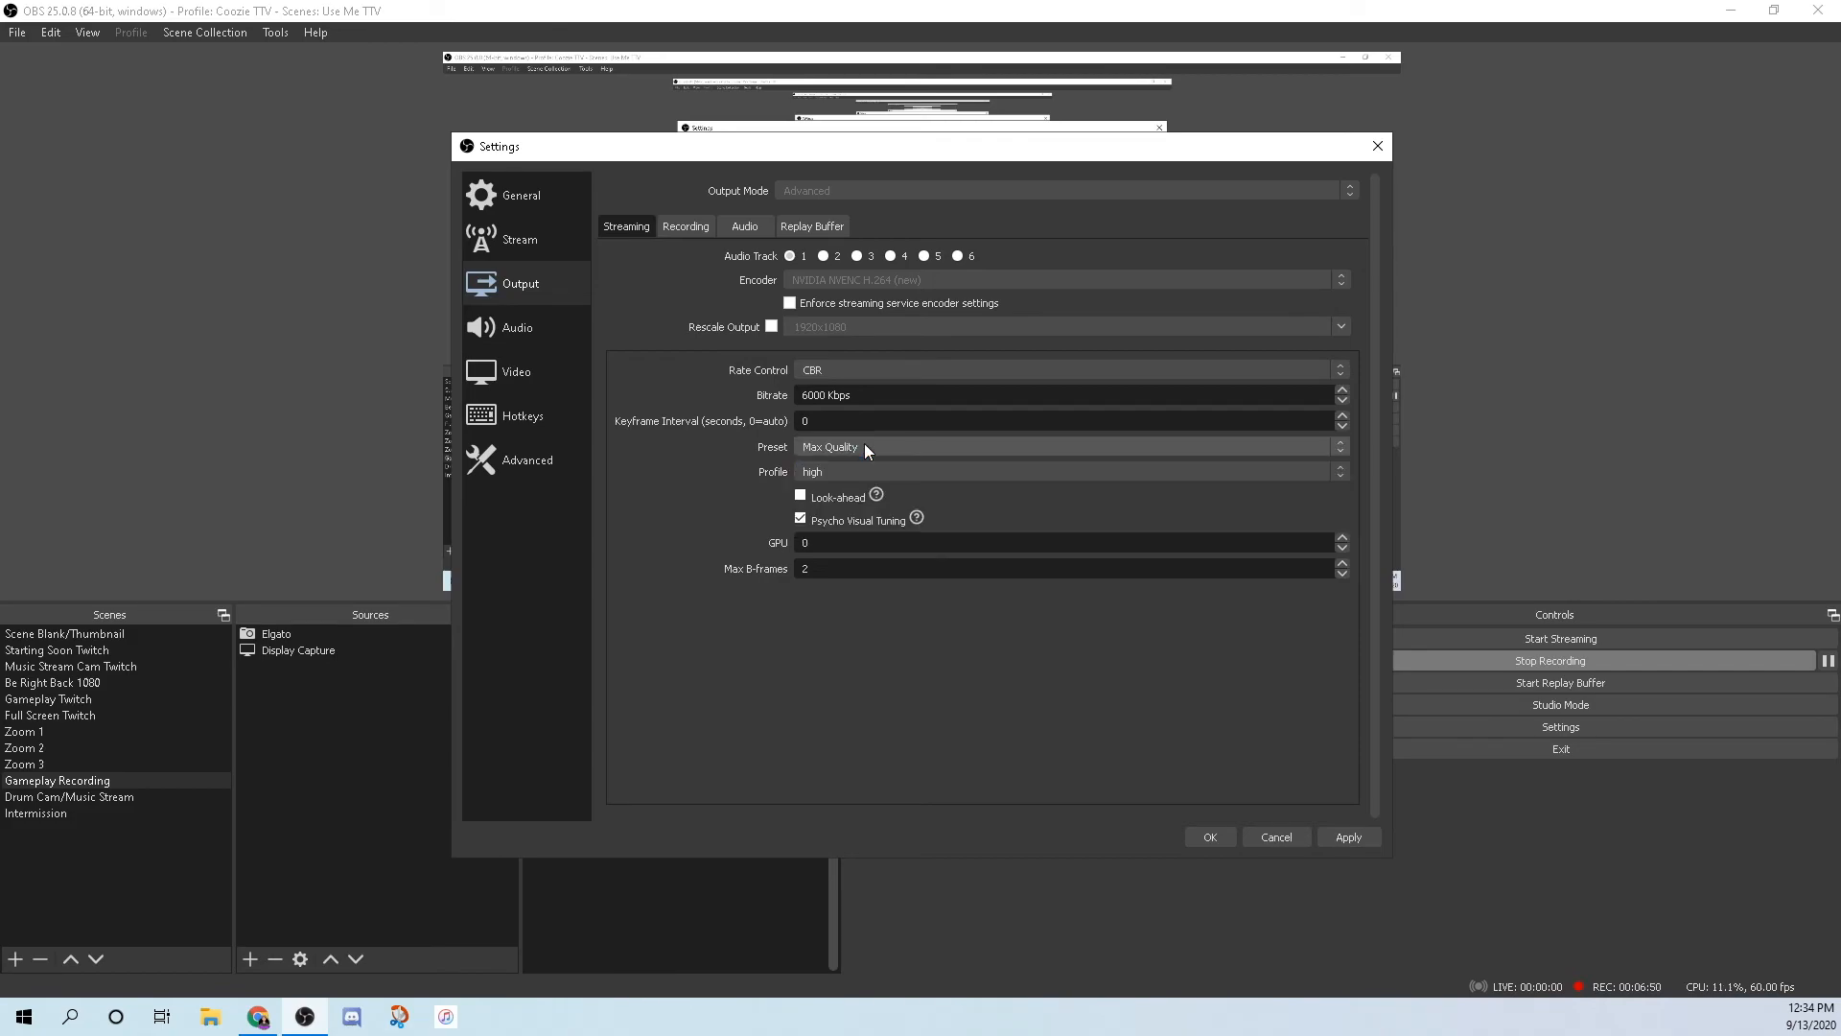
click(832, 472)
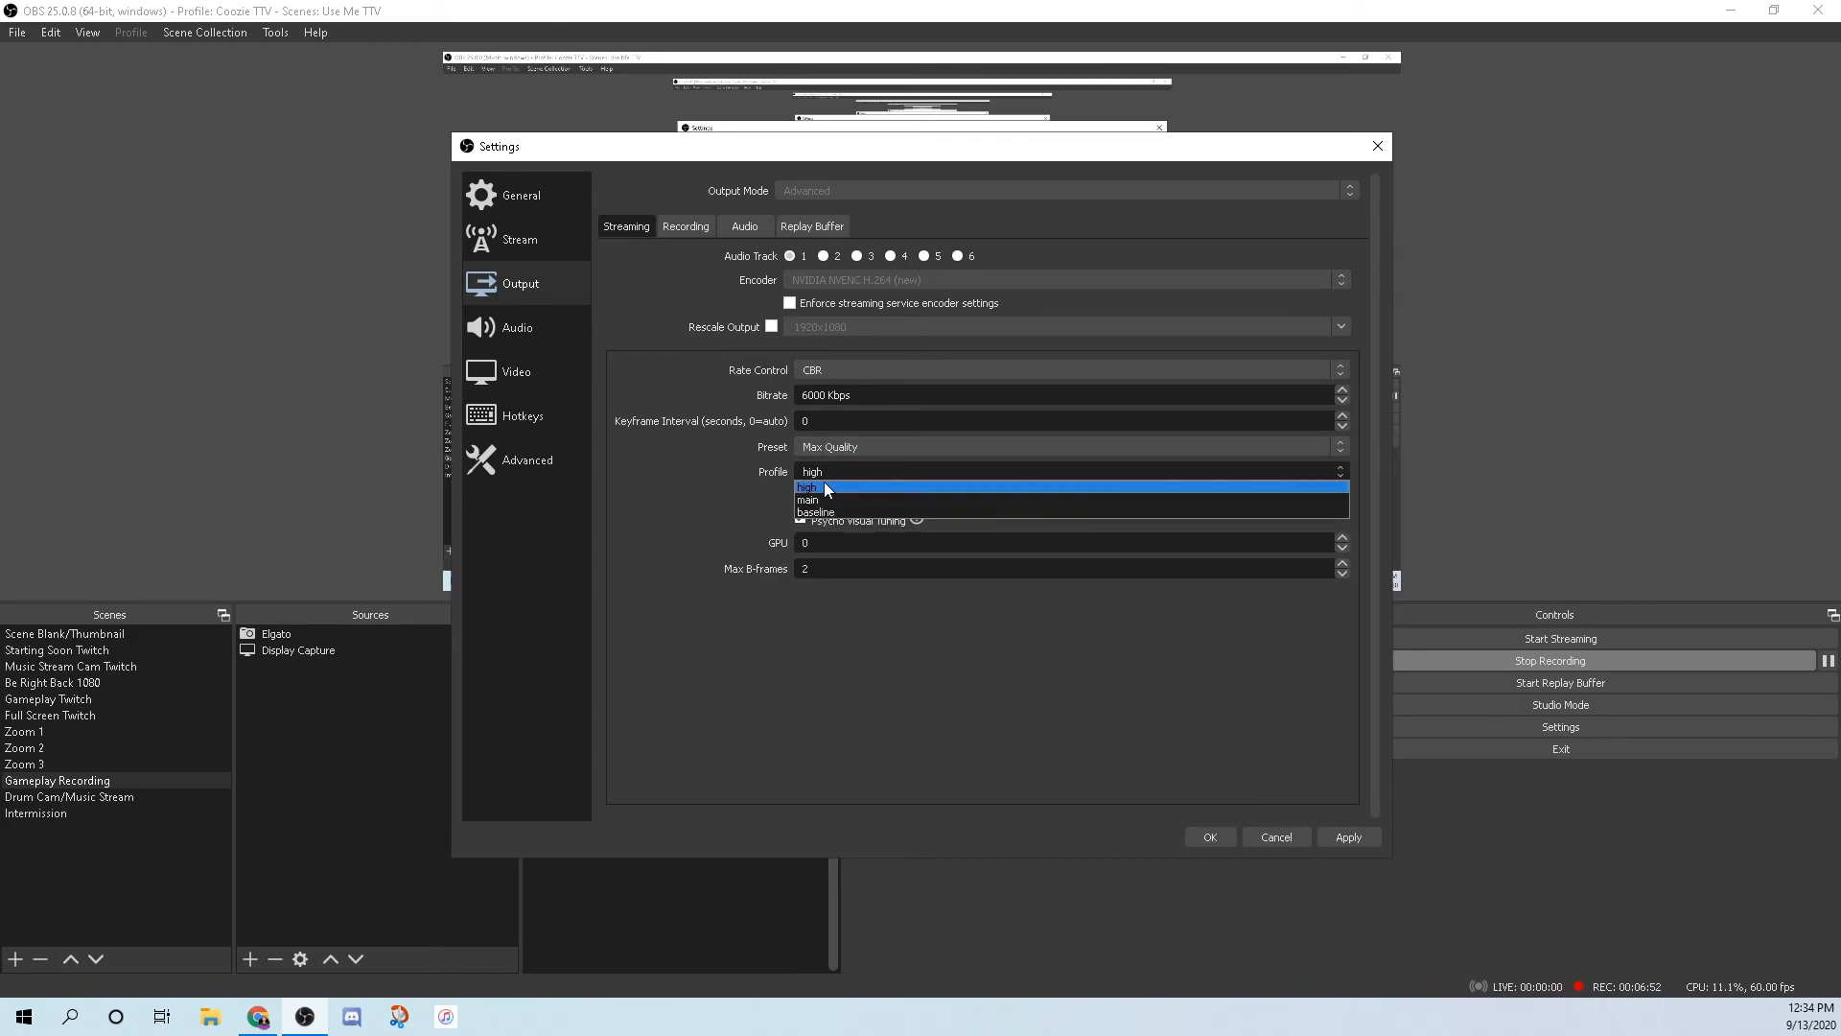
click(826, 486)
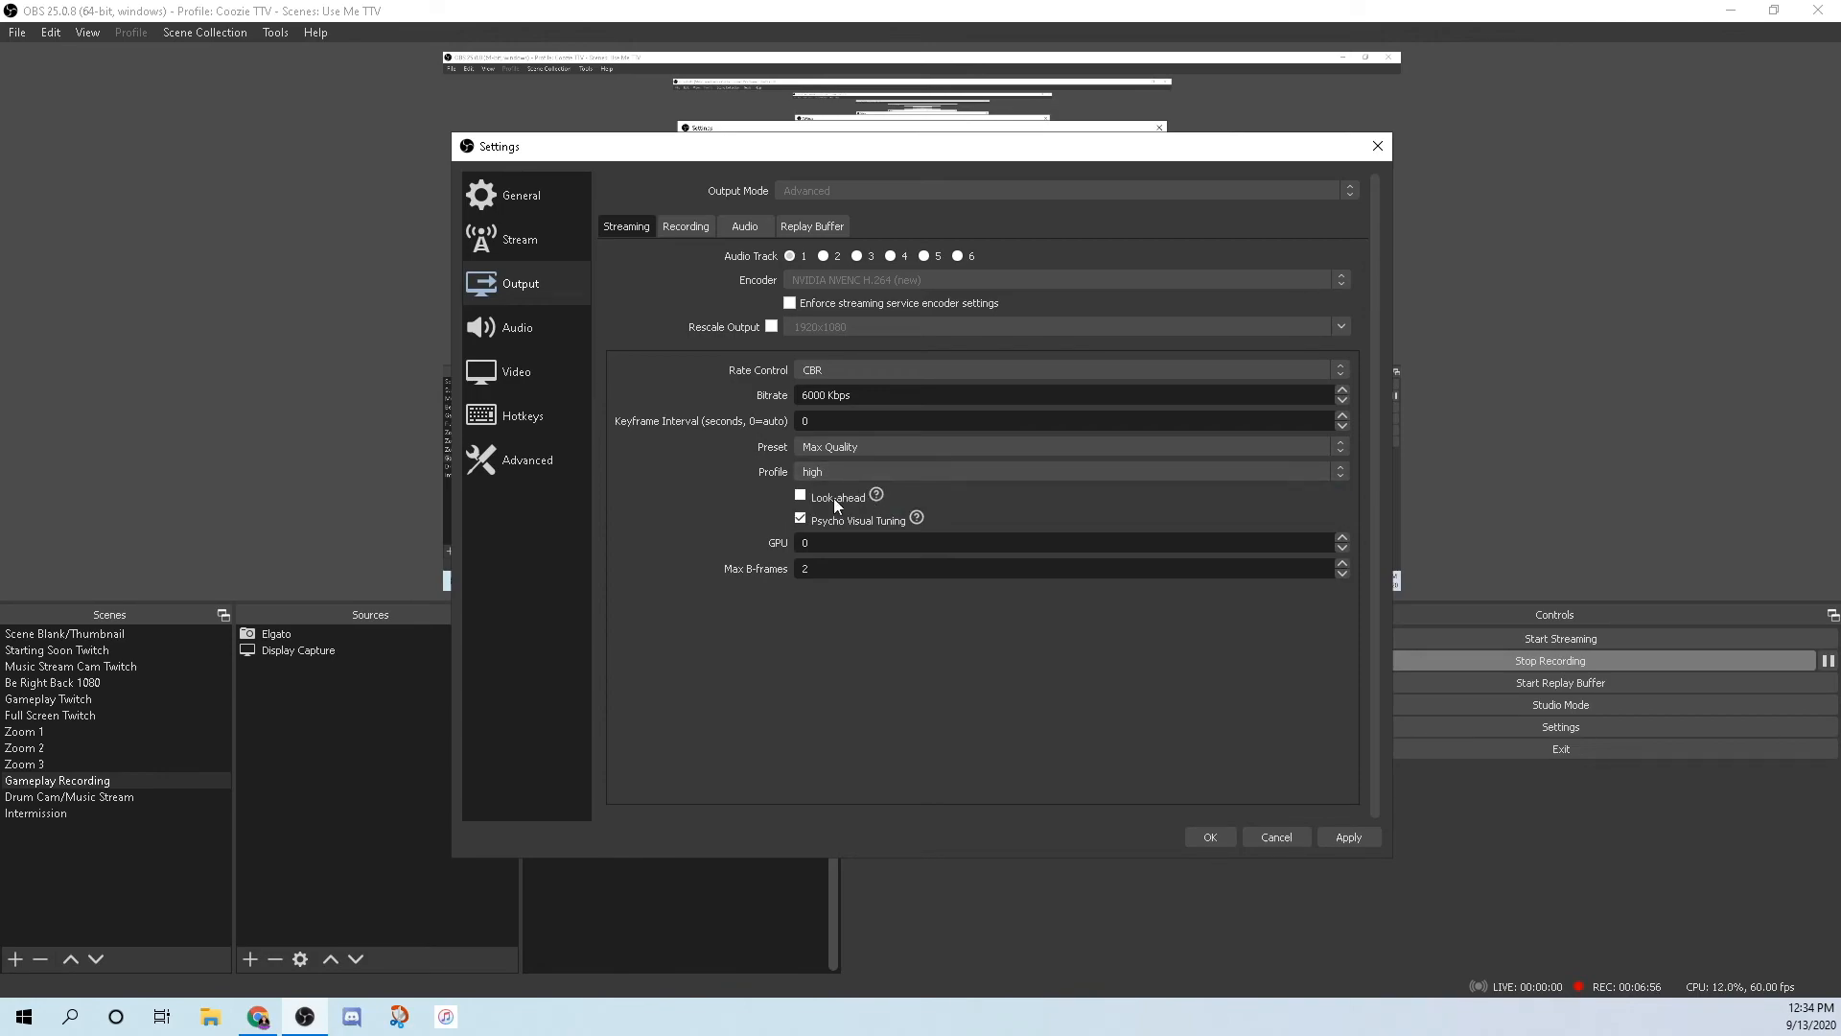
click(801, 517)
Check that recordings save to the Documents Clips folder, then bring up File Explorer.
click(692, 227)
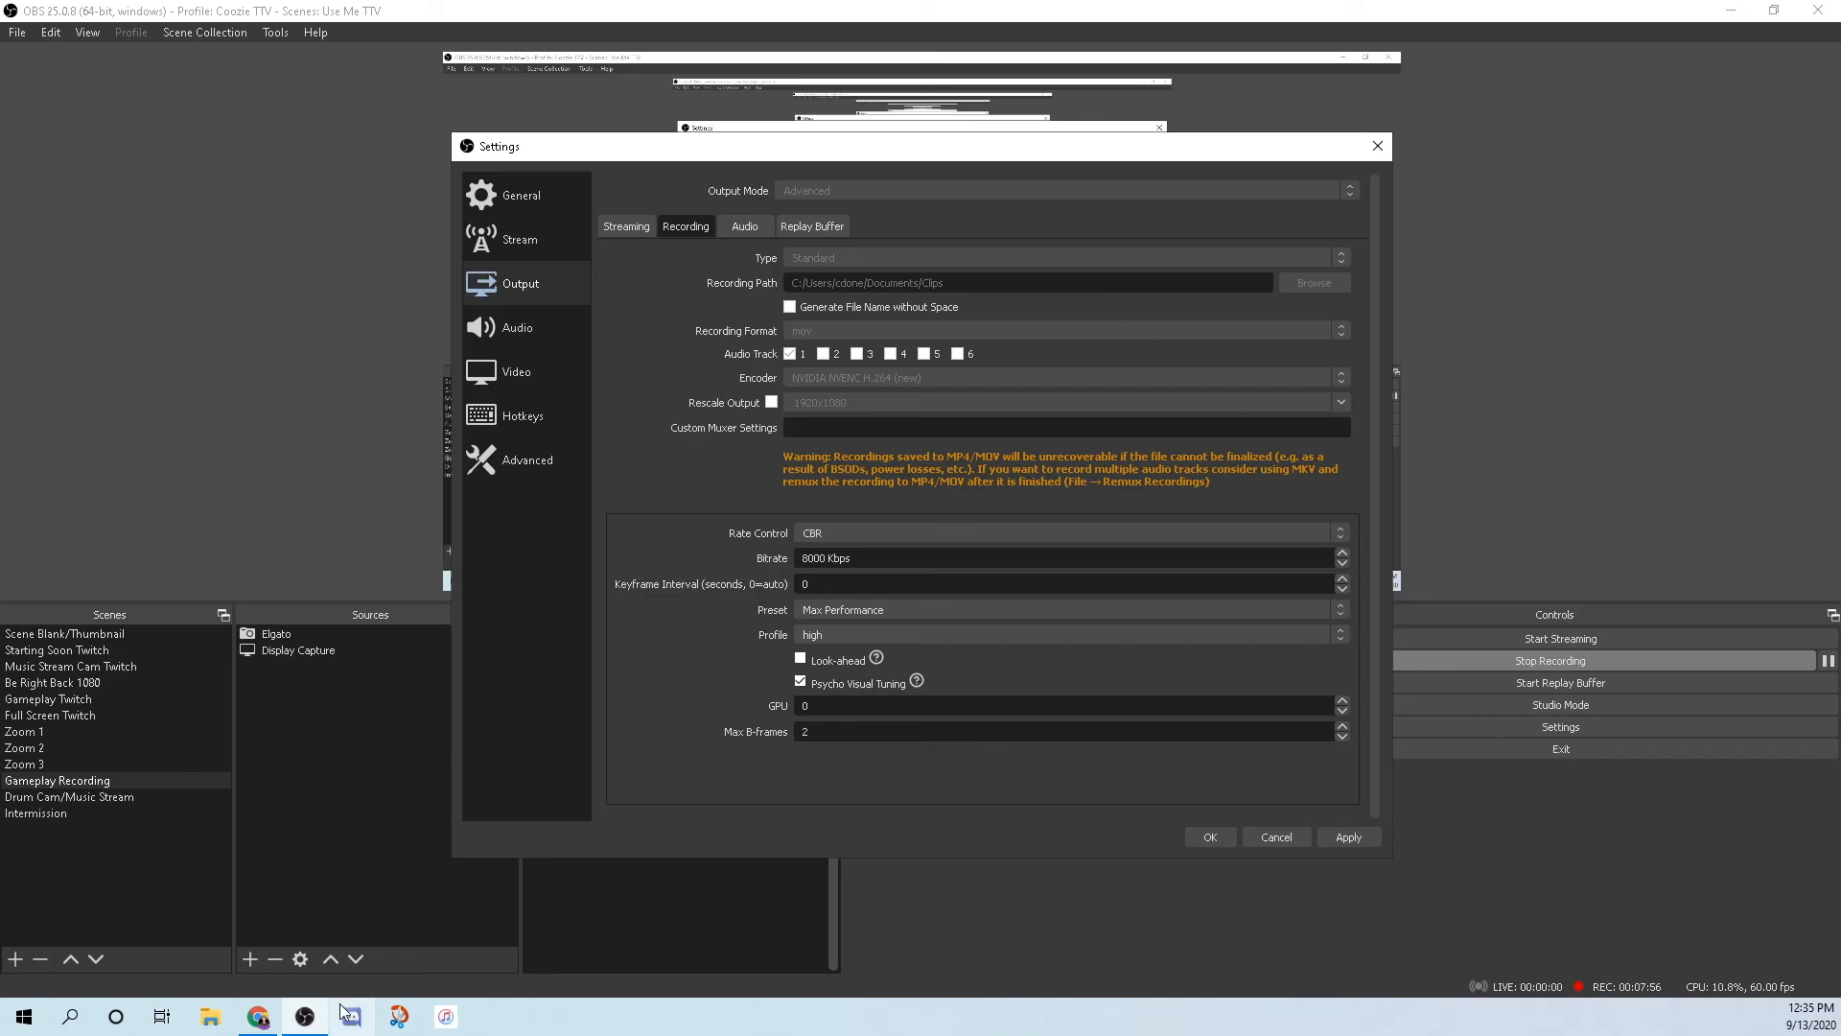
click(210, 1016)
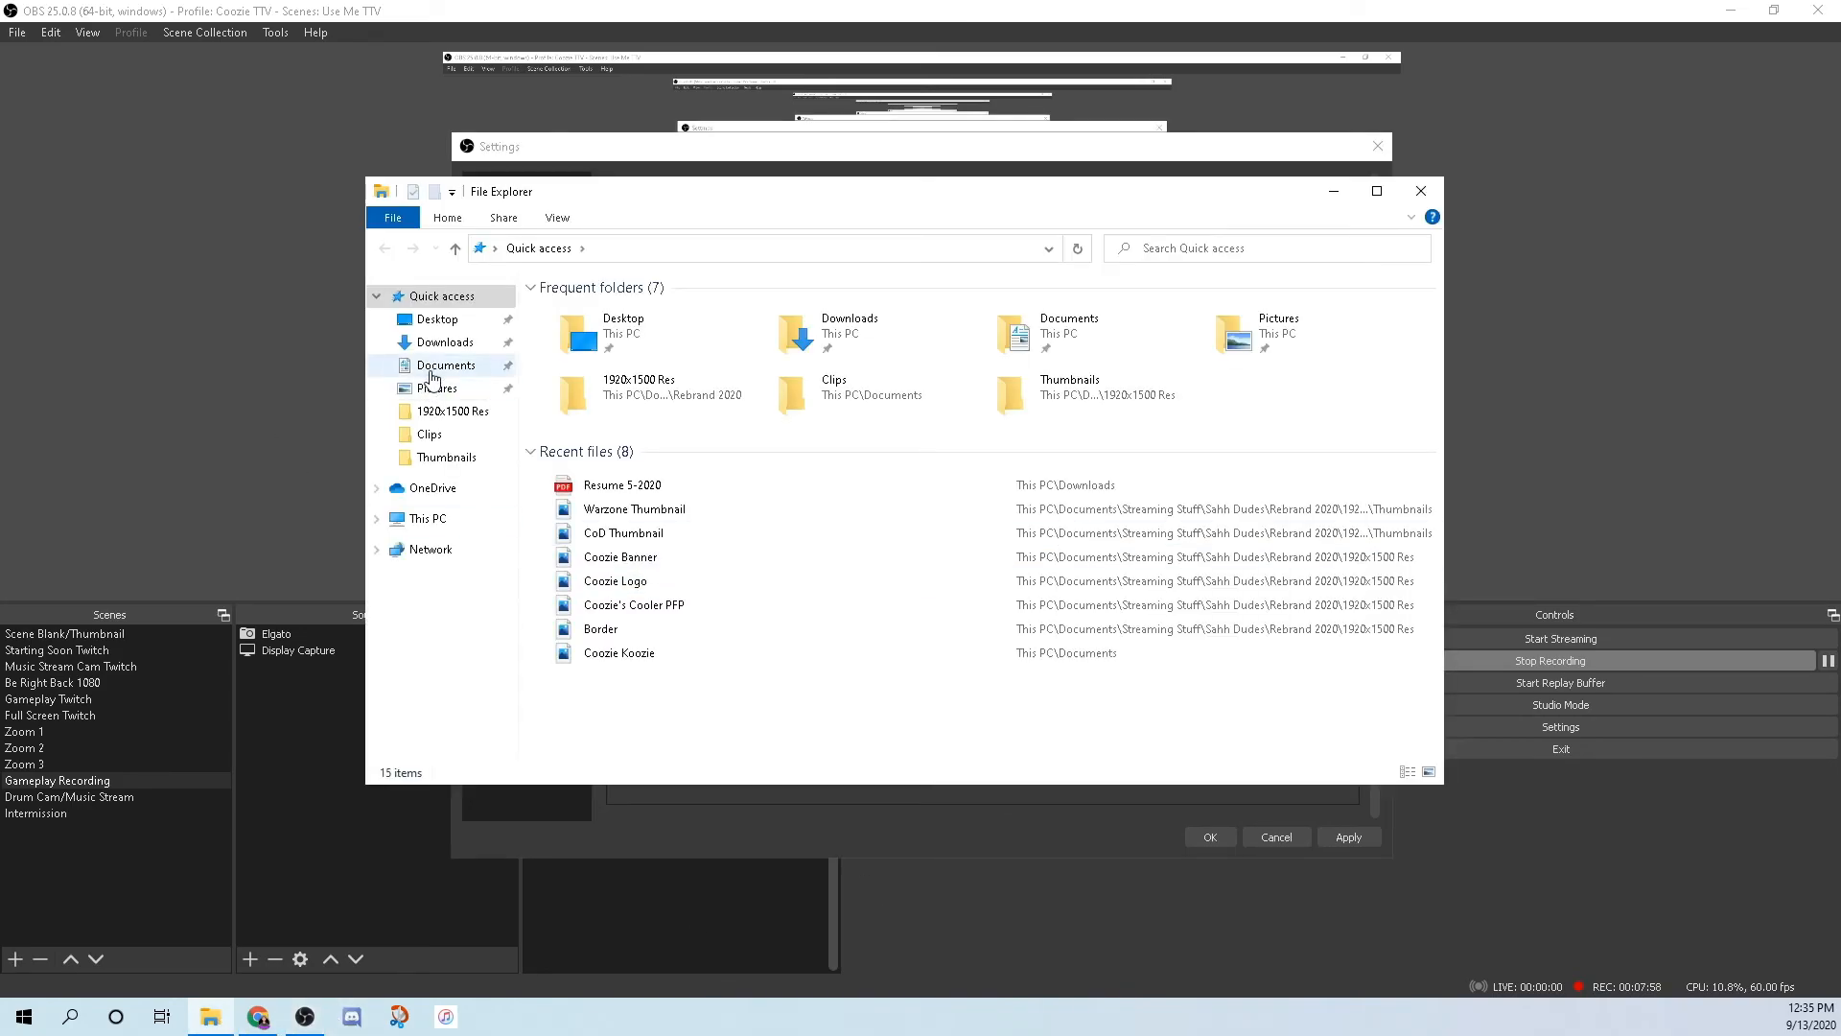
Create a new folder in Documents and close File Explorer.
click(431, 365)
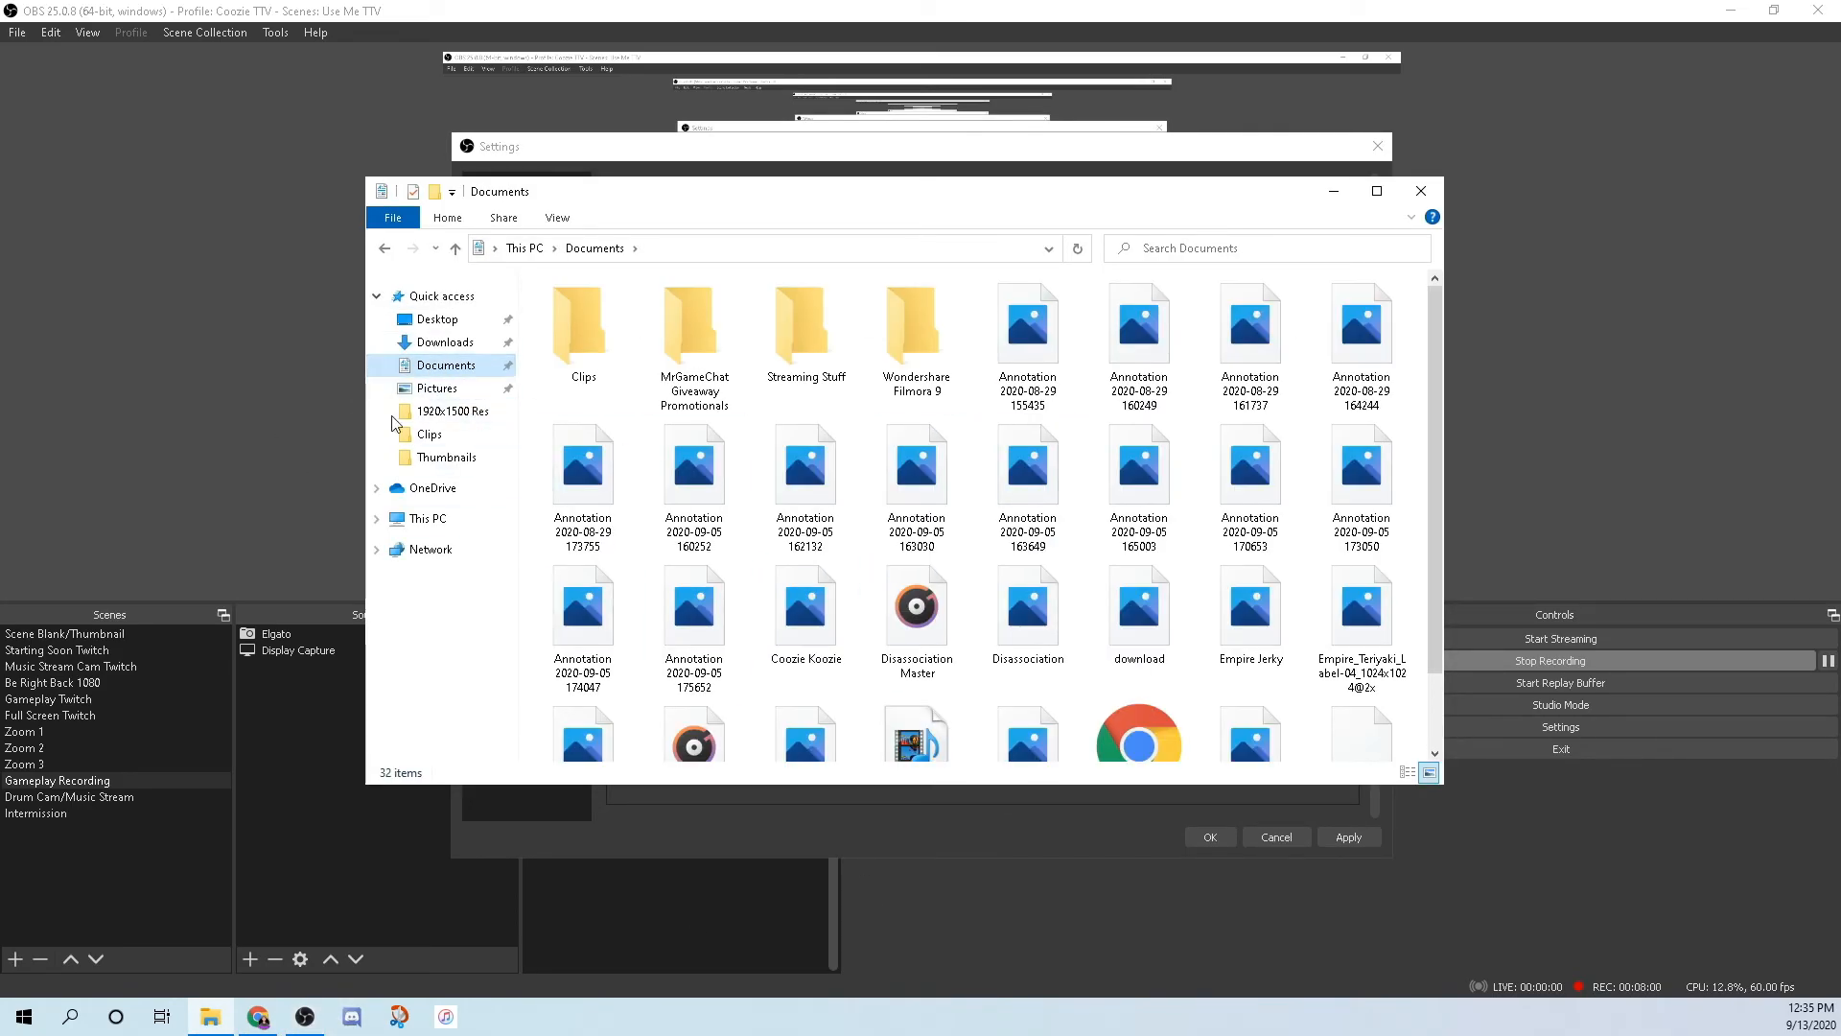
right_click(632, 410)
mouse_move(717, 641)
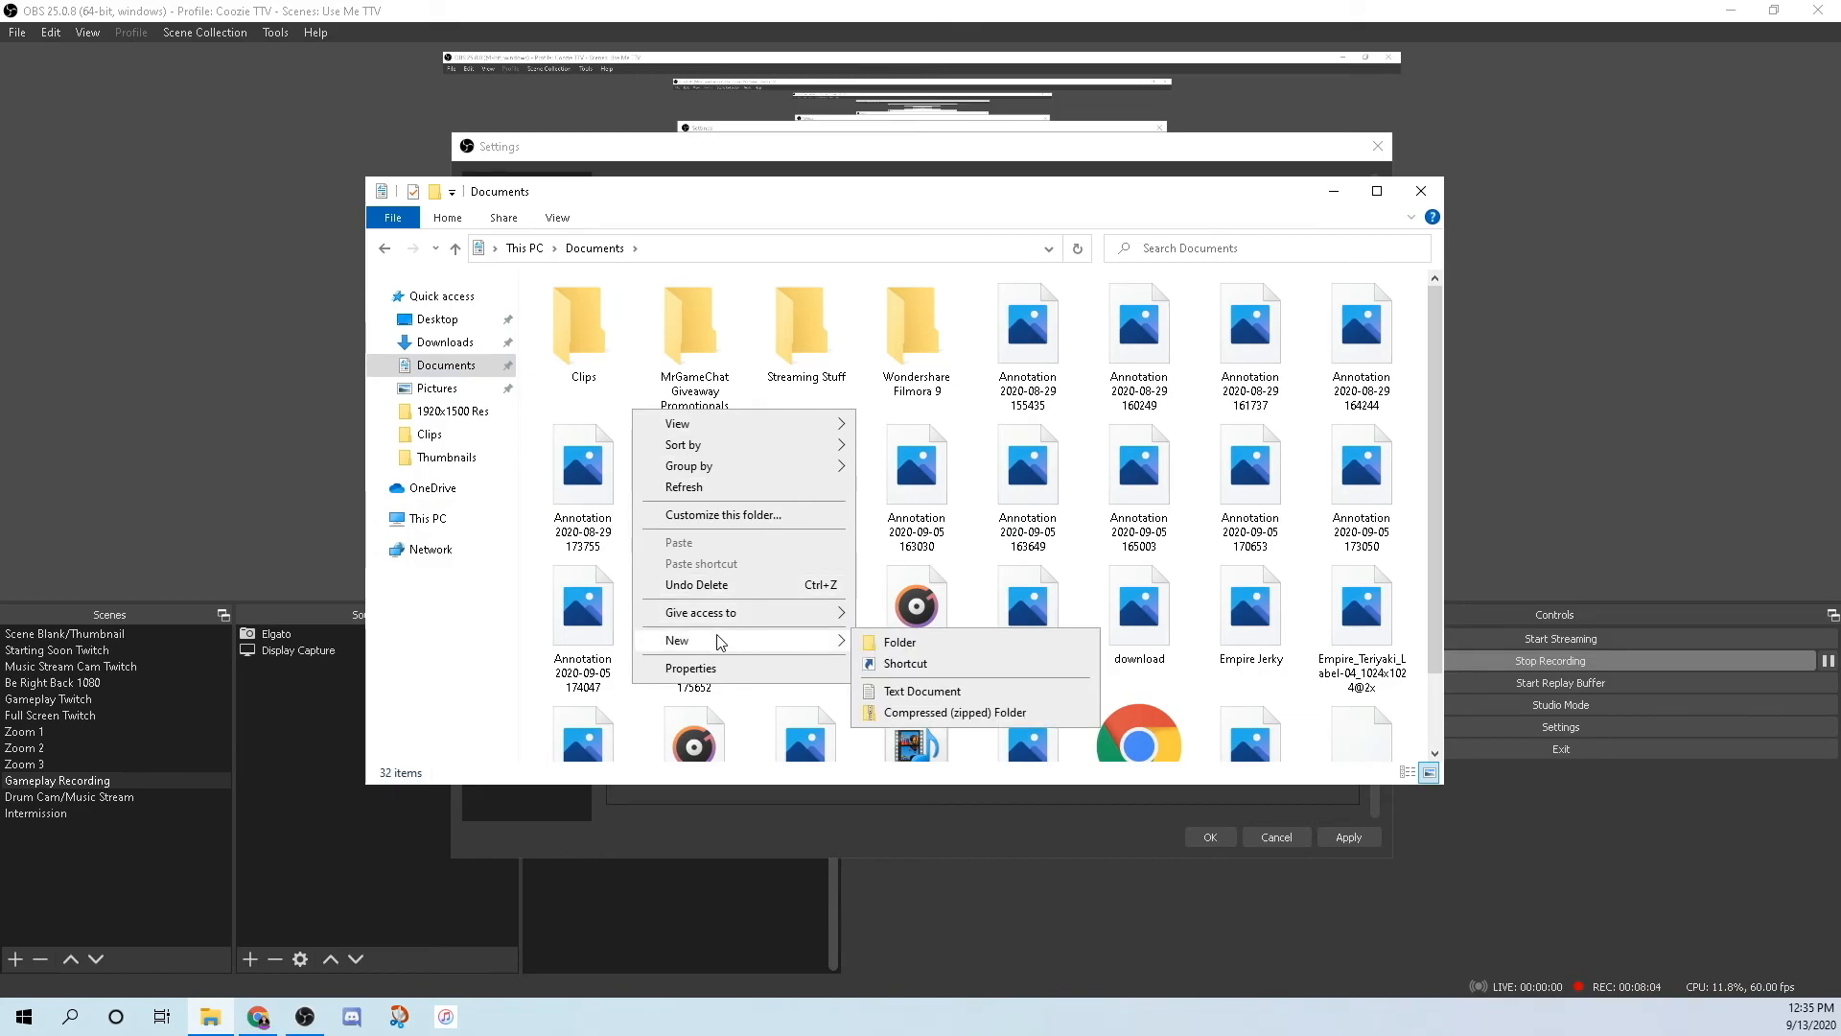
click(897, 640)
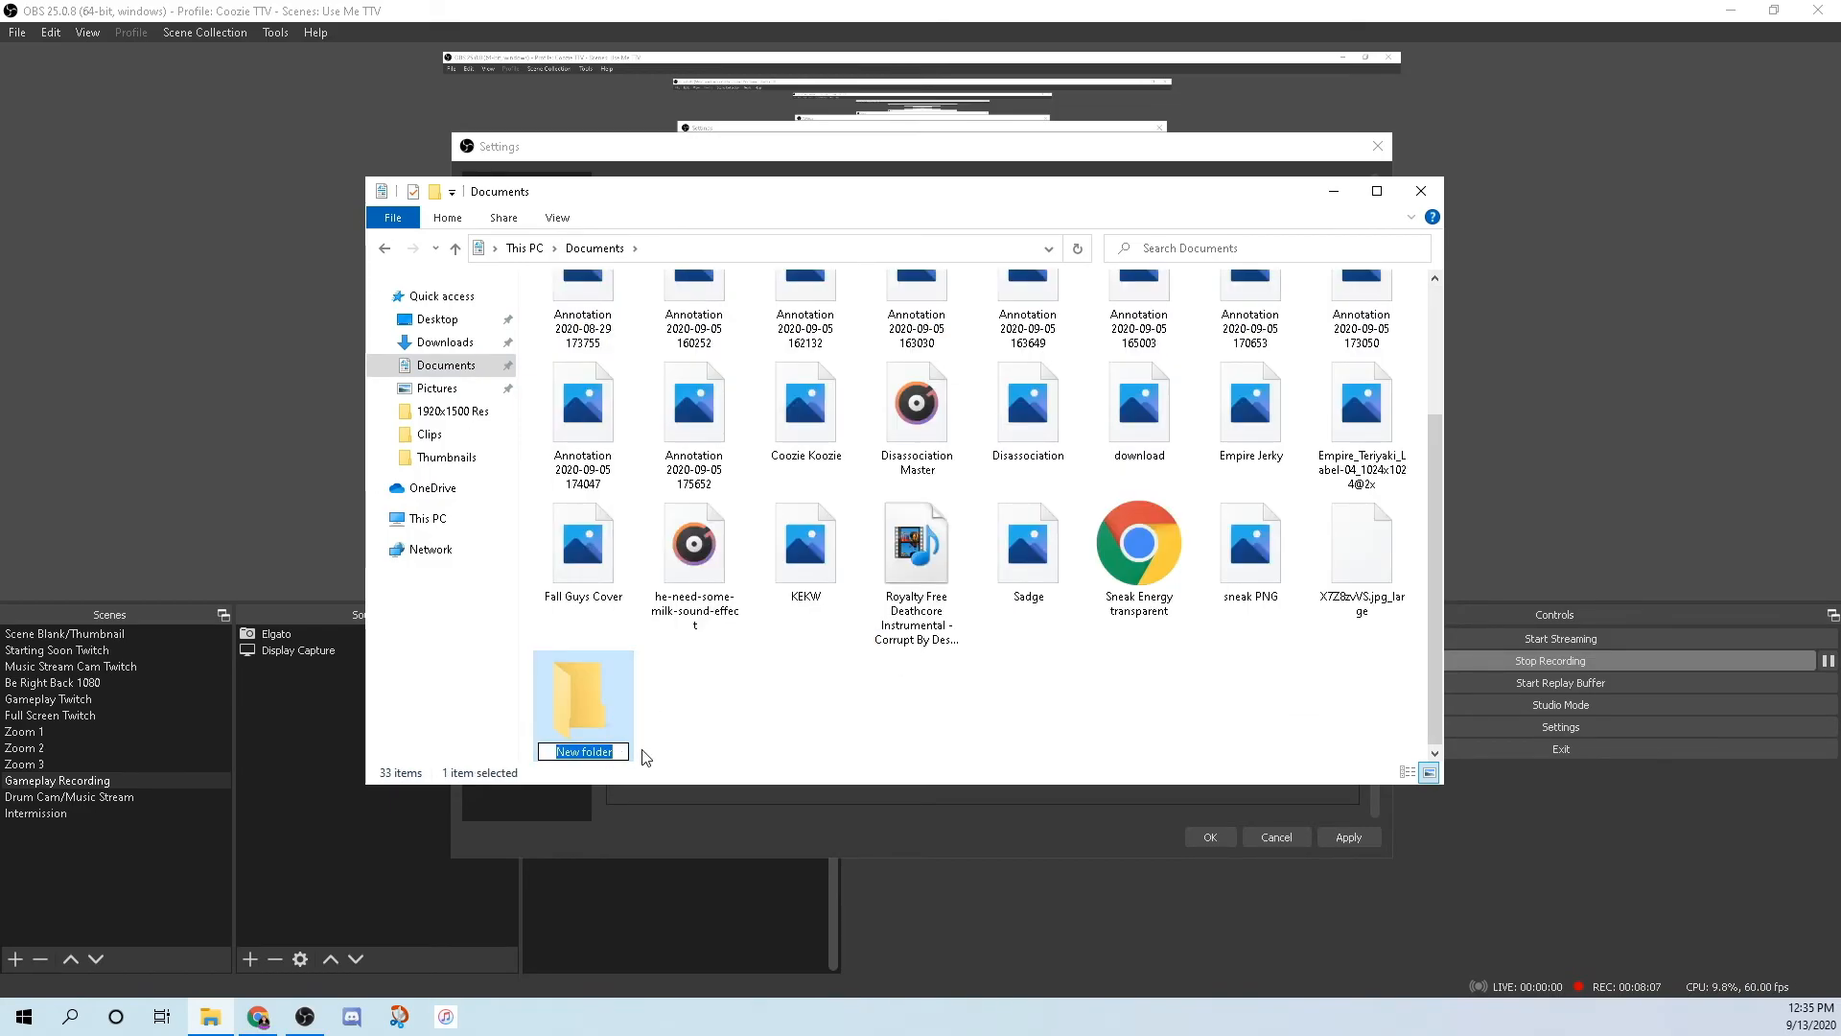
click(783, 724)
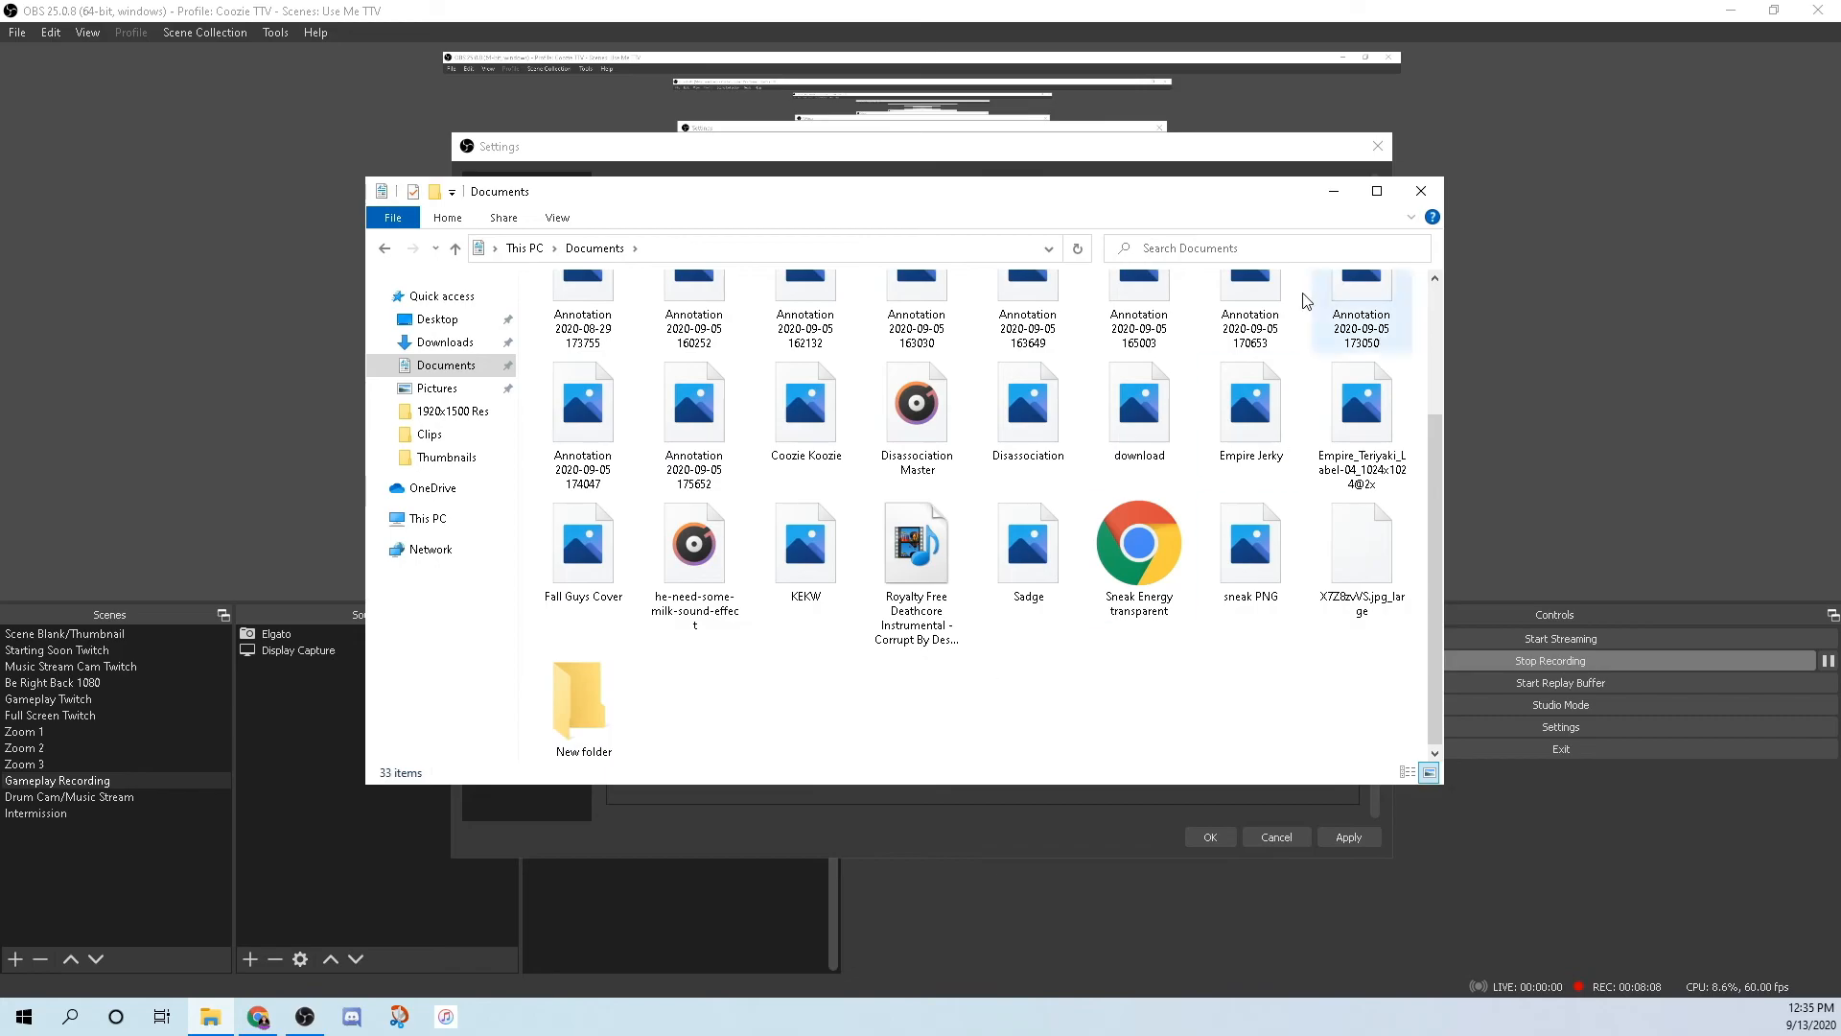
click(1421, 190)
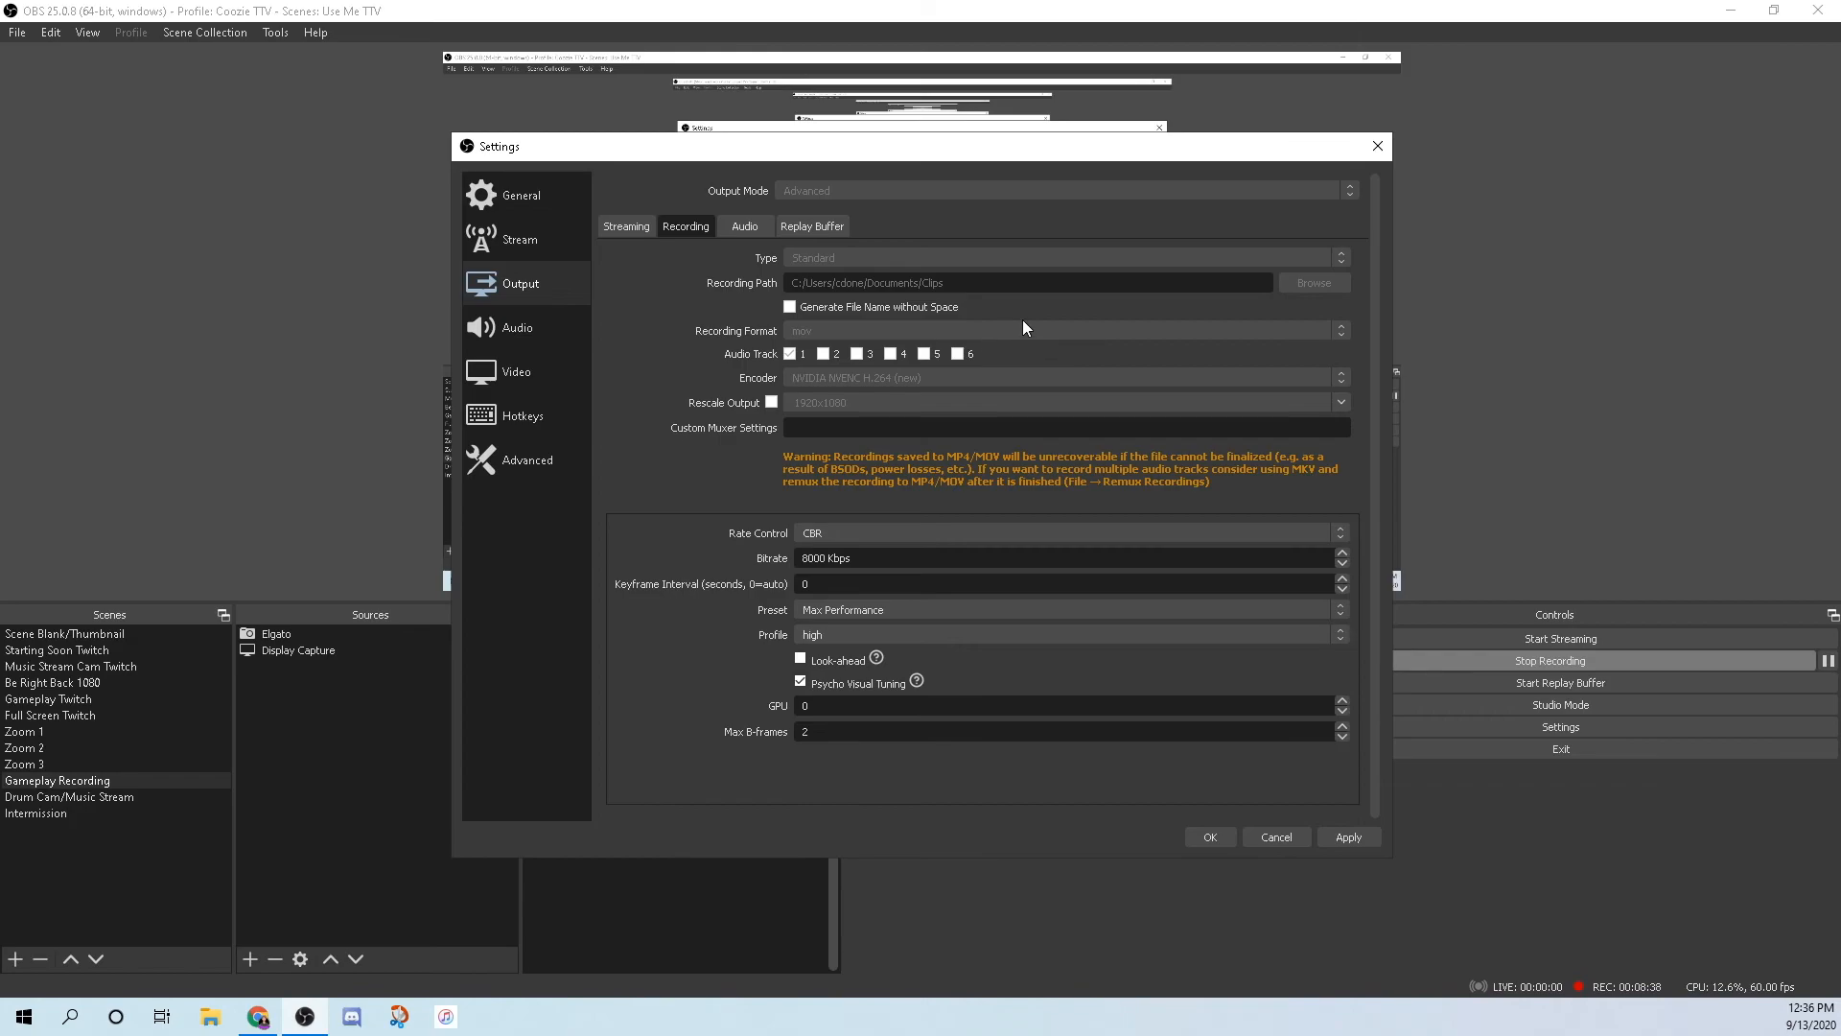
click(790, 354)
click(920, 610)
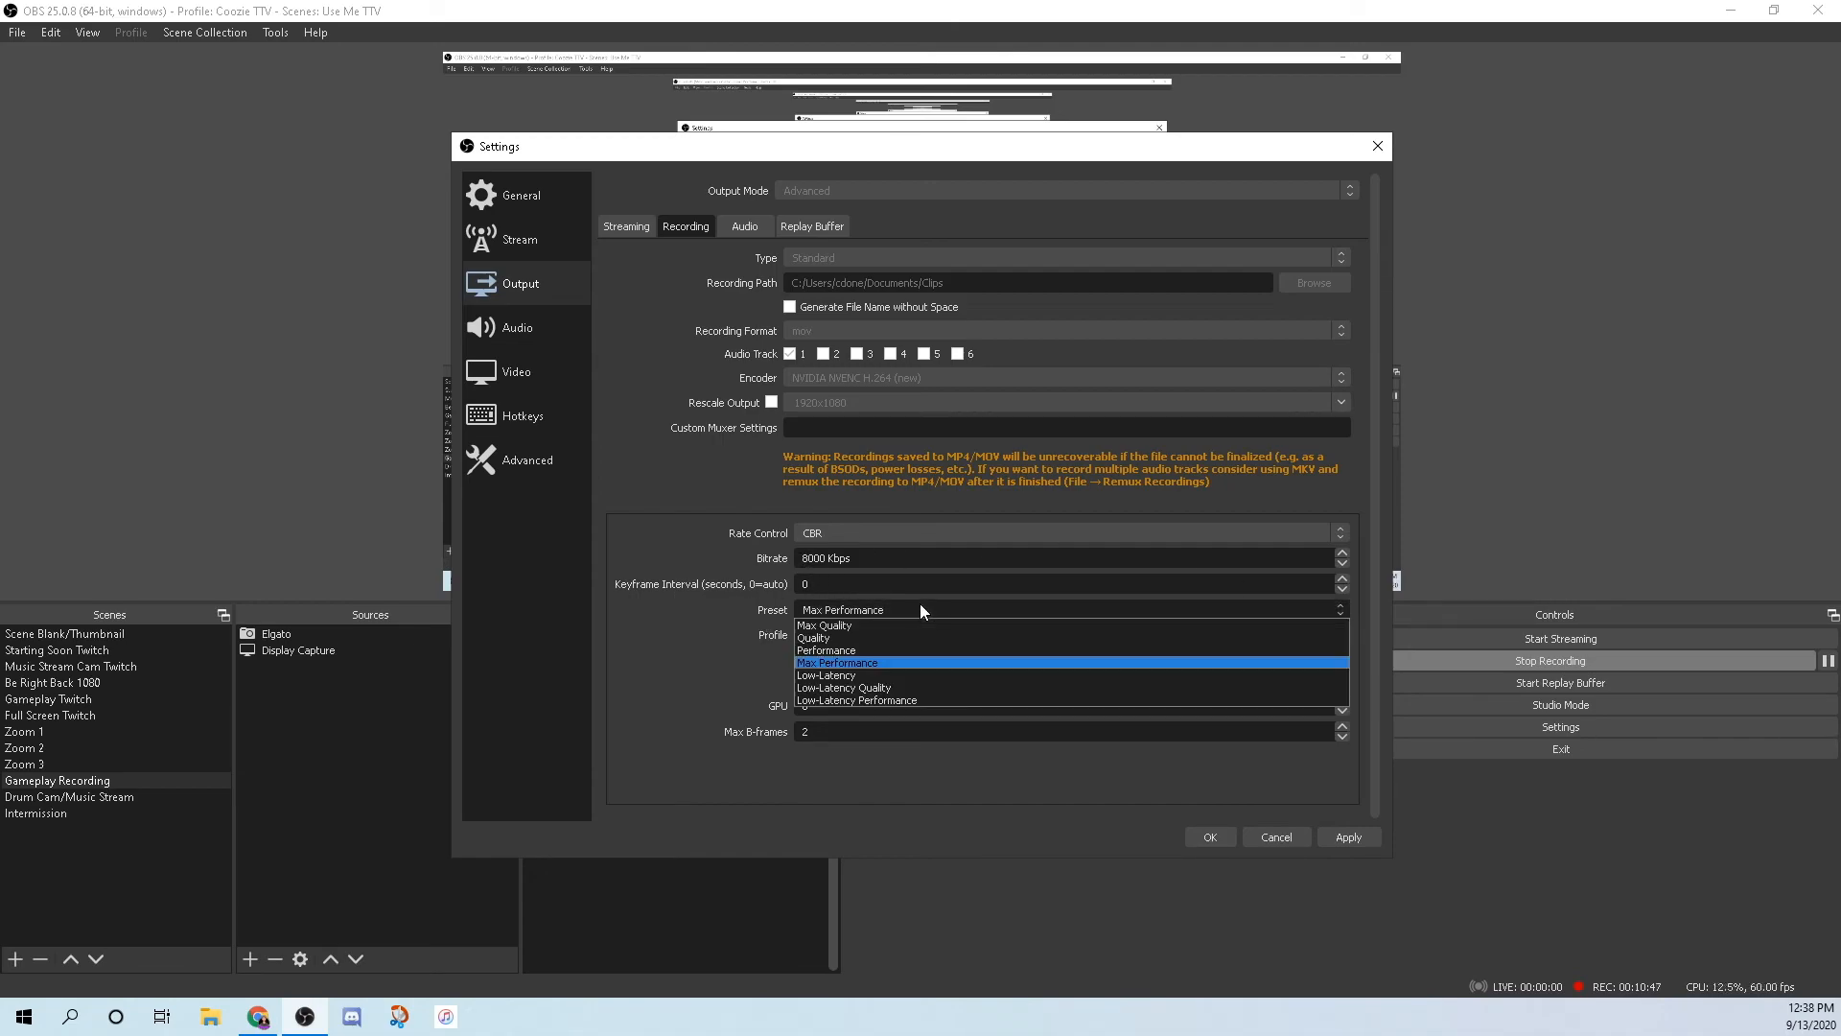
click(848, 668)
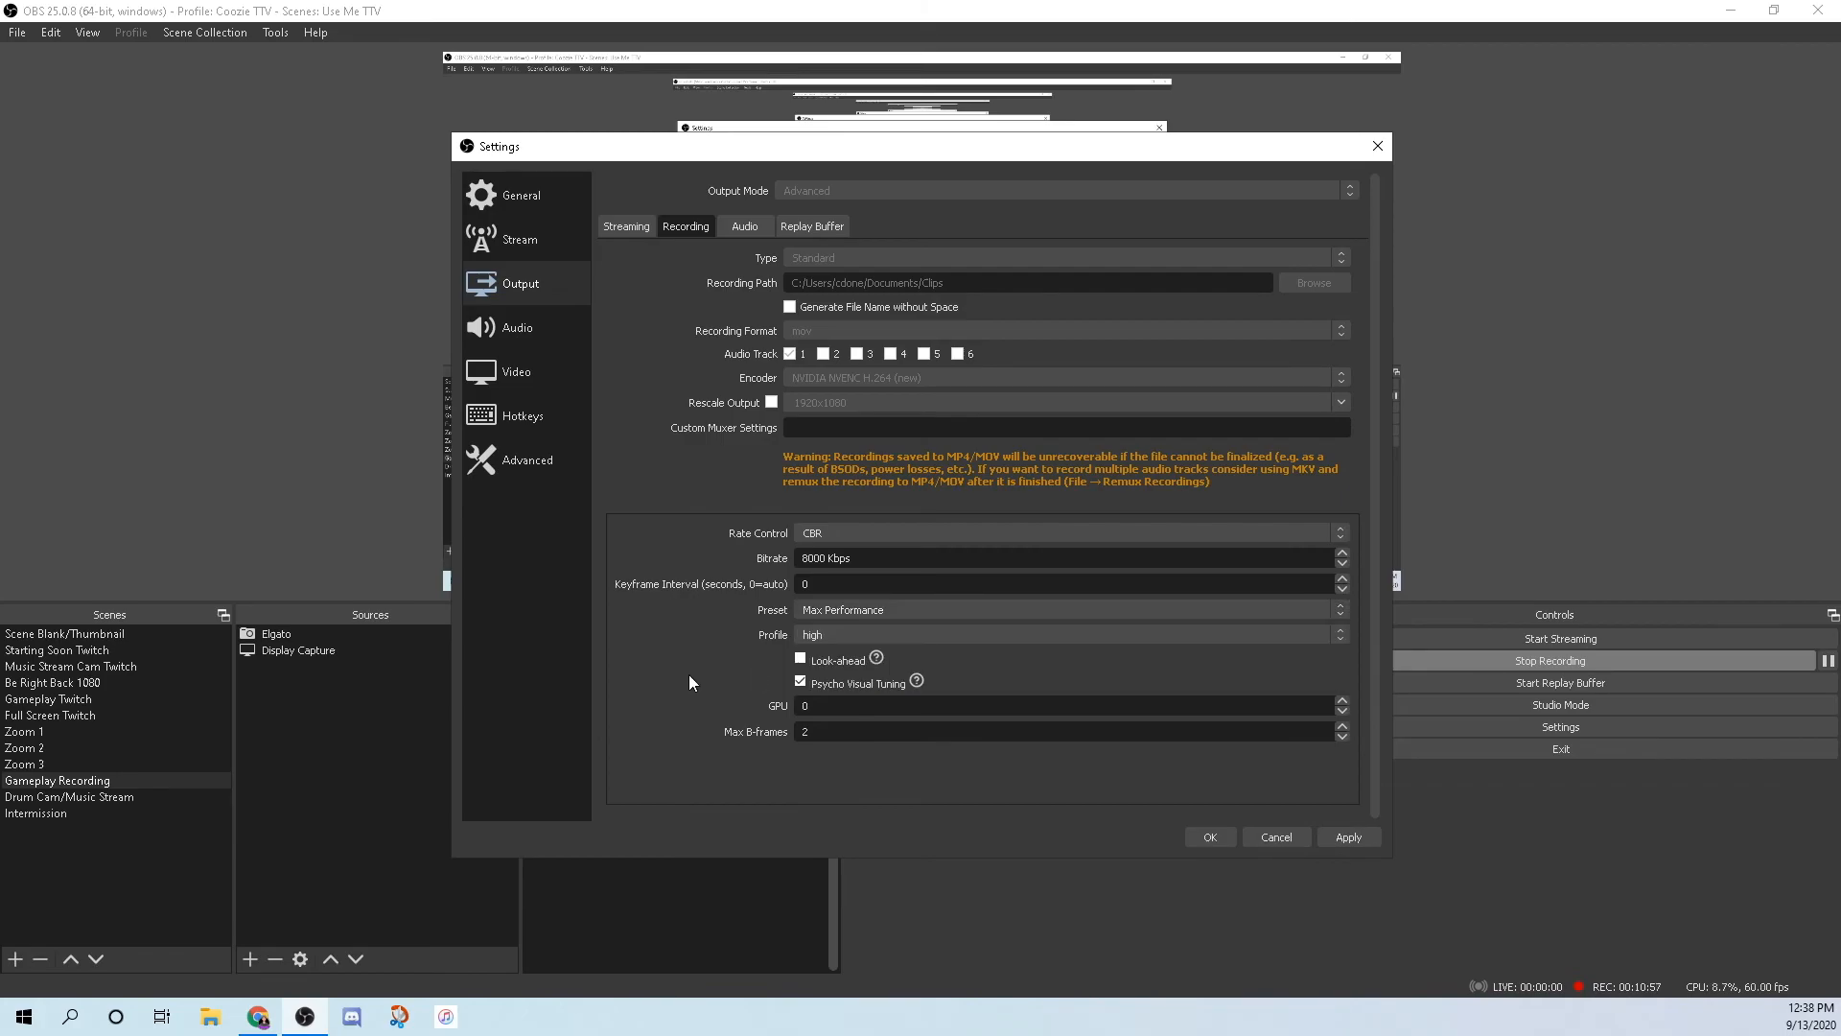
click(837, 611)
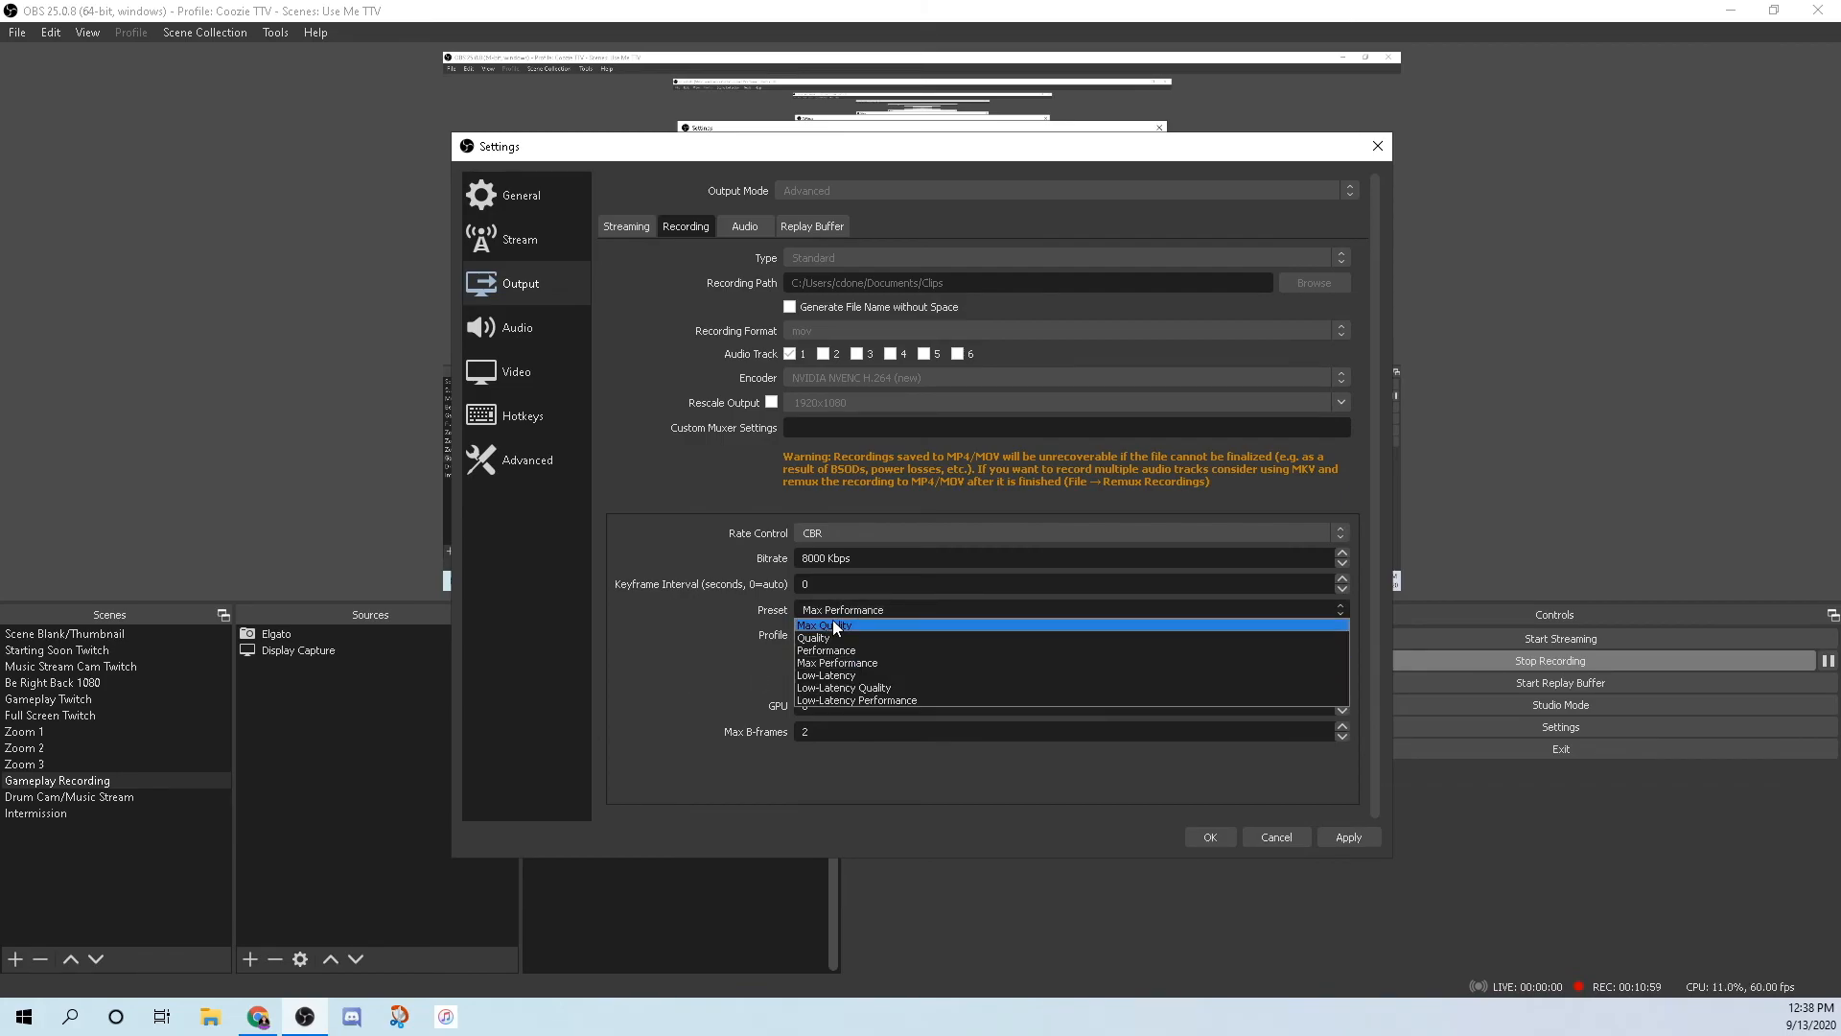
click(845, 609)
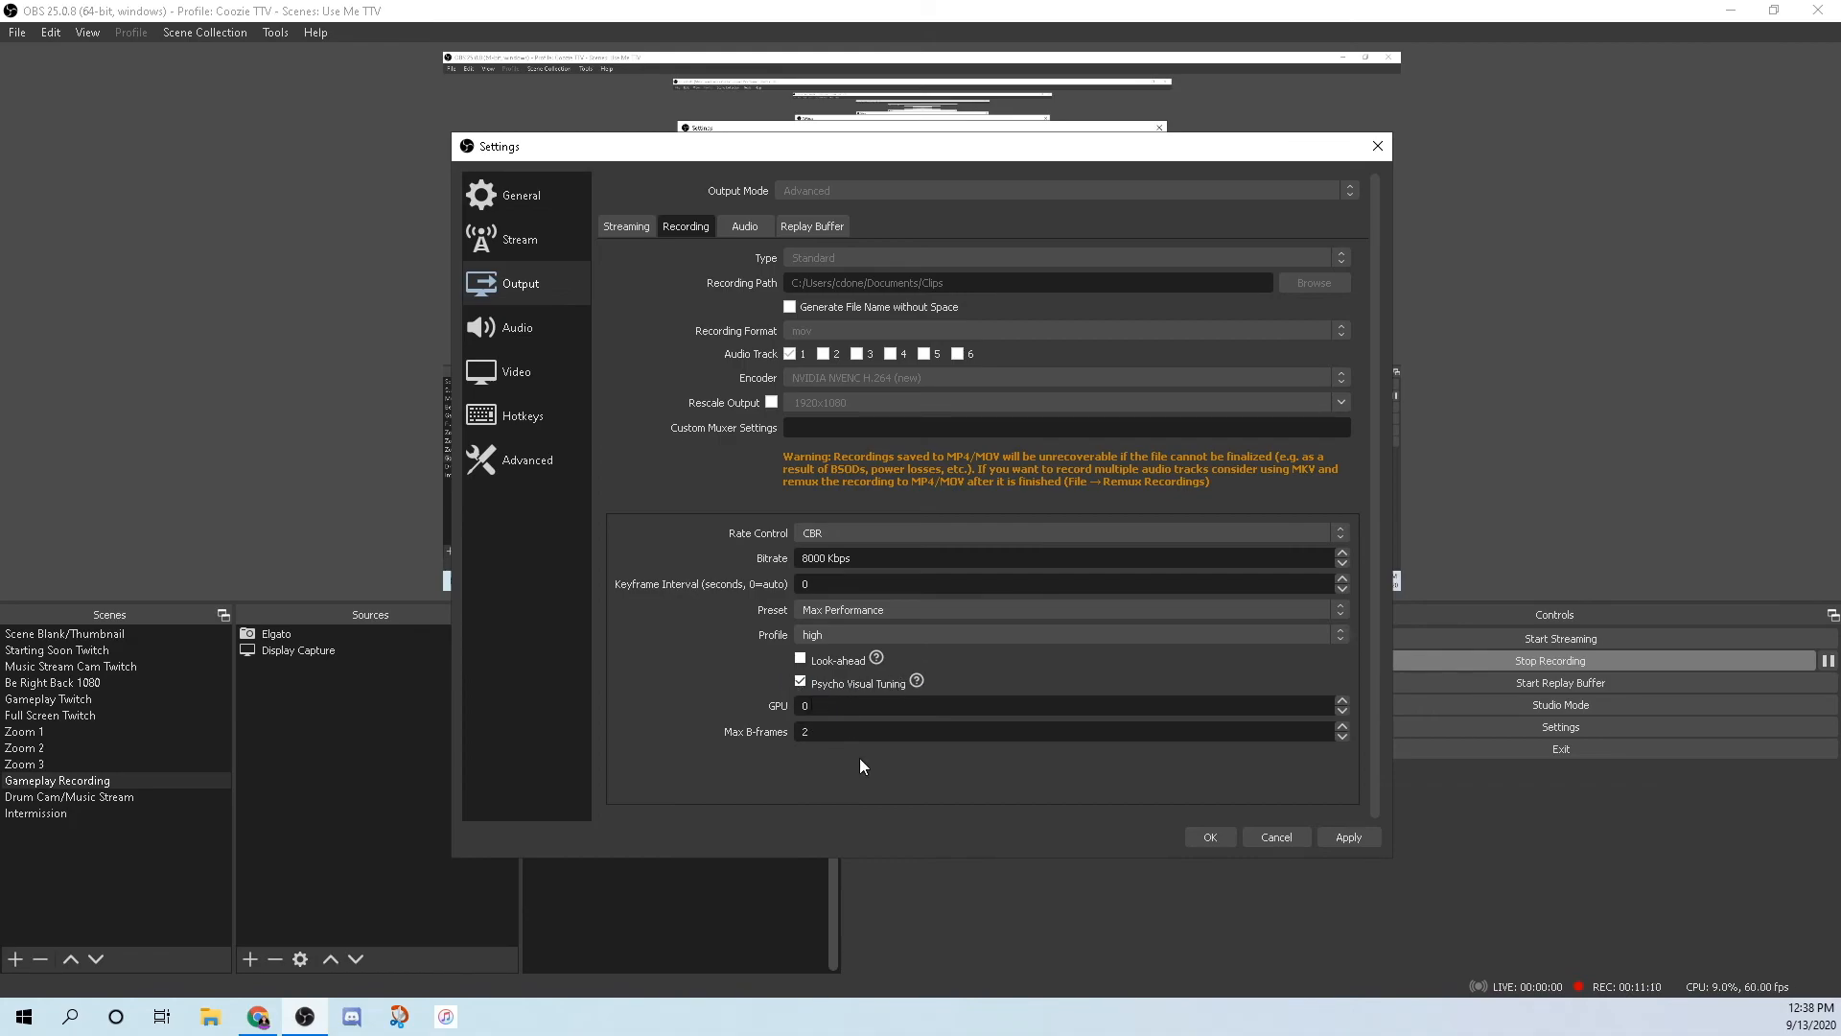
Review the audio track bitrates, then show the Replay Buffer output settings.
click(748, 228)
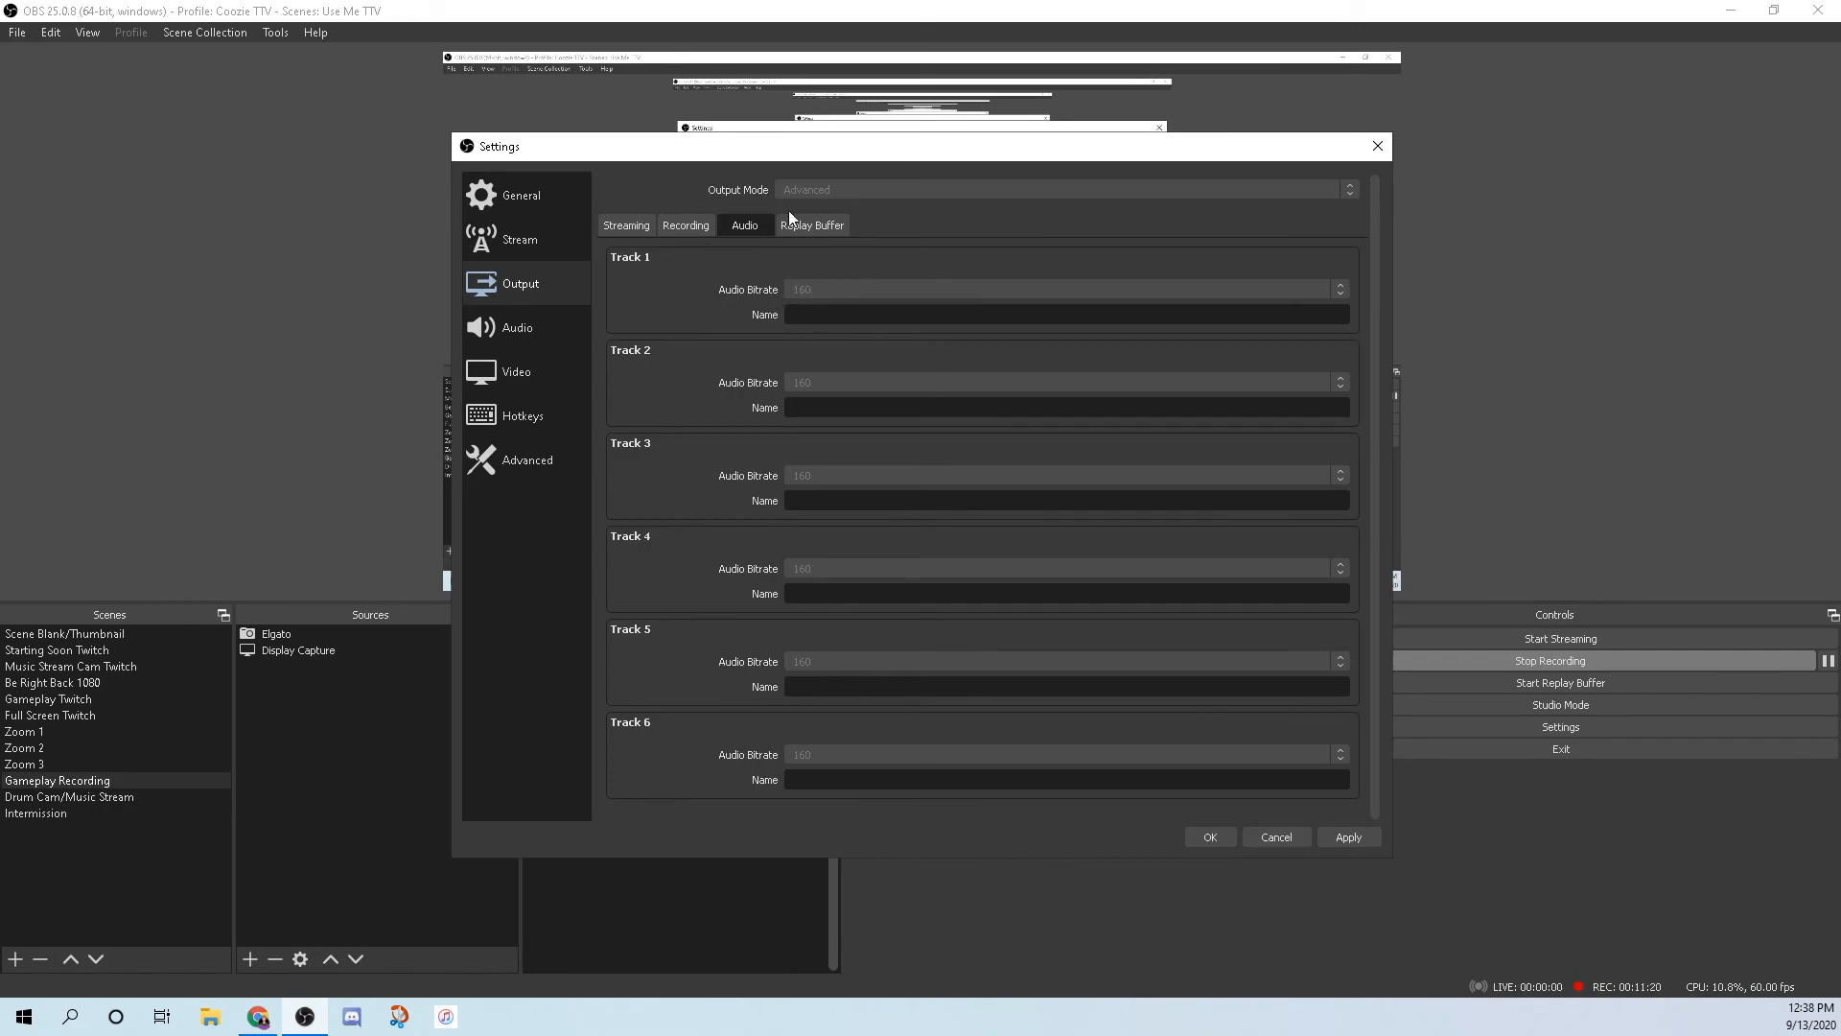
click(825, 228)
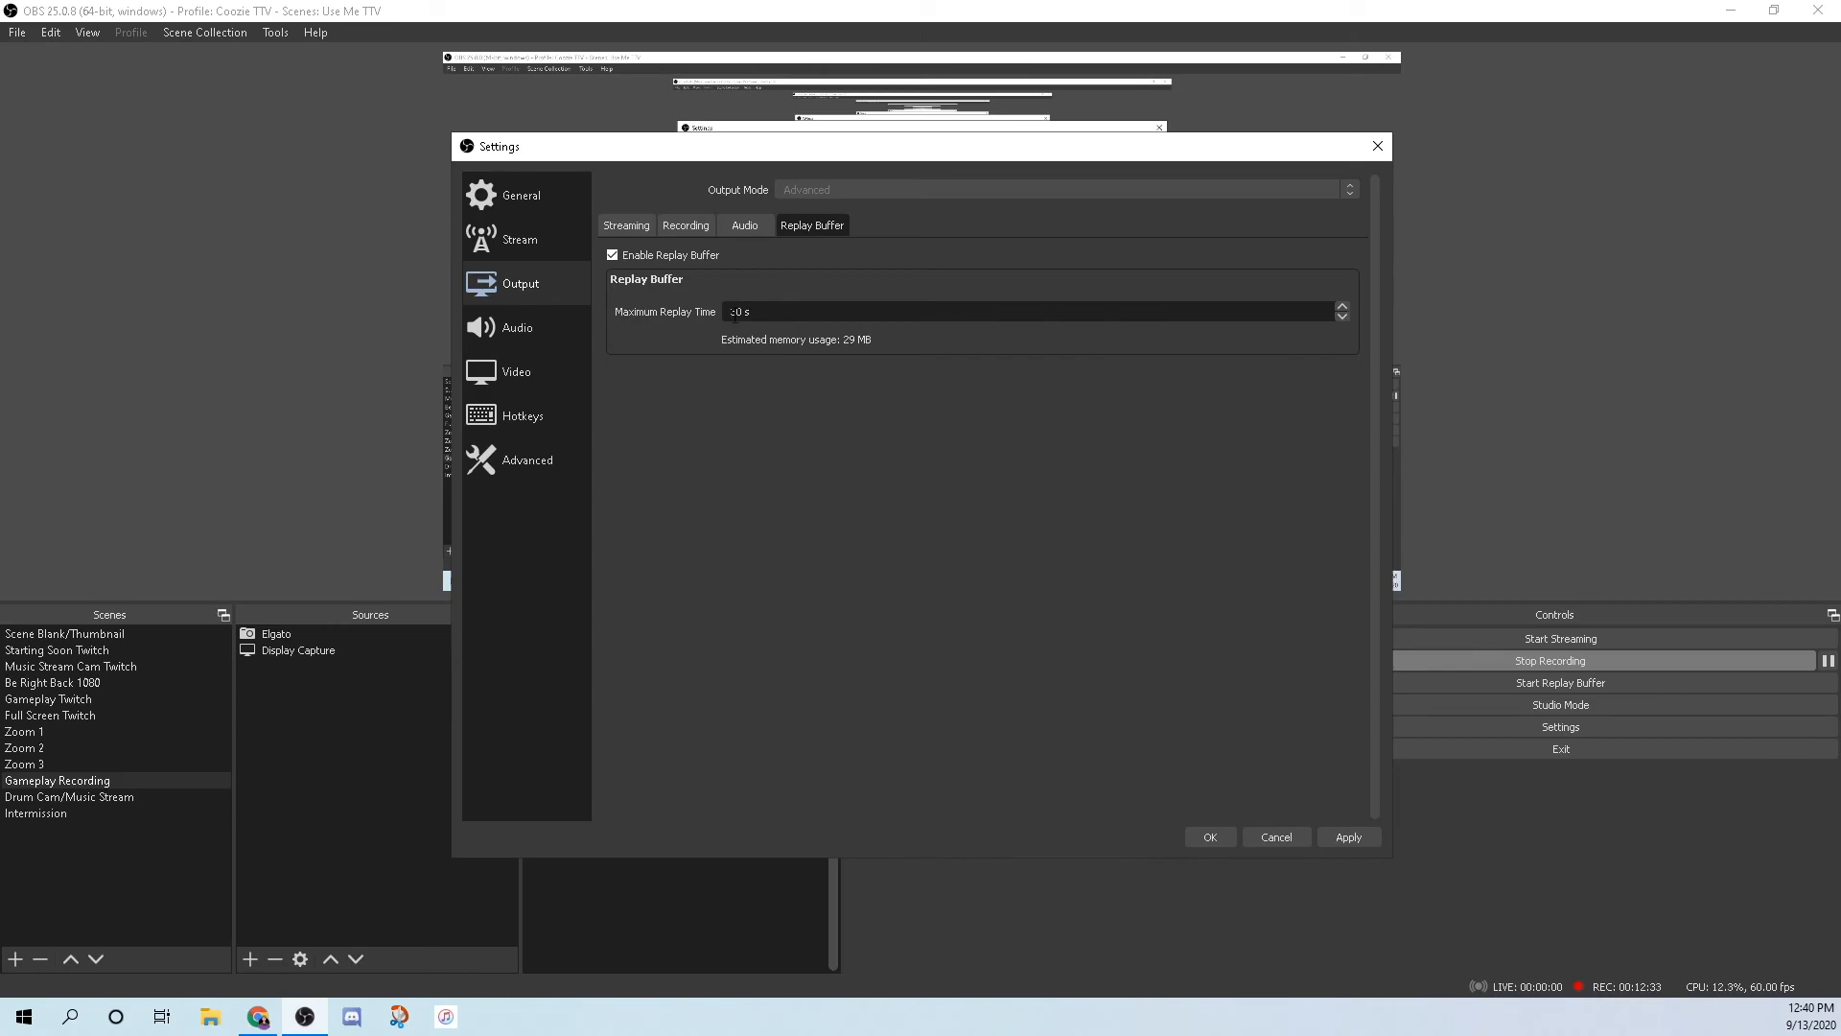
Revisit the Recording output tab, then show the Desktop and Mic/Auxiliary audio device settings.
click(686, 224)
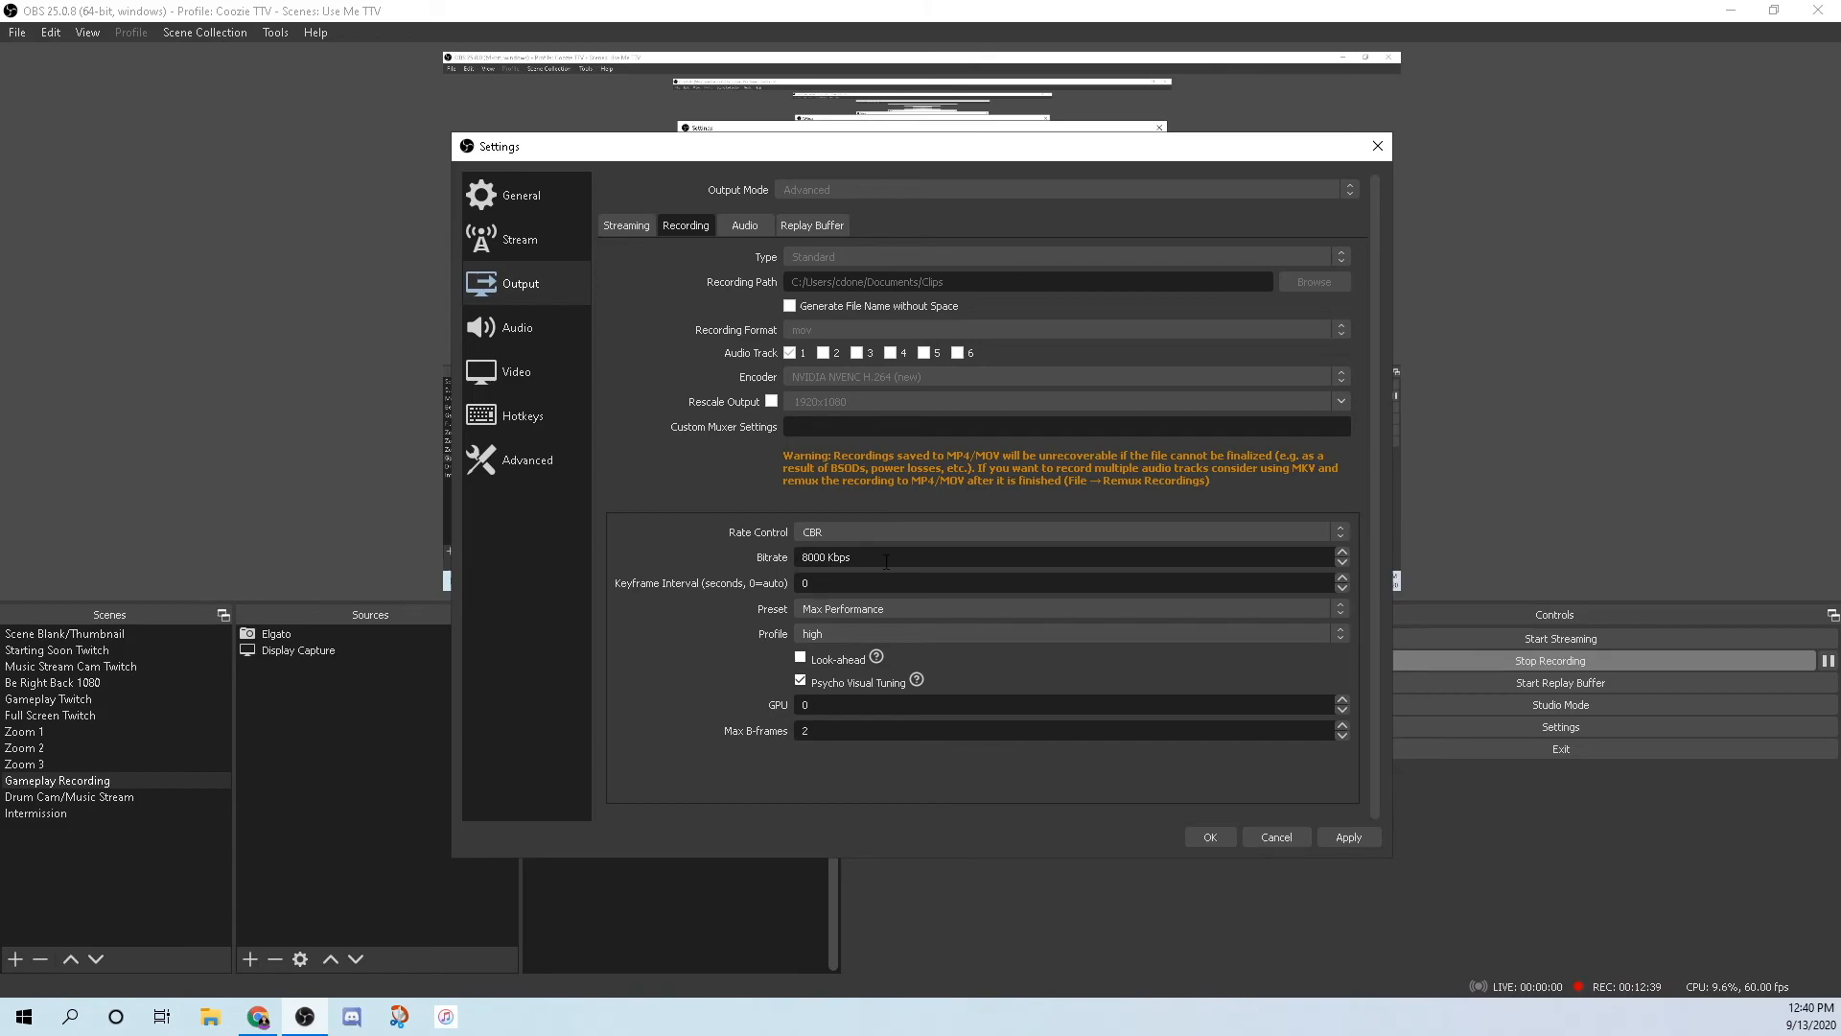
click(518, 327)
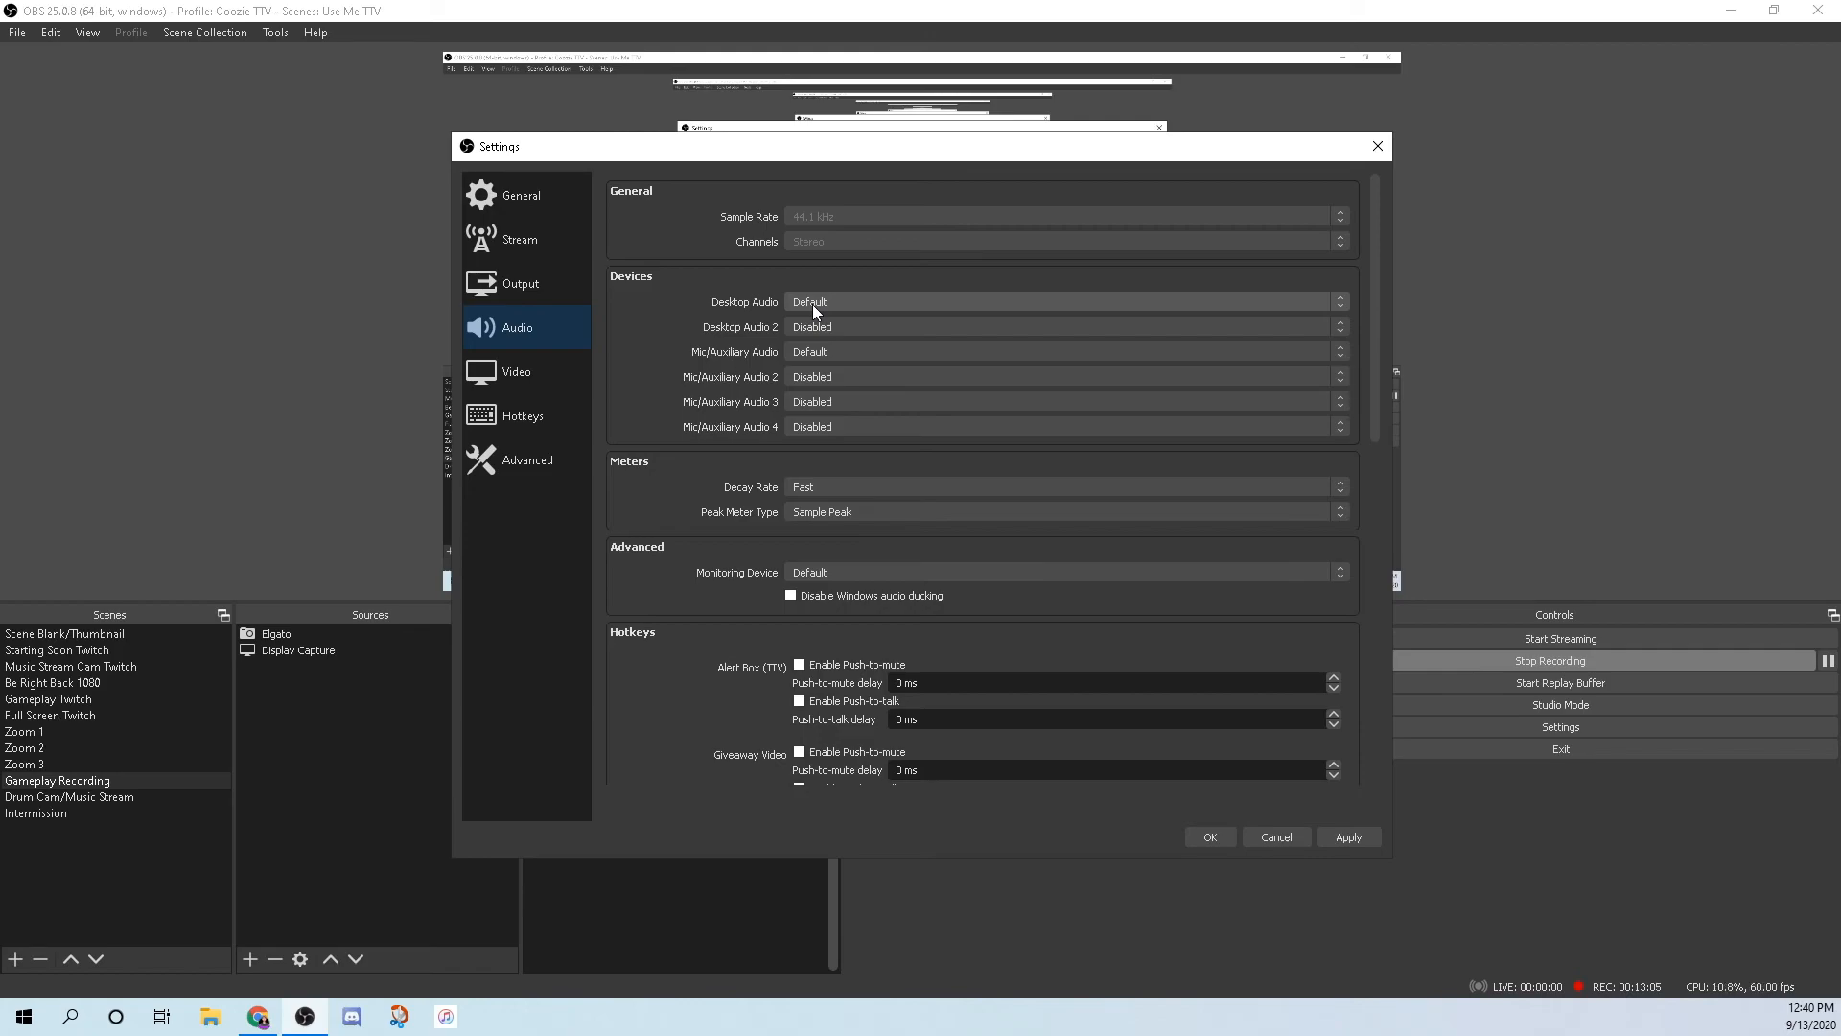
click(861, 301)
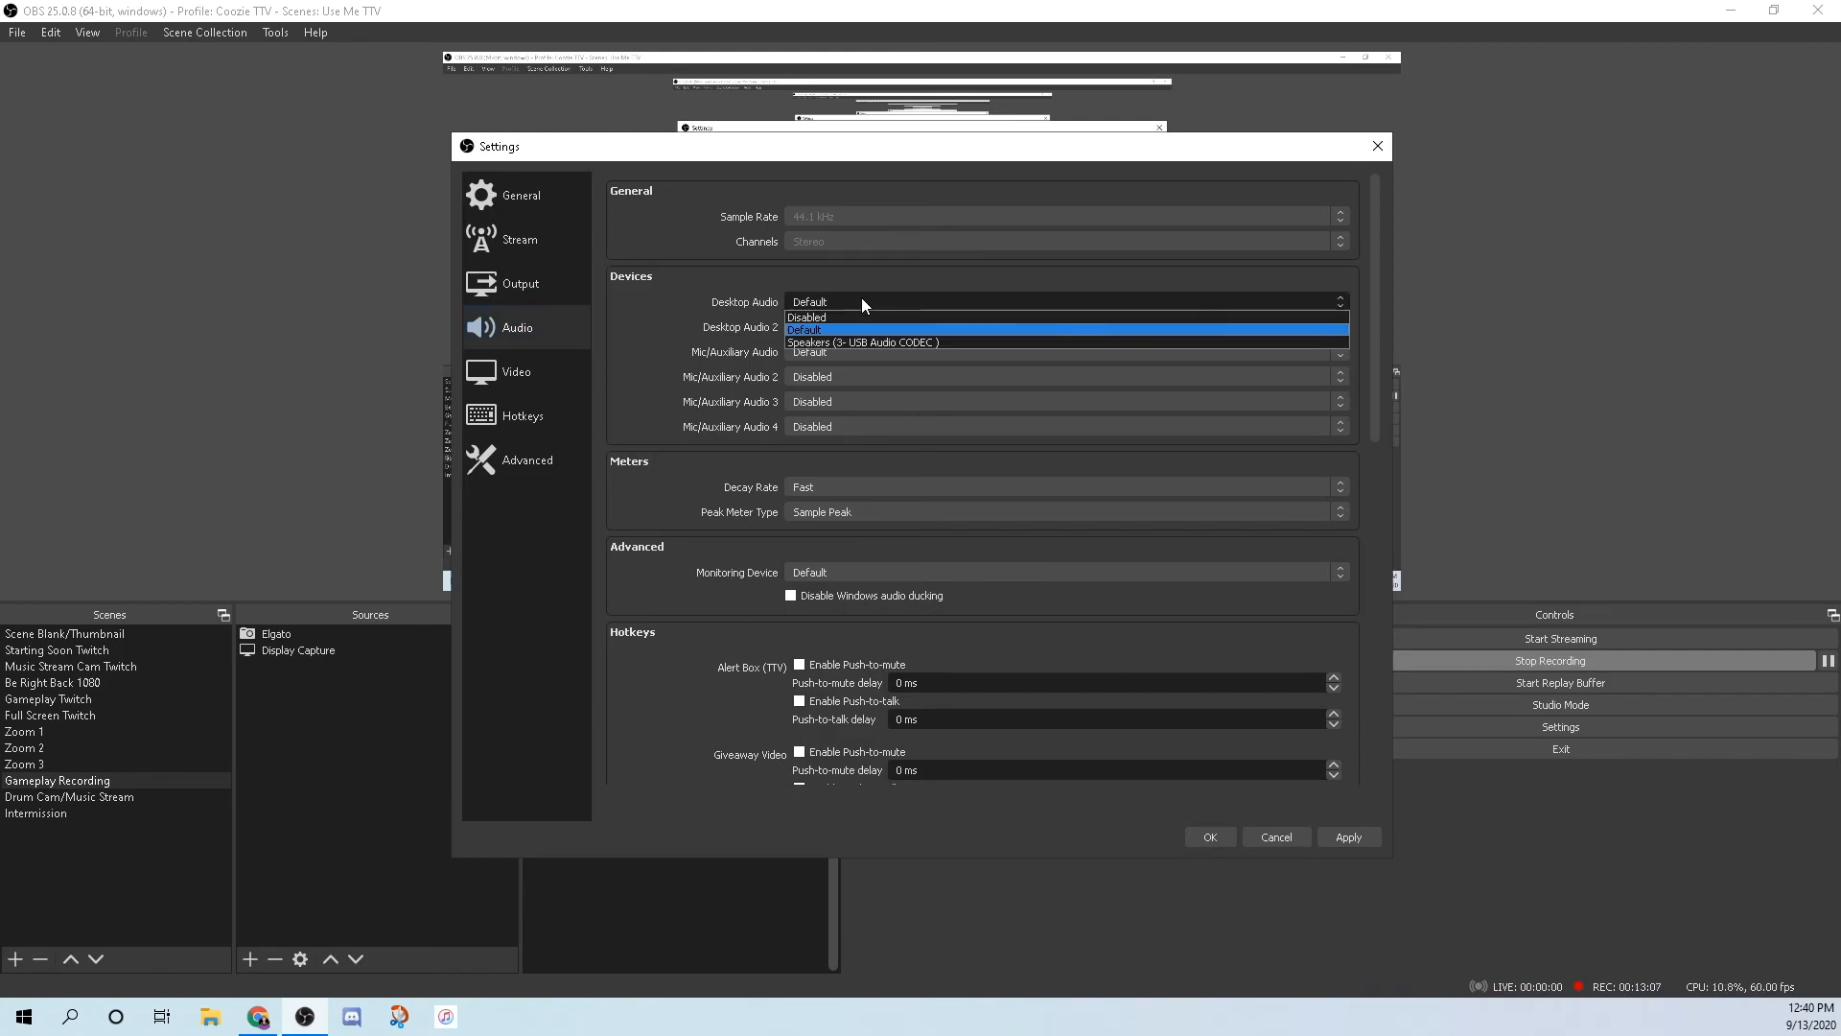
click(861, 301)
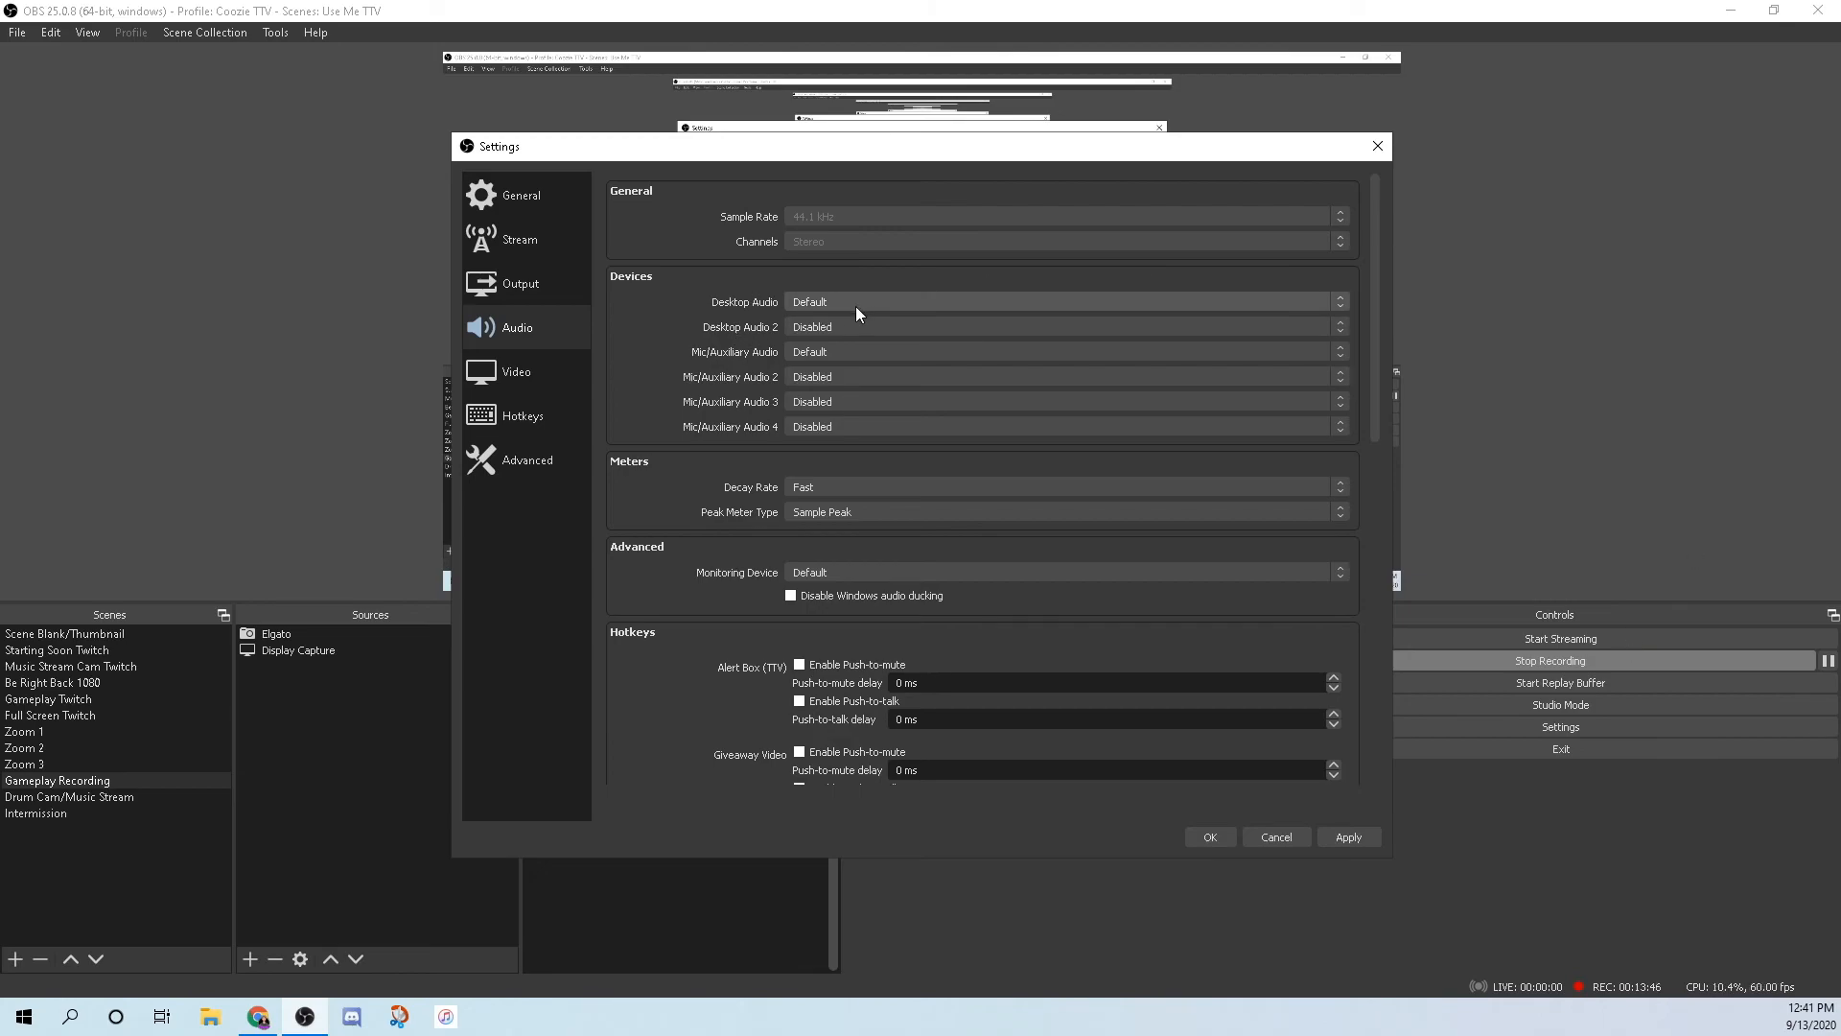
click(811, 303)
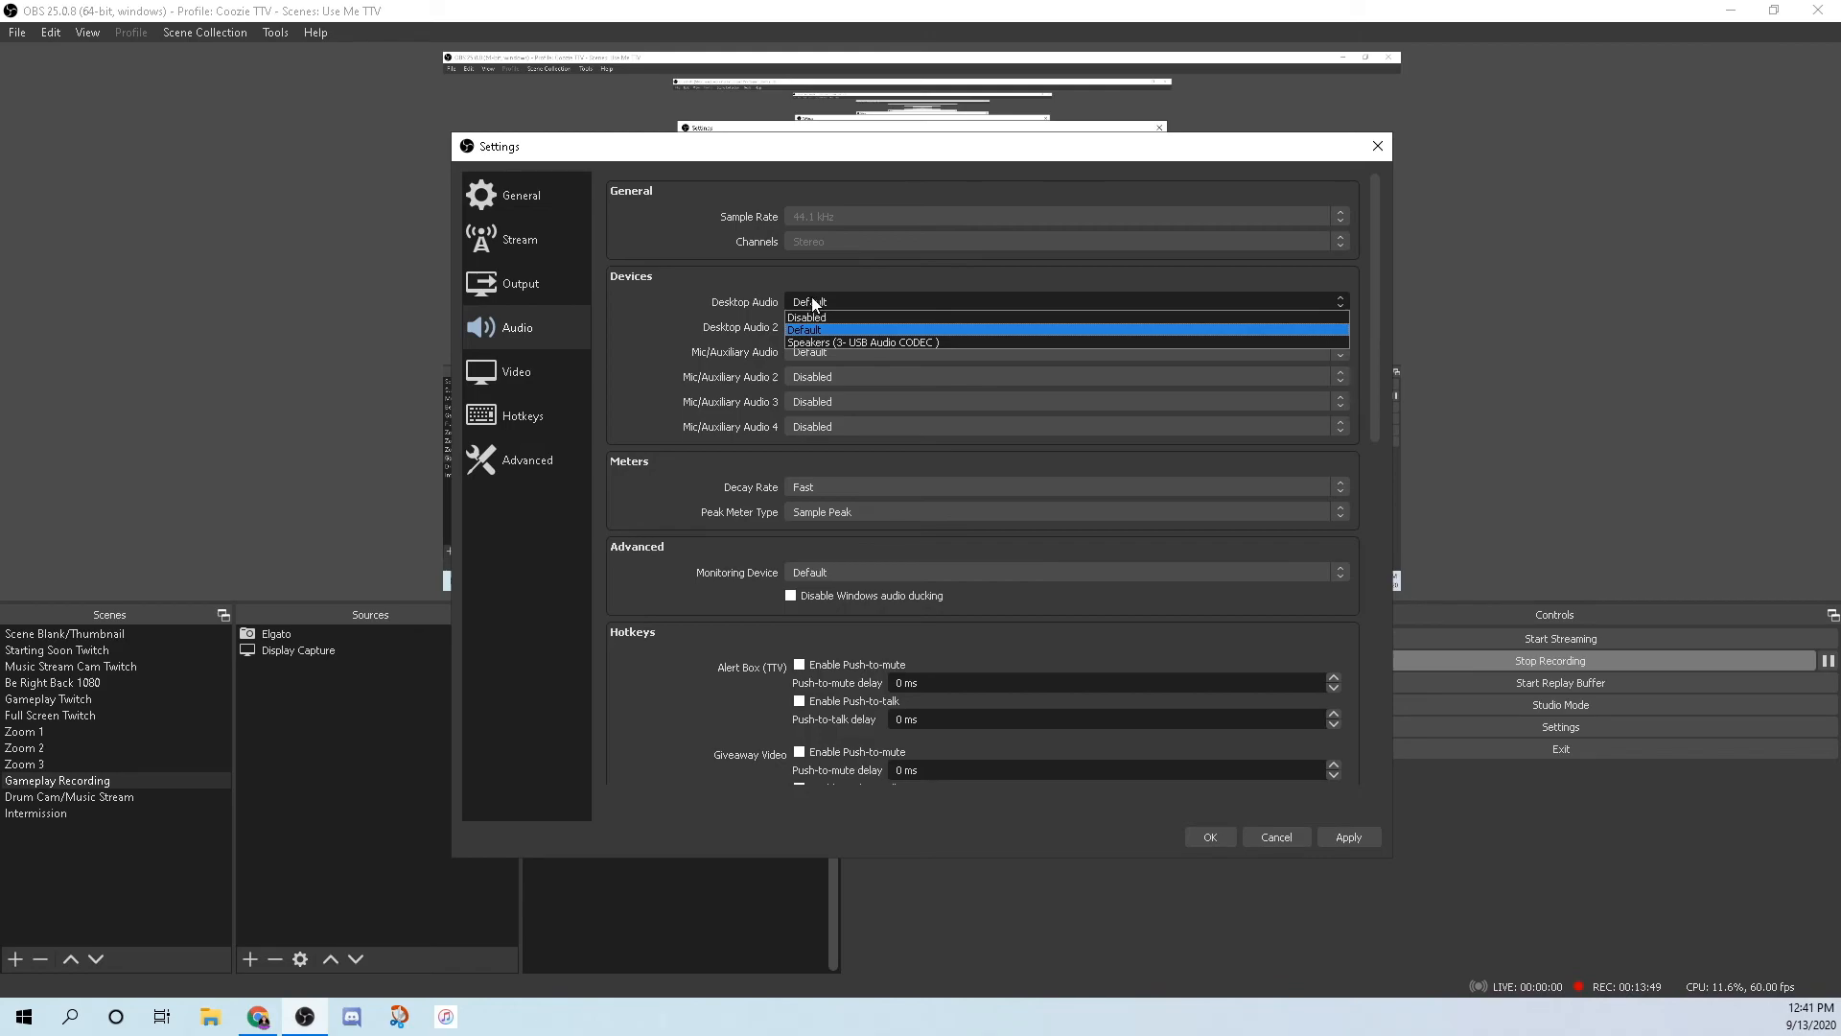
click(834, 299)
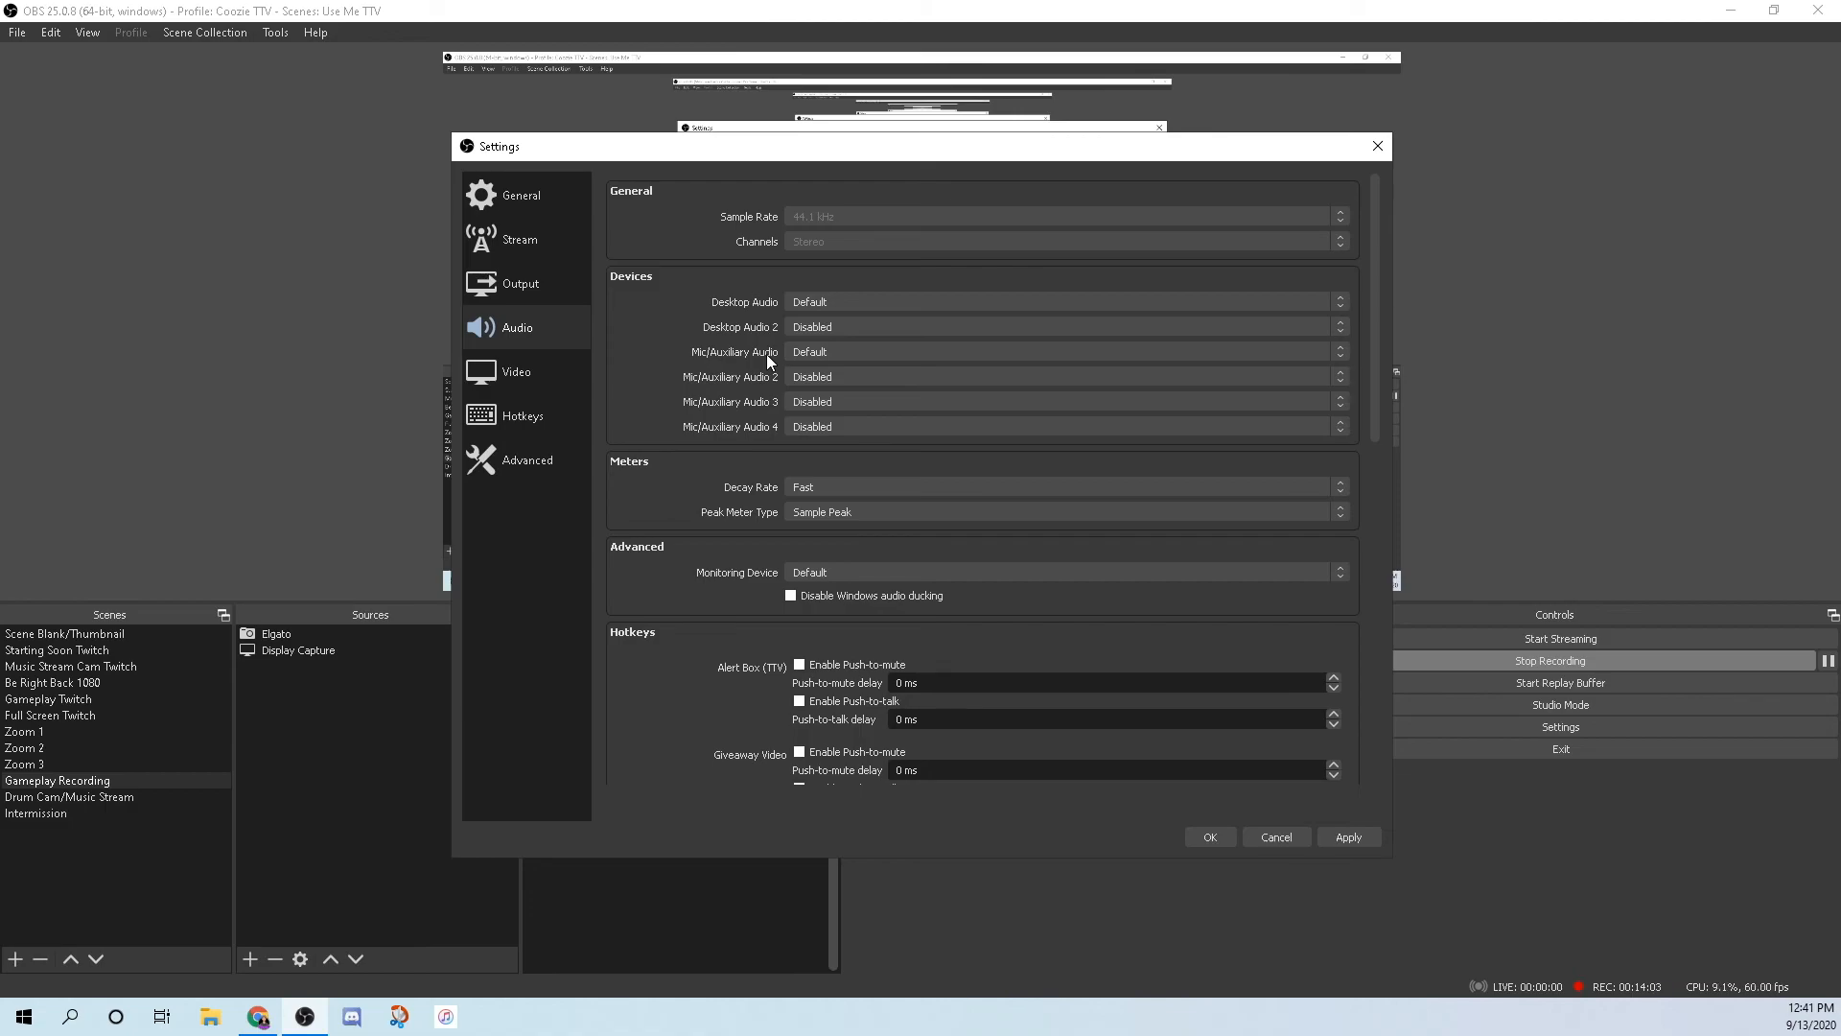
click(873, 352)
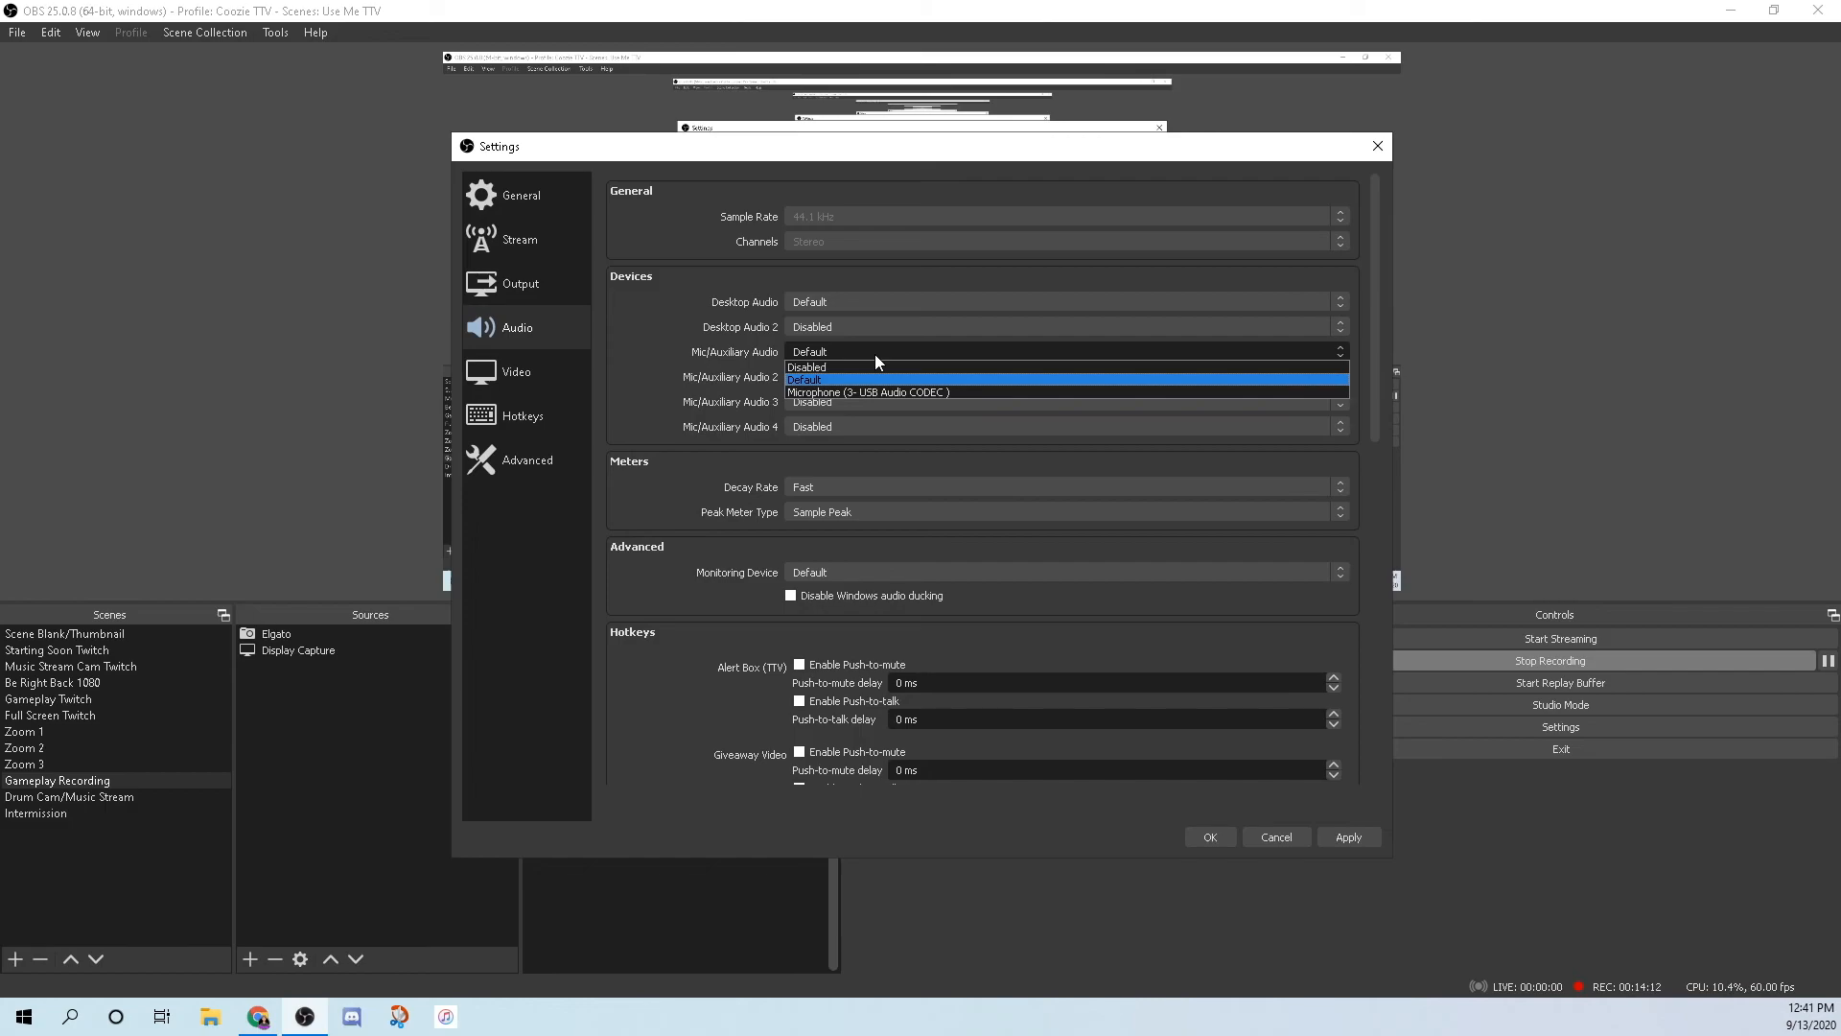
click(855, 353)
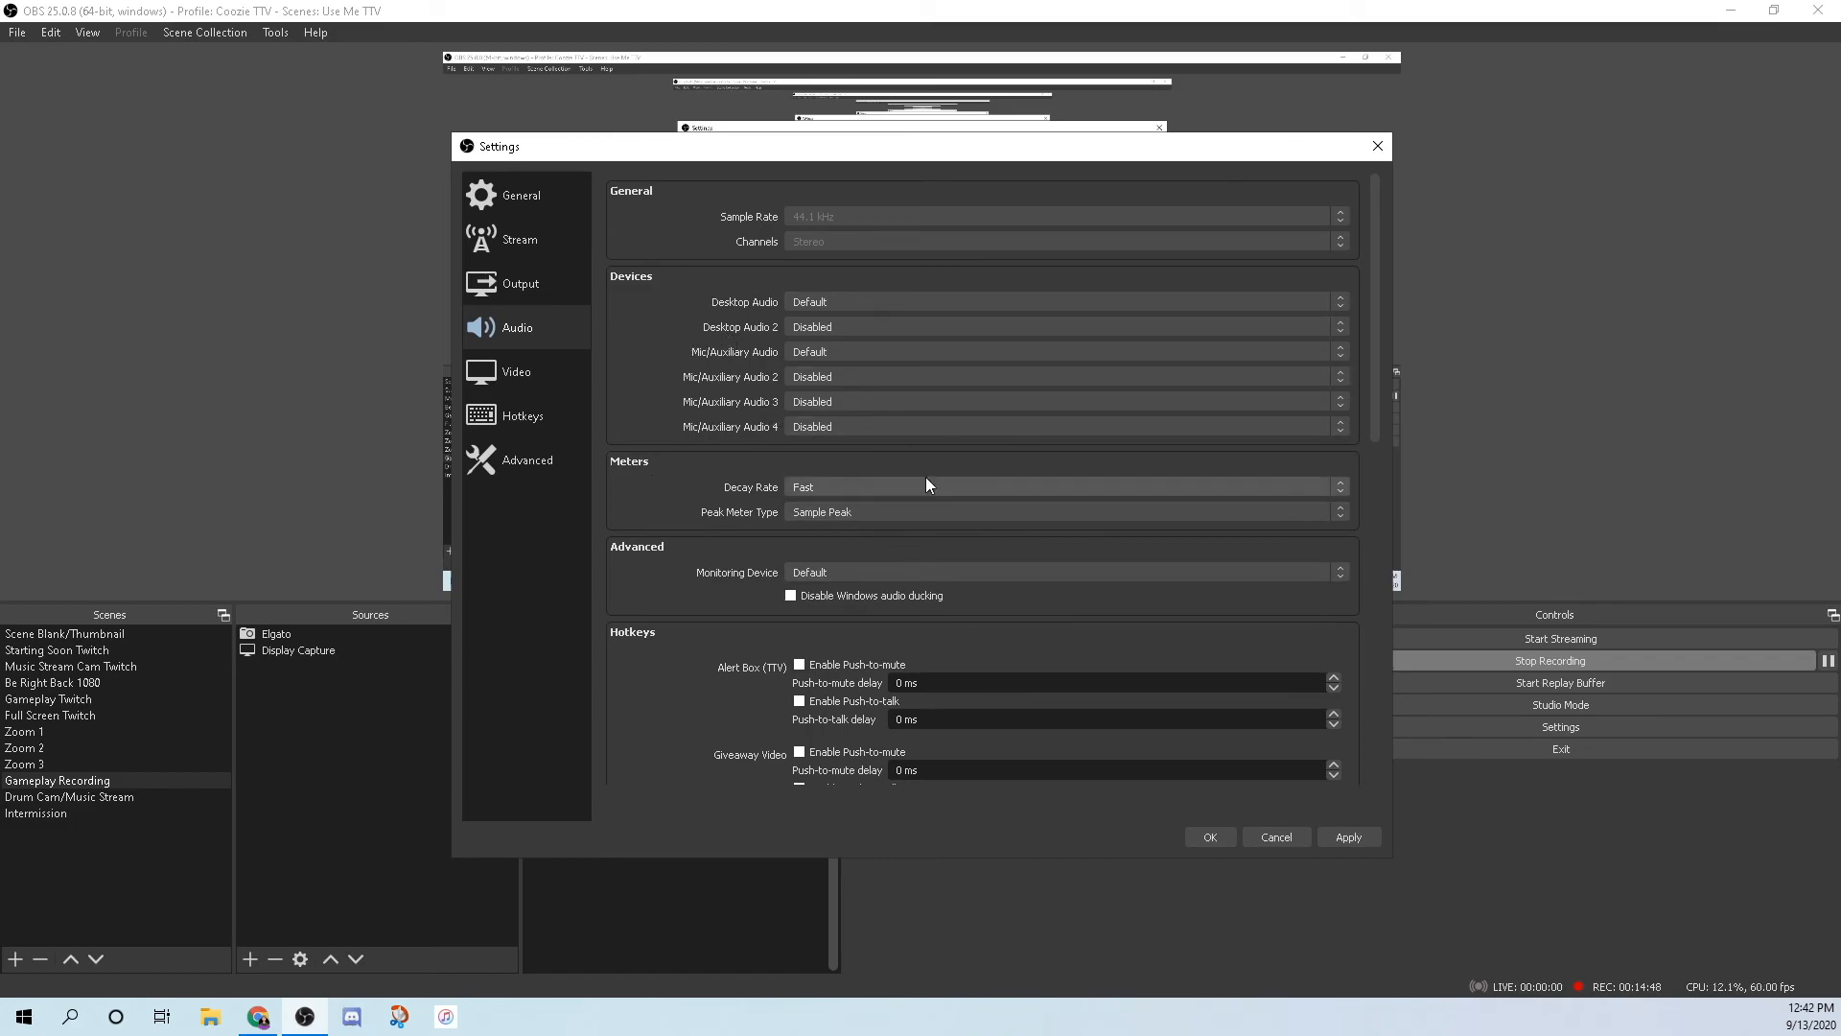
scroll(805, 516, down, 1)
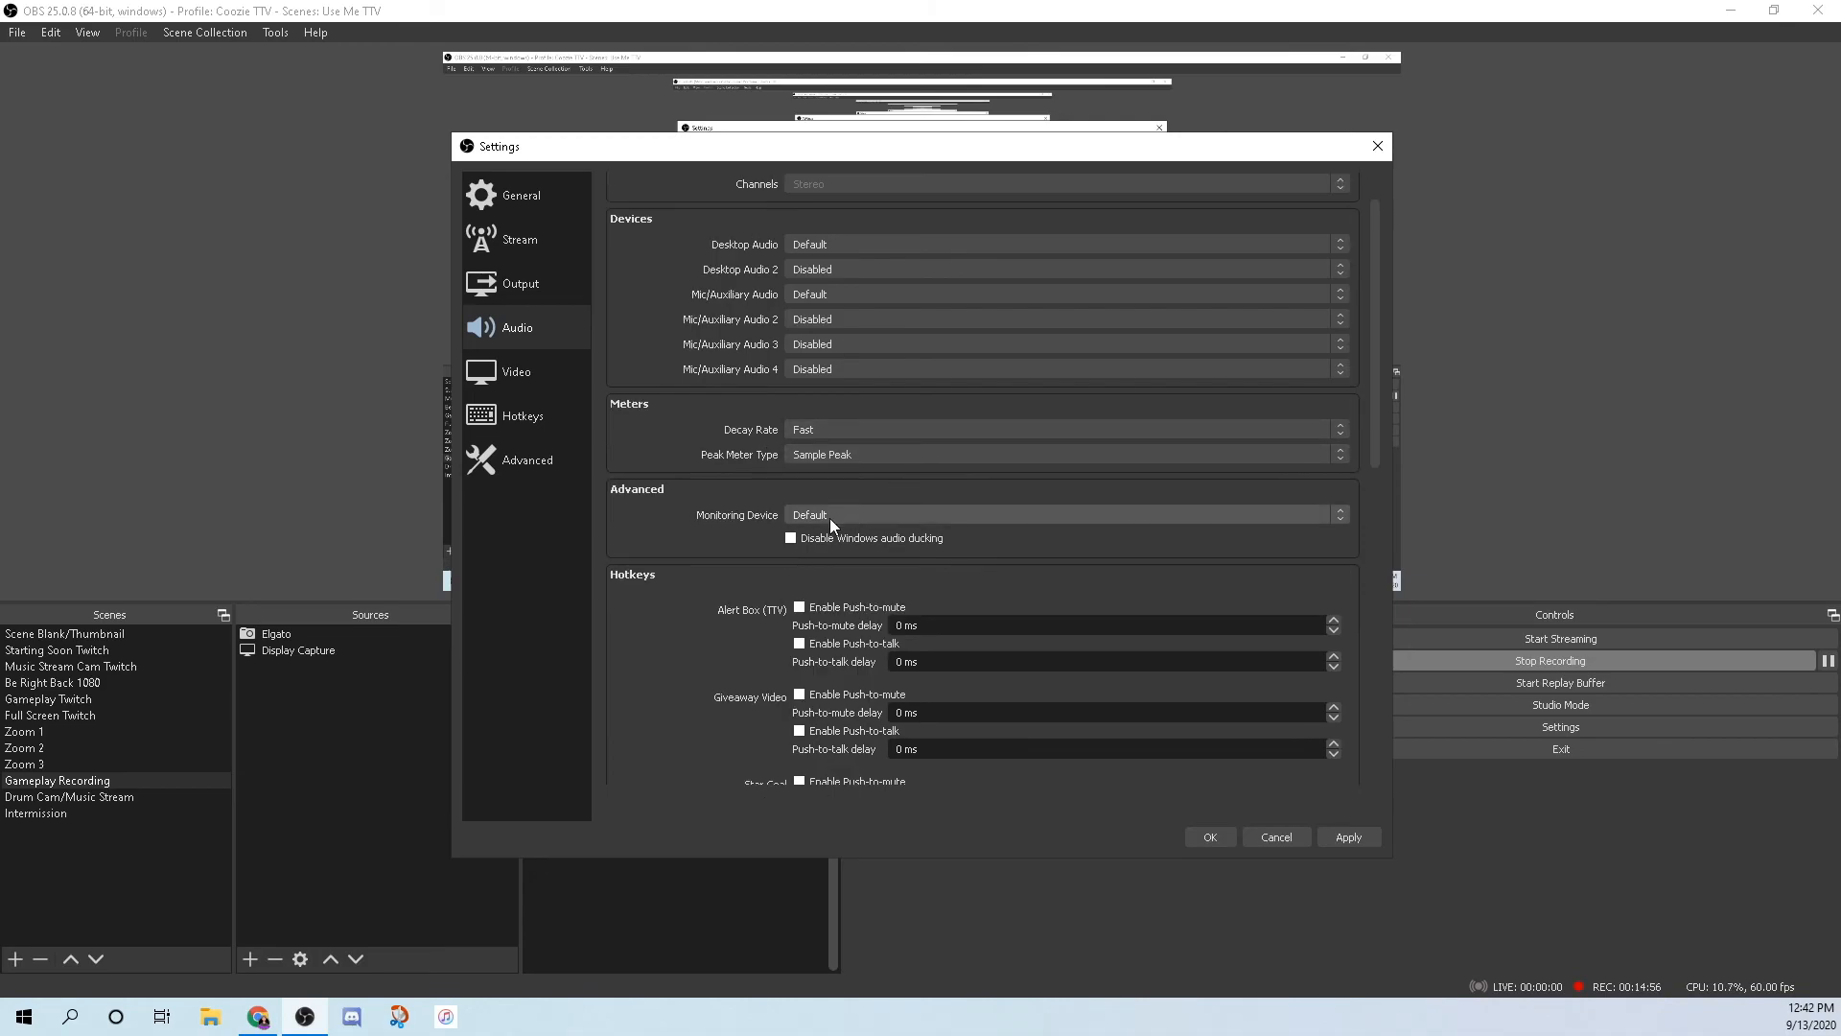
click(973, 518)
click(974, 527)
scroll(633, 614, down, 4)
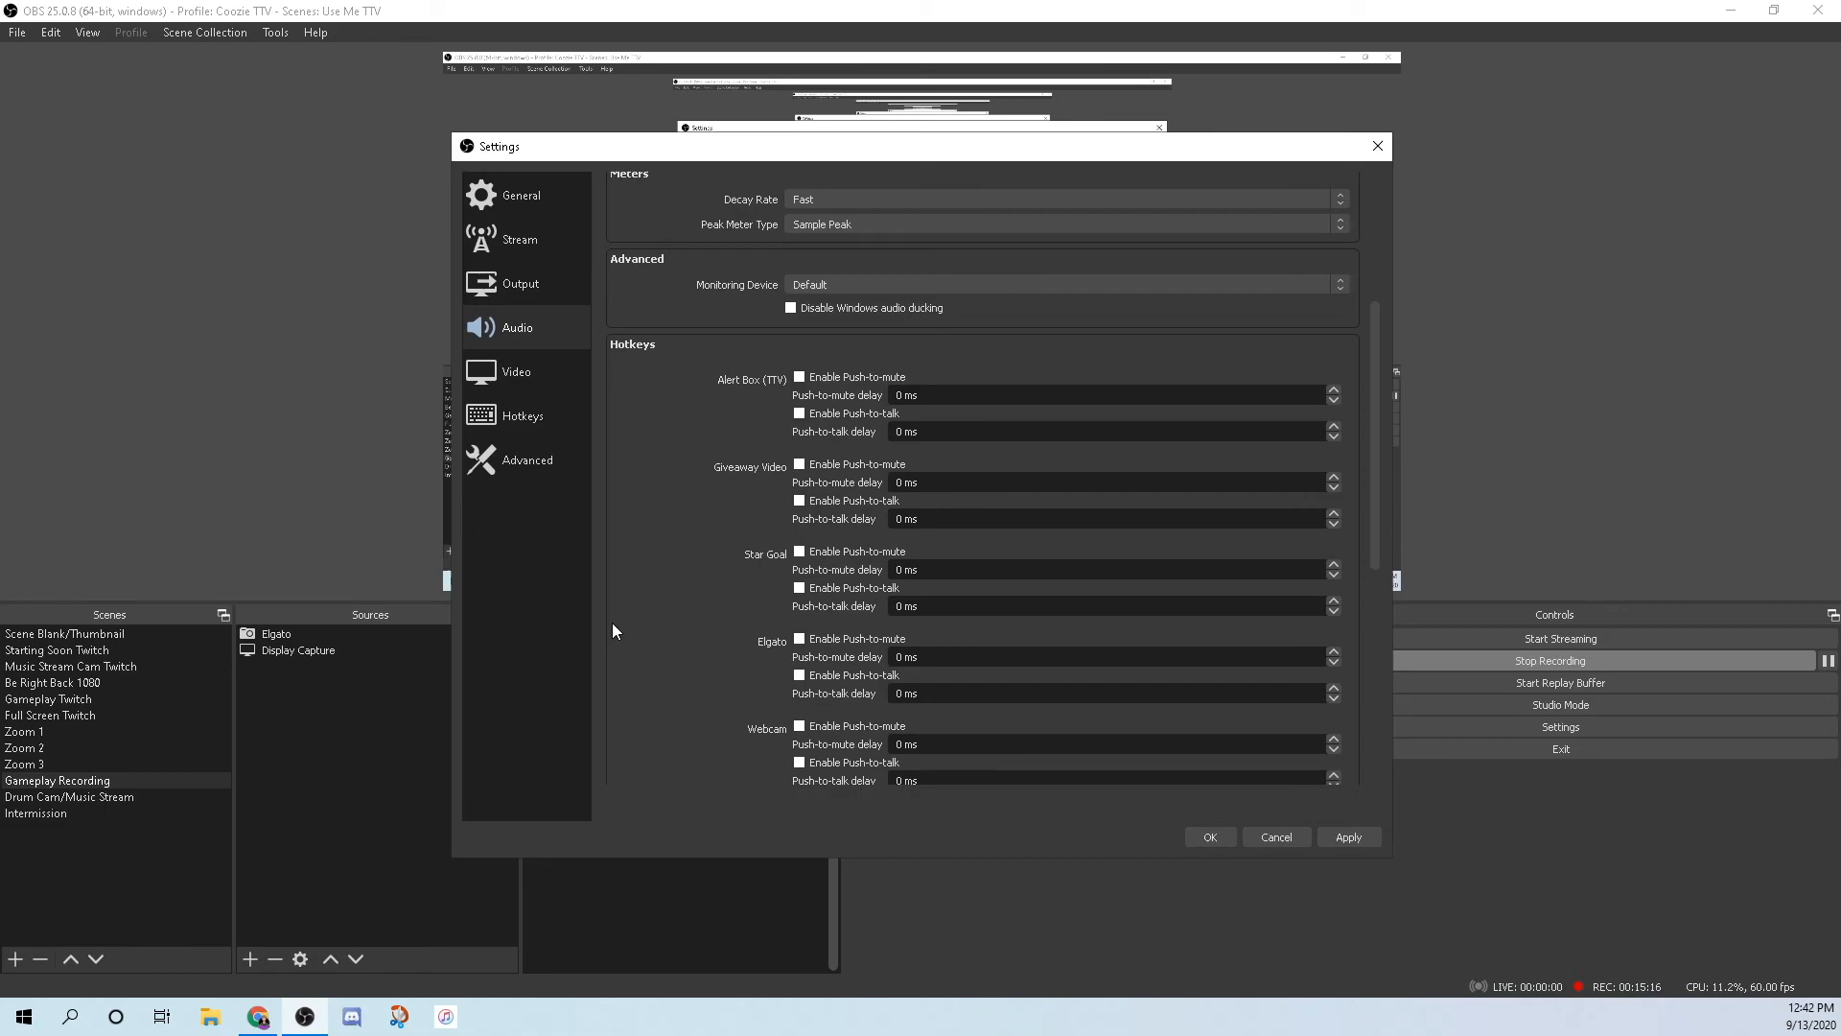
scroll(640, 396, down, 2)
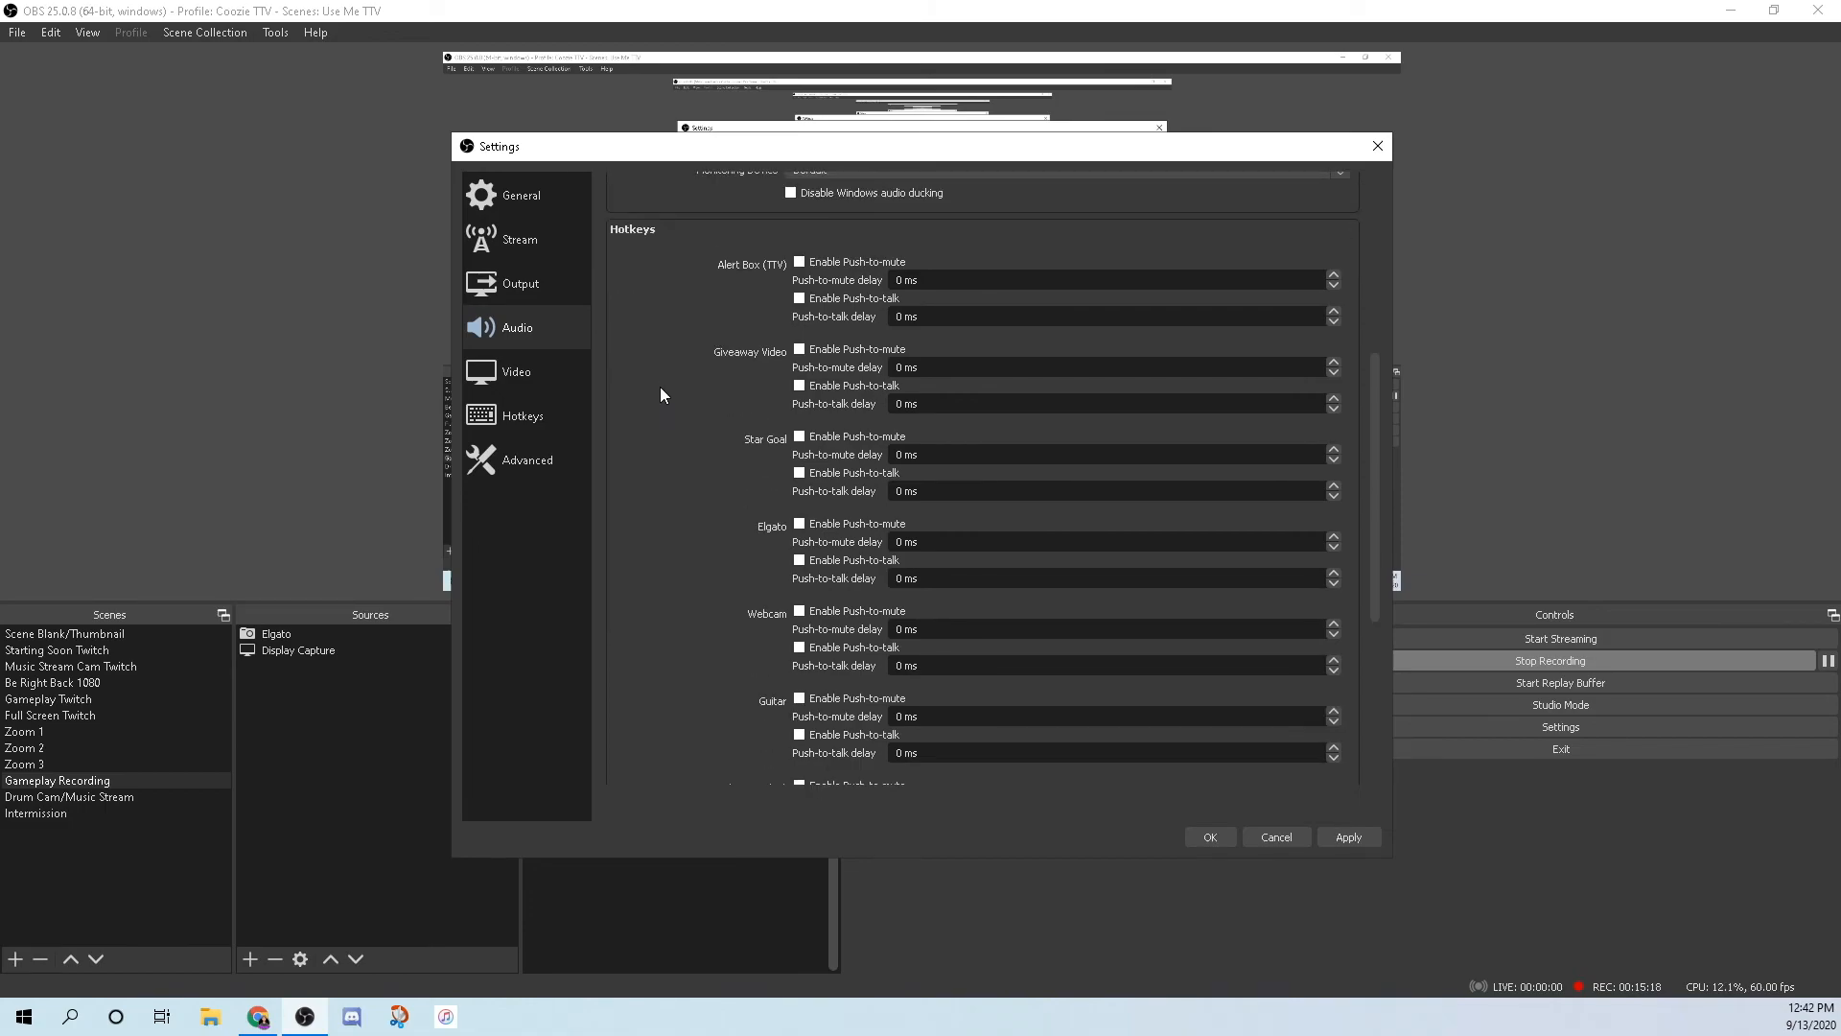
scroll(659, 387, up, 4)
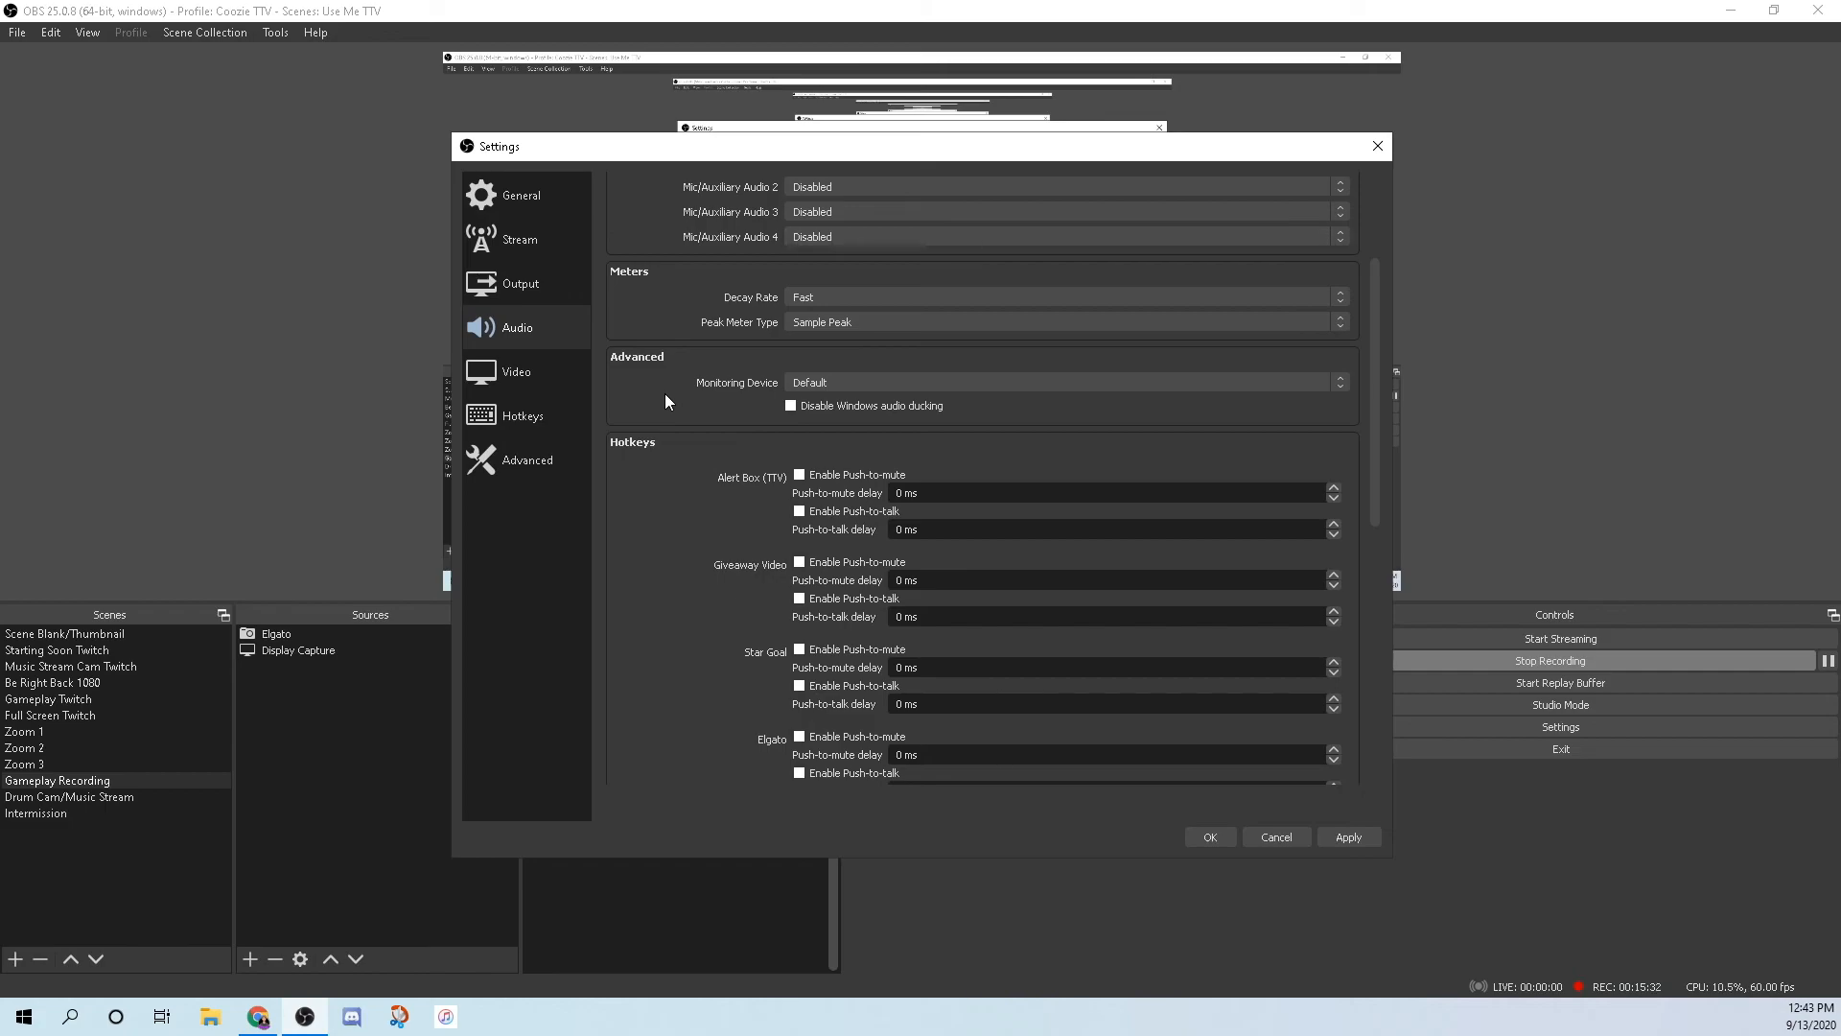
Show the locked Video settings (1920x1080, Lanczos, 60 FPS) and reposition the Settings window.
click(480, 383)
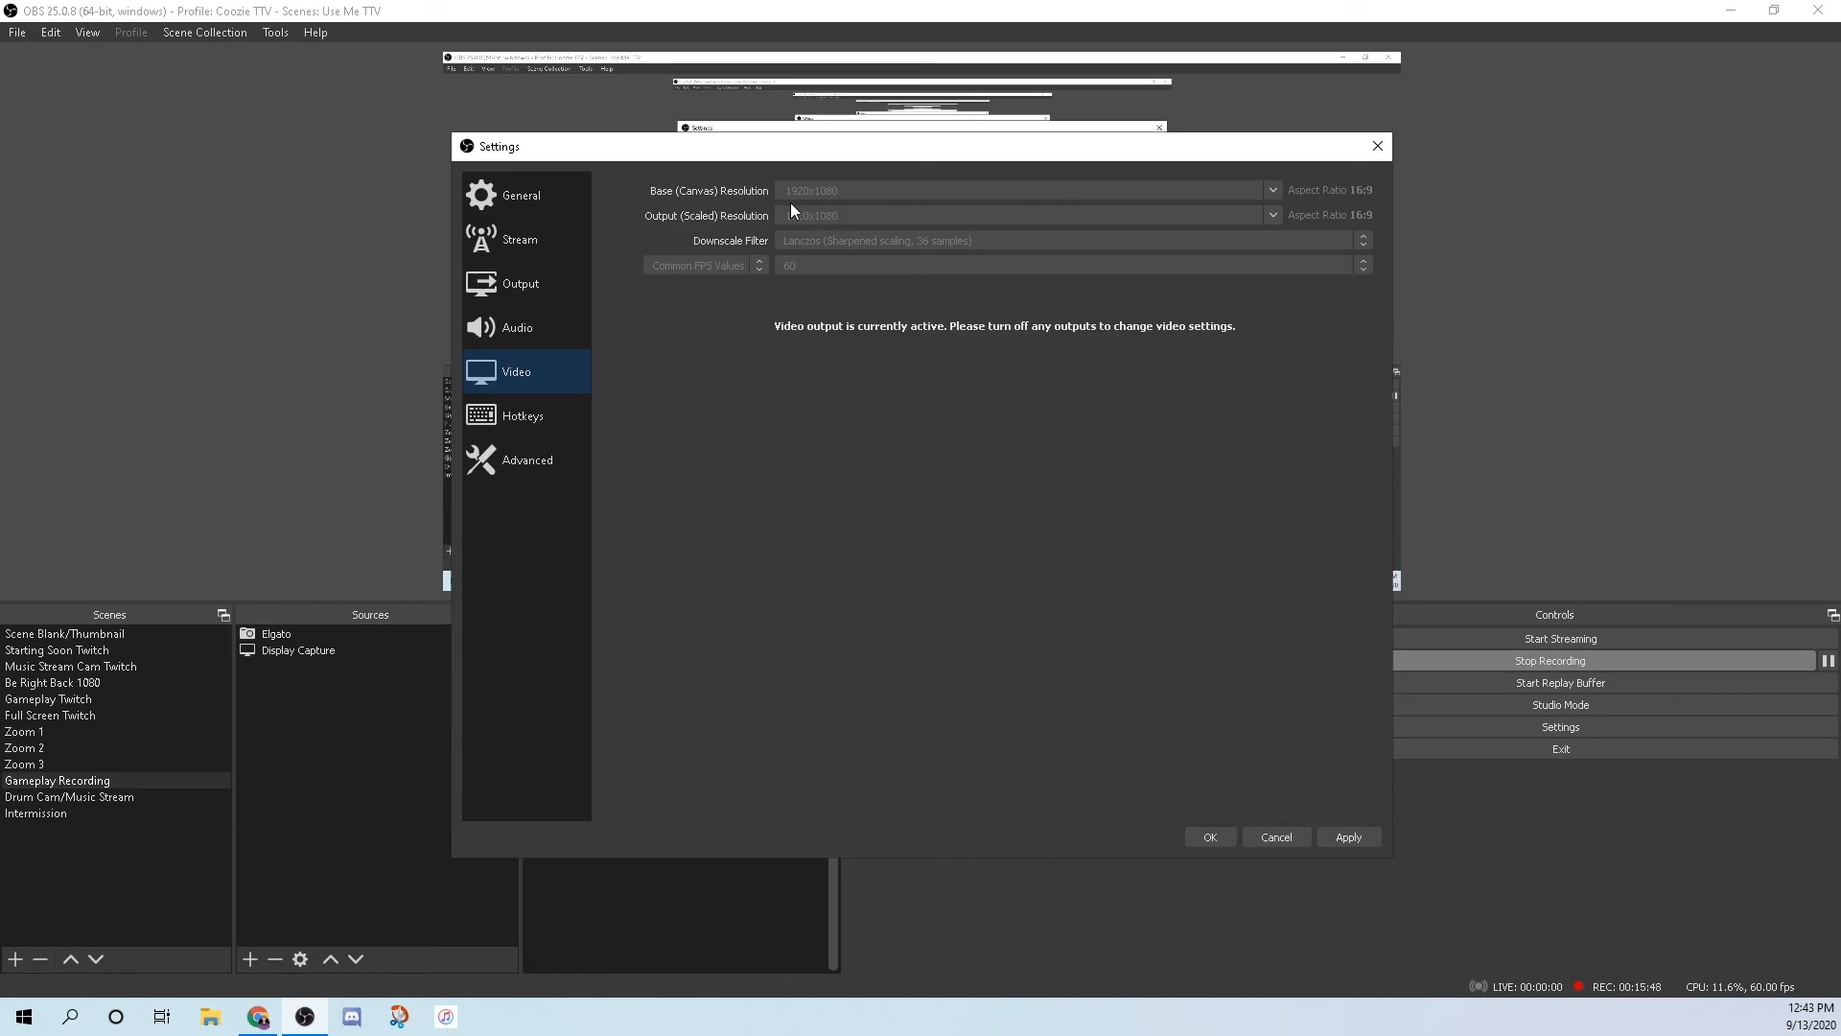
drag(912, 154, 831, 417)
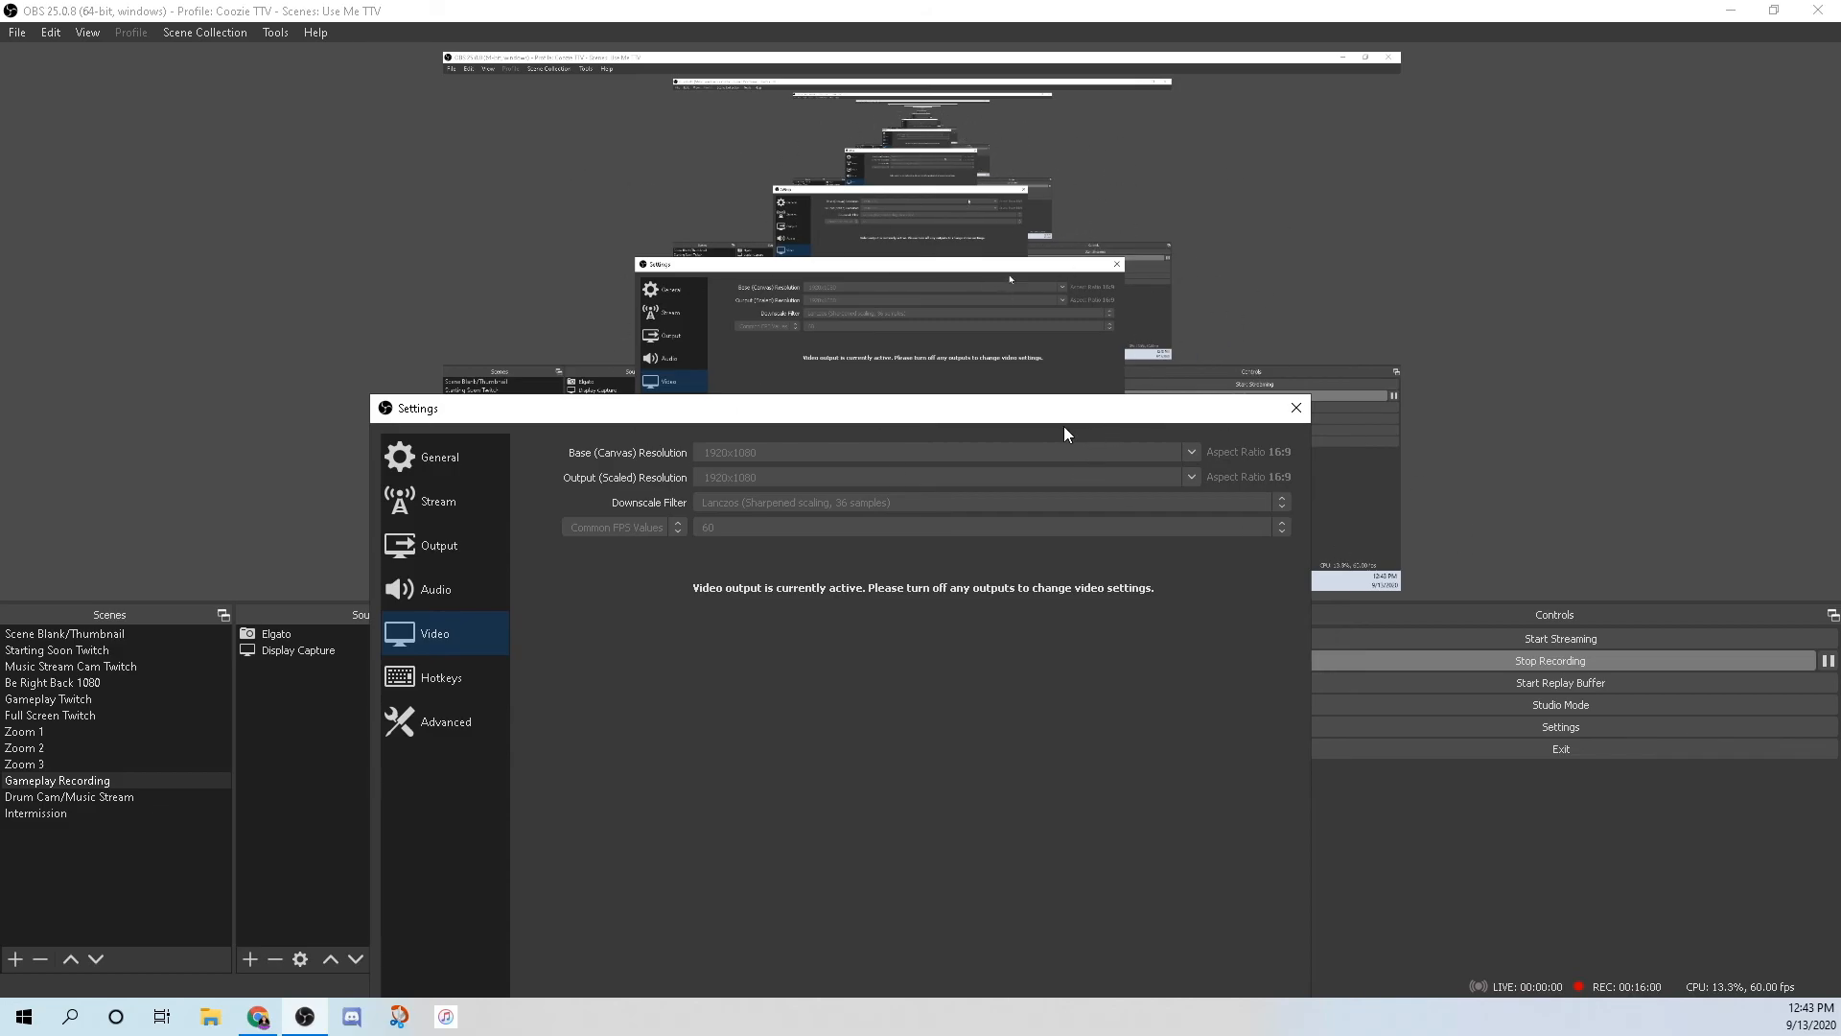
drag(921, 411, 999, 205)
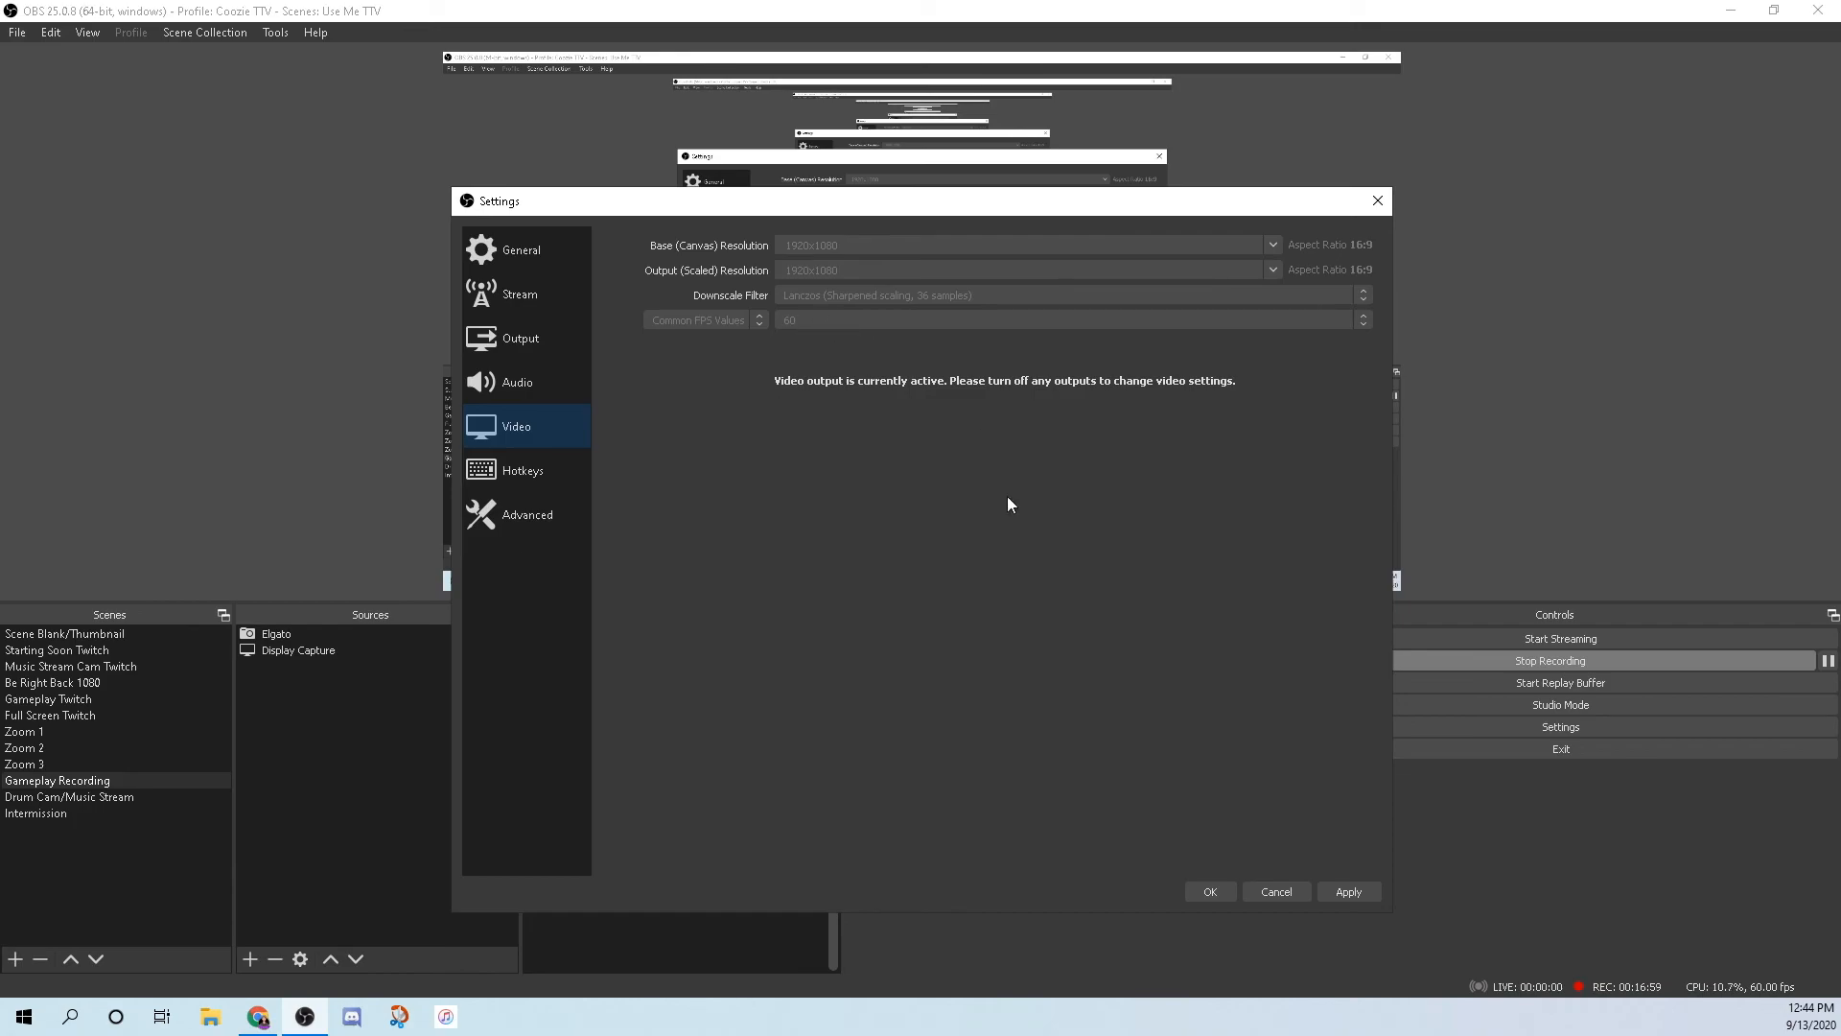
click(539, 473)
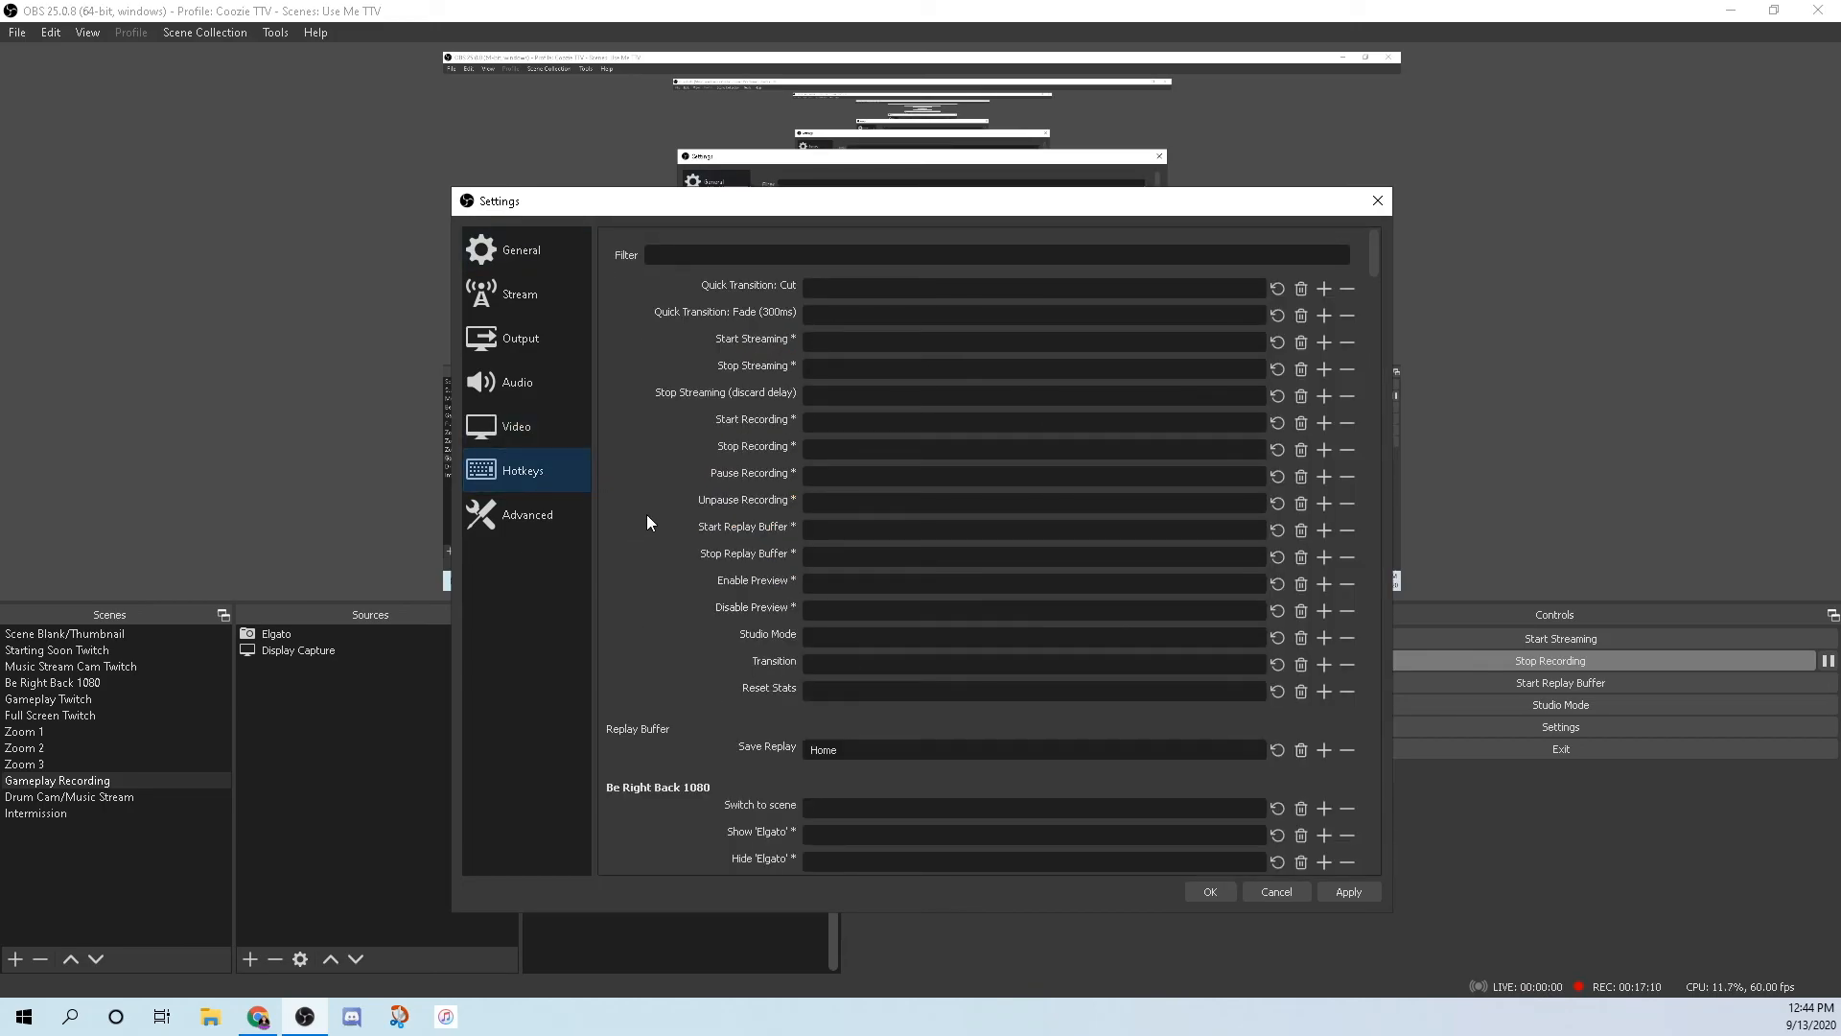
scroll(646, 514, down, 5)
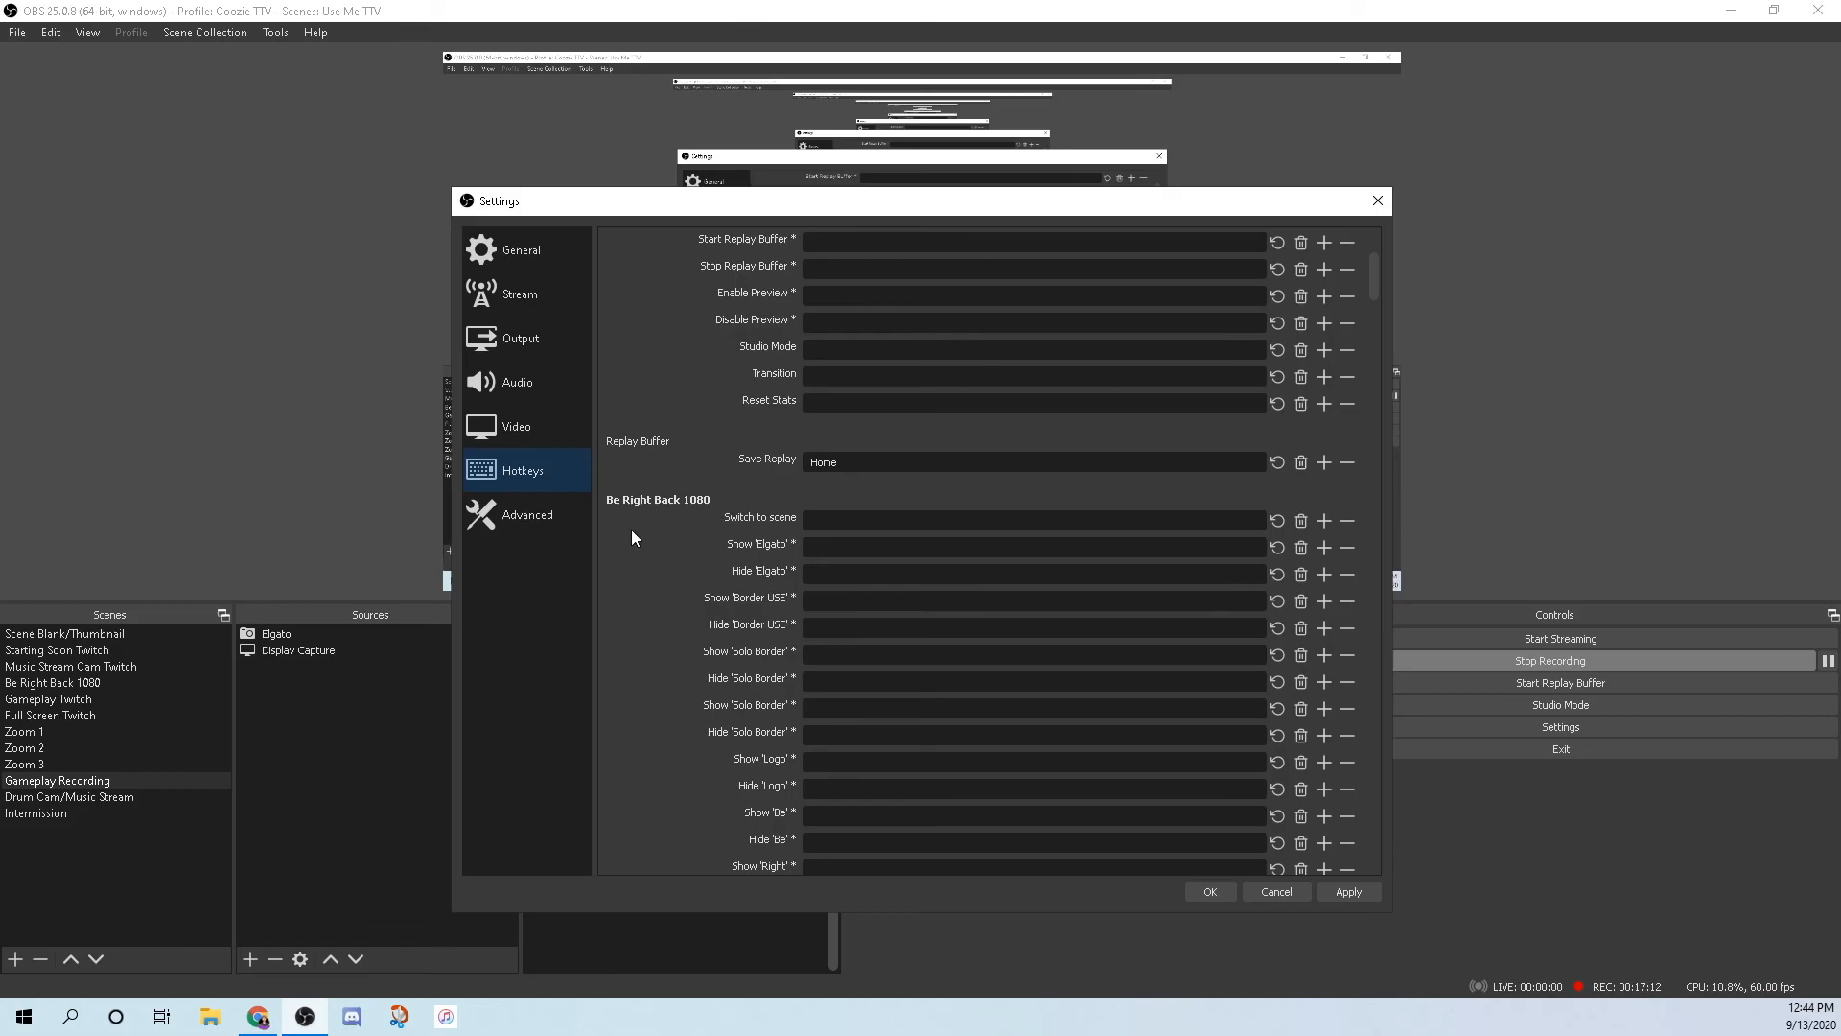
scroll(672, 574, down, 4)
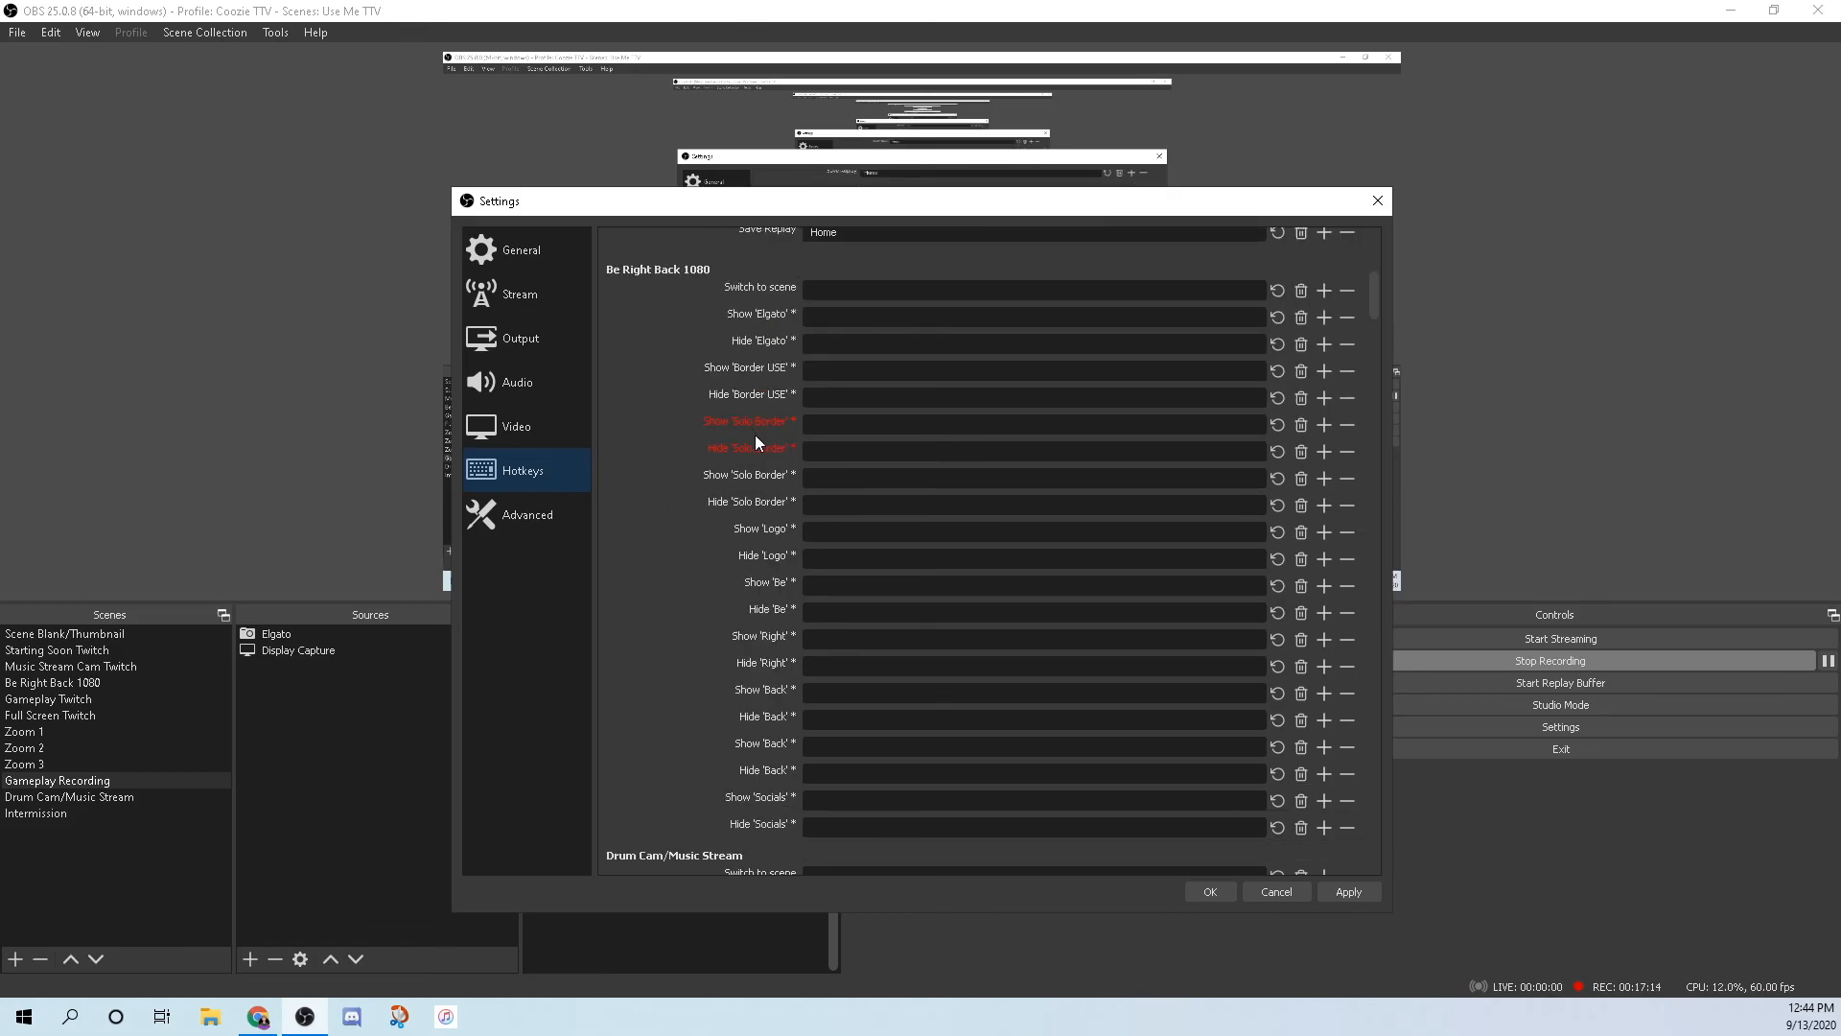
scroll(629, 615, down, 15)
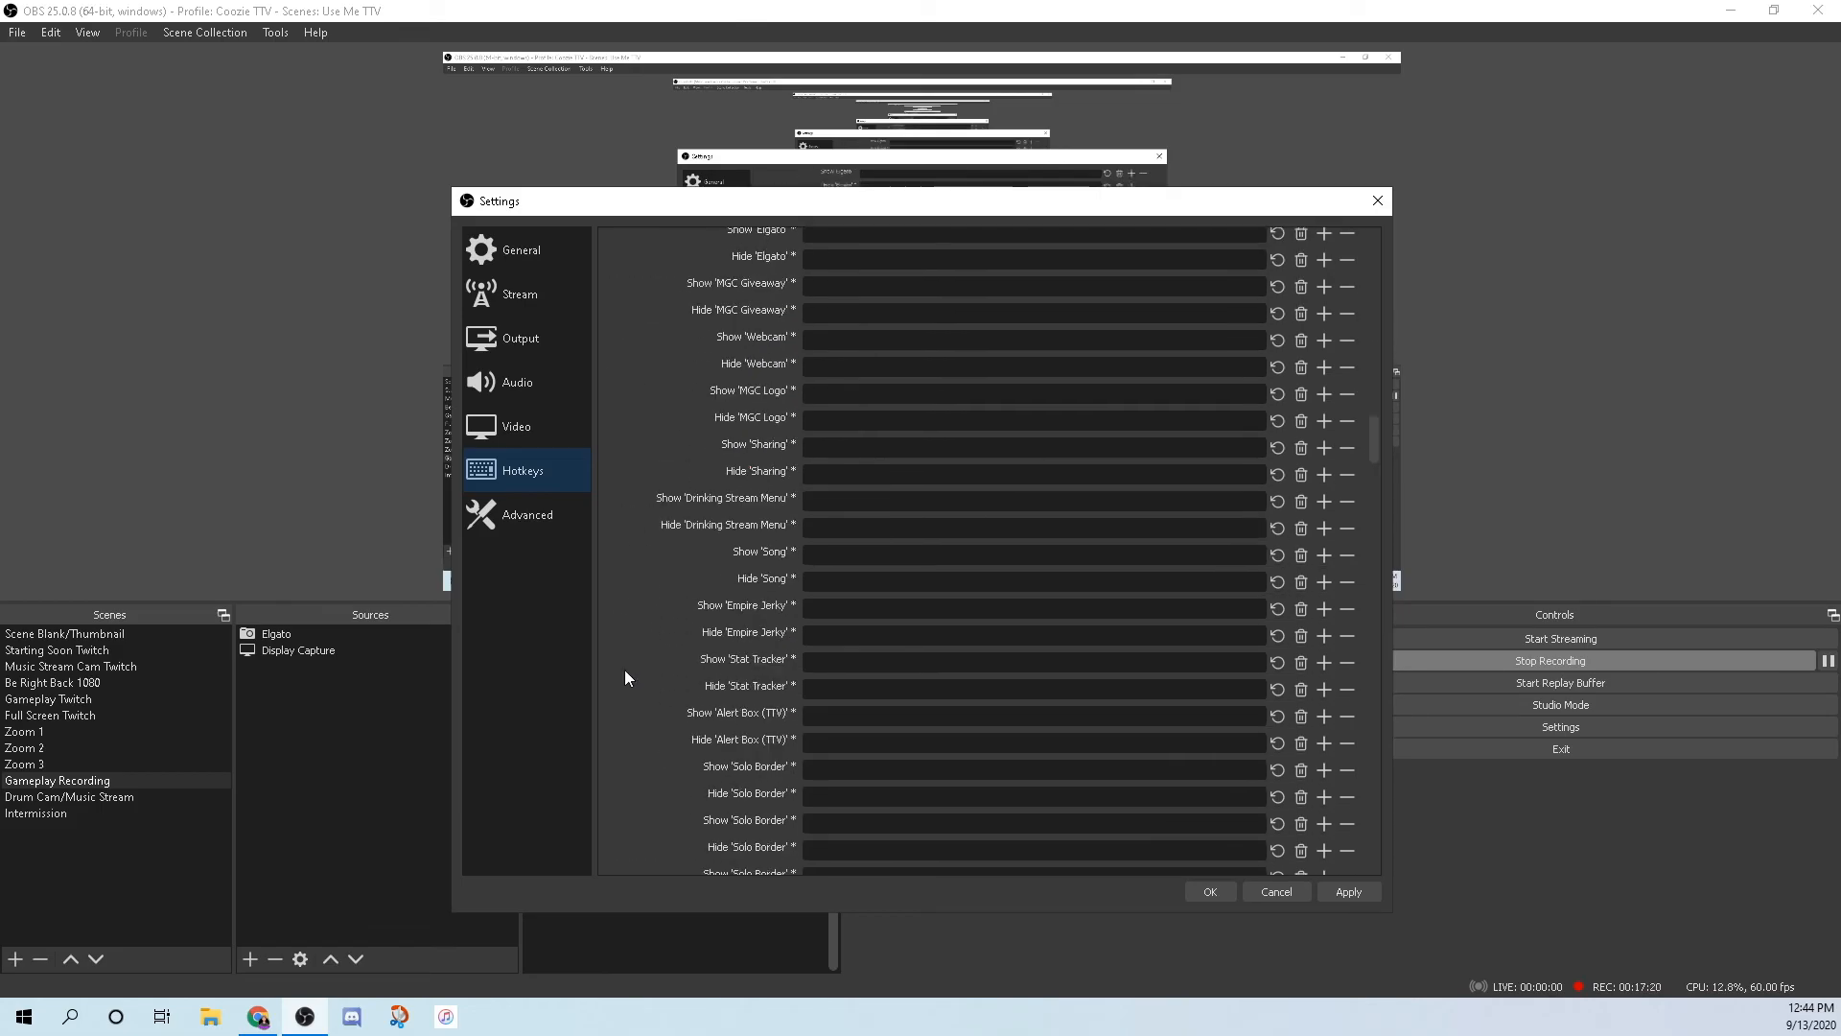
scroll(624, 673, down, 15)
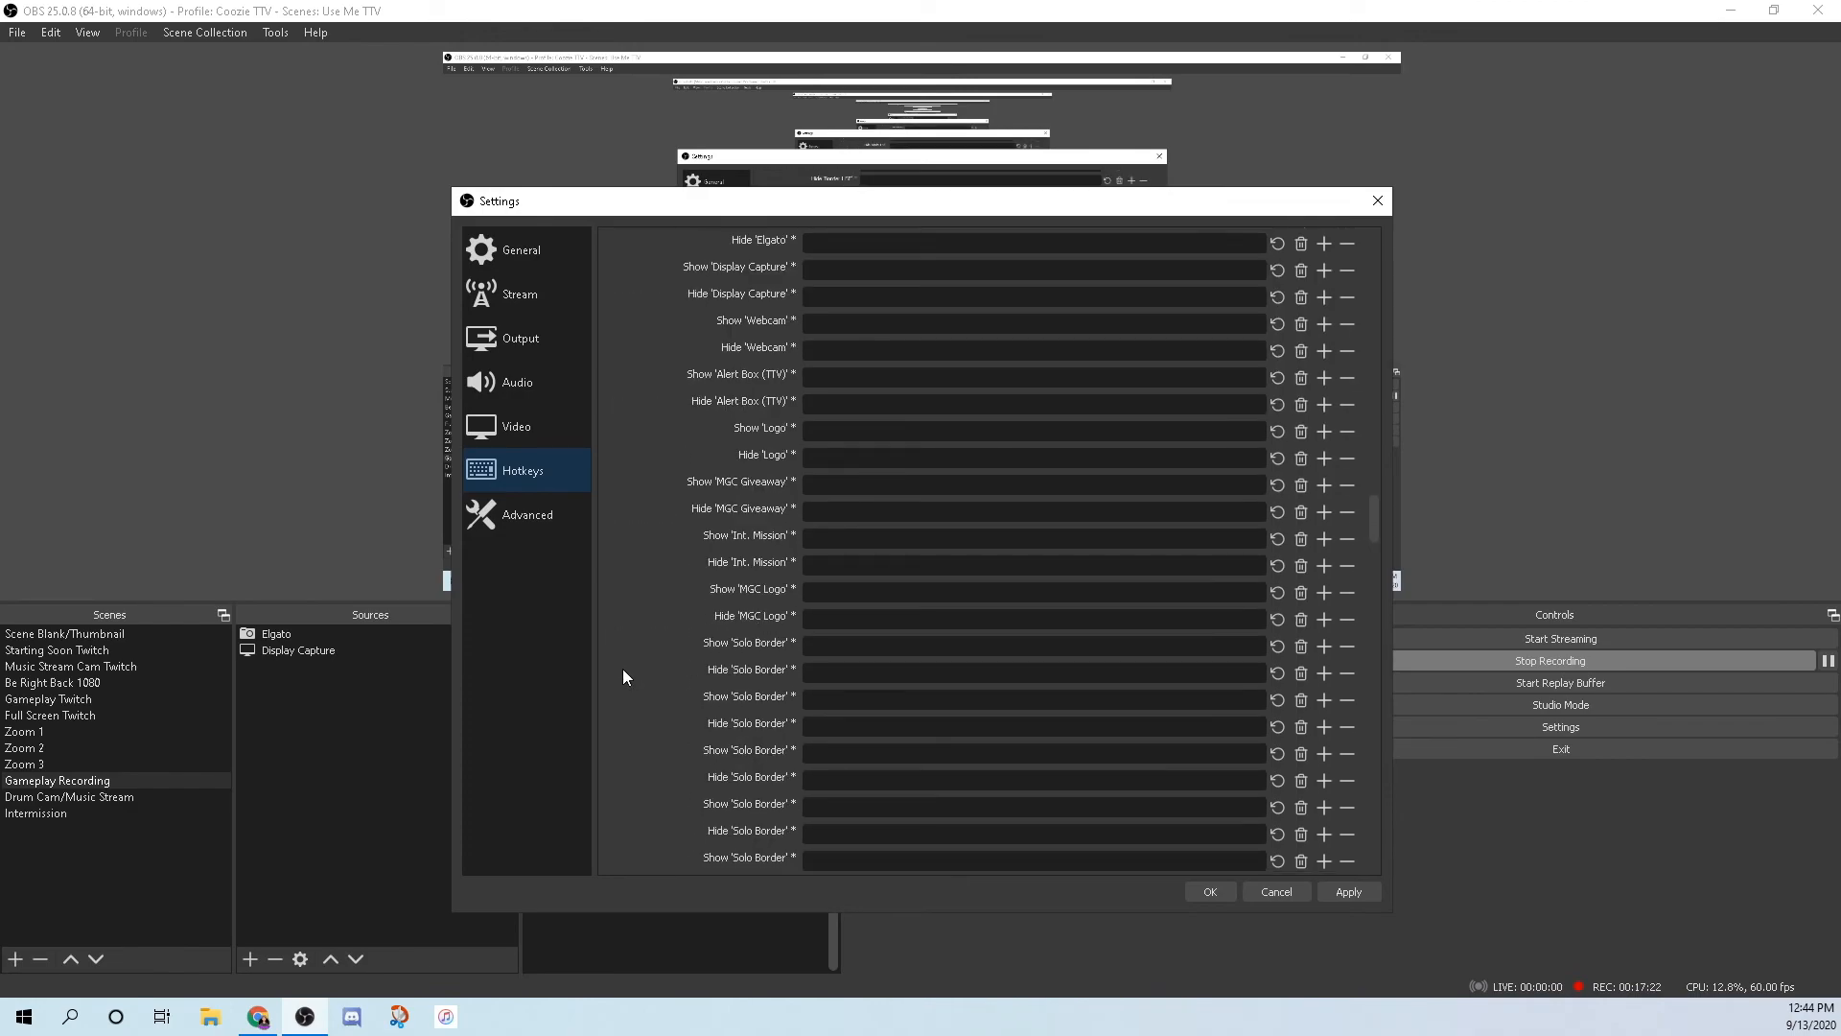
scroll(625, 673, down, 15)
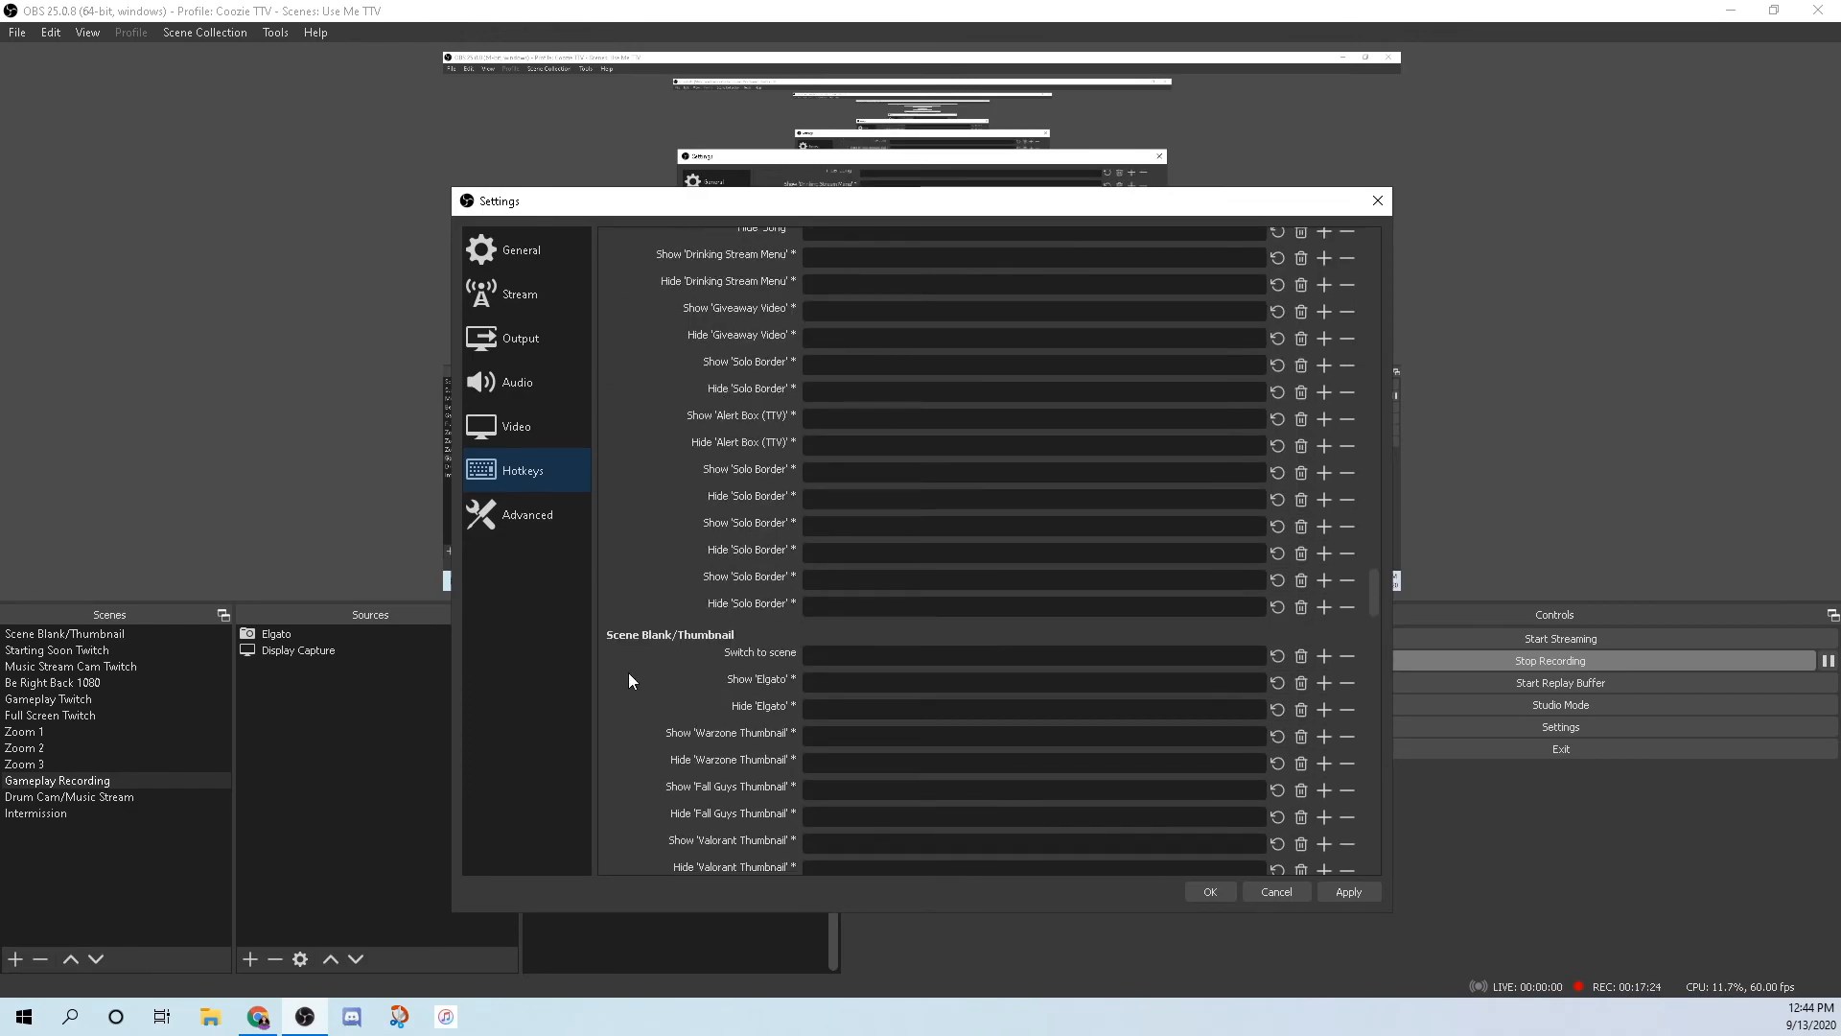
scroll(625, 673, down, 8)
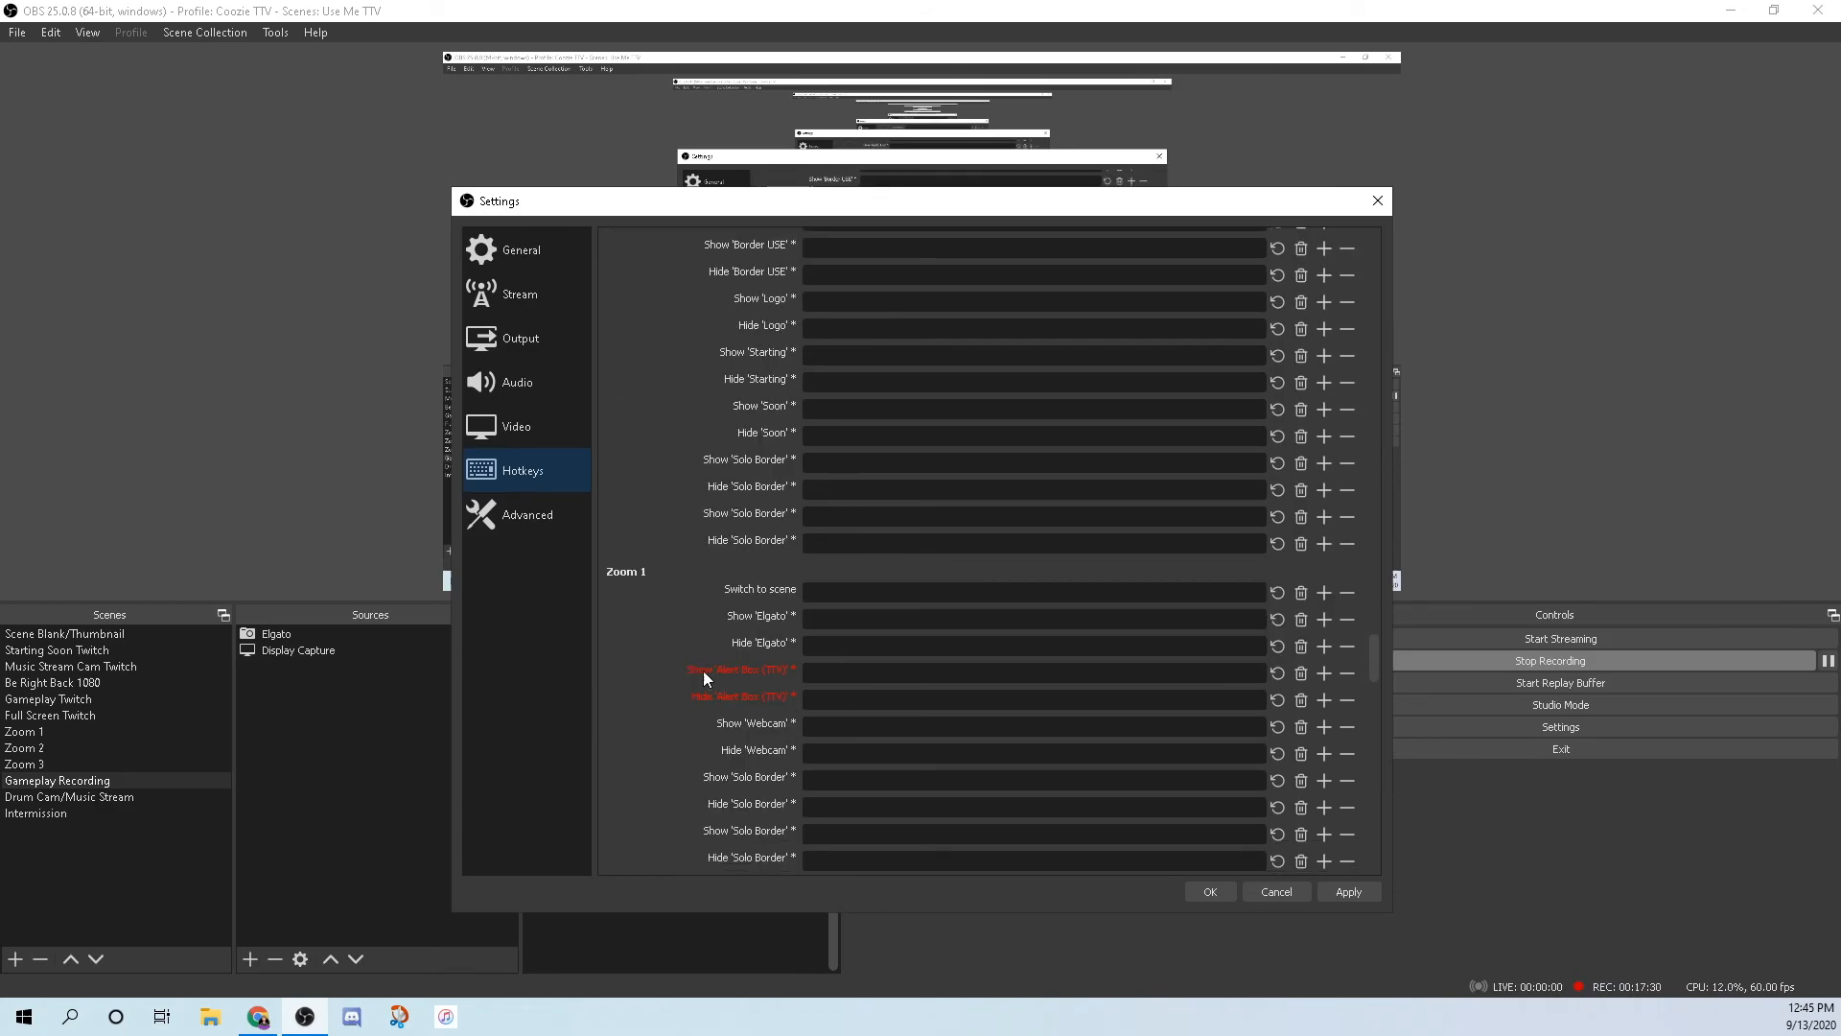
scroll(690, 614, up, 6)
scroll(665, 622, up, 18)
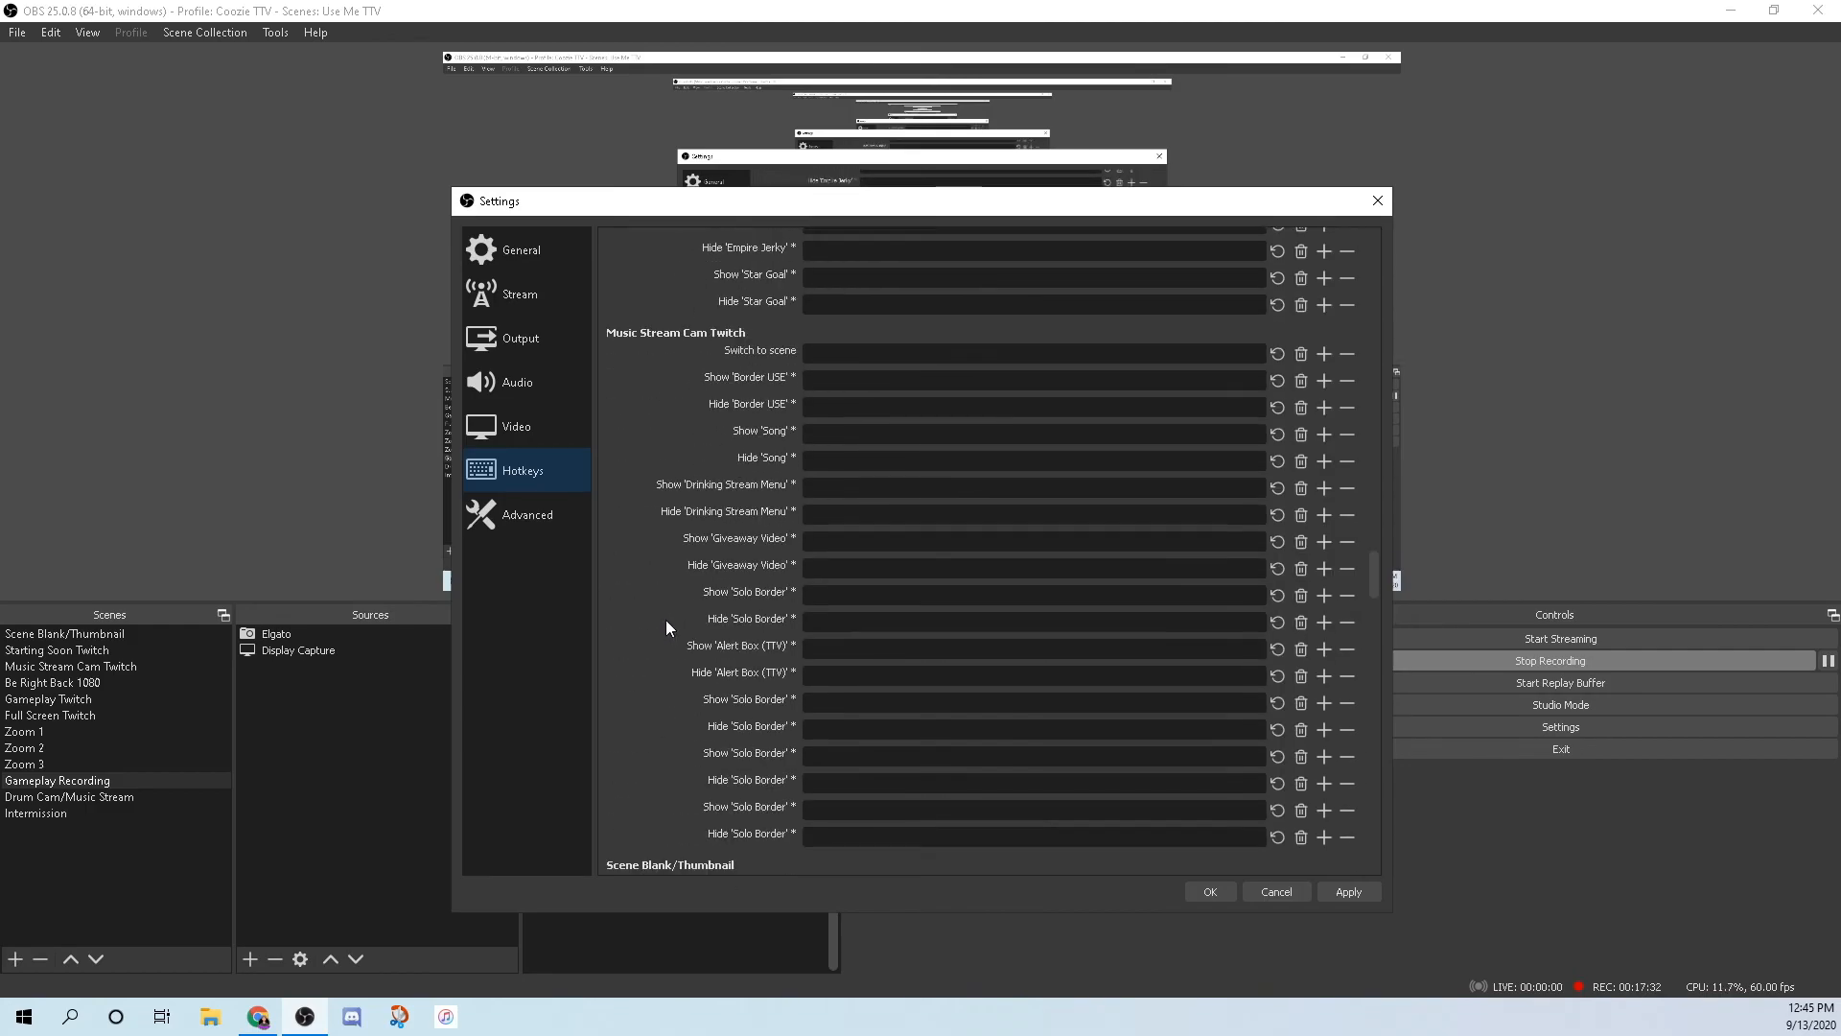
scroll(661, 636, up, 15)
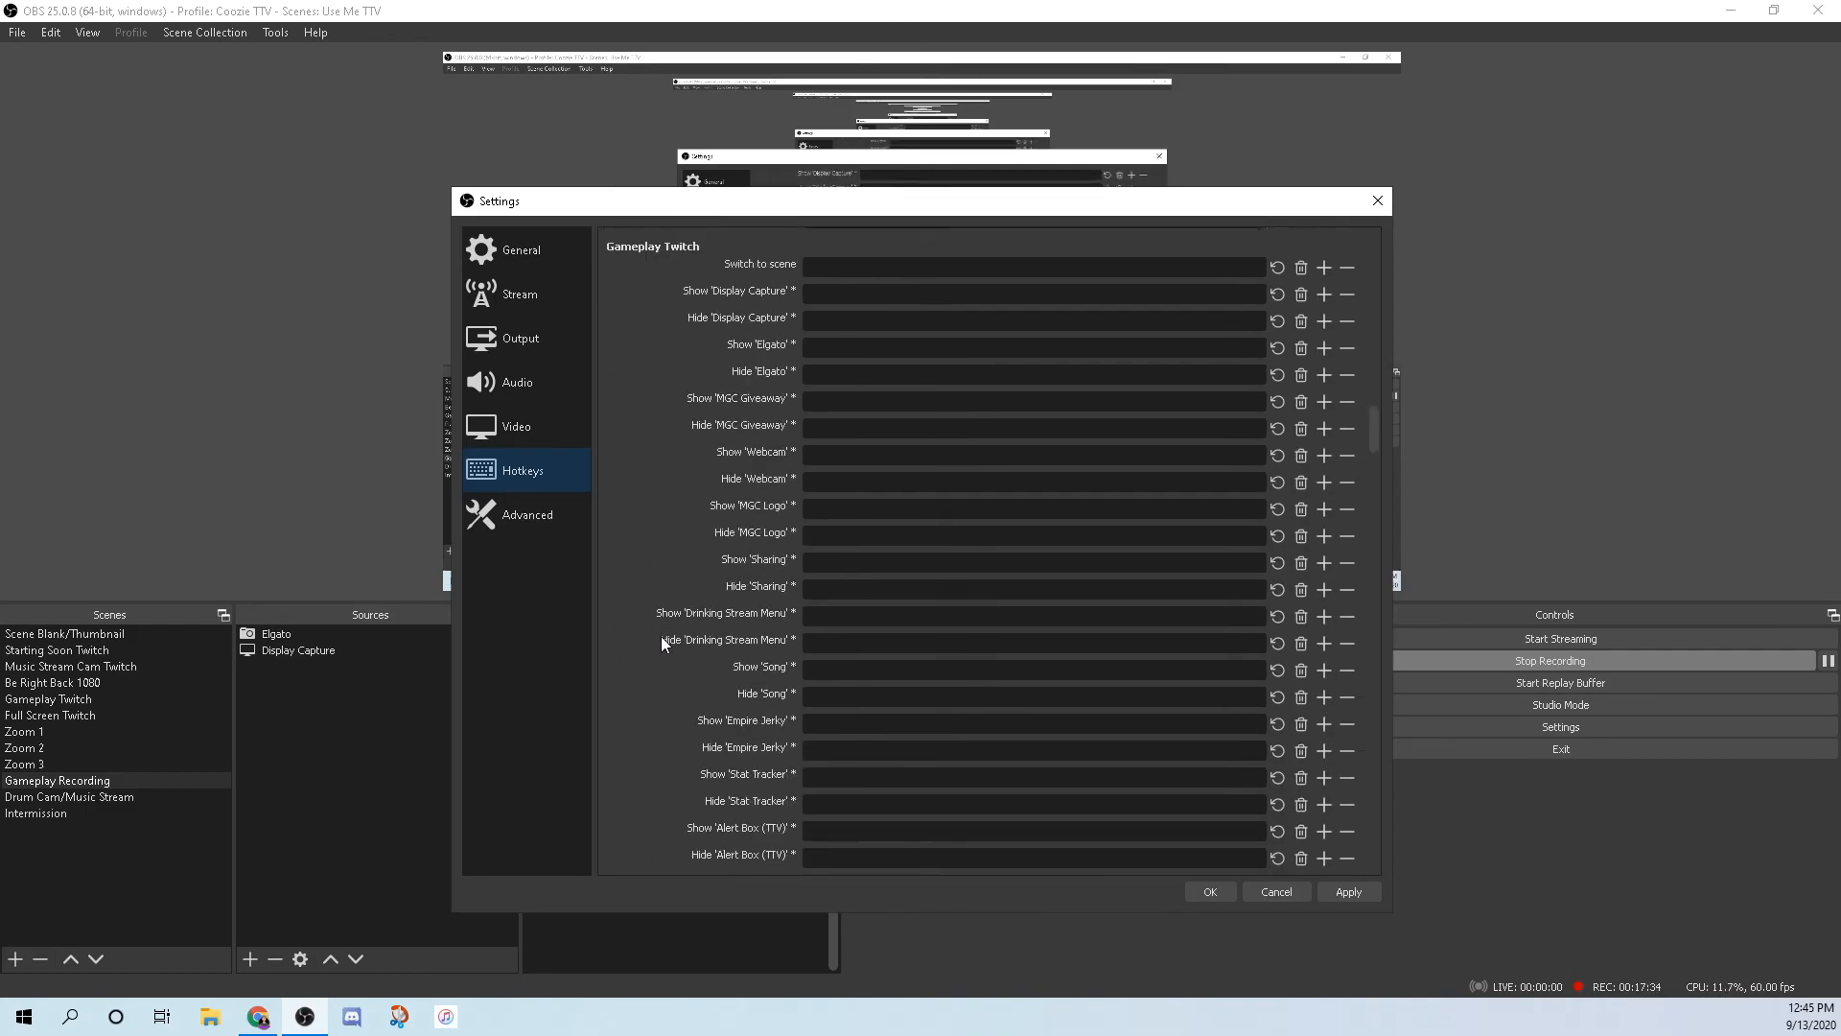
scroll(663, 641, up, 15)
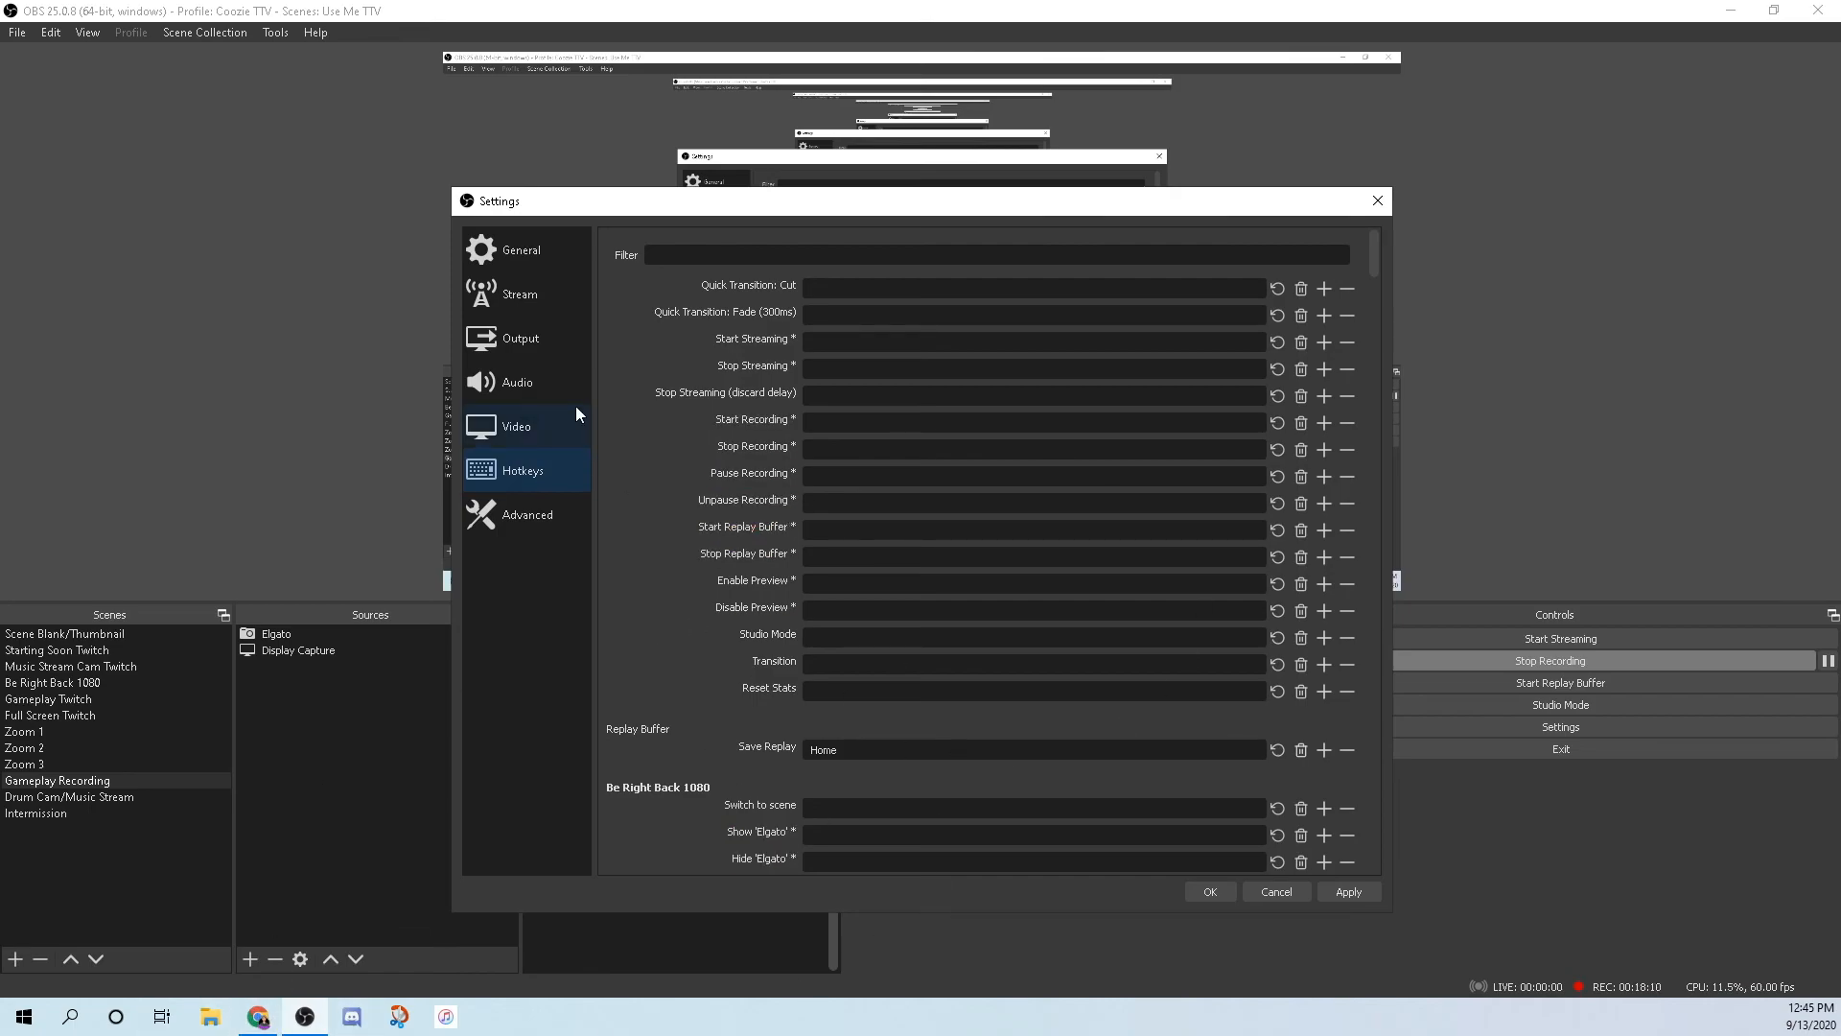
Look over the General settings, then show the Advanced settings page.
click(523, 257)
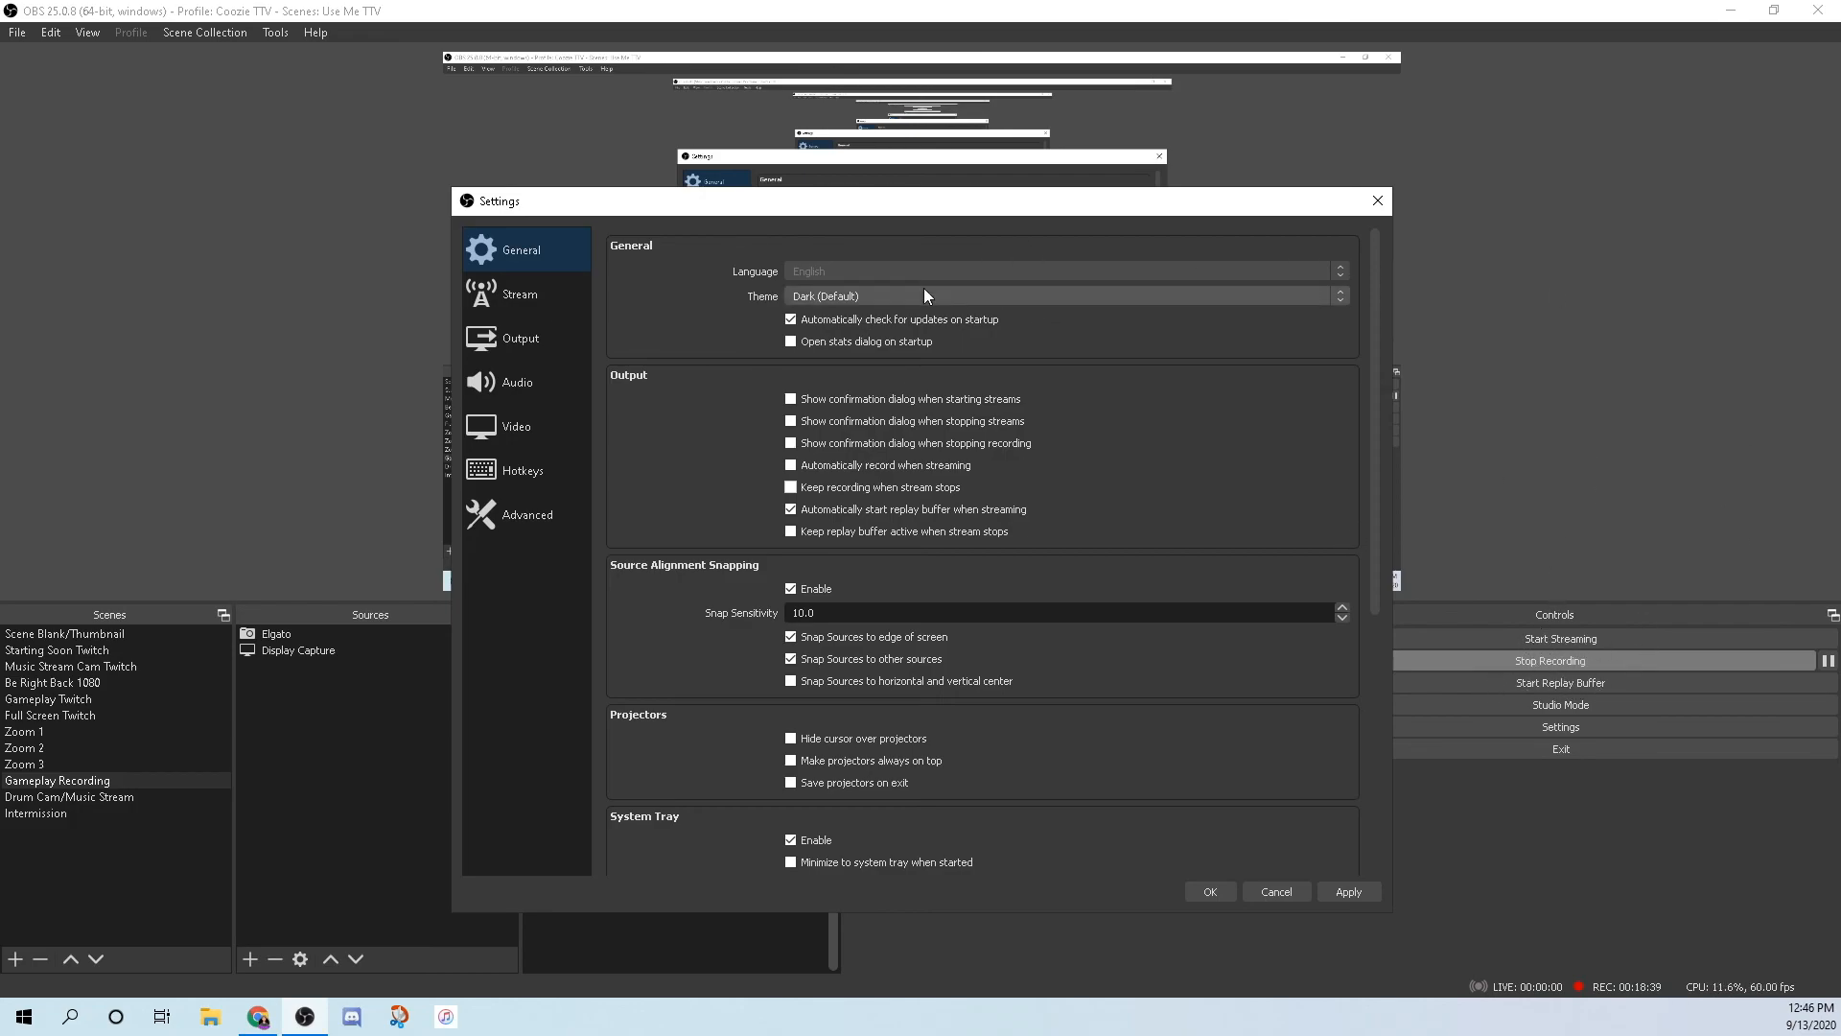
click(525, 523)
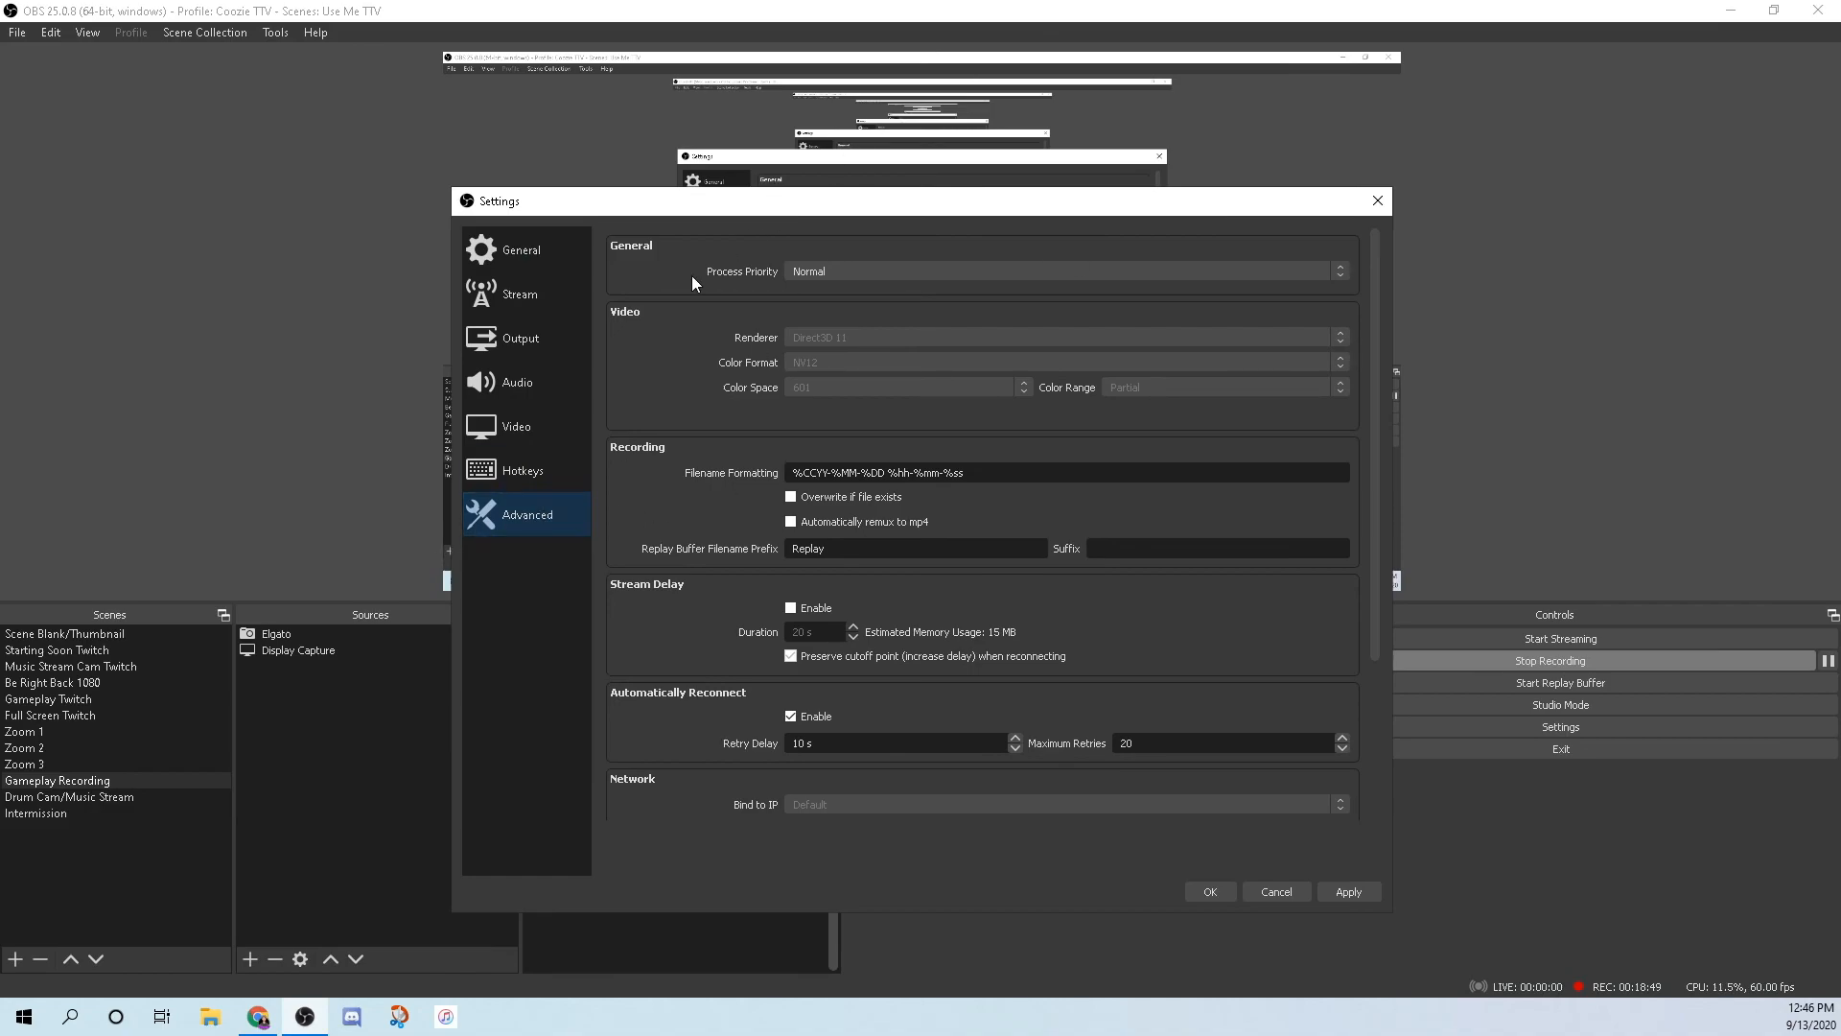
Keep process priority at Normal and bring up File Explorer's Quick access view.
click(992, 274)
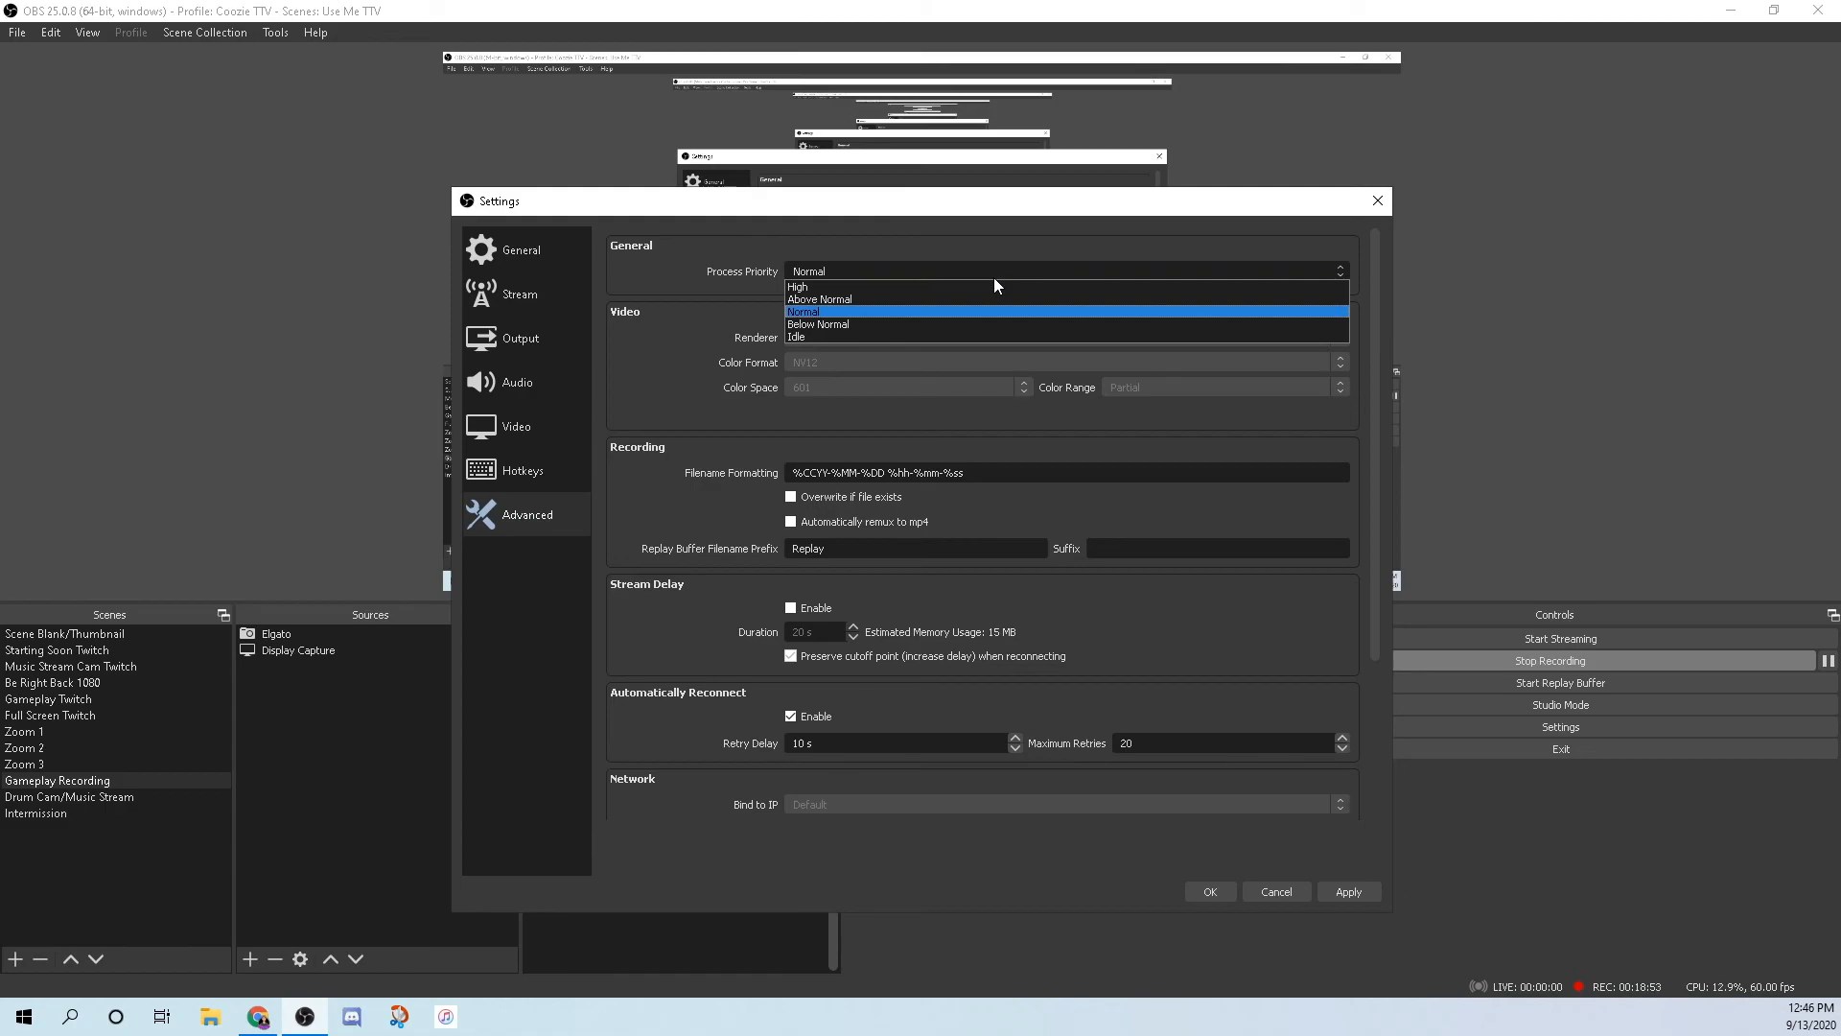
click(804, 313)
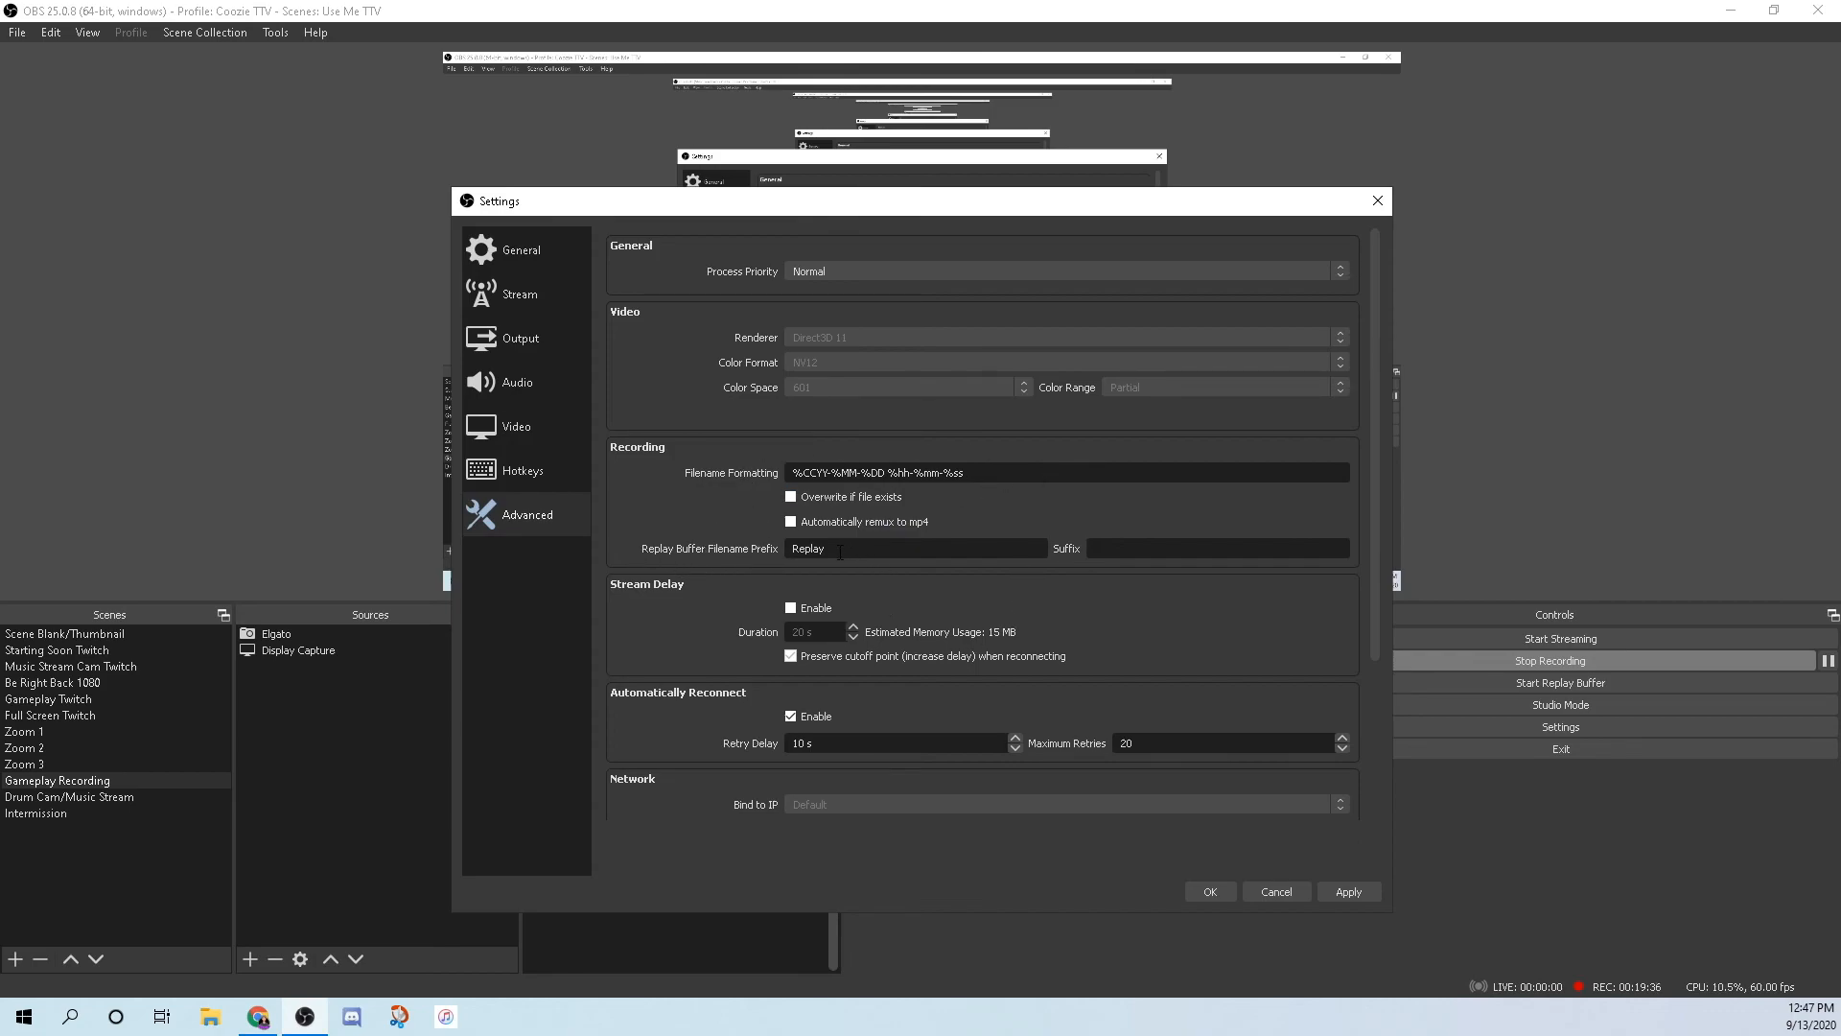
click(208, 1022)
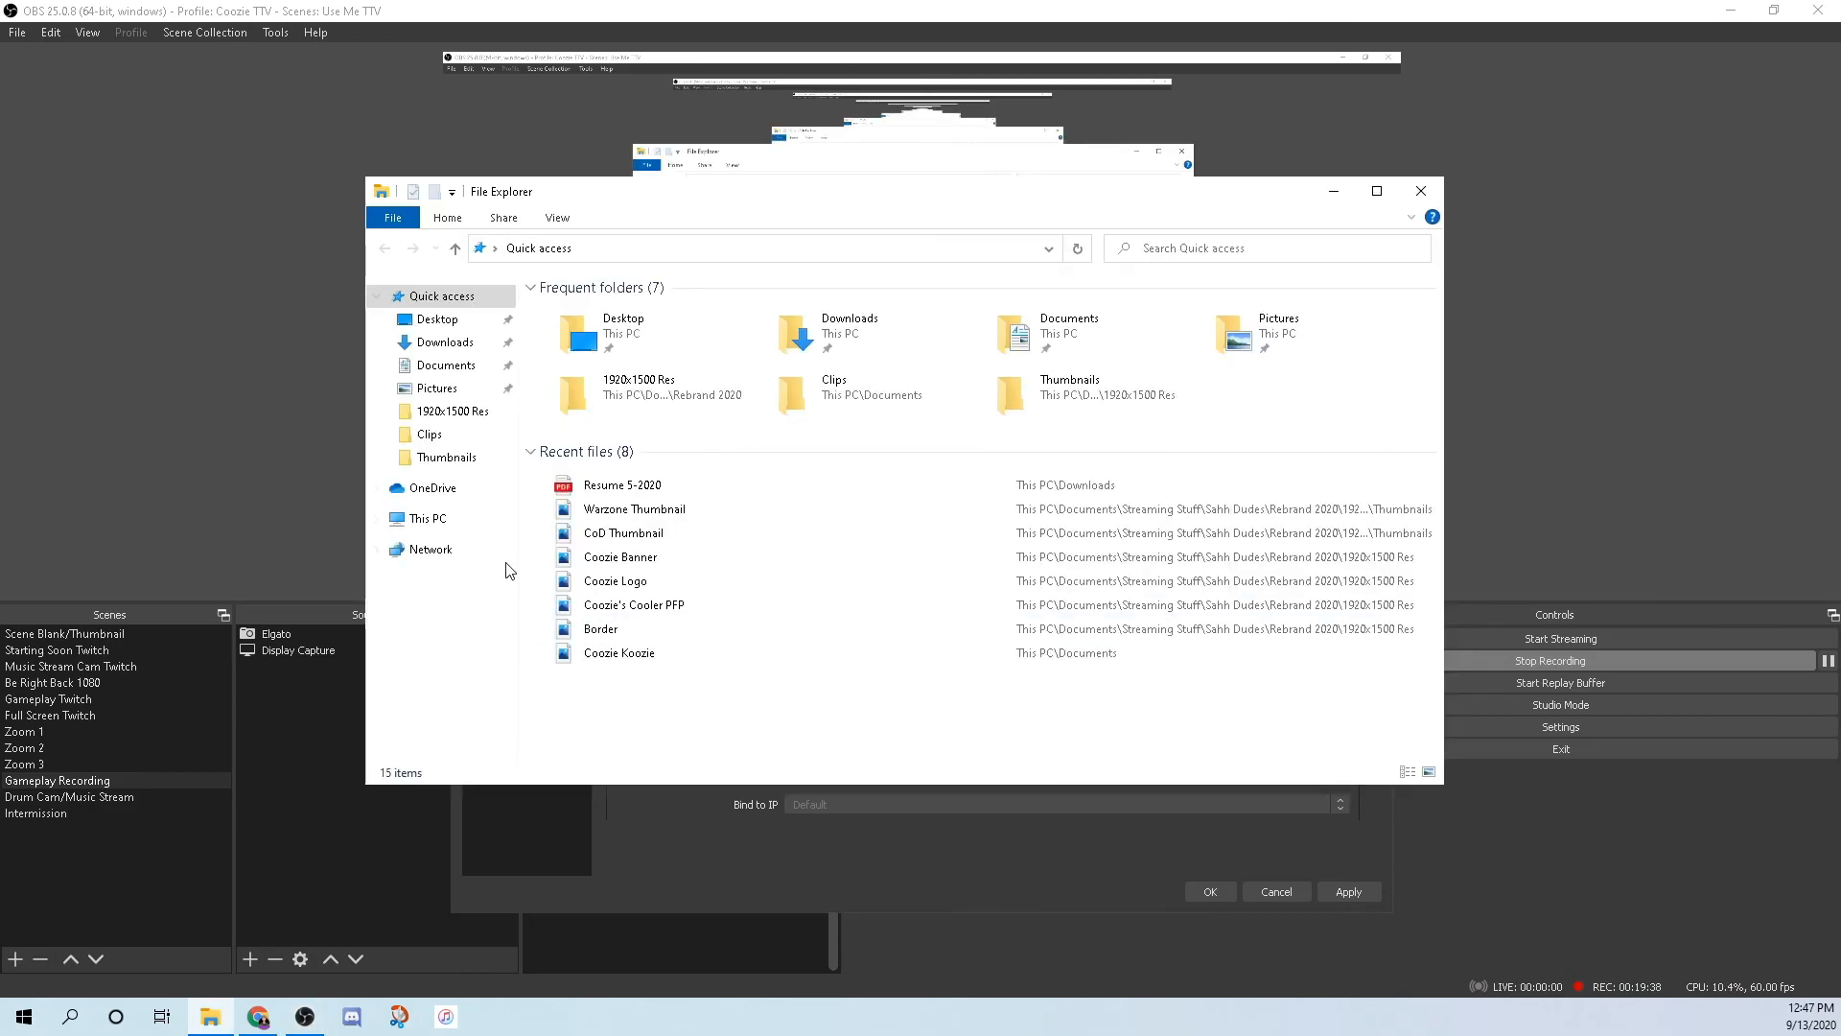
Browse the Documents Clips folder to view the saved replay videos.
click(431, 434)
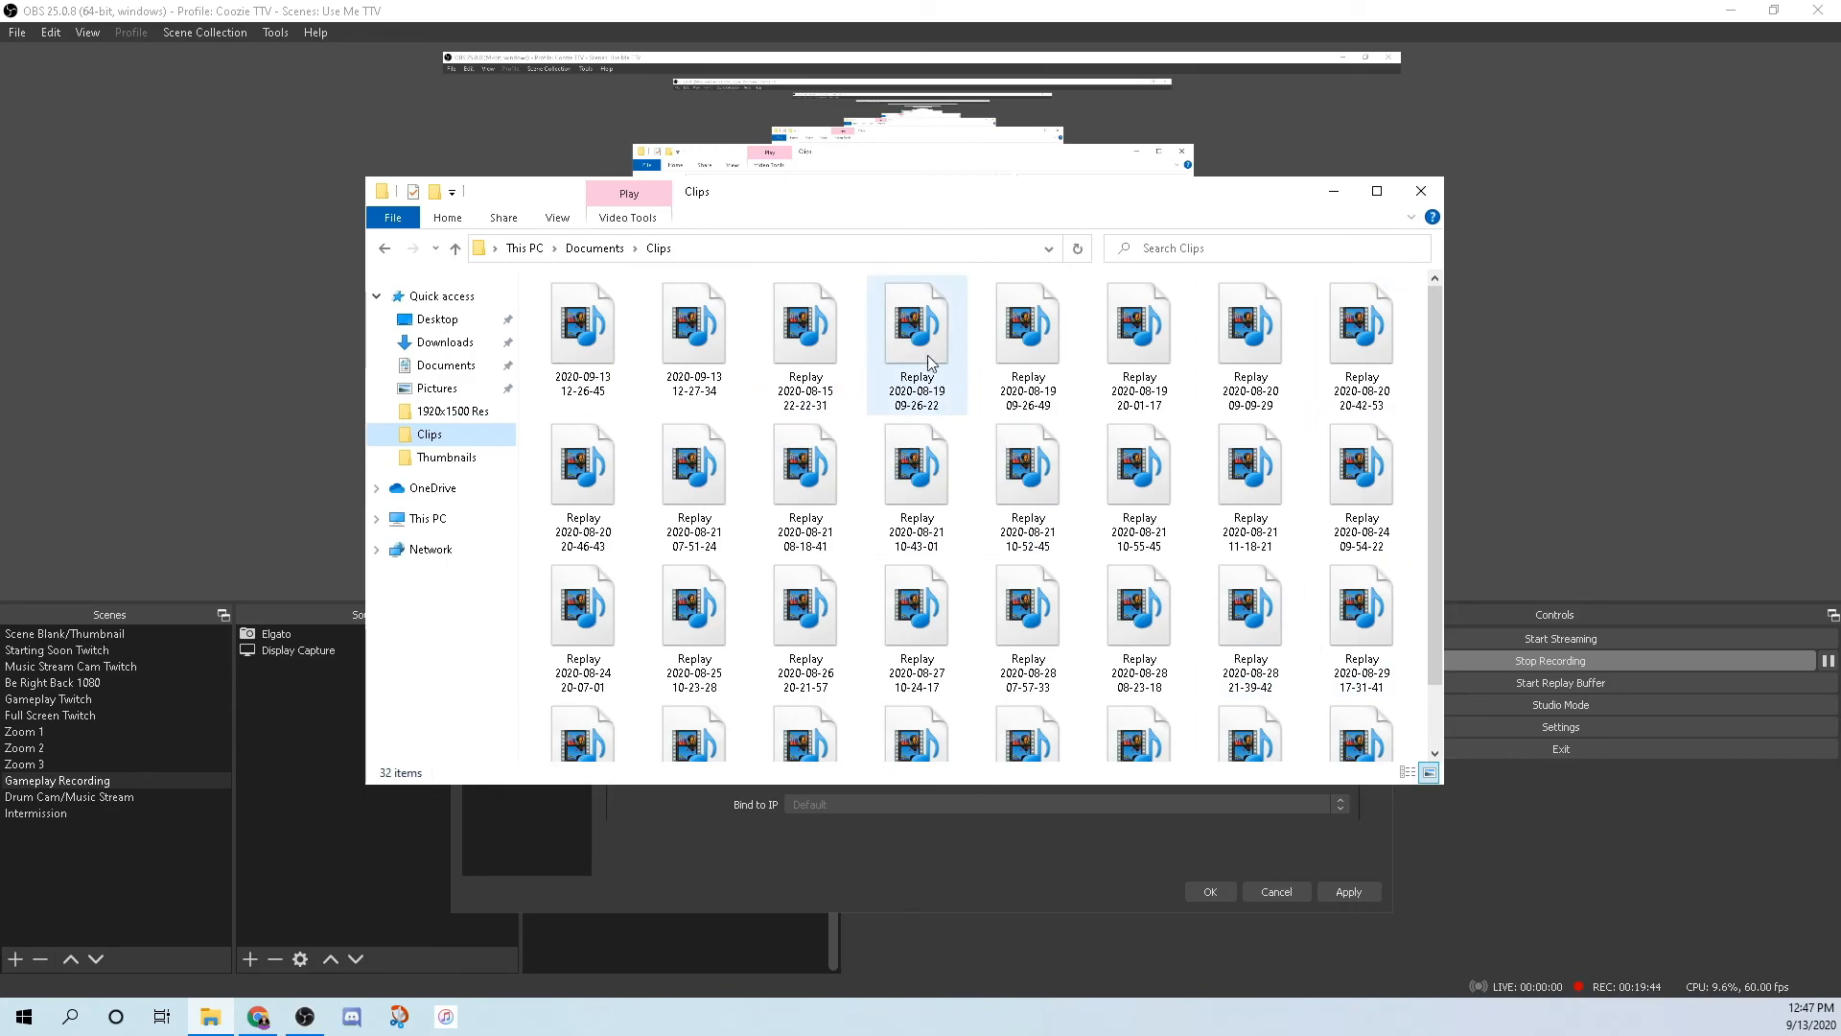
mouse_move(912, 392)
Close the Clips folder and review Advanced settings: stream delay off, auto-reconnect with 20 retries.
click(1421, 191)
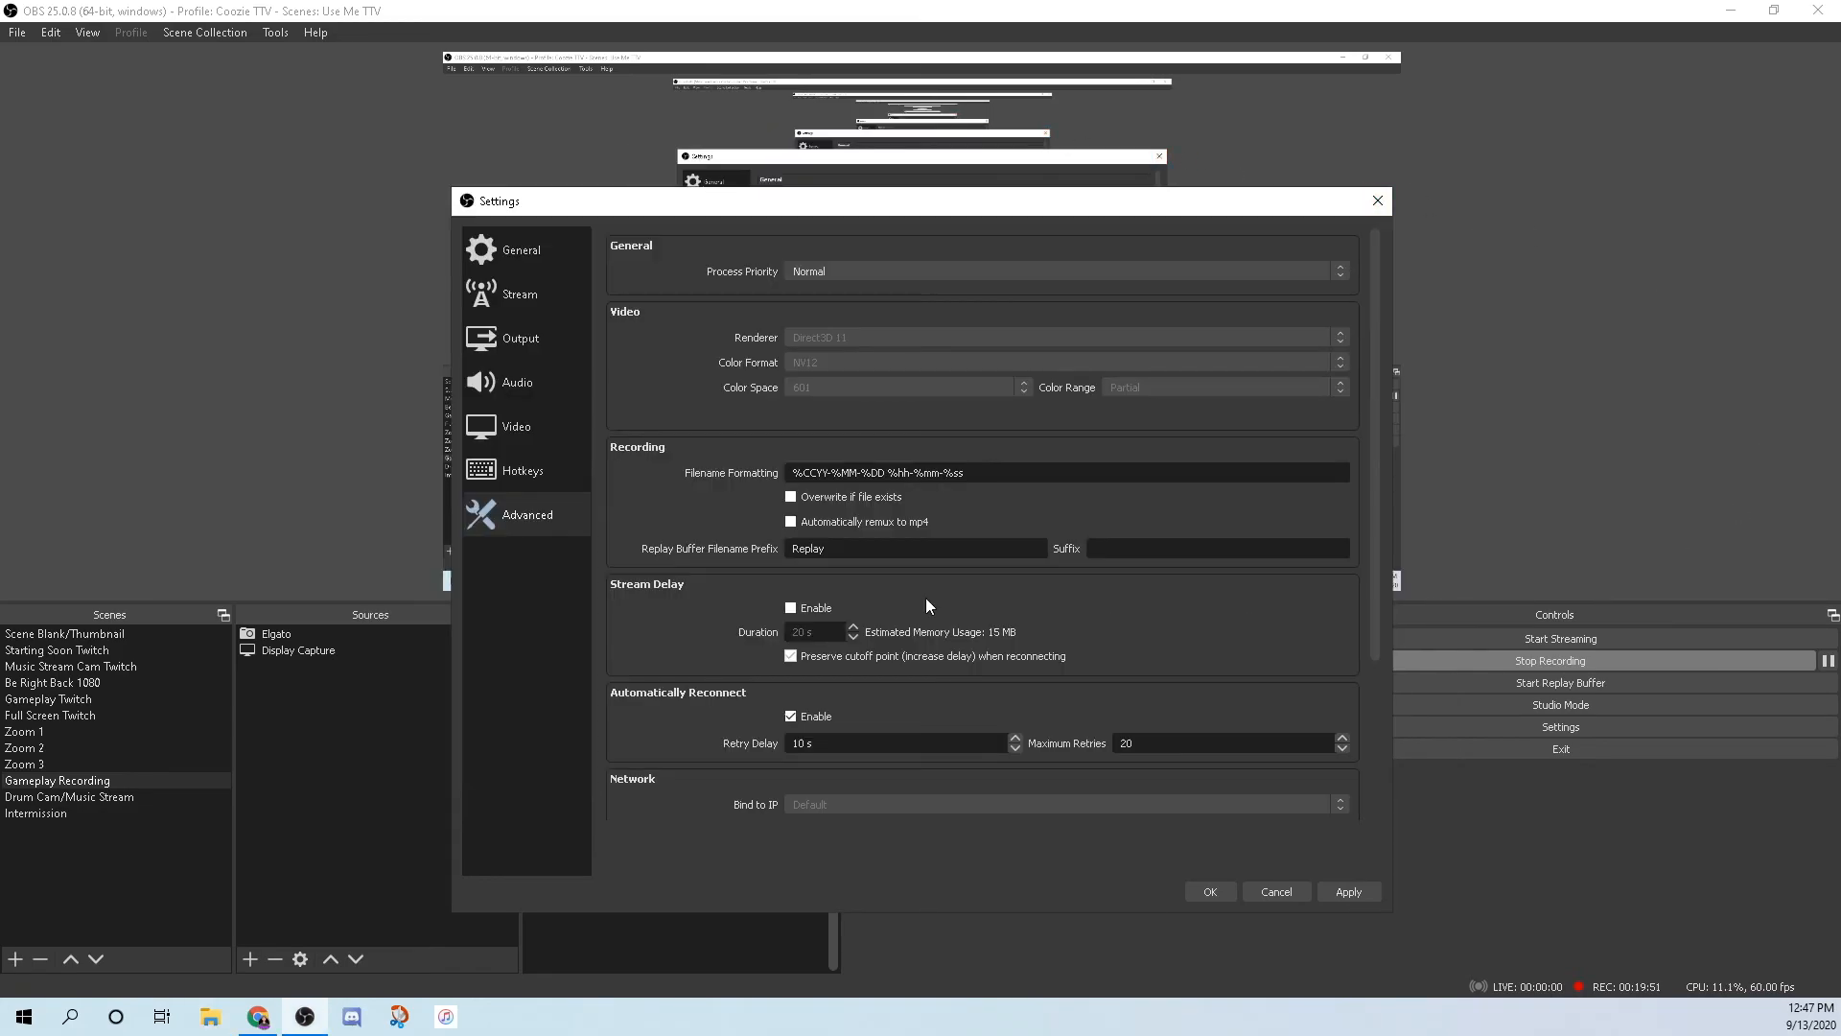
scroll(790, 548, down, 2)
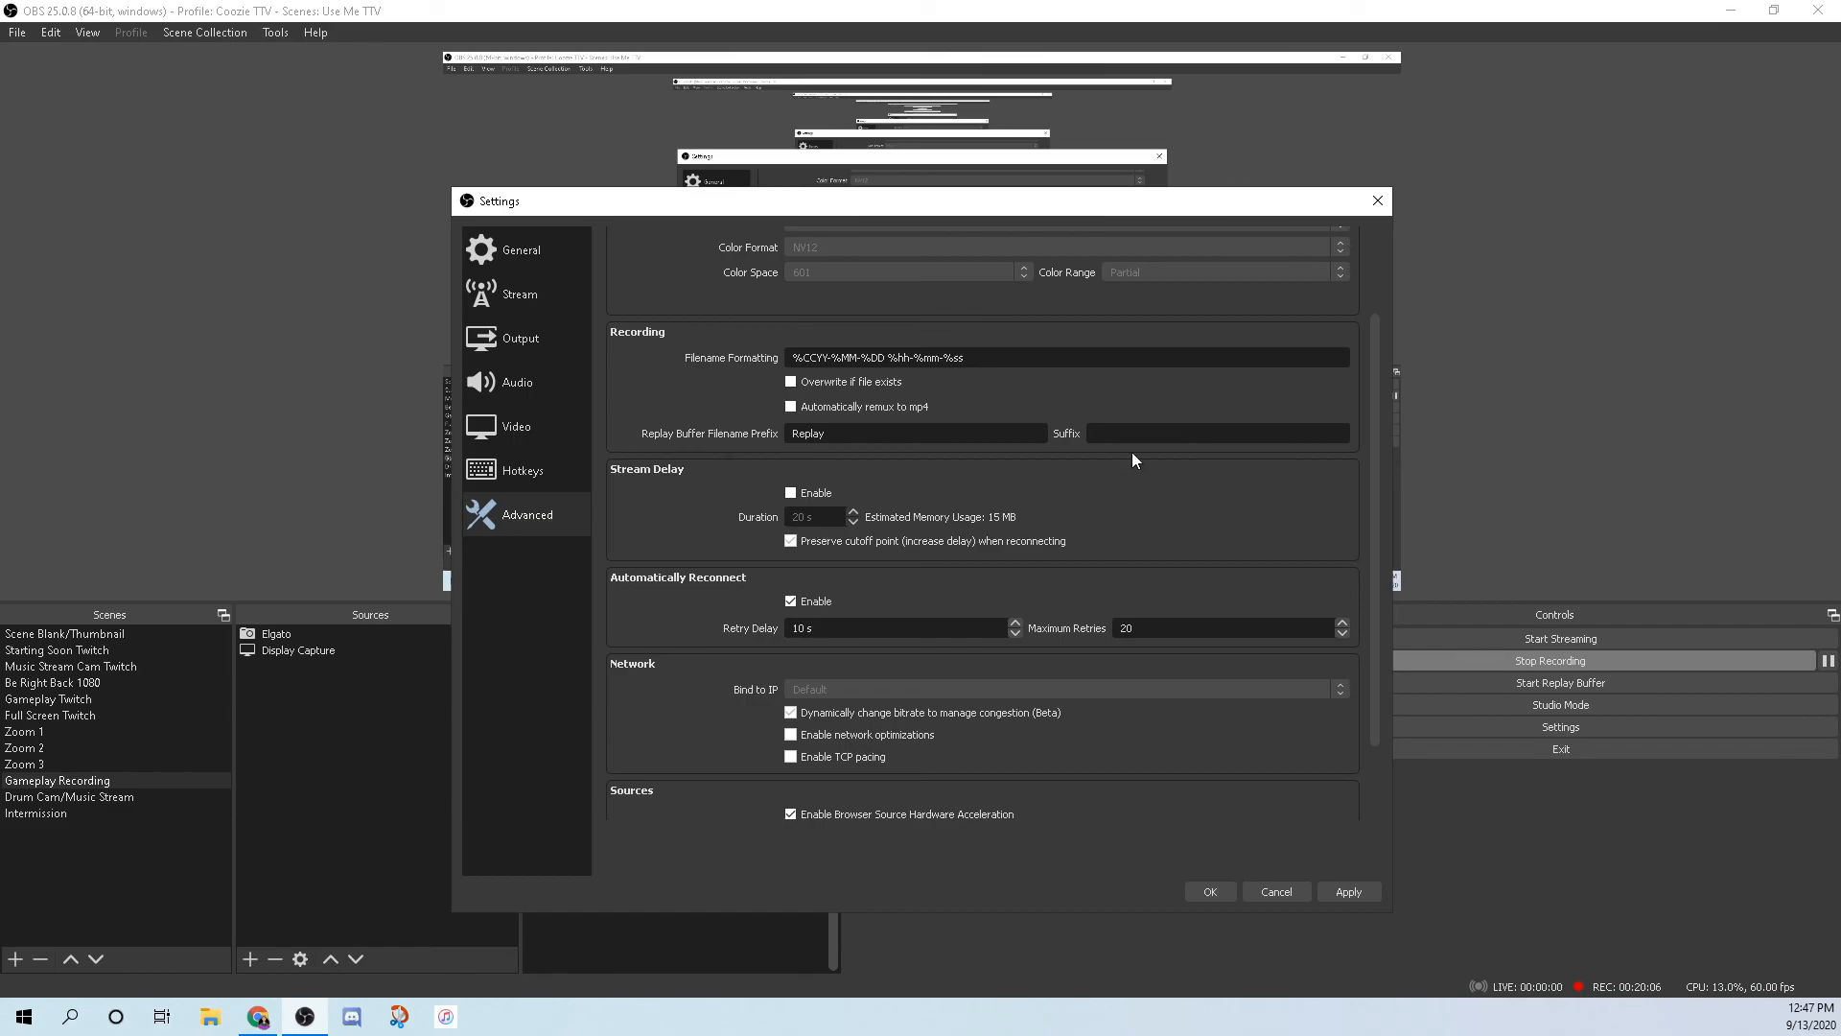
scroll(655, 611, down, 2)
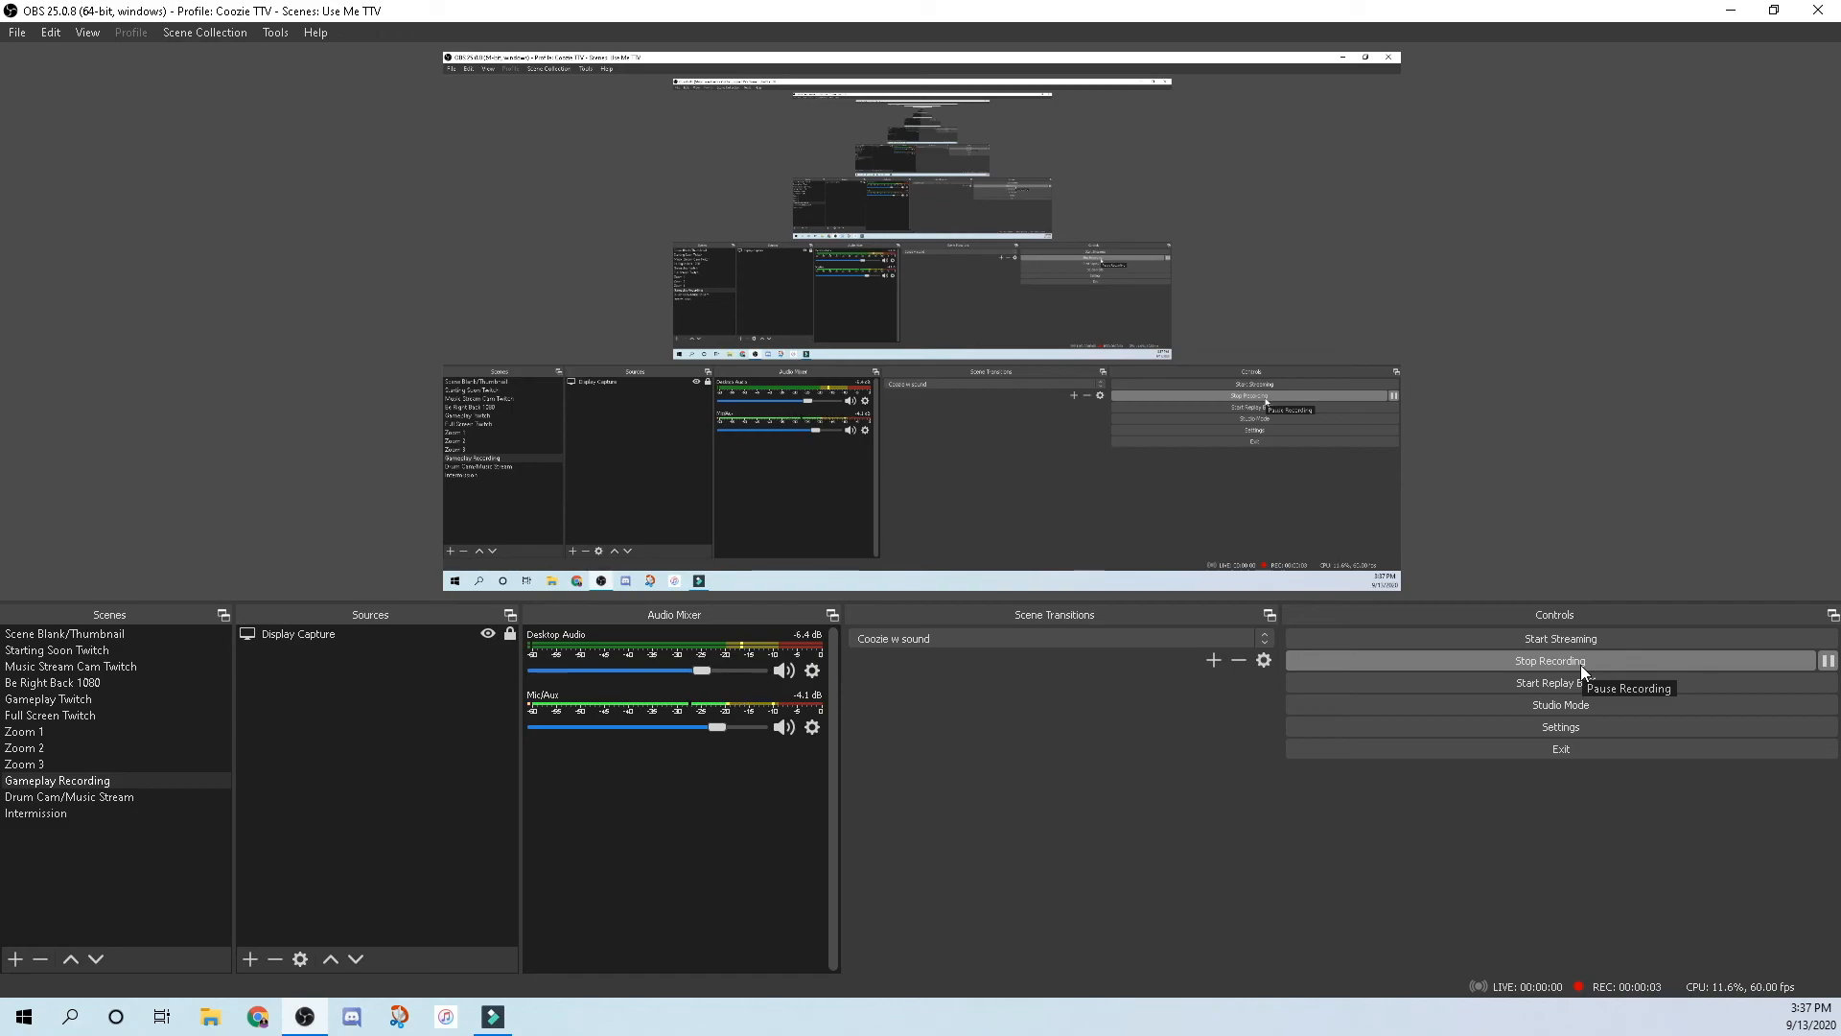
click(341, 635)
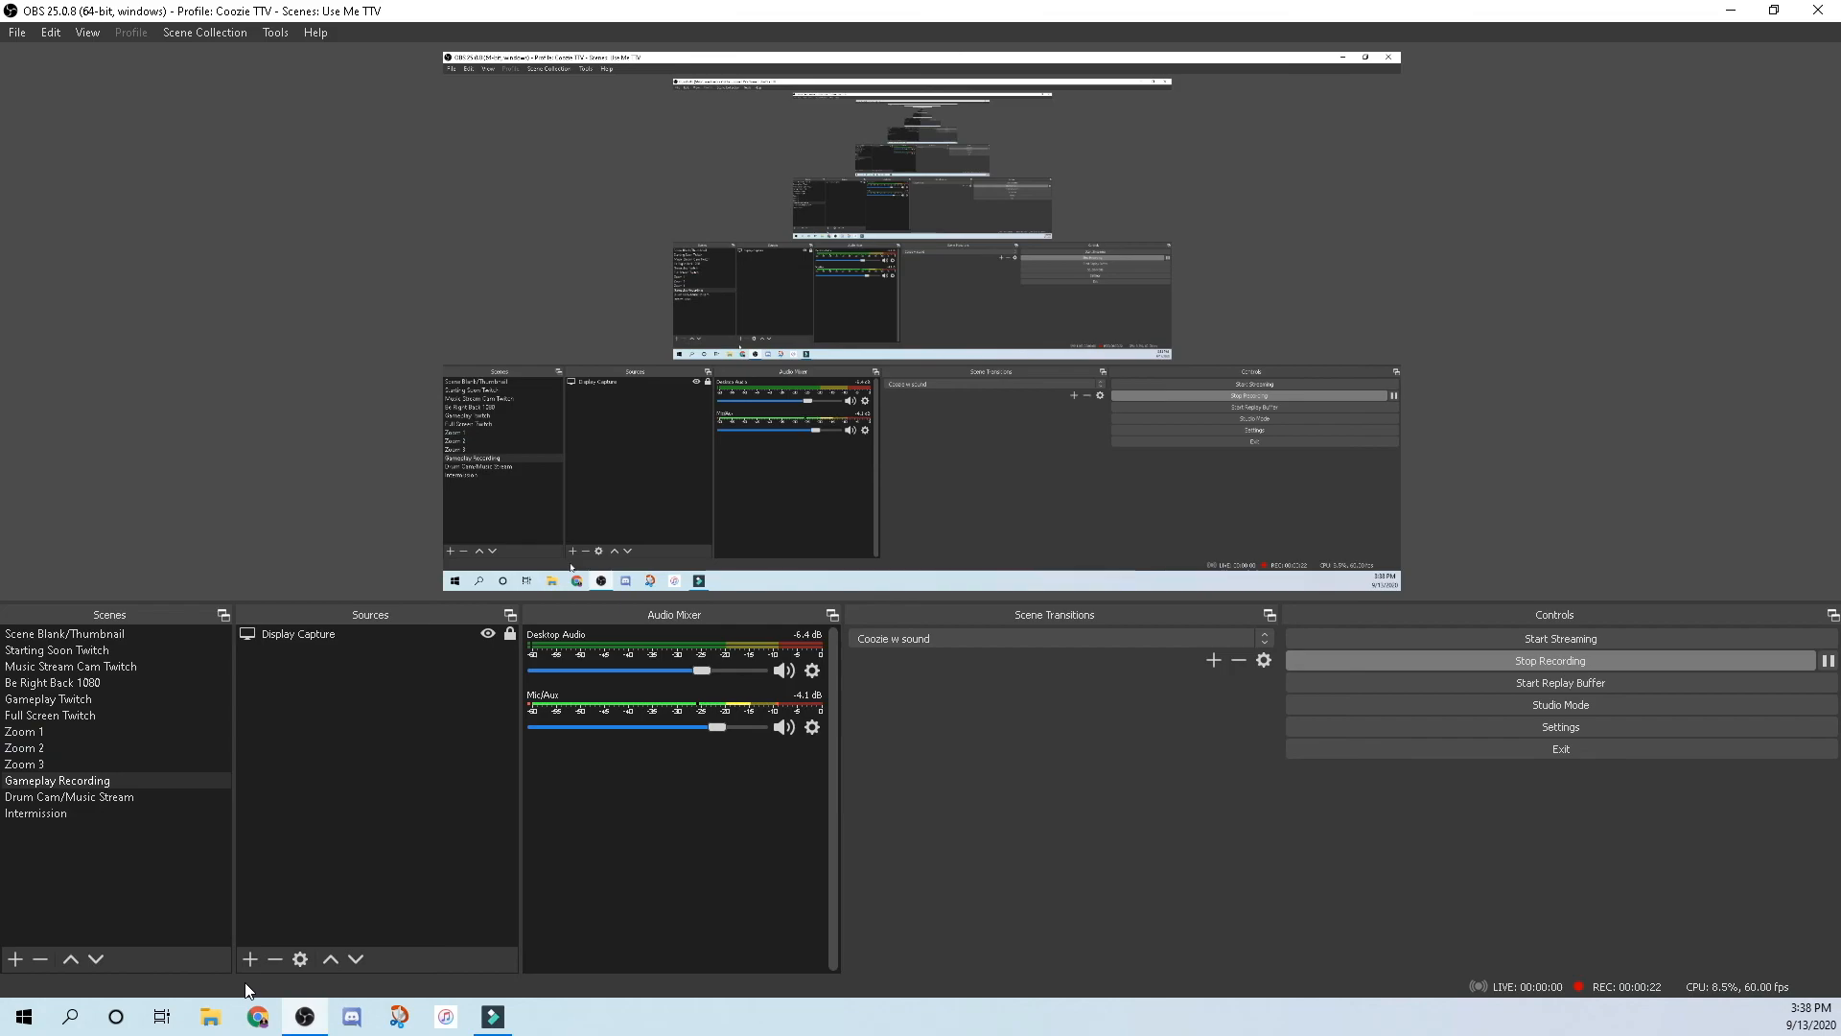
click(15, 959)
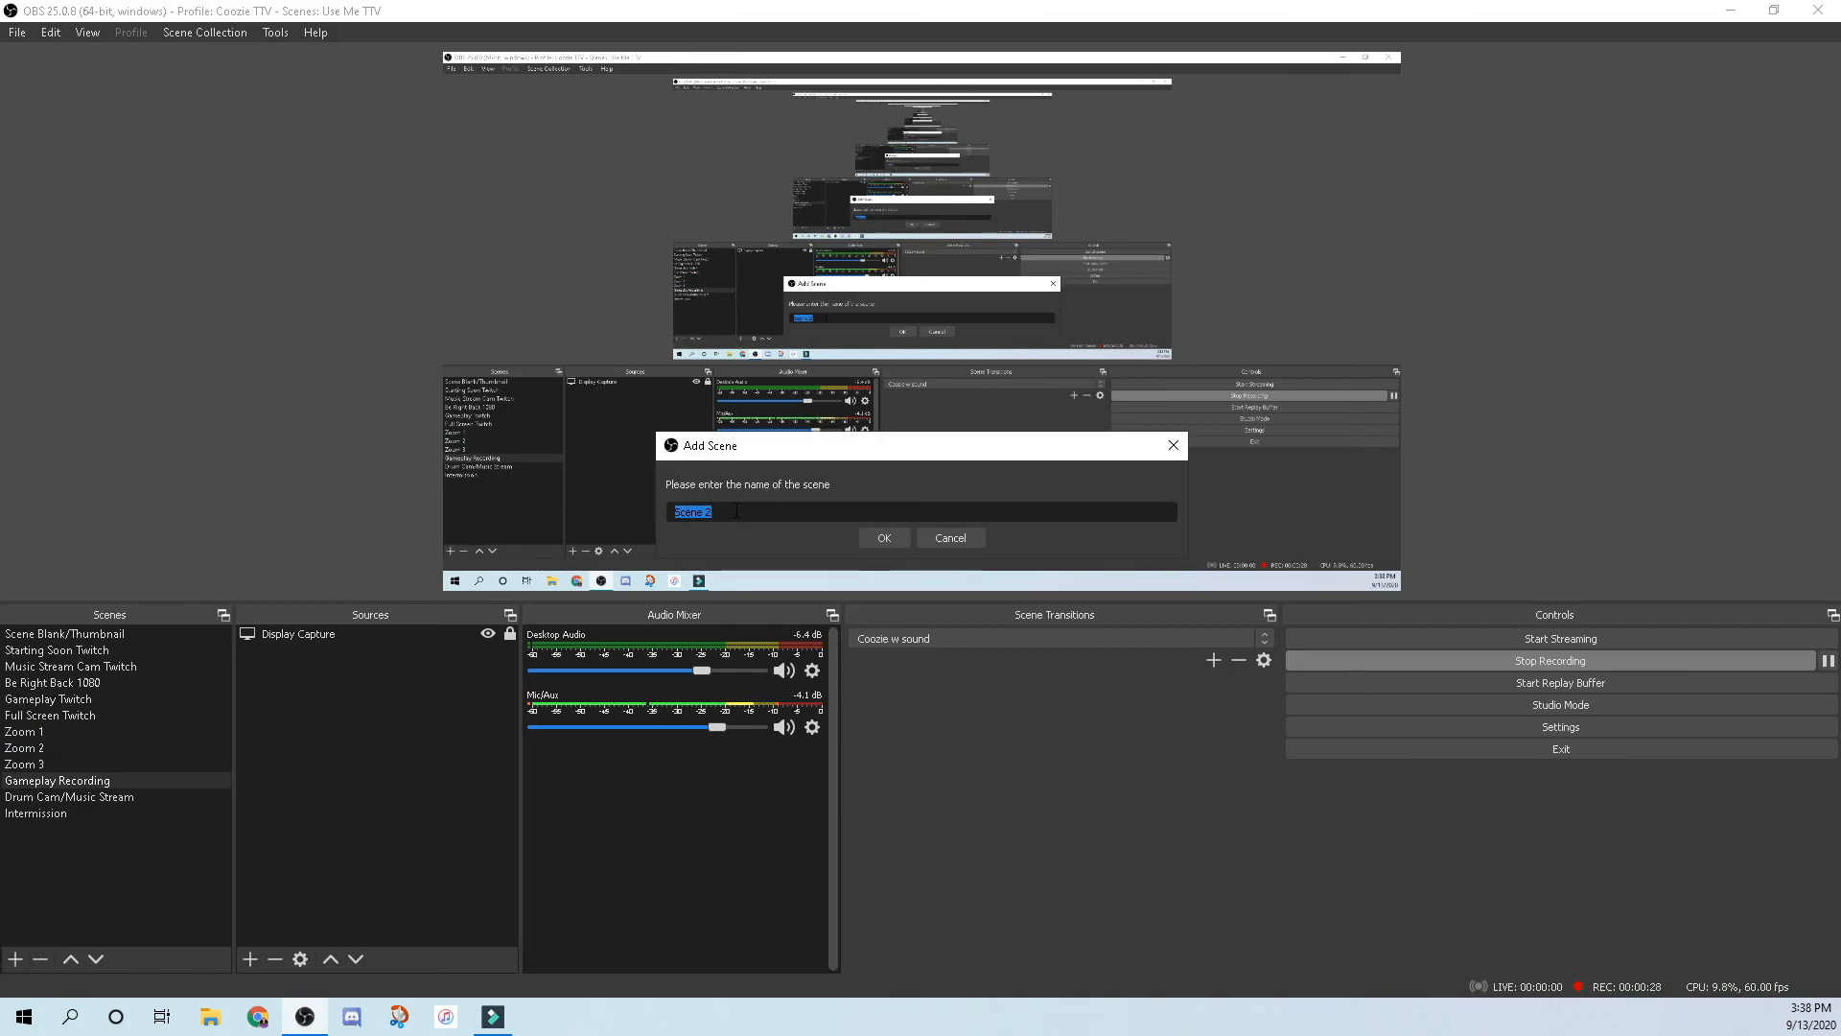
key(super)
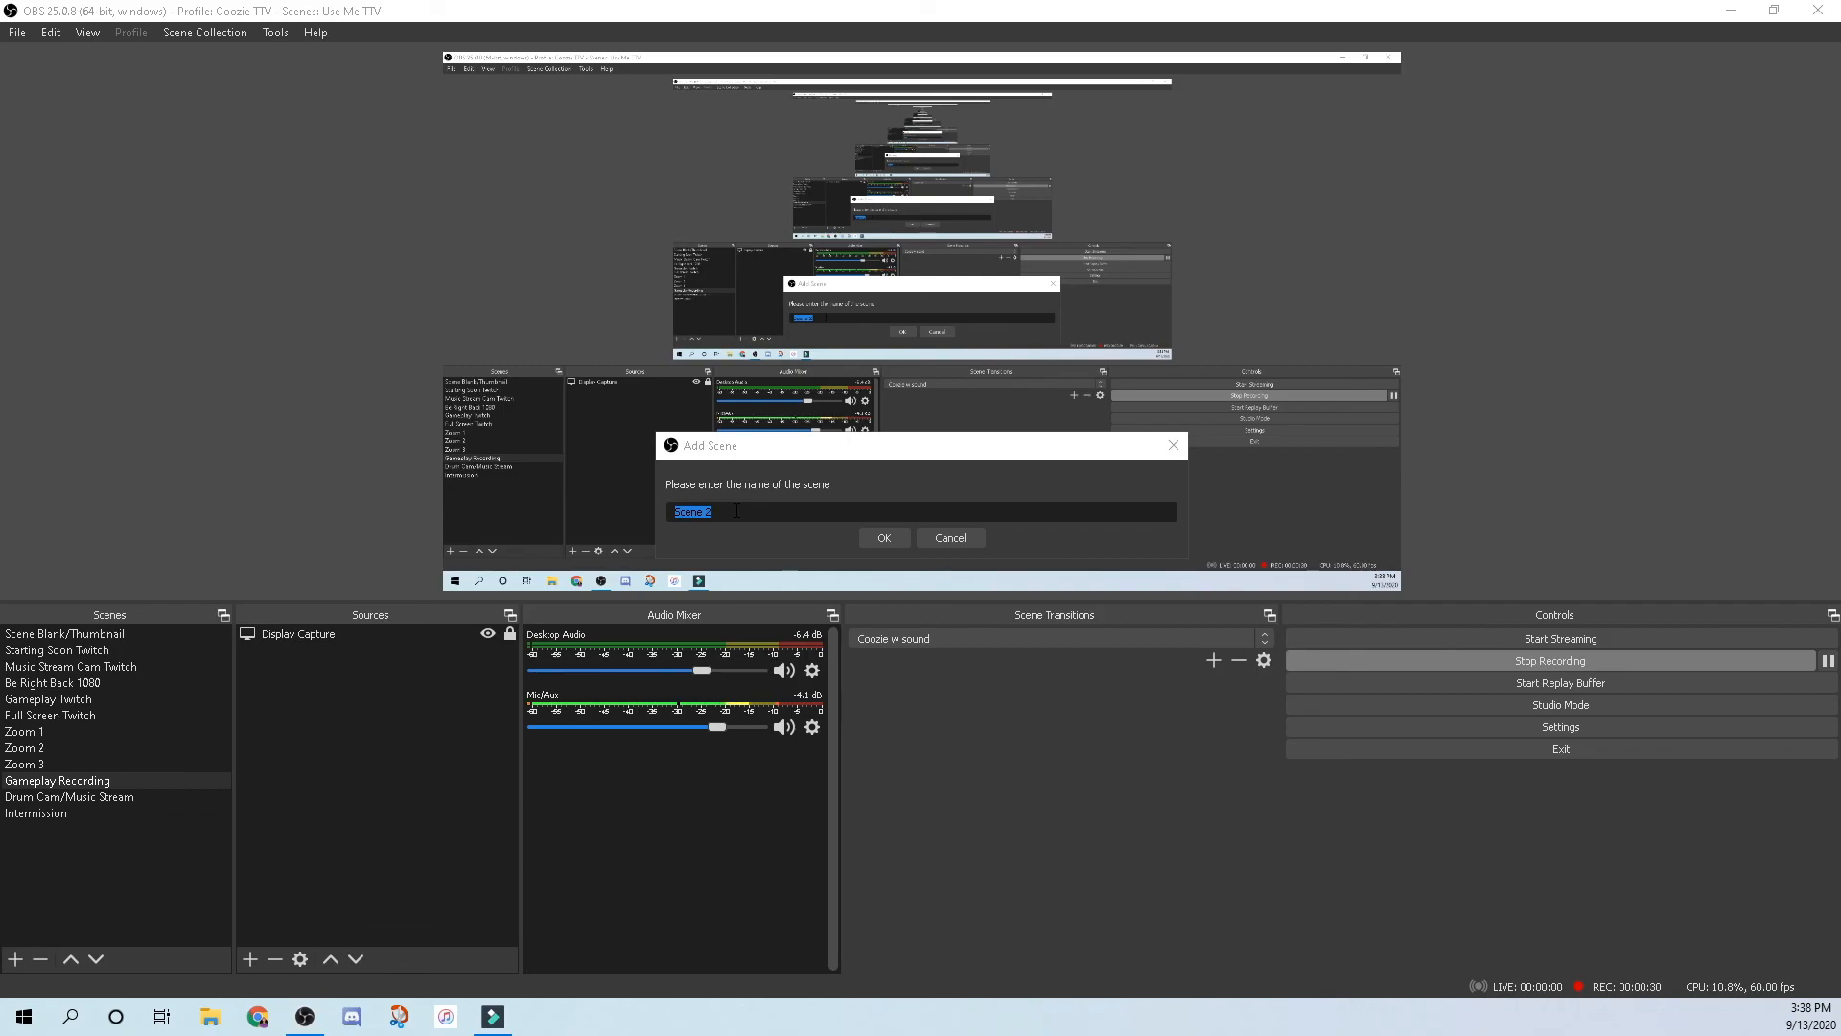
click(740, 497)
text(Gameplay)
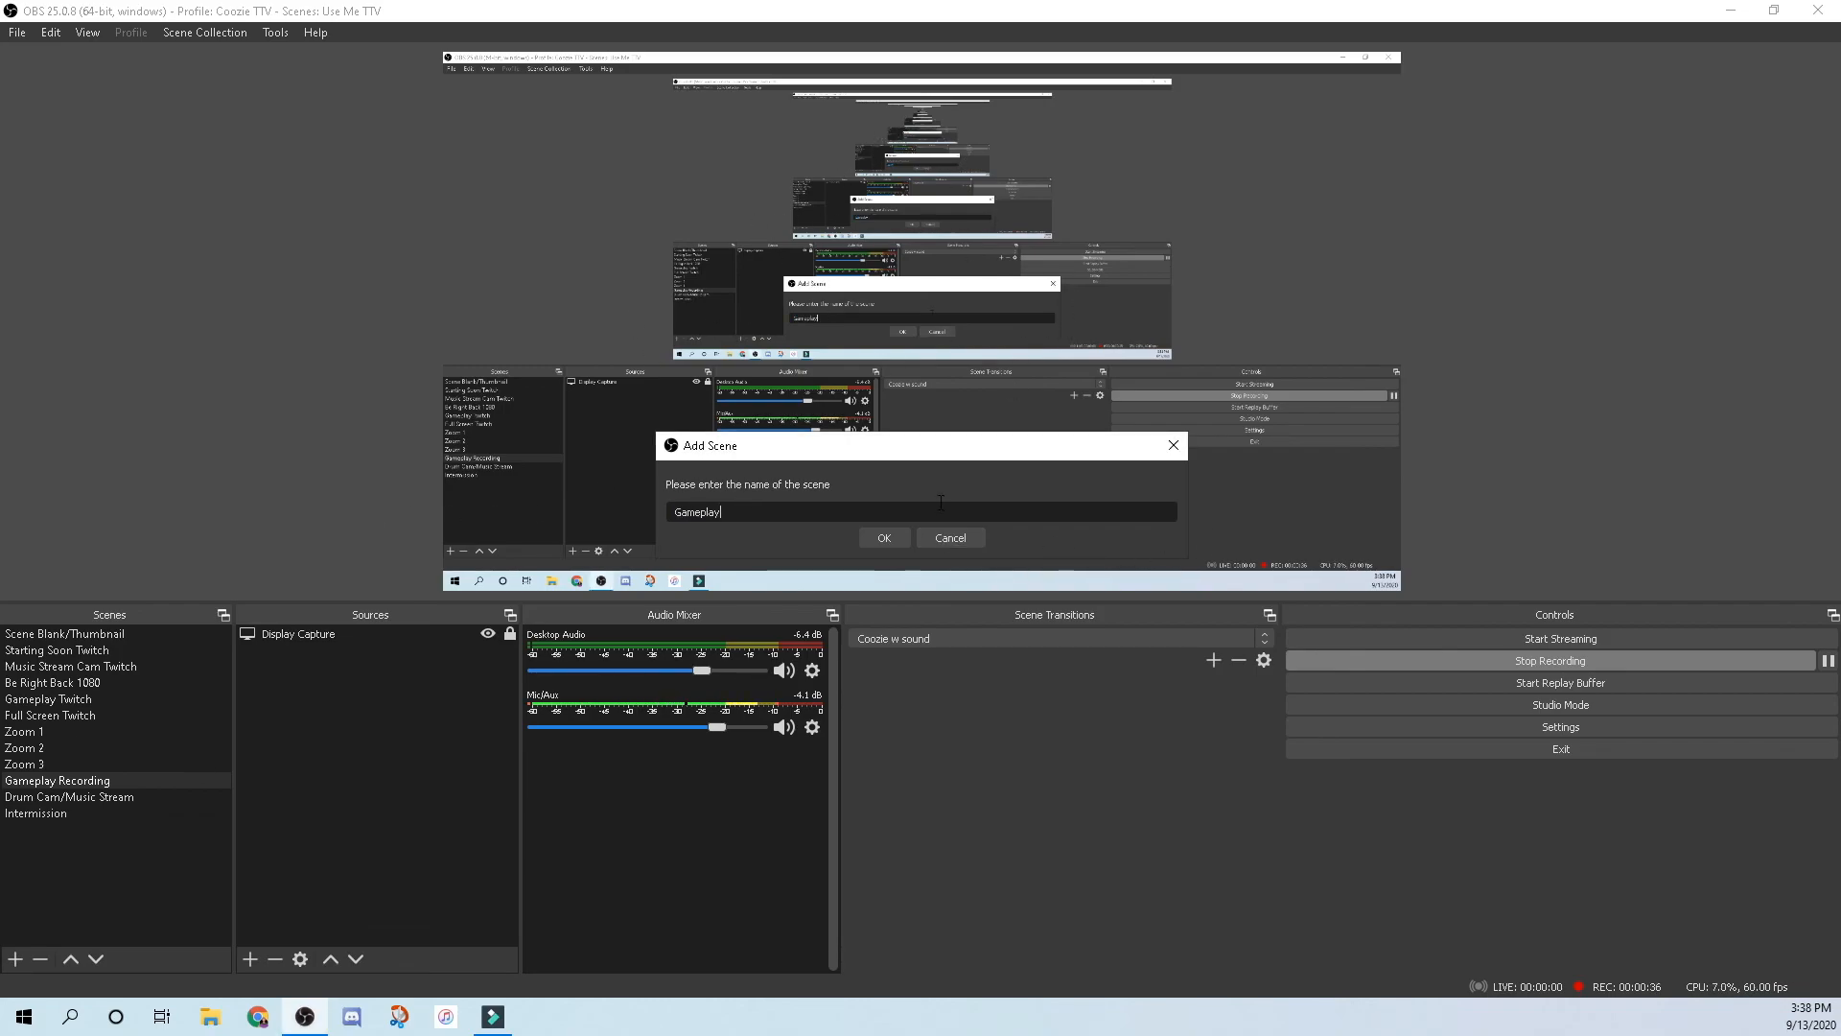
click(950, 538)
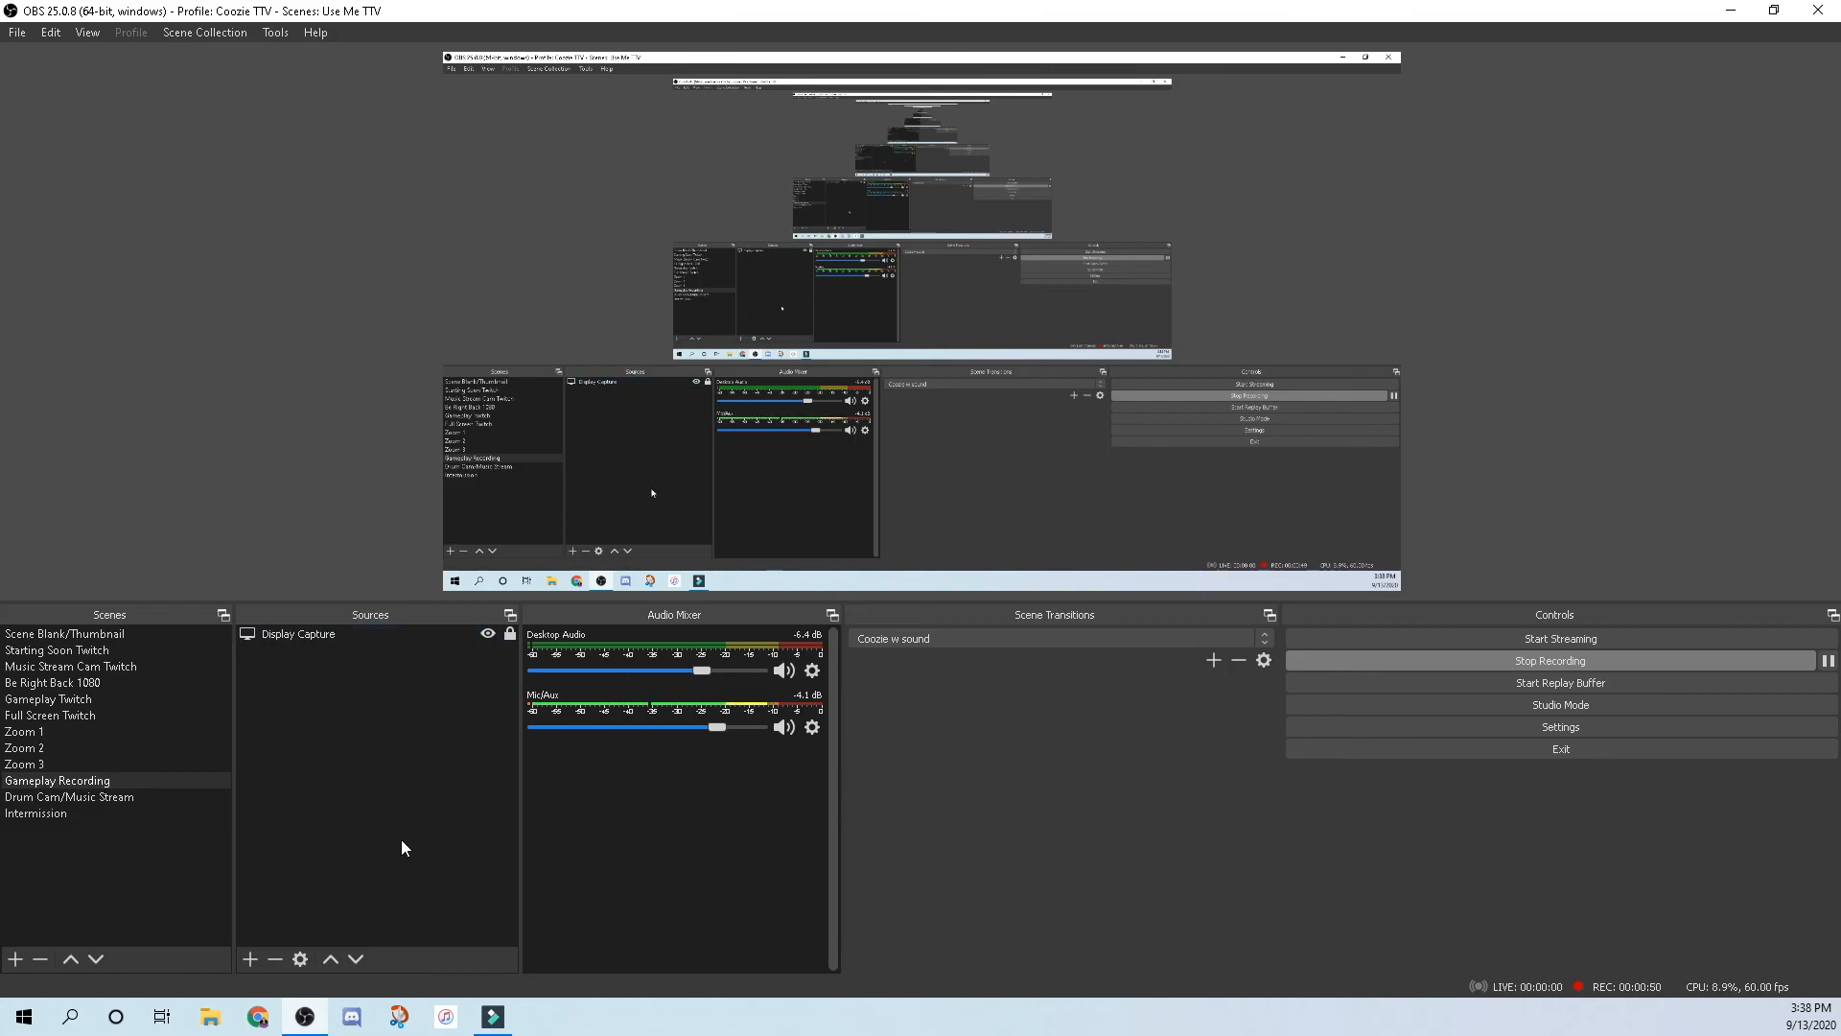
Add a Video Capture Device source for the Elgato from the Sources + list.
click(248, 957)
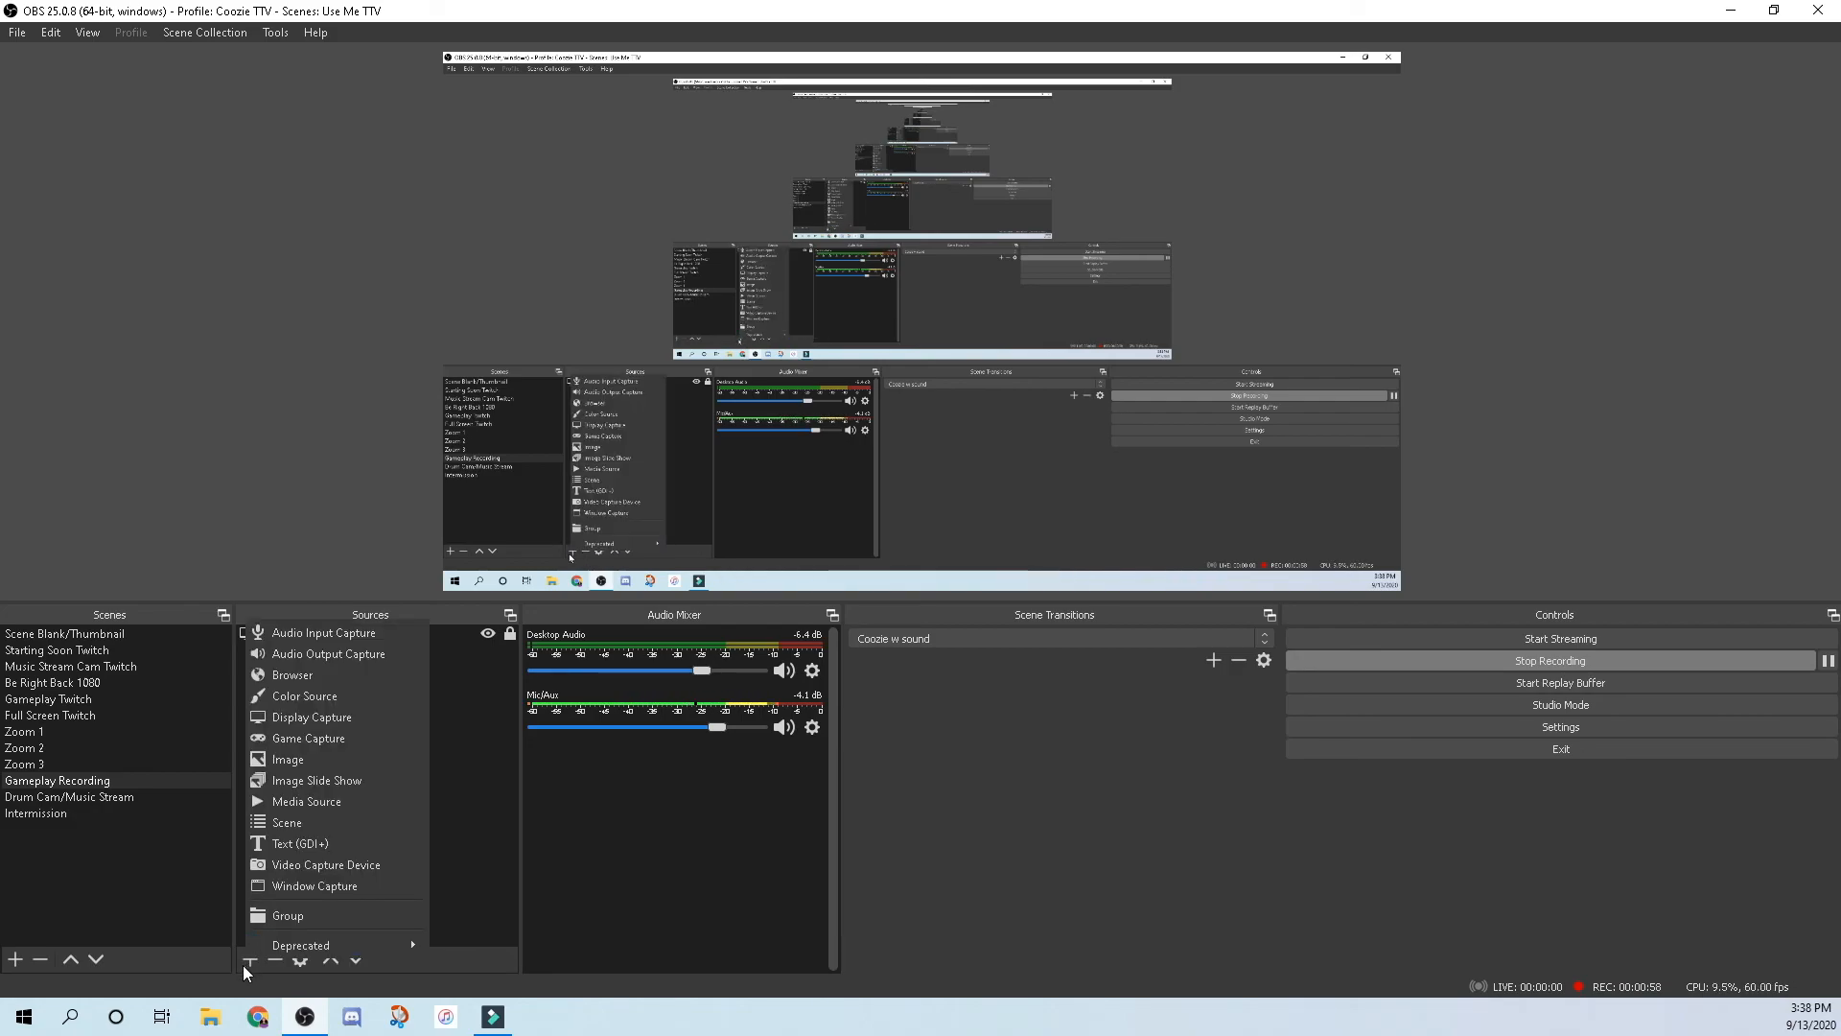
click(336, 866)
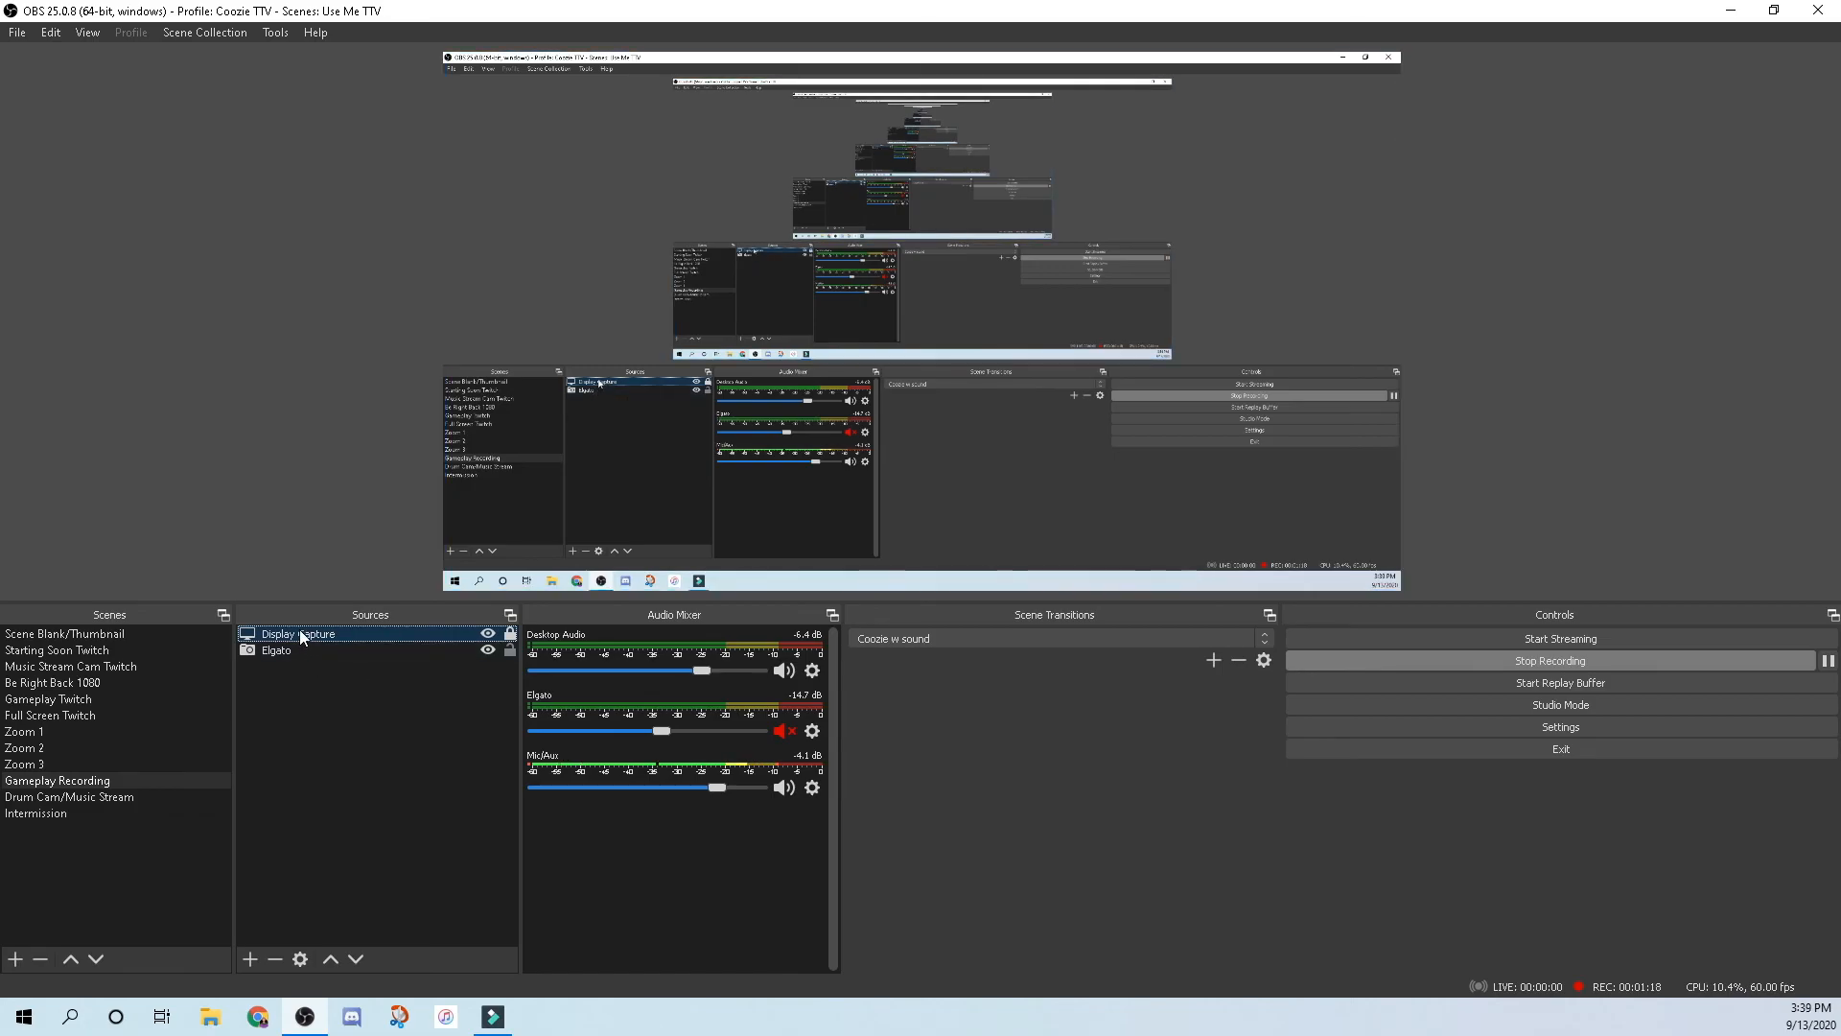
Review the Elgato source's properties and confirm them with OK.
double_click(279, 649)
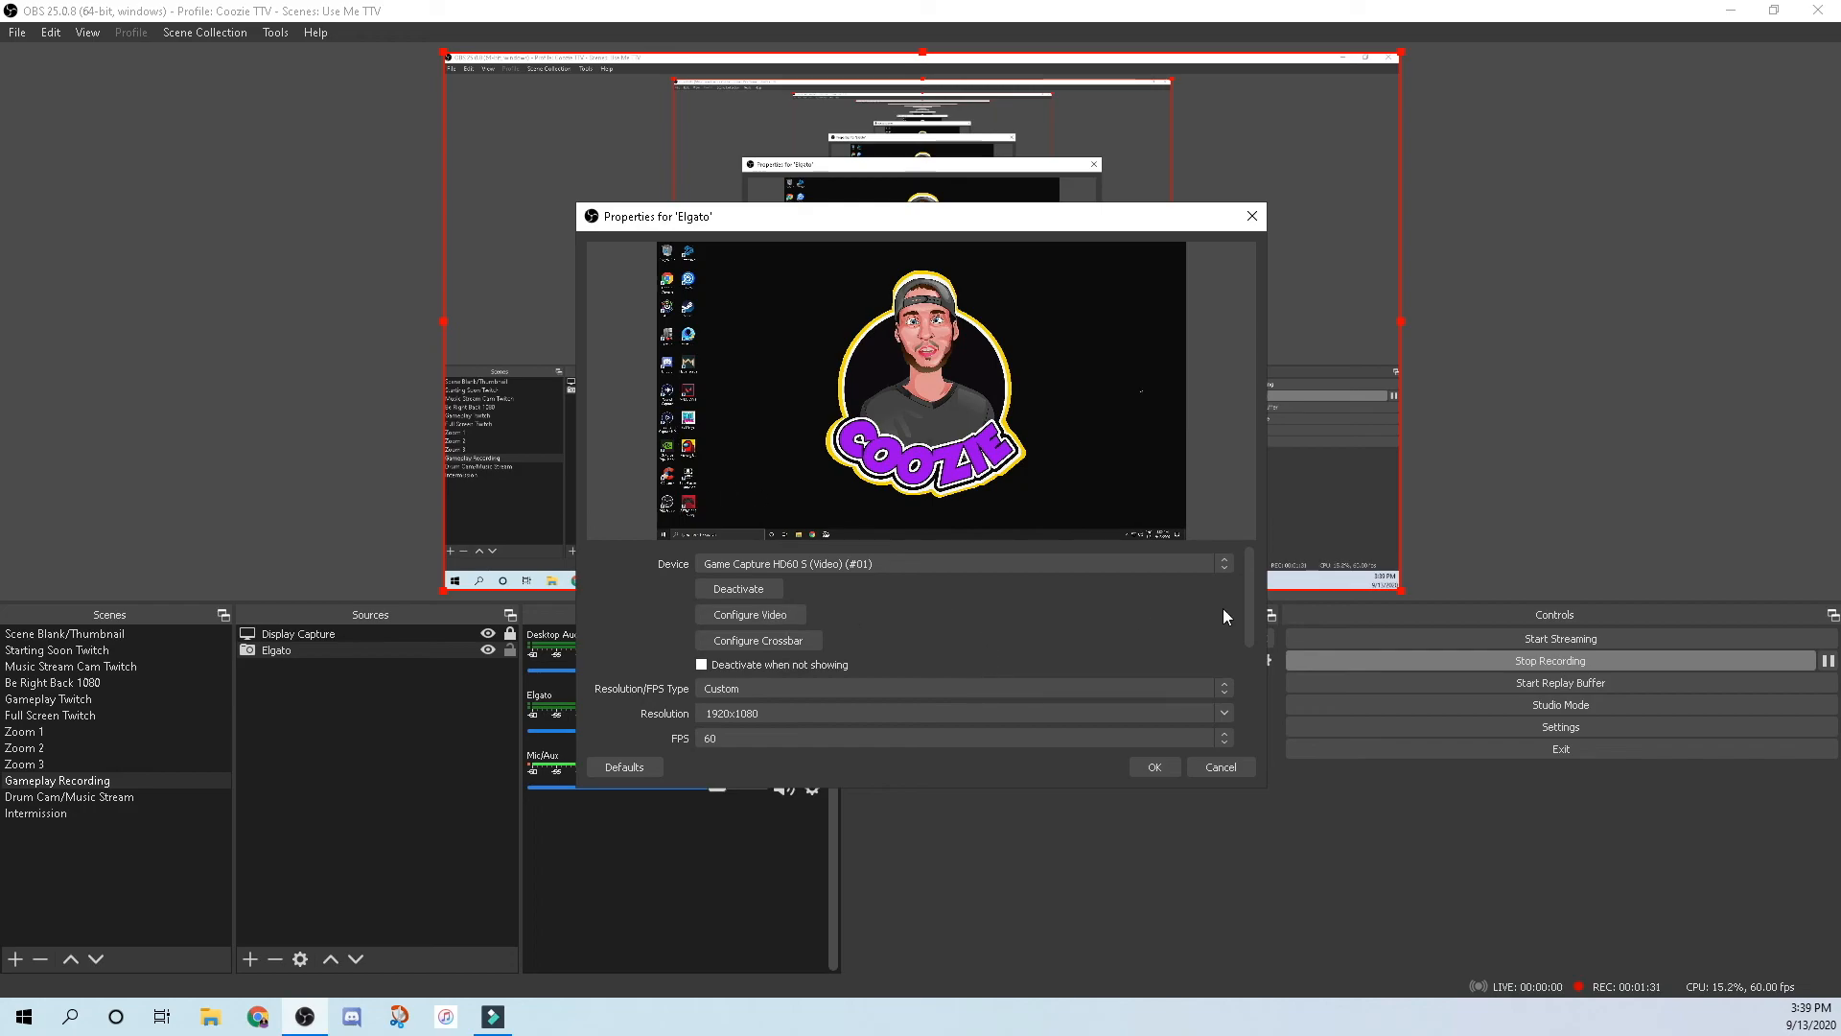
mouse_move(1247, 606)
mouse_down()
mouse_move(1254, 711)
mouse_move(1245, 594)
mouse_up()
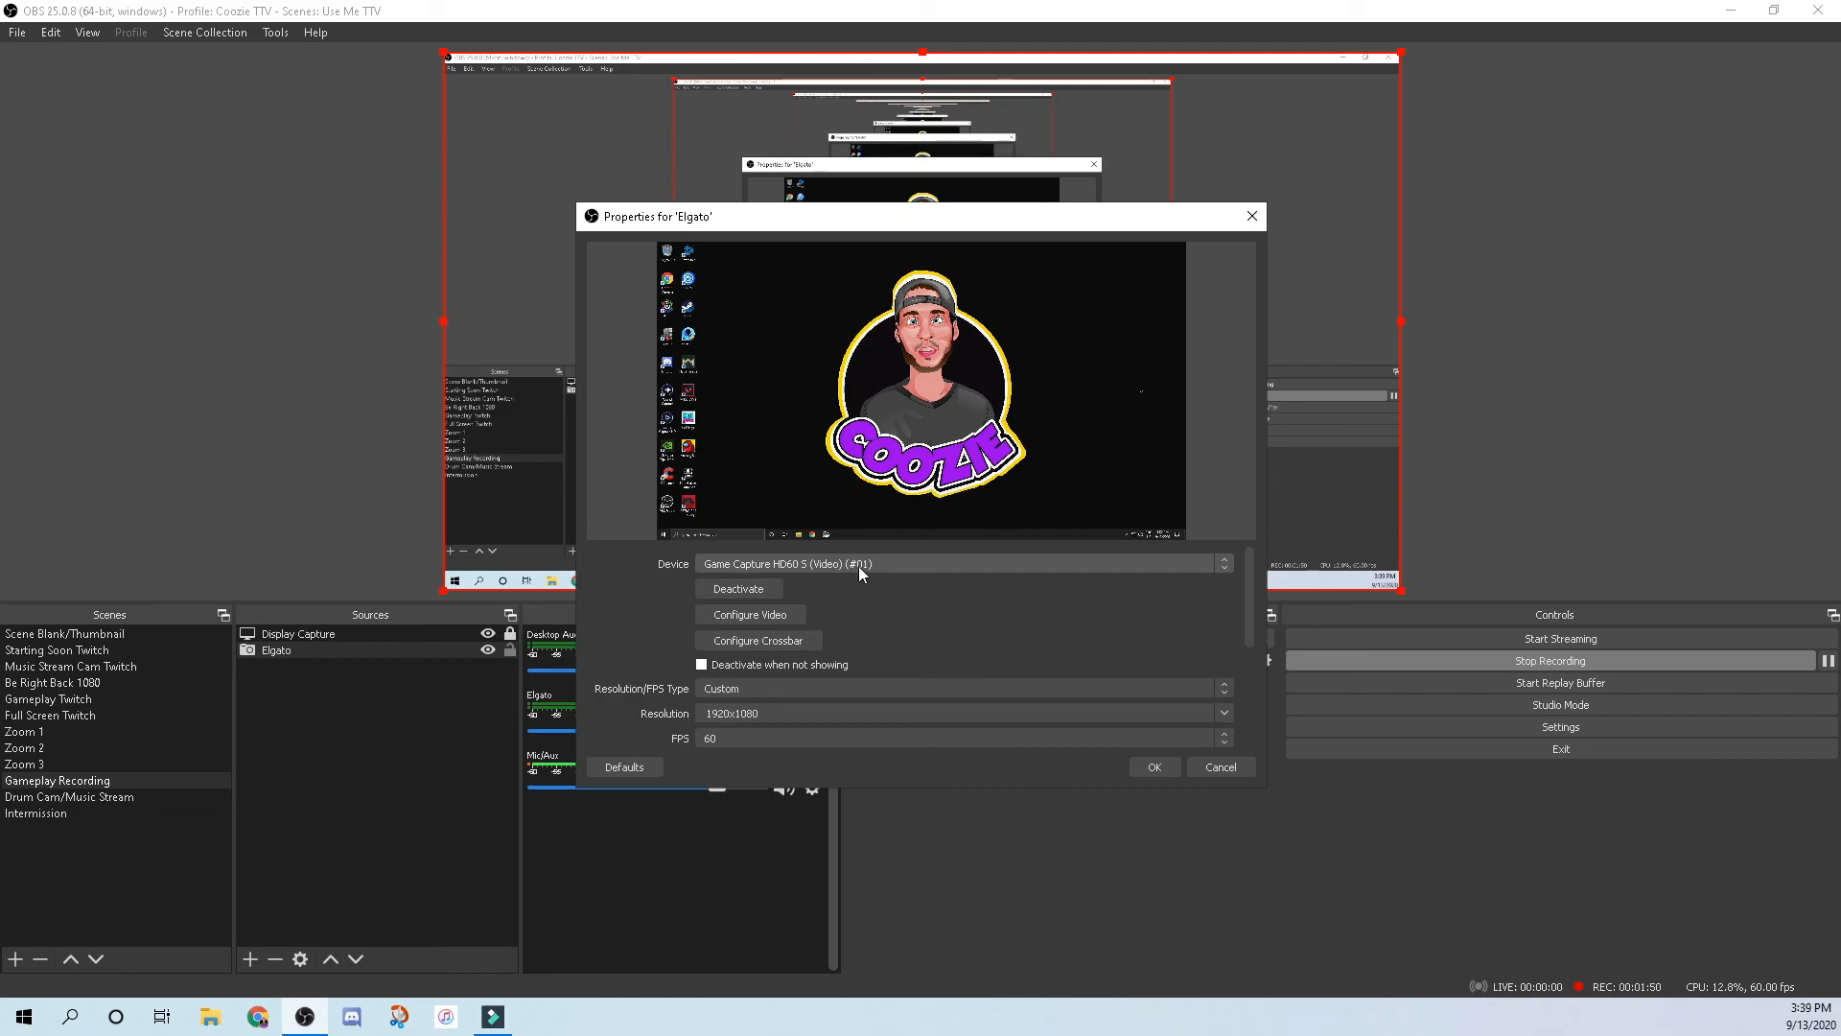
drag(1249, 594, 1257, 708)
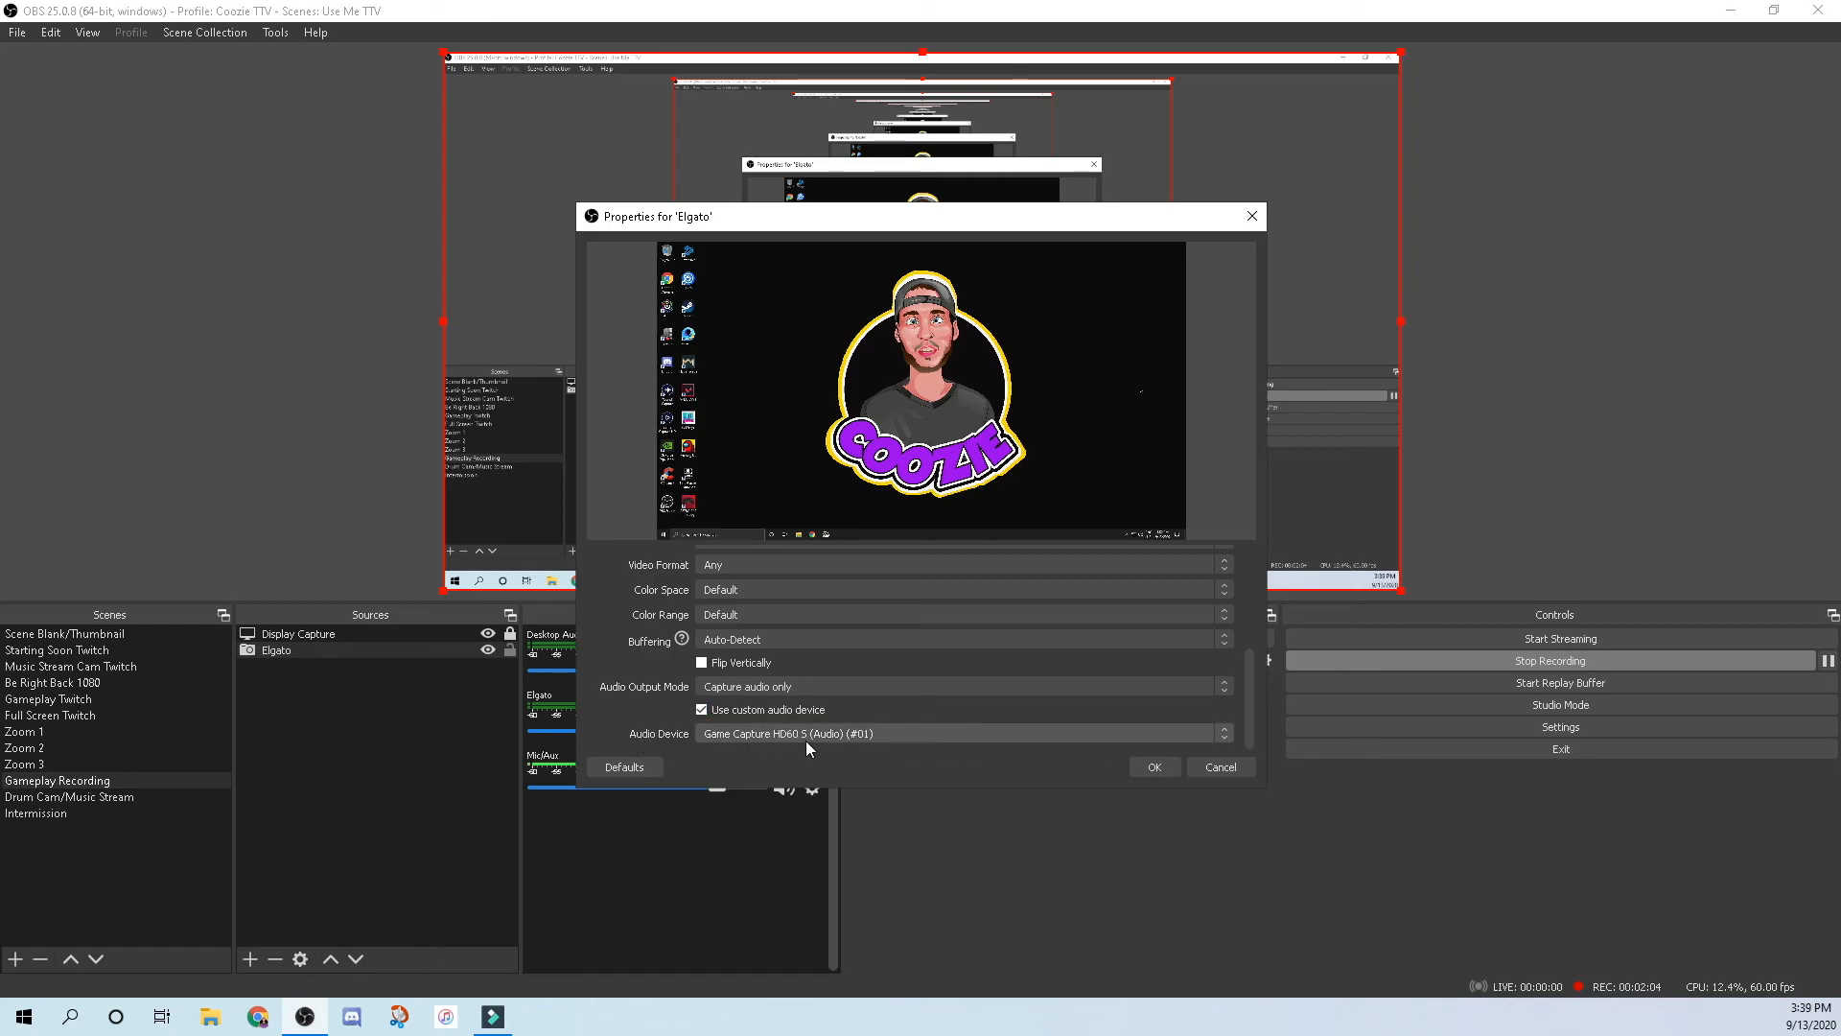
click(1154, 771)
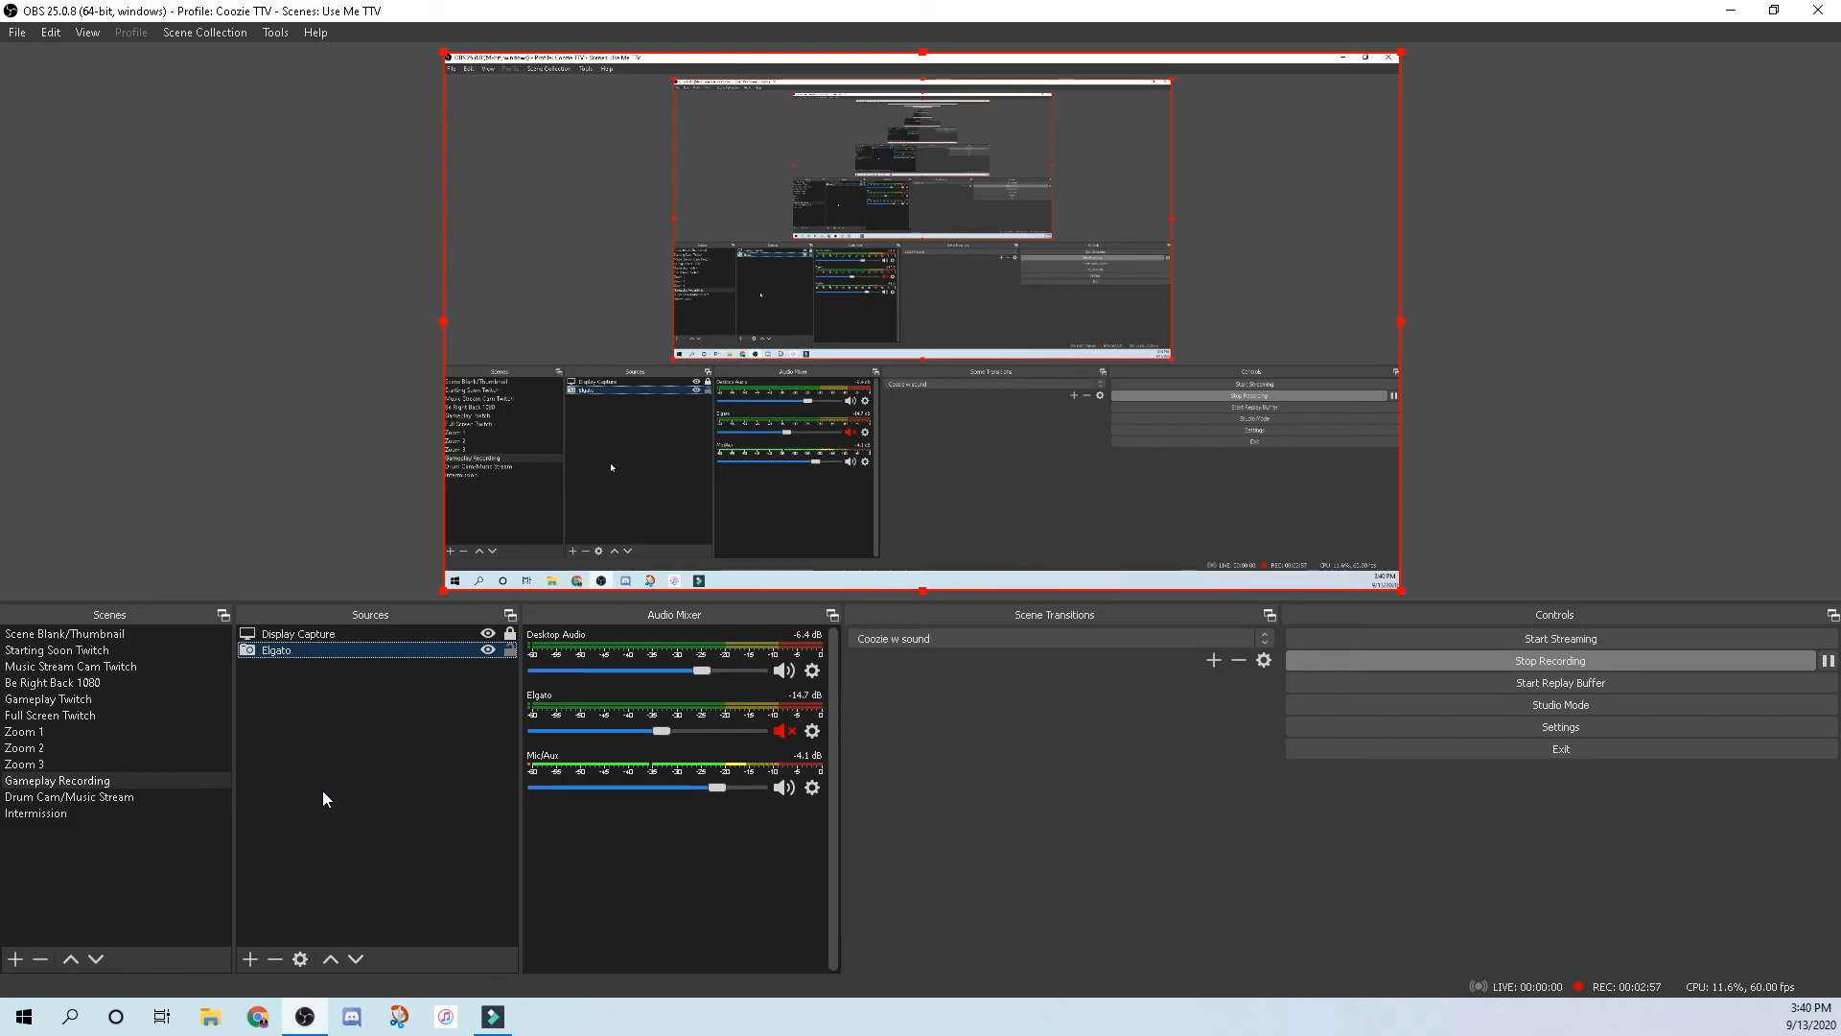
Add the existing Webcam video capture device to the Gameplay Recording scene.
click(250, 959)
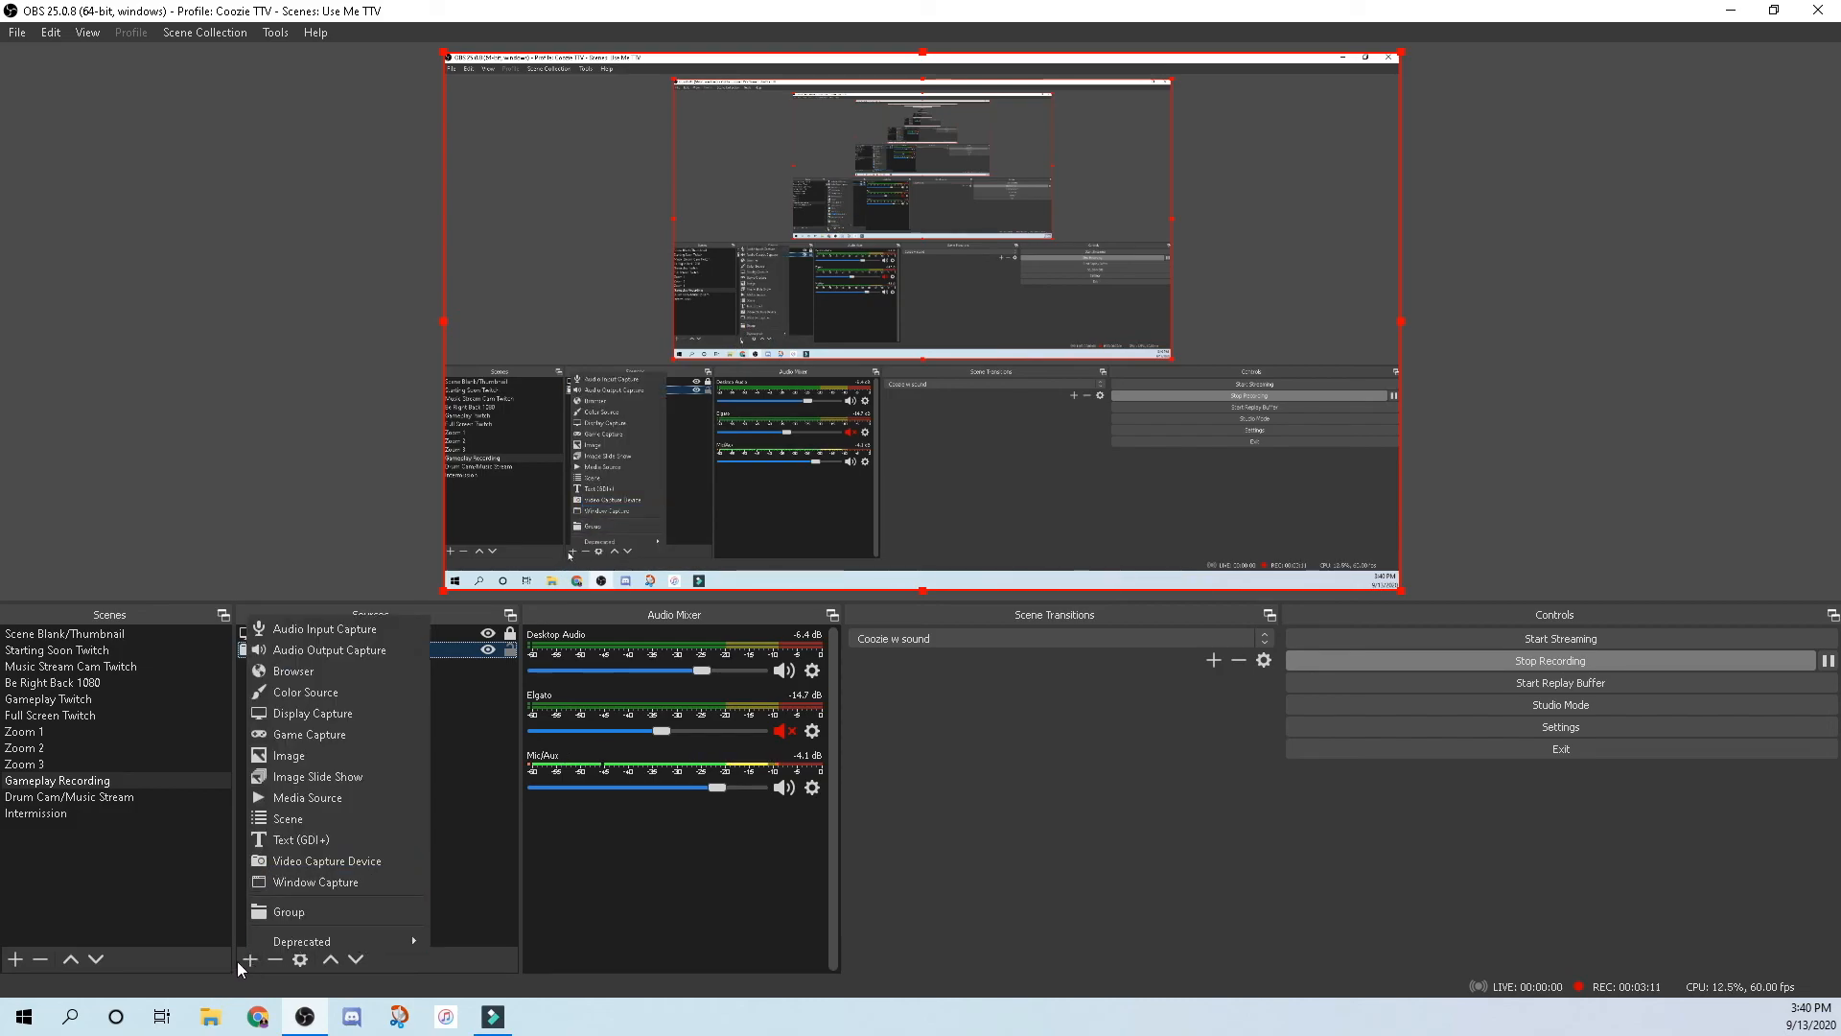
click(337, 865)
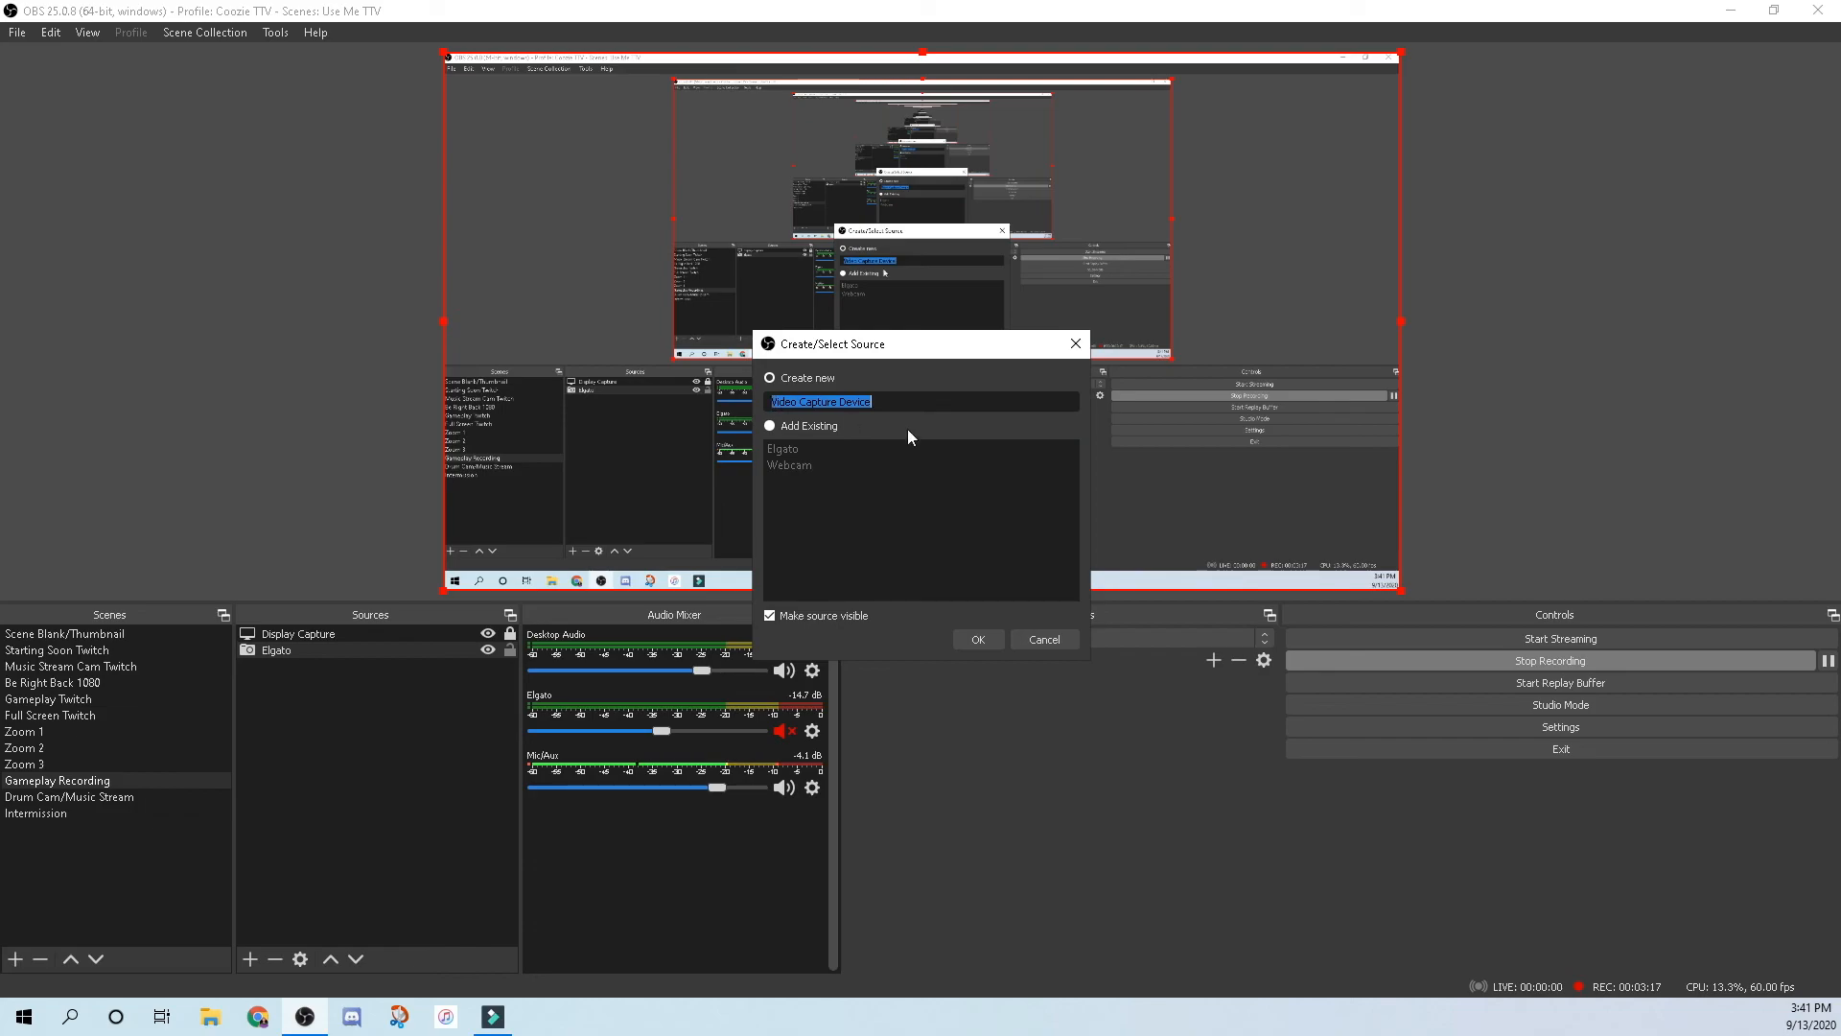
click(769, 425)
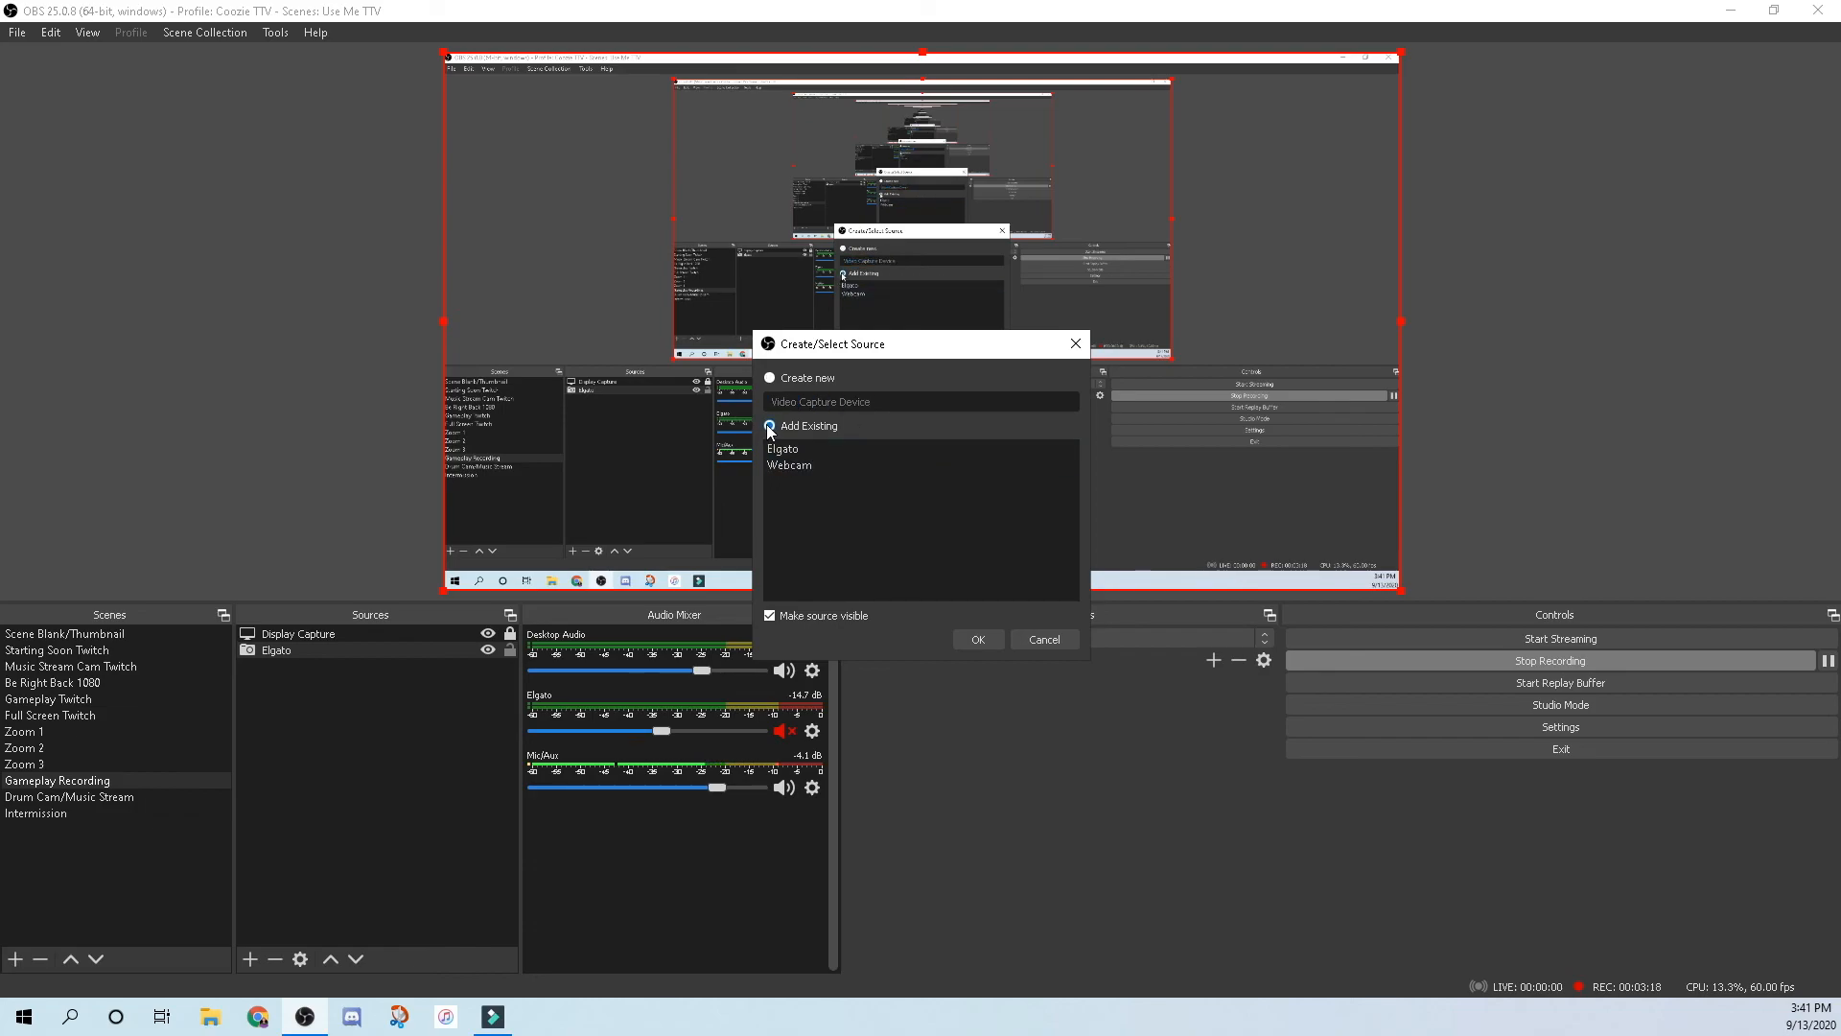
click(800, 466)
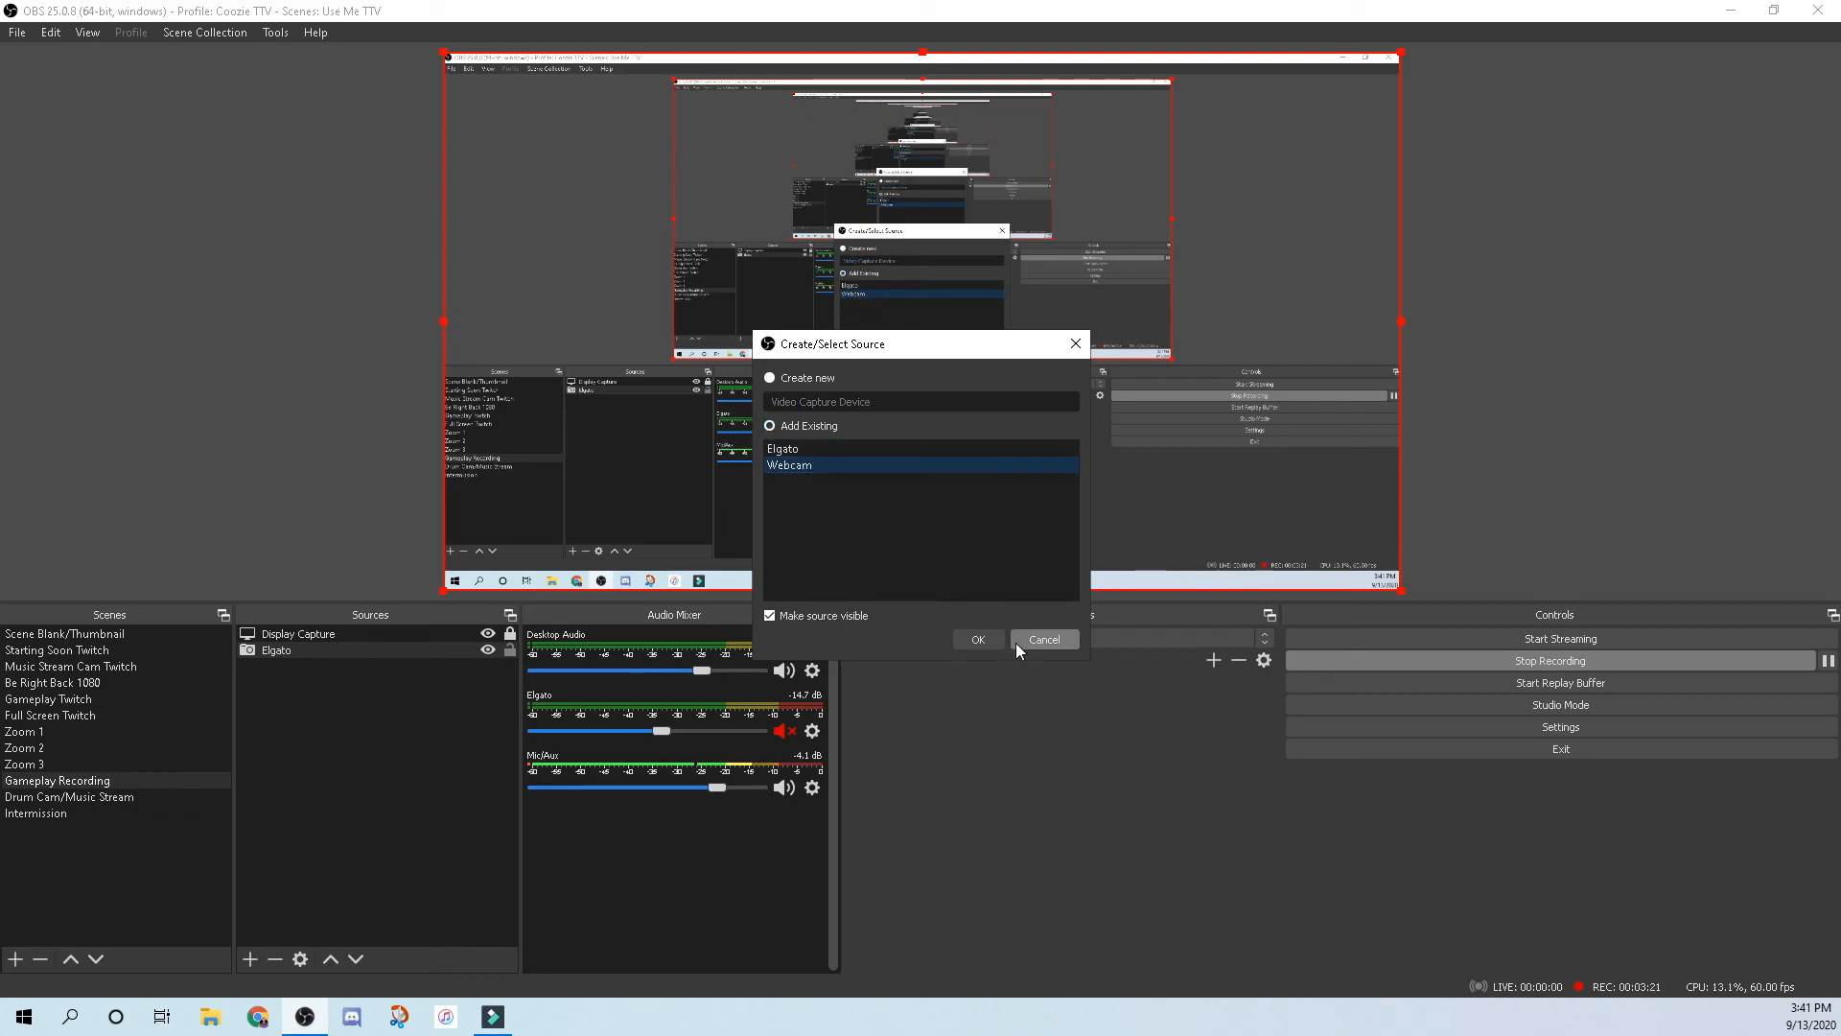
click(972, 638)
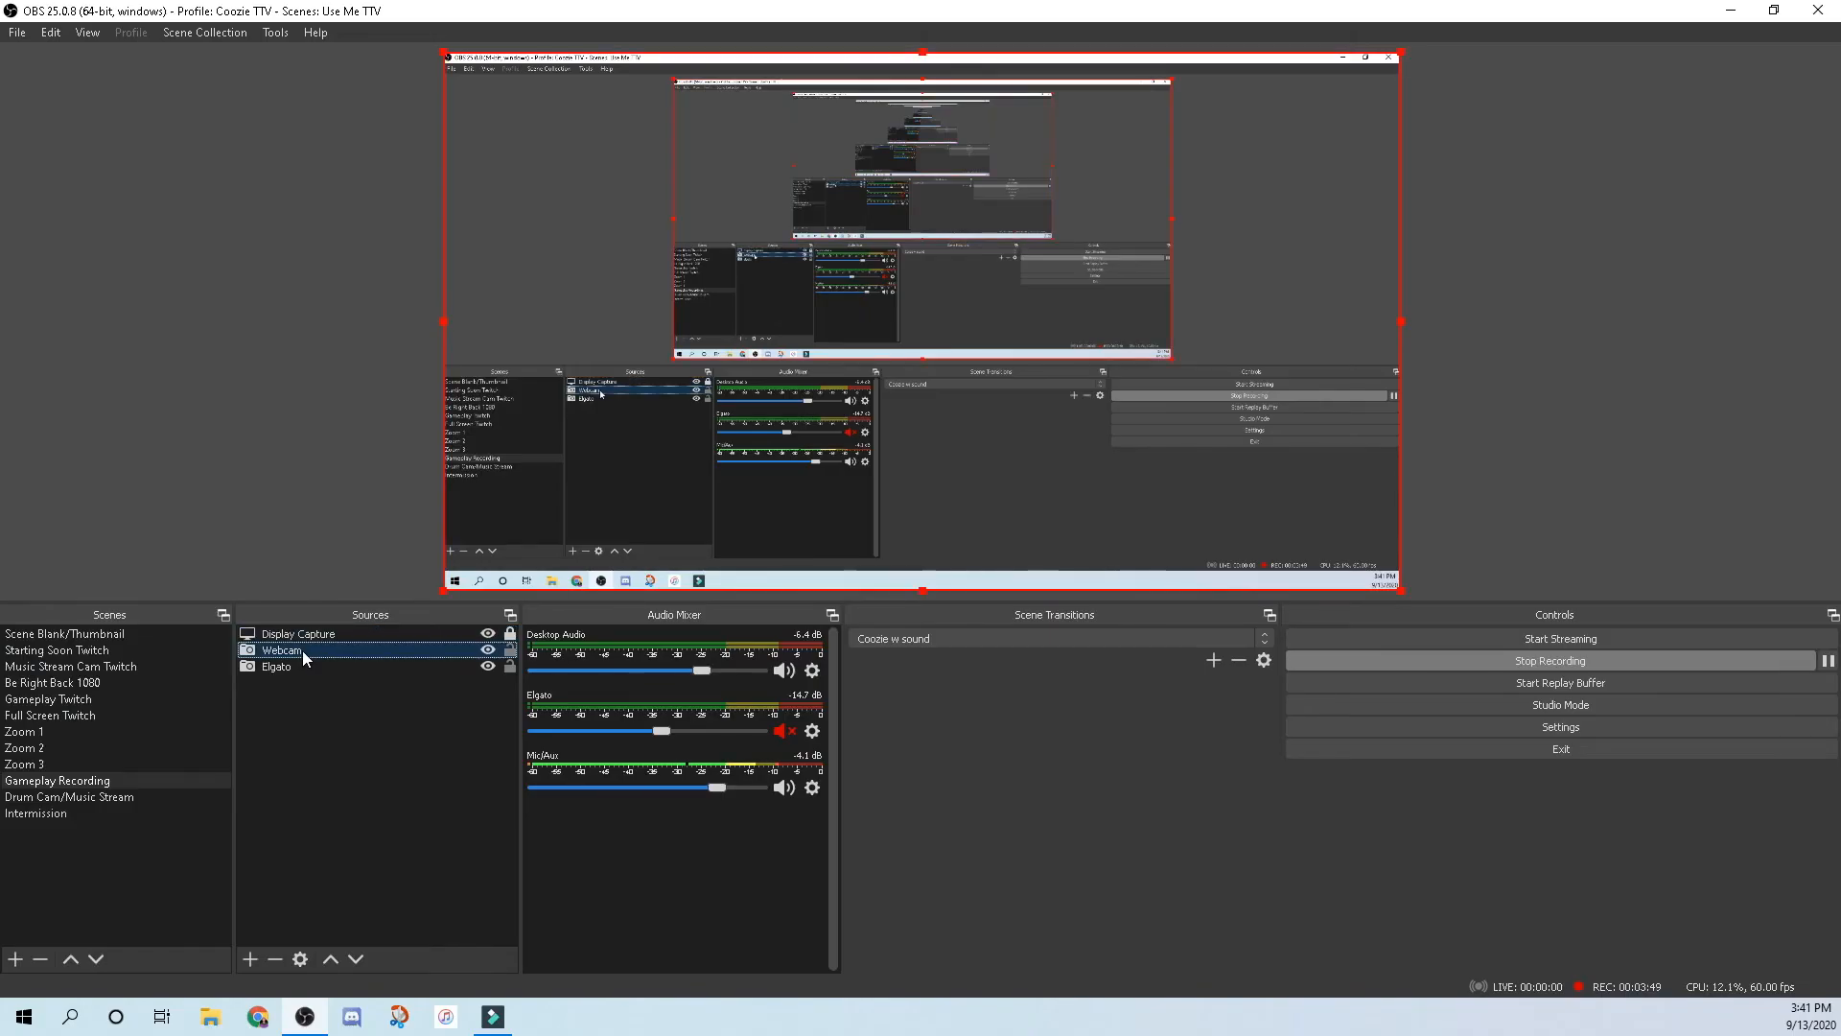
Open the Webcam properties and keep its resolution at 1920x1080.
double_click(302, 650)
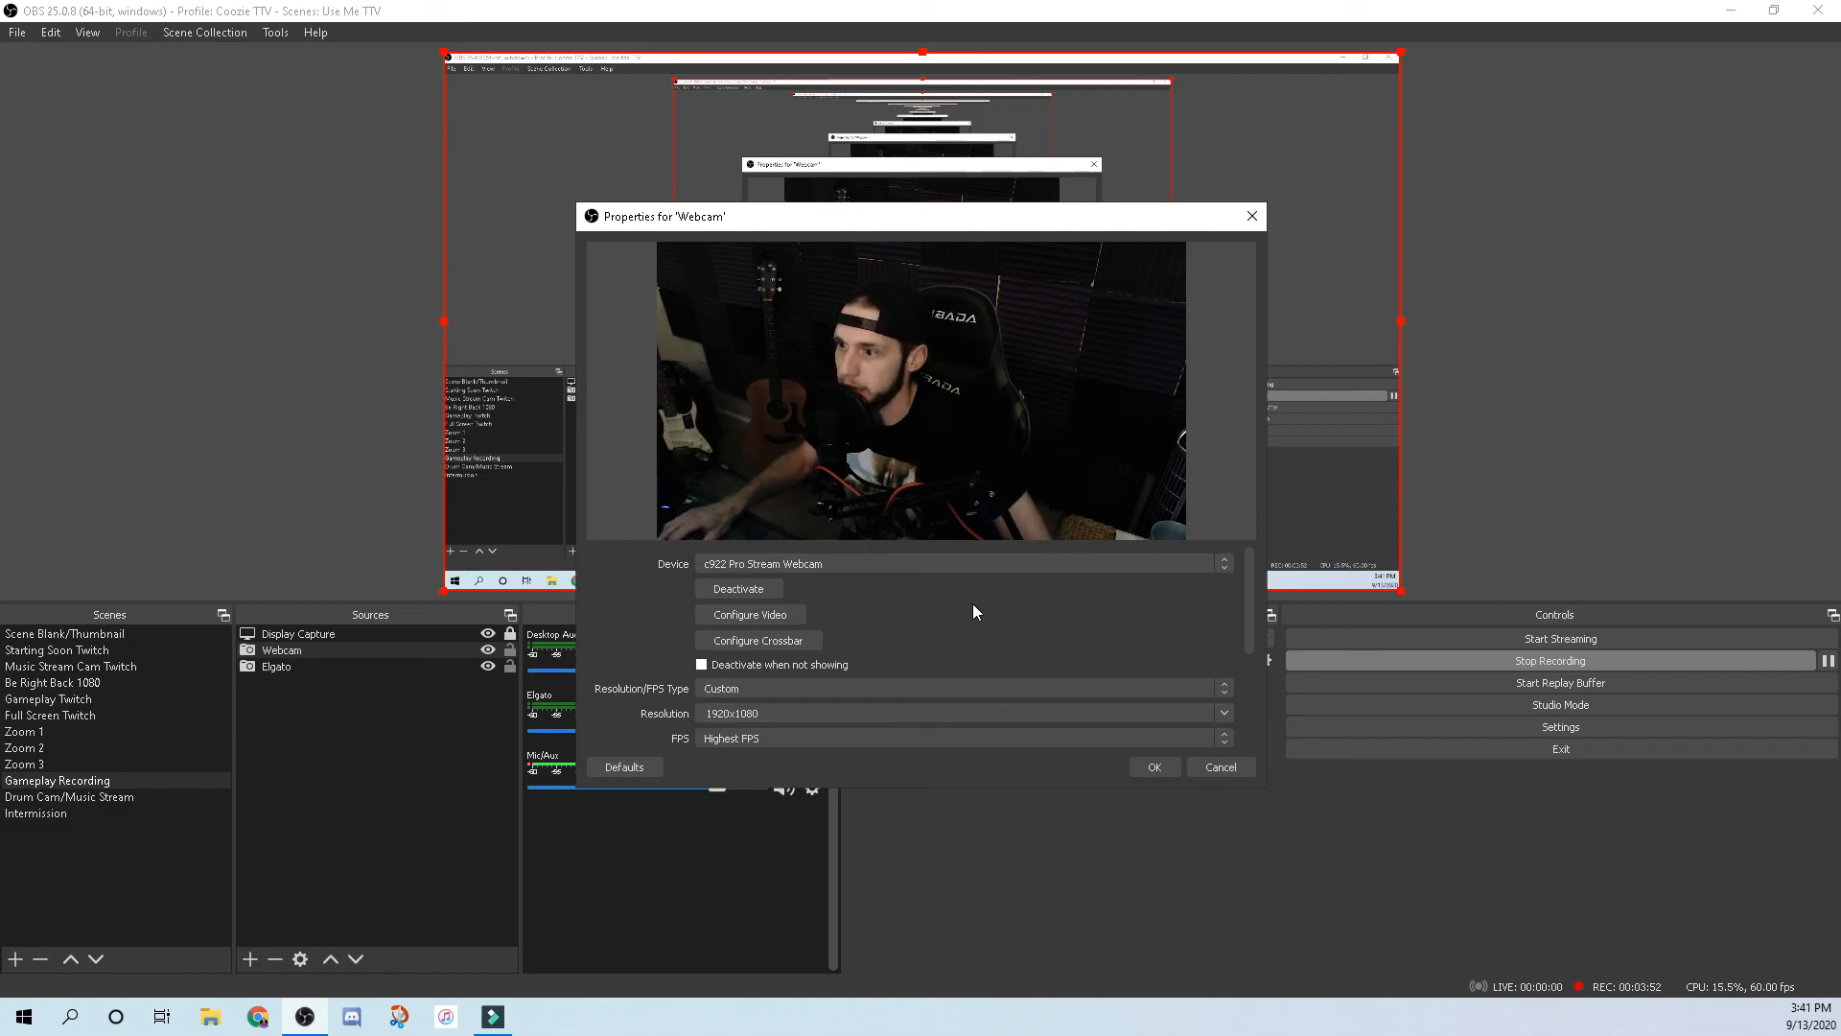
scroll(970, 602, down, 1)
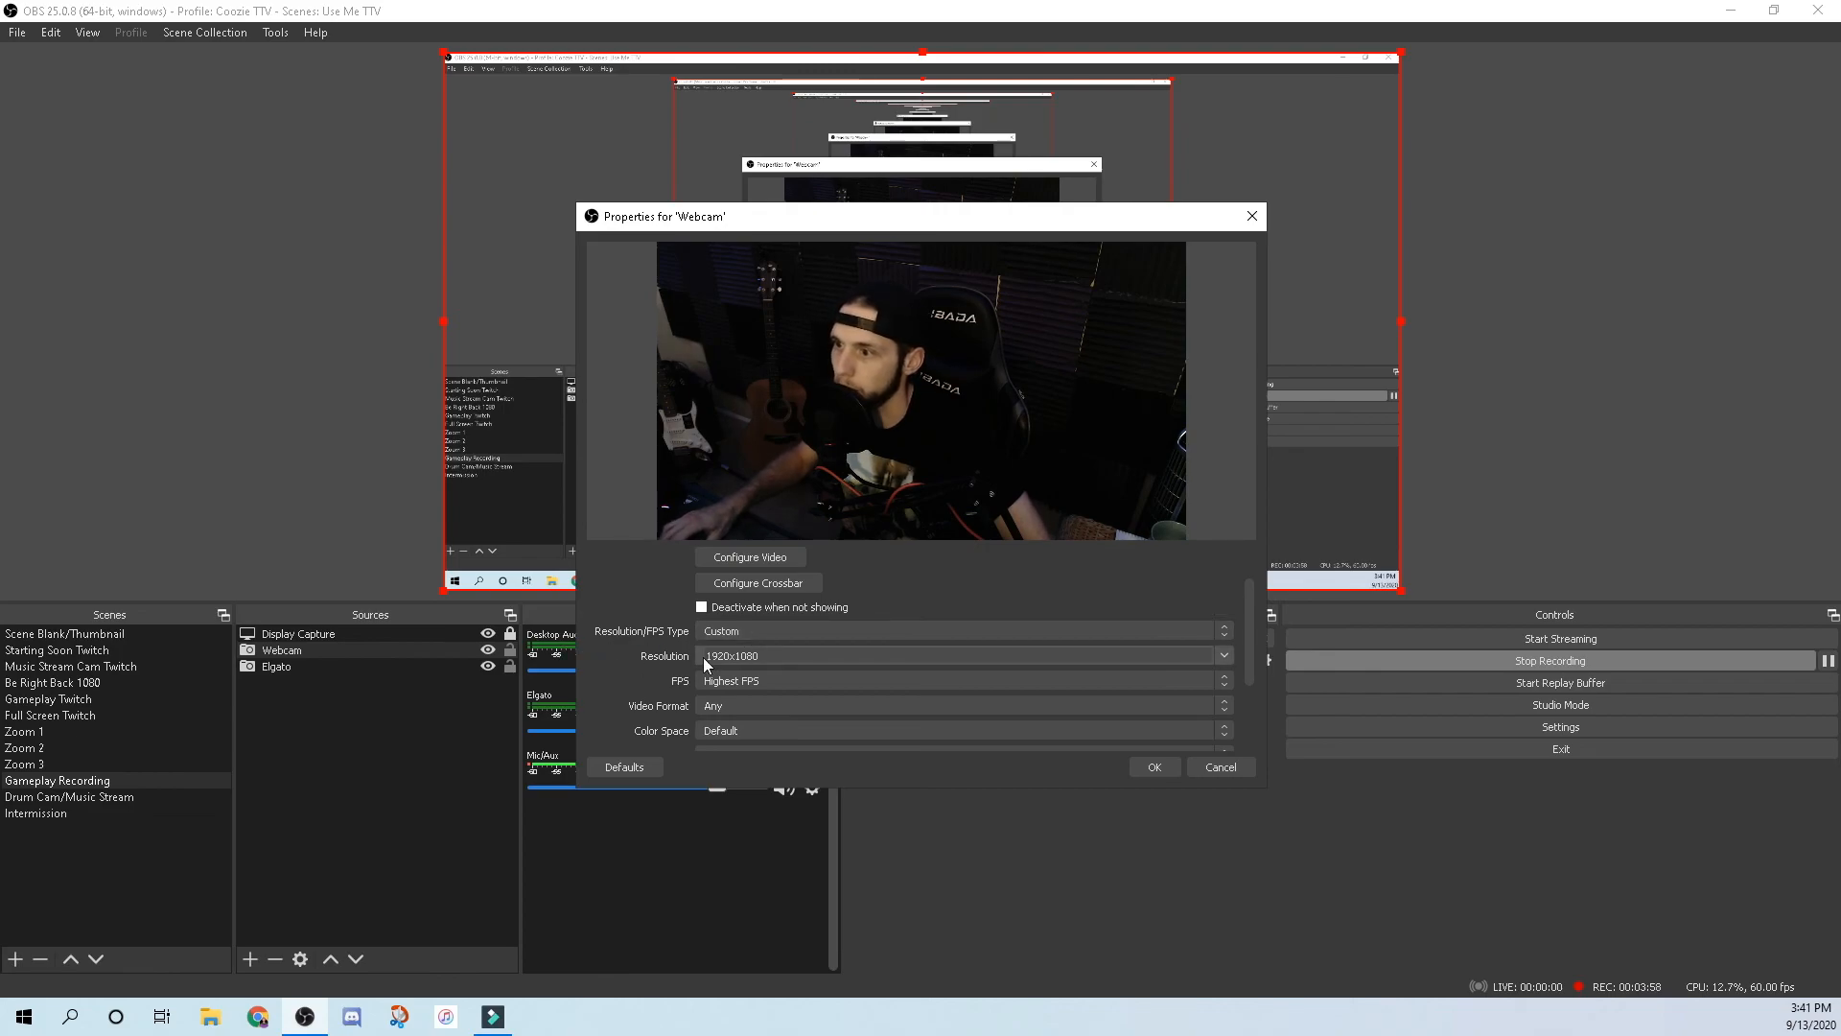
click(1224, 657)
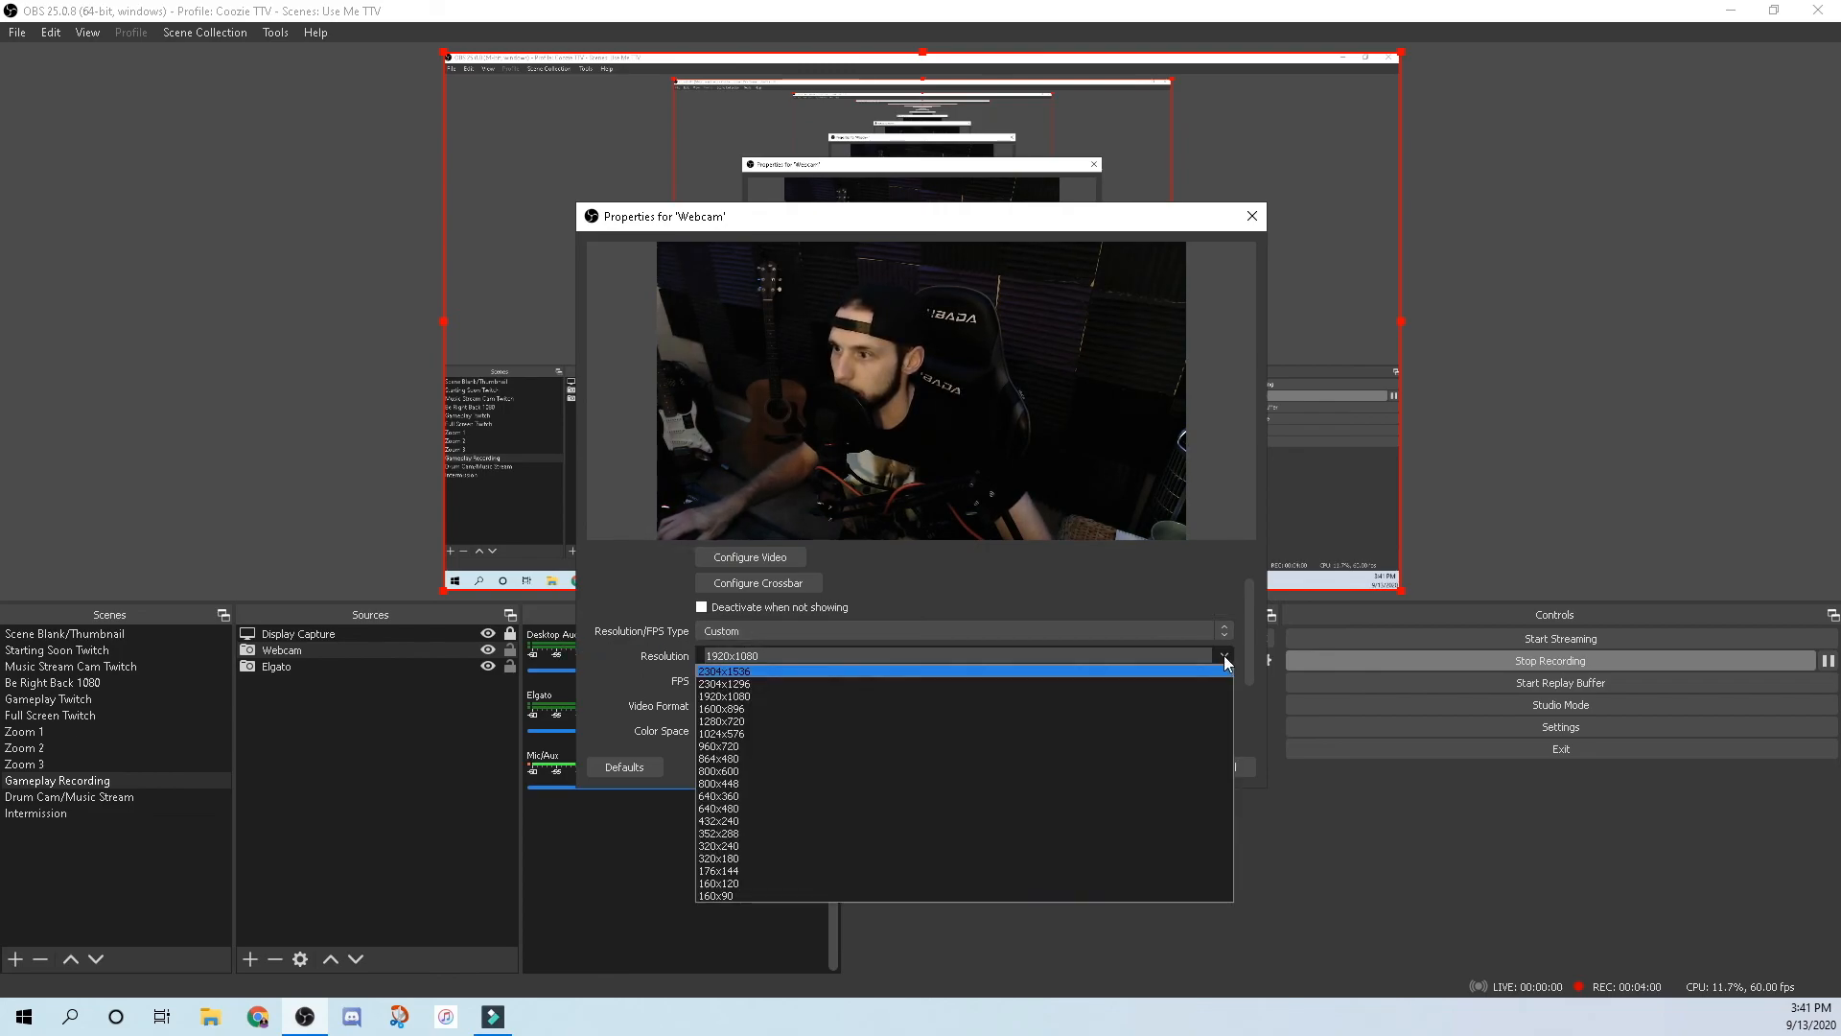
click(1225, 656)
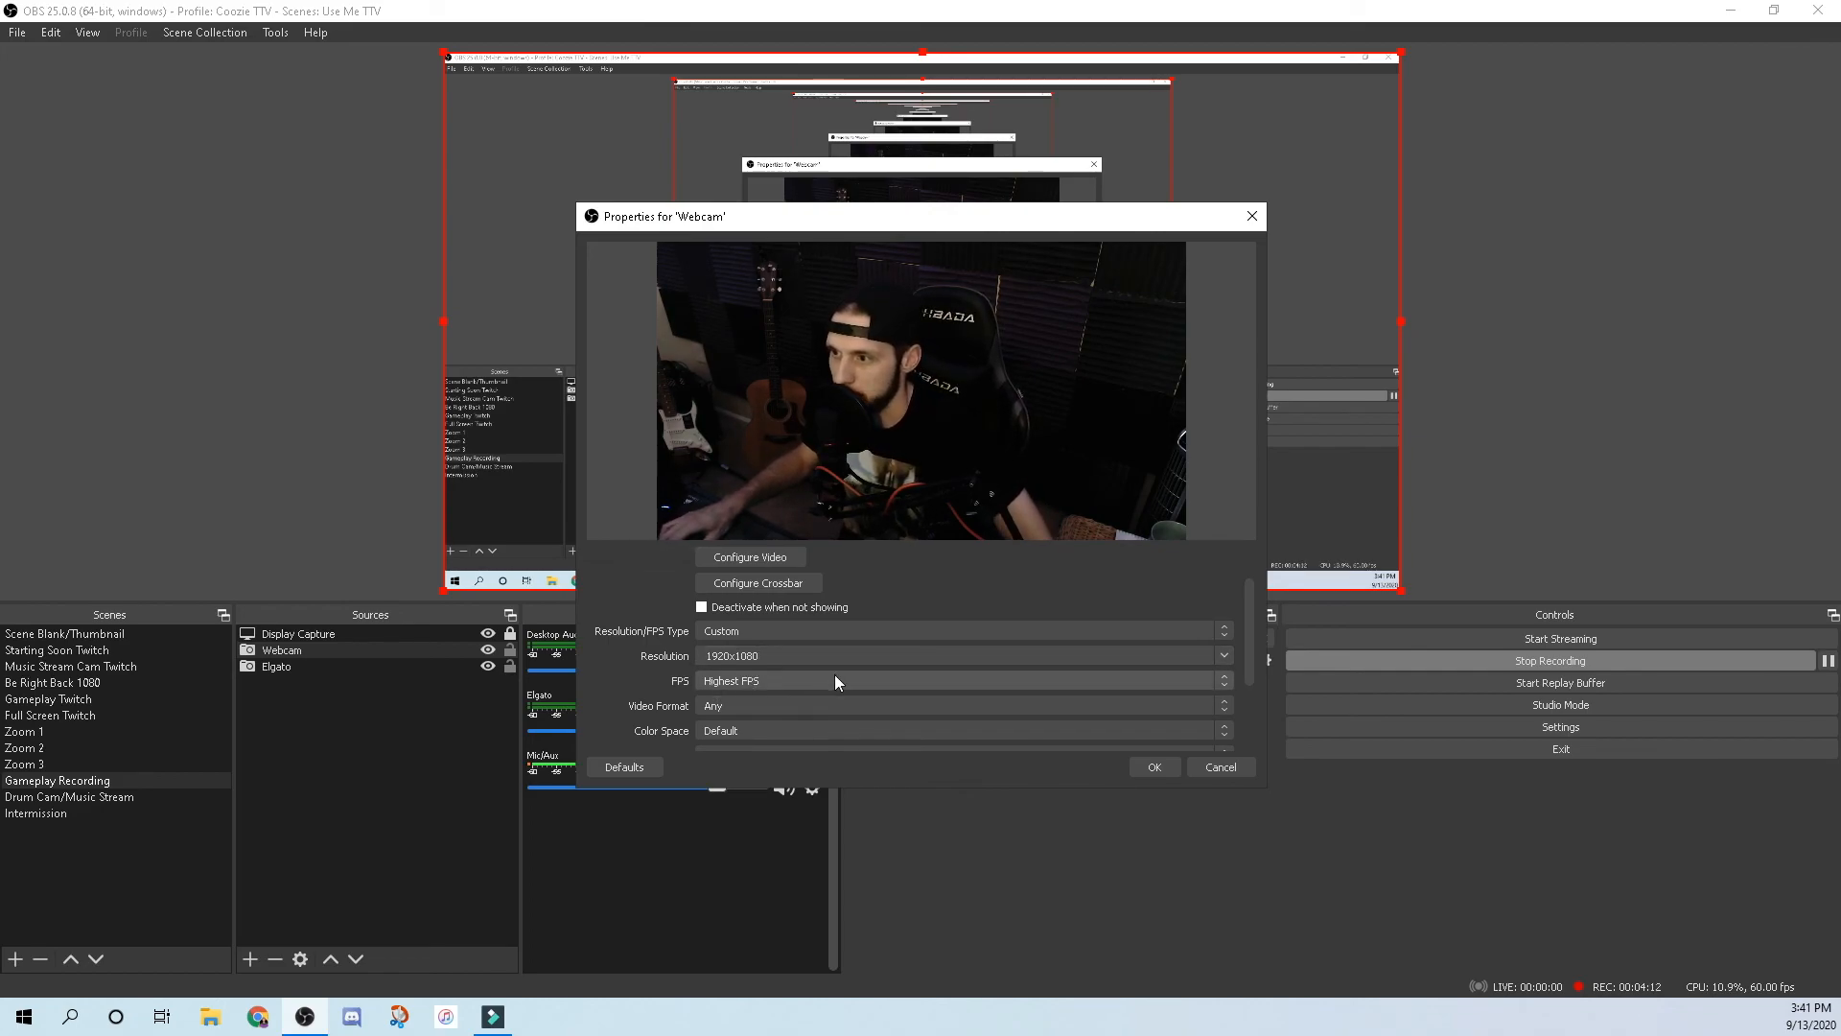
Bring up the c922 camera's video adjustment settings via Configure Video.
scroll(638, 688, down, 1)
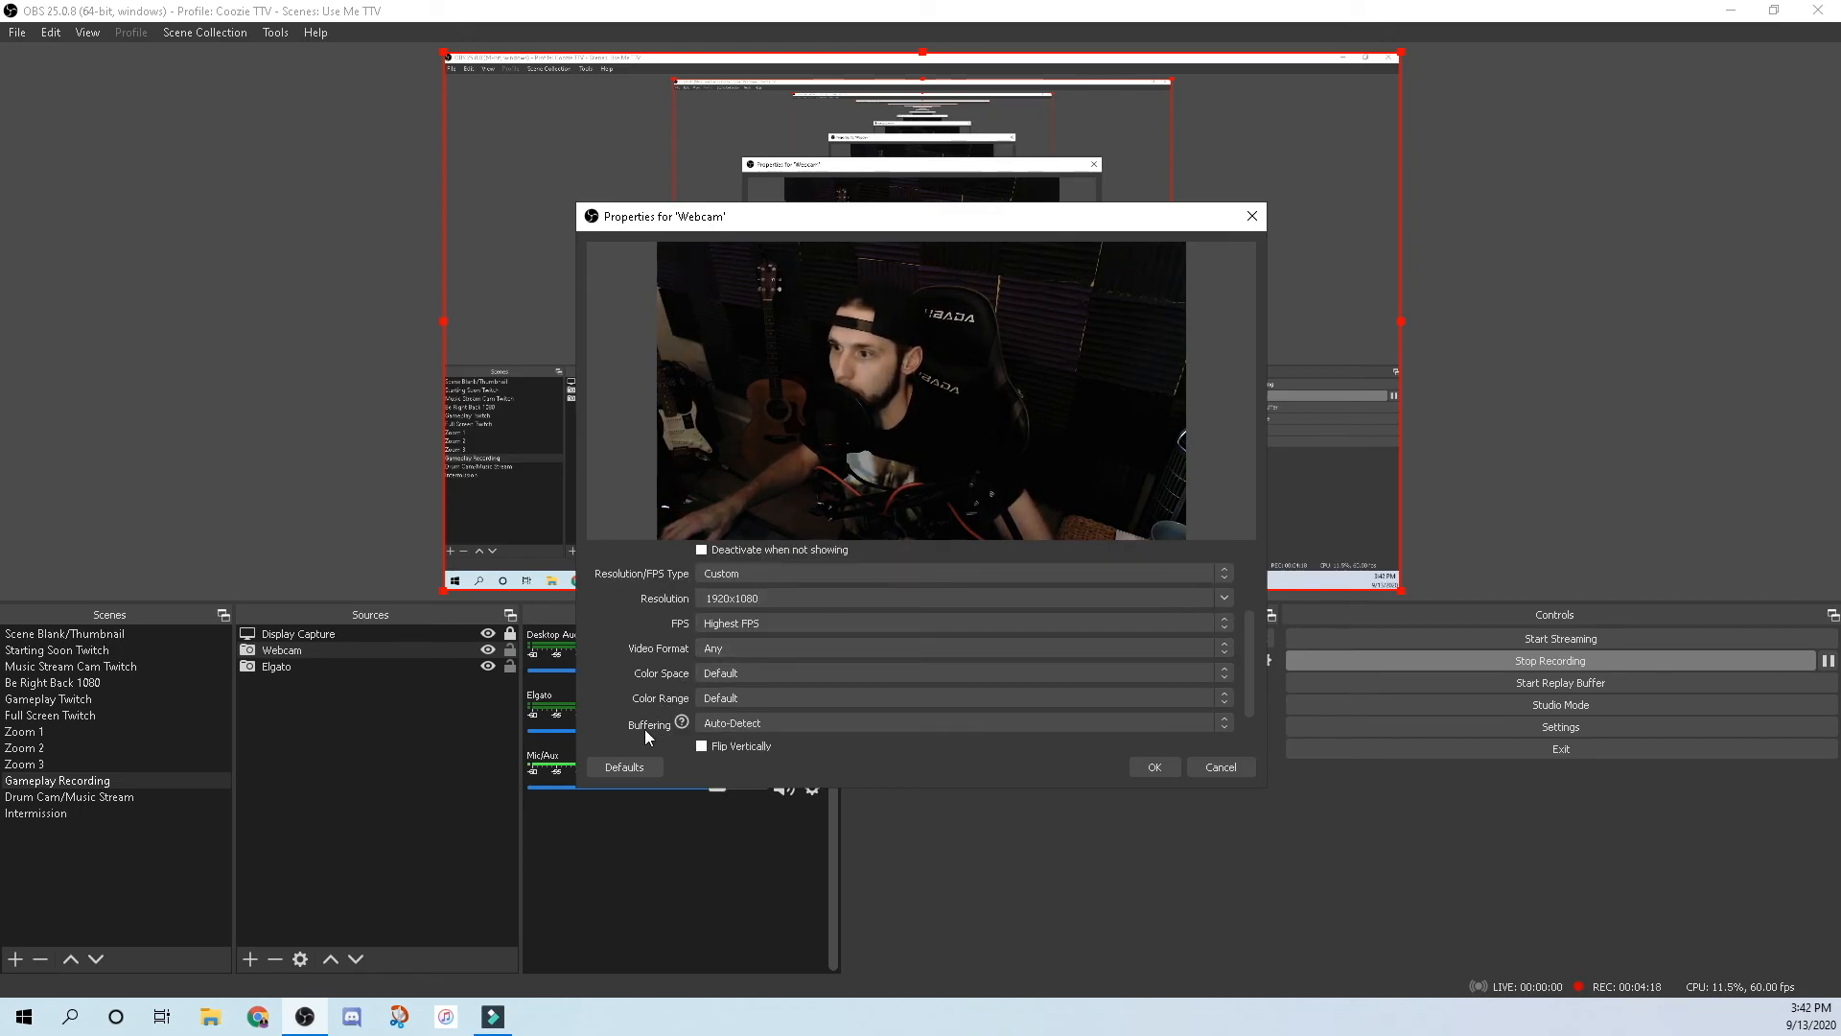
scroll(607, 691, up, 1)
scroll(607, 690, up, 1)
click(779, 617)
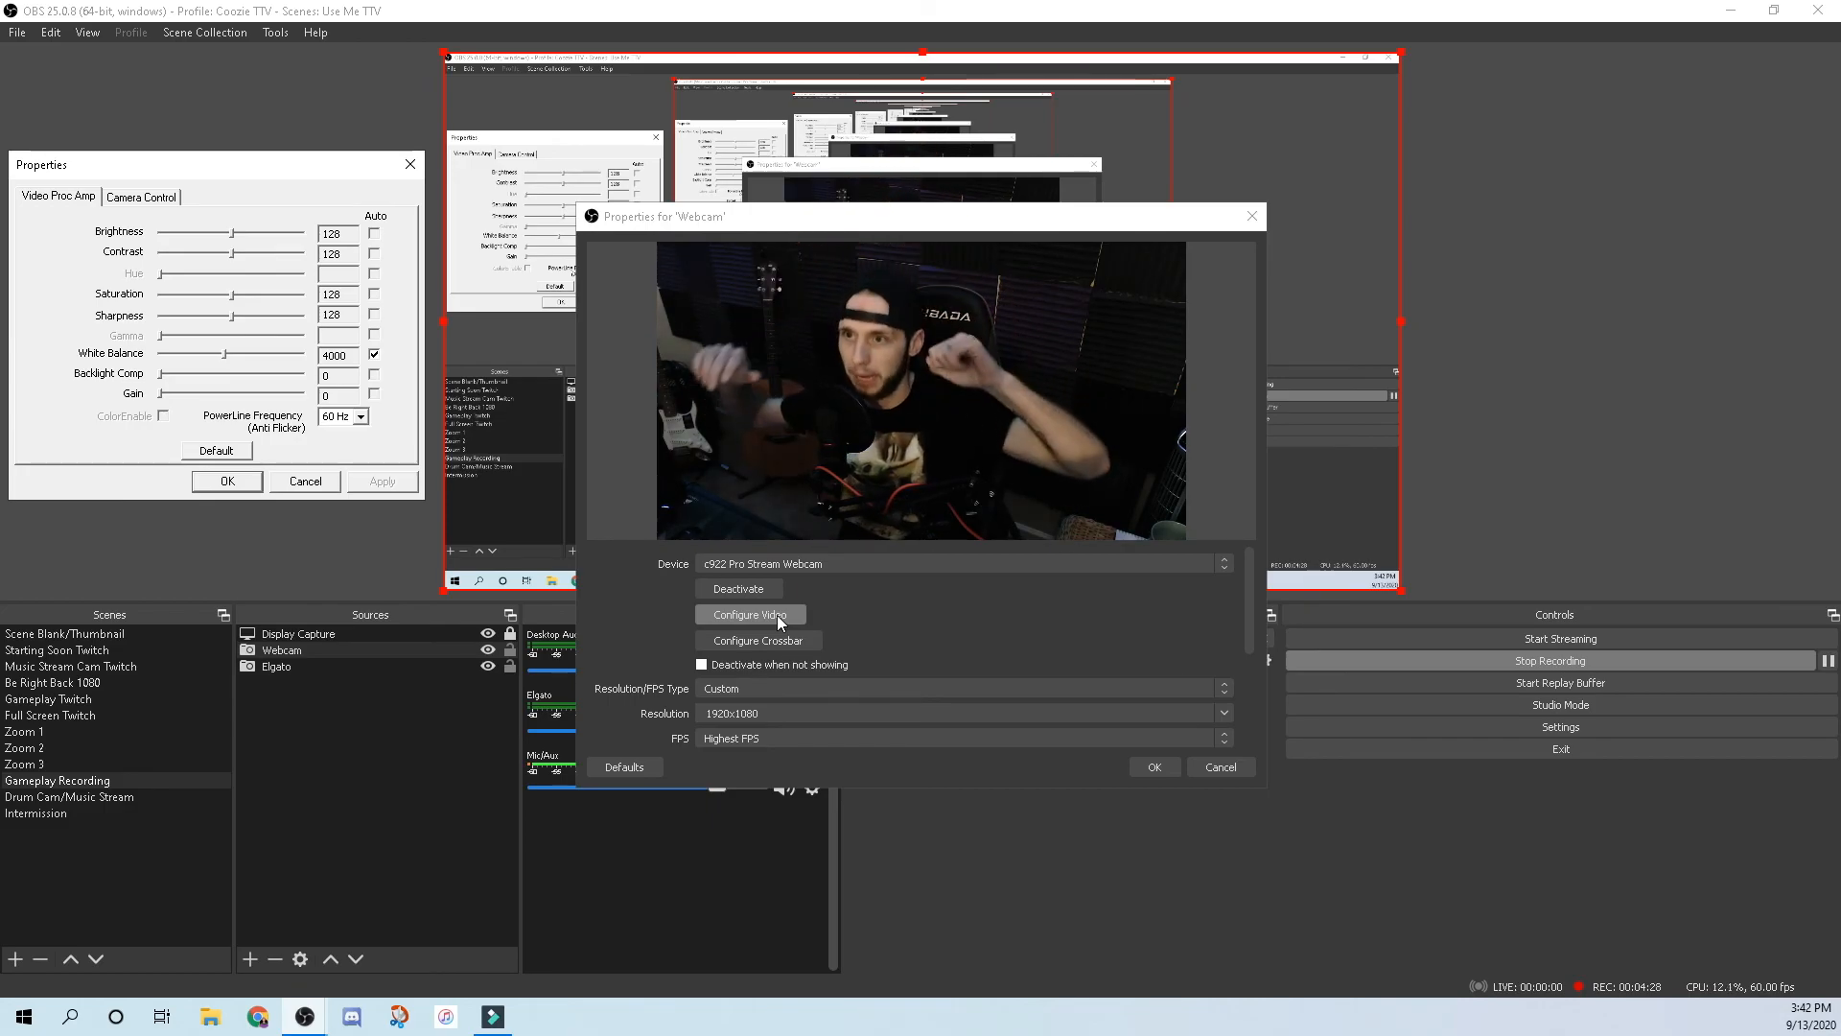
Toggle Low Light Compensation on, then off, in Camera Control and apply.
drag(211, 171, 503, 234)
click(827, 319)
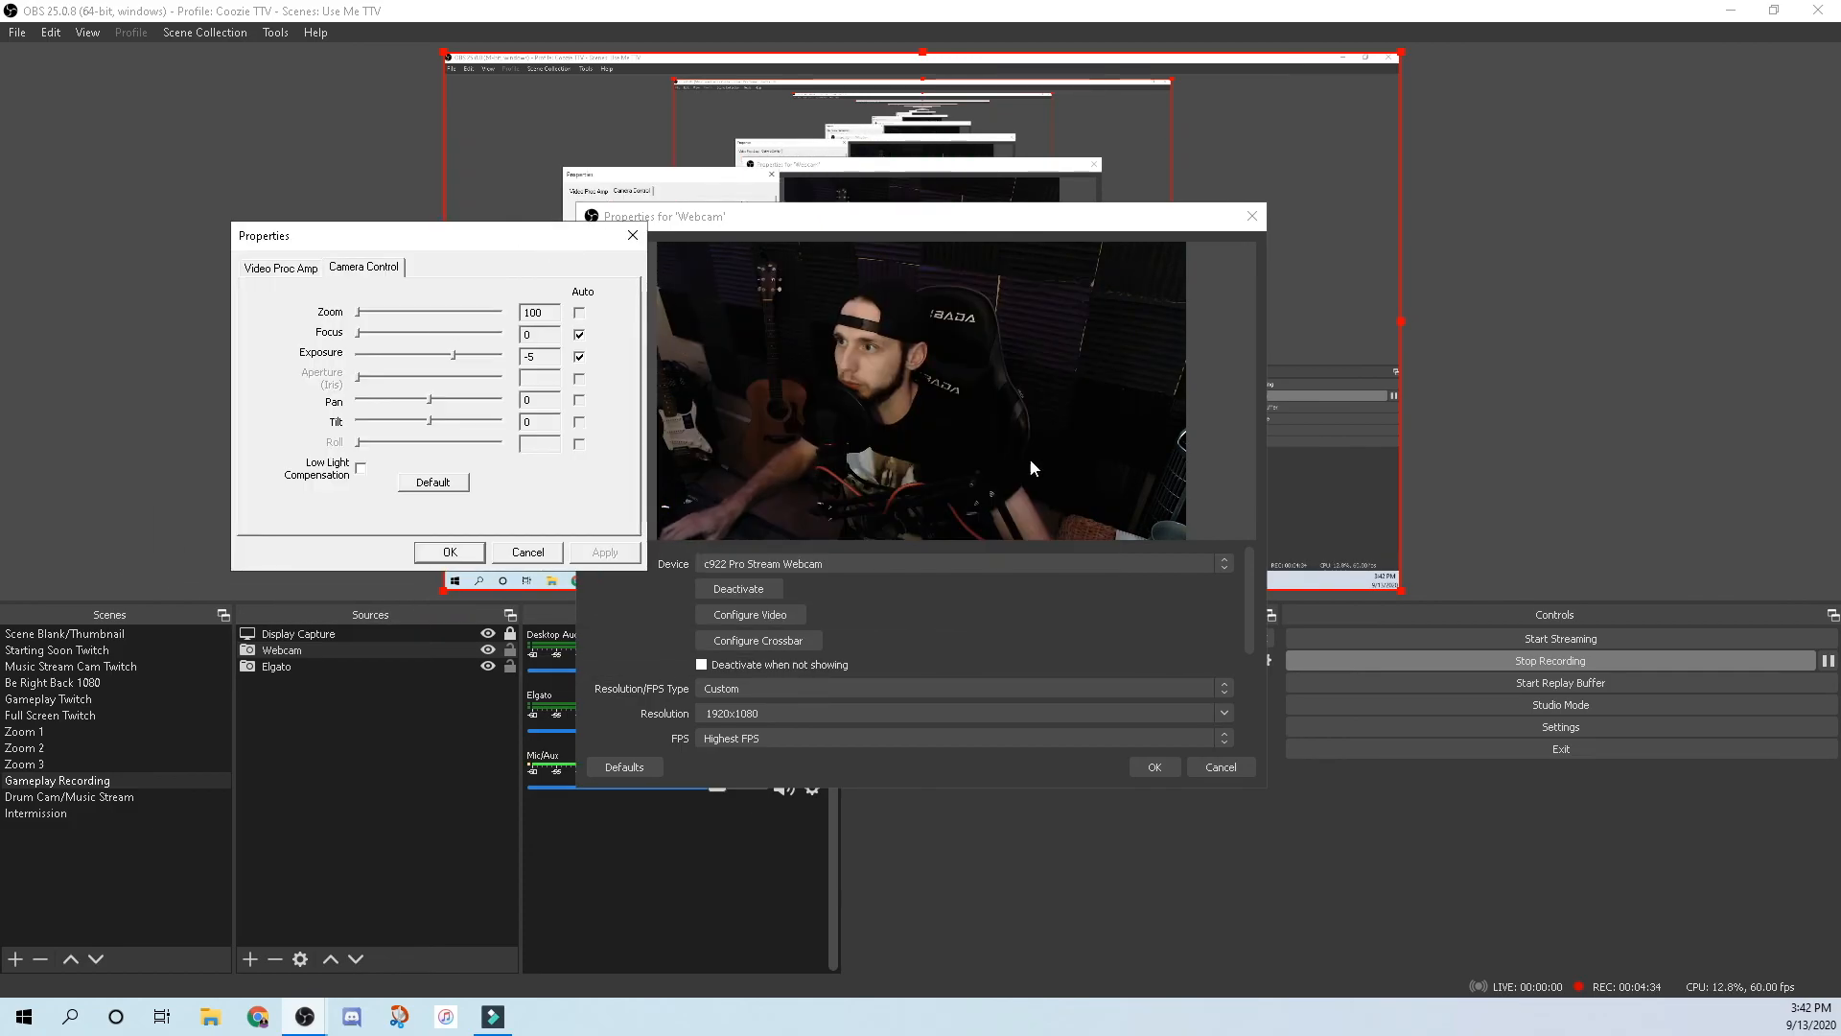
click(362, 468)
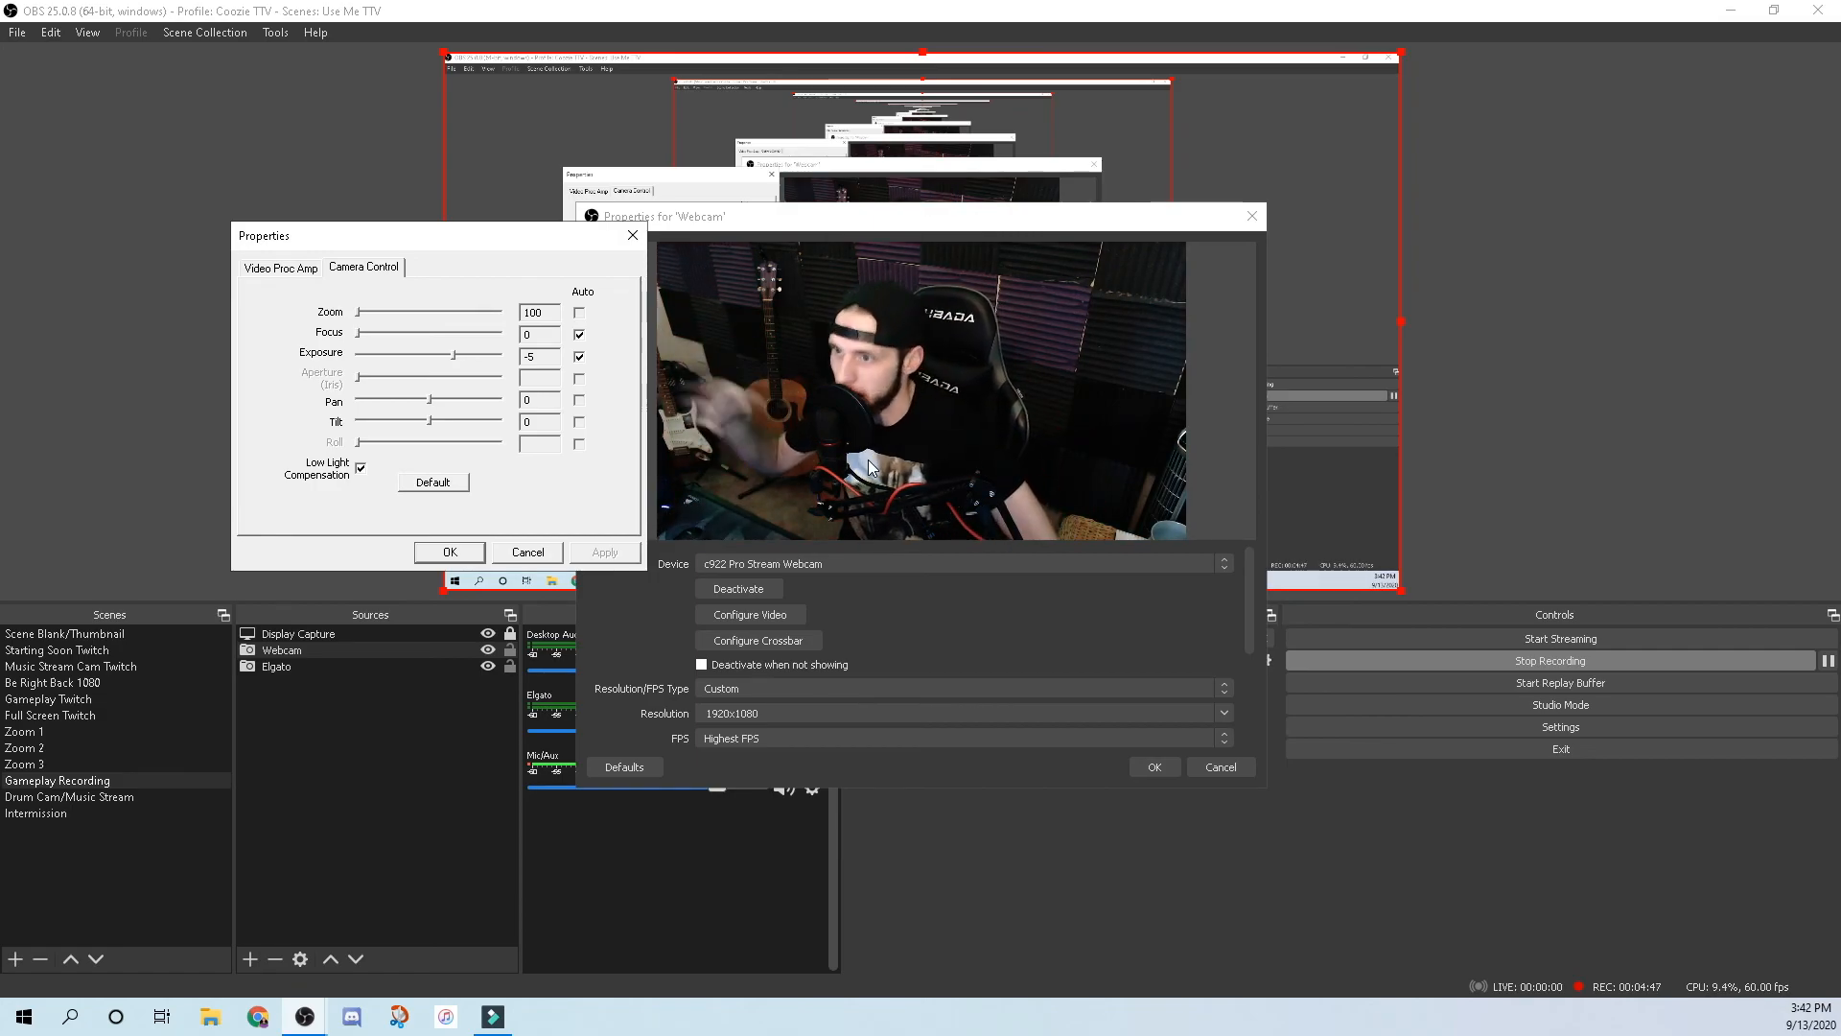
click(360, 469)
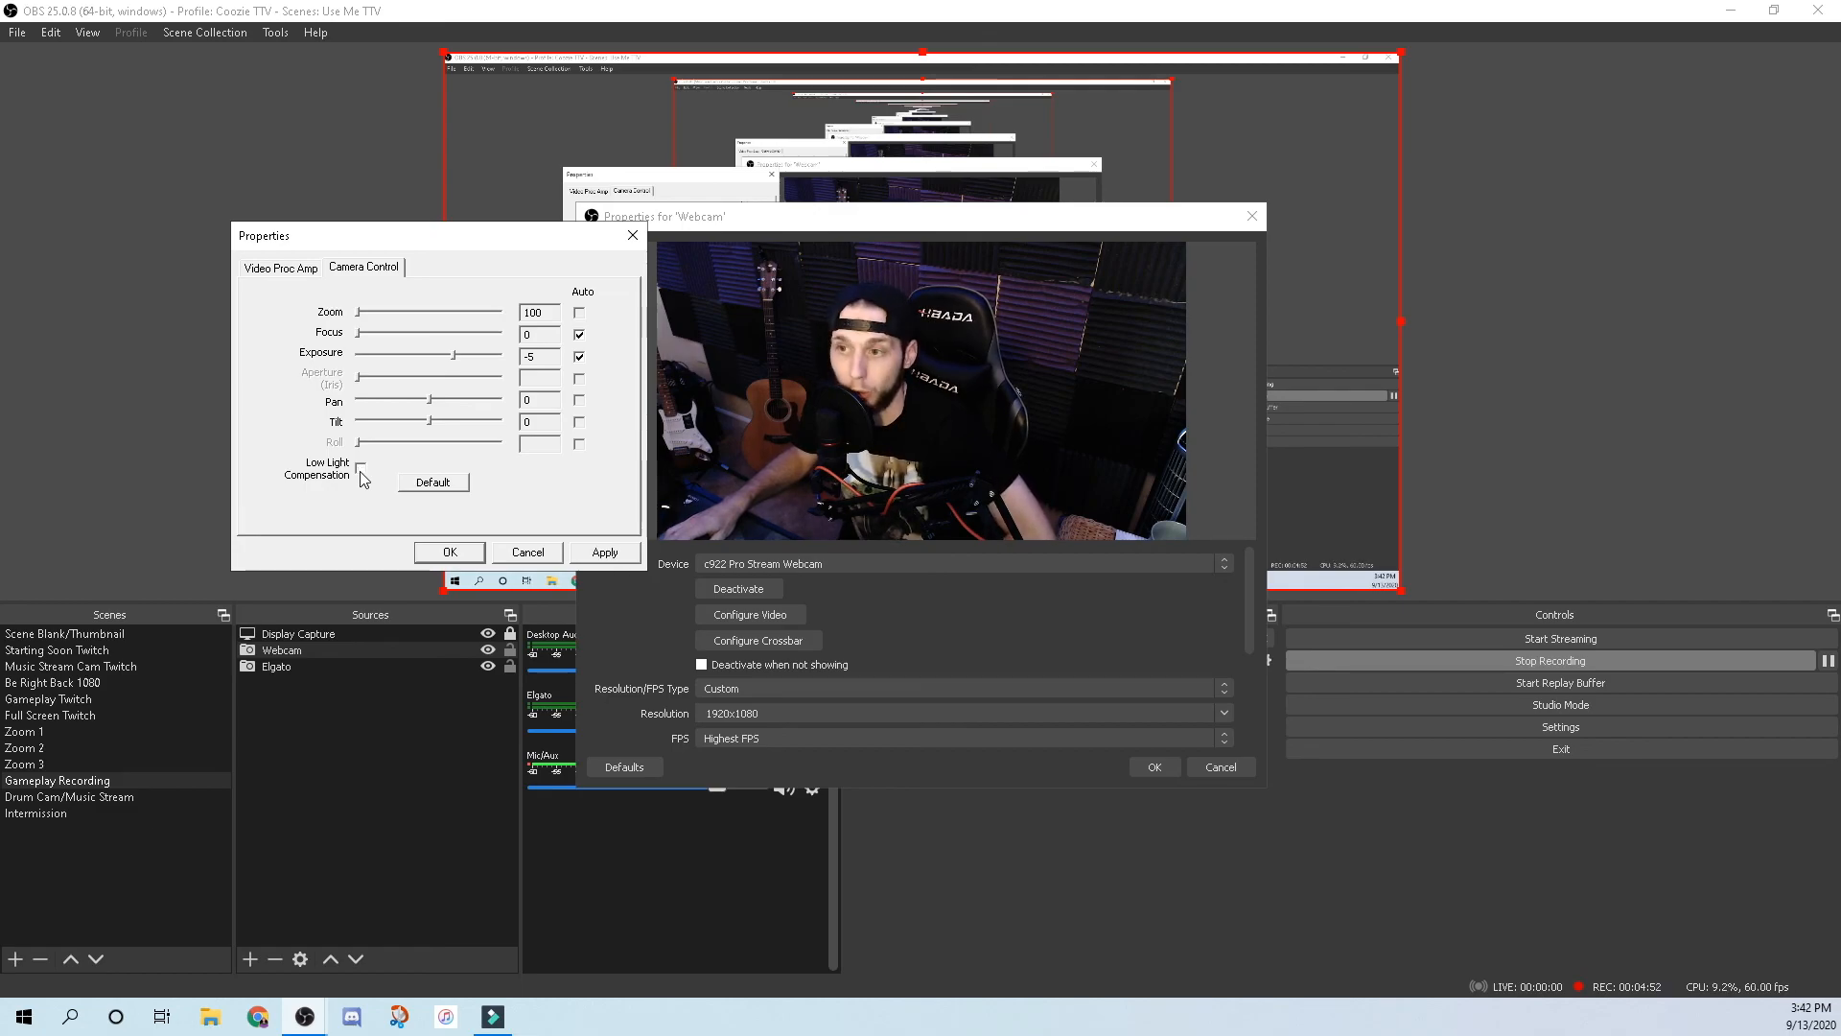
click(608, 555)
click(606, 553)
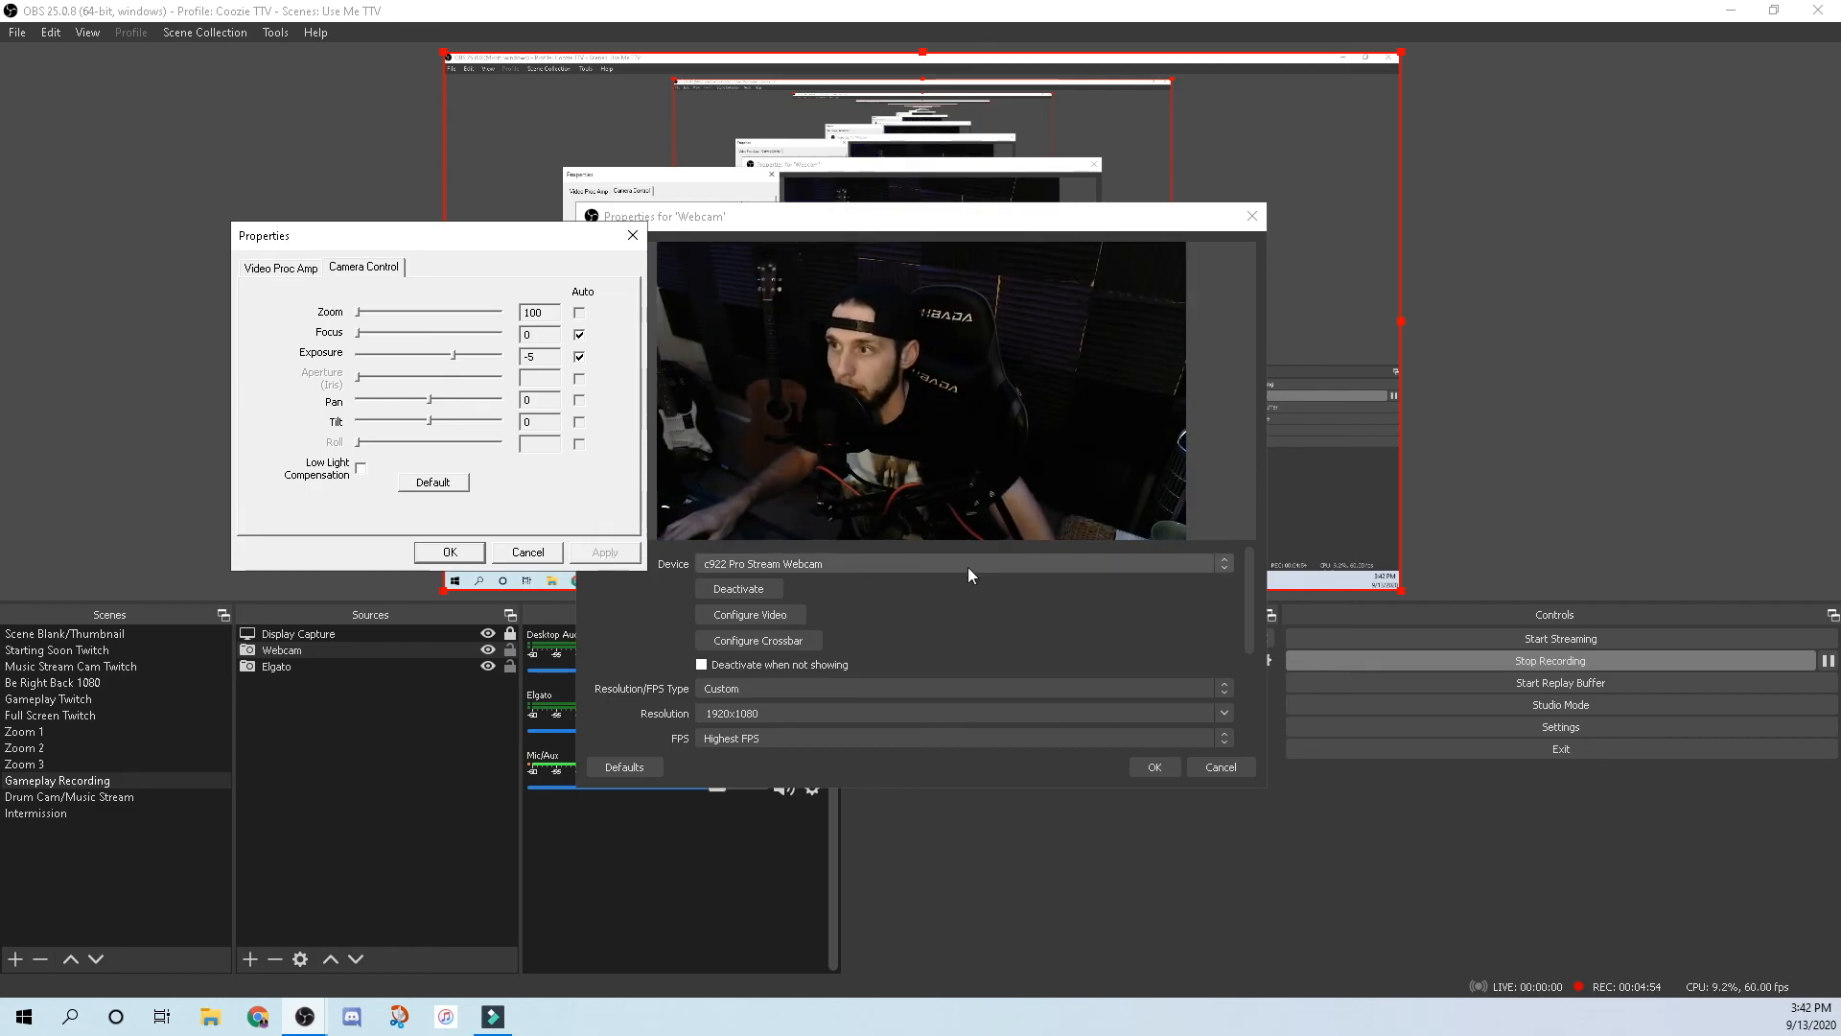
Glance over the camera adjustment tabs and close the camera settings with OK.
click(287, 268)
click(364, 269)
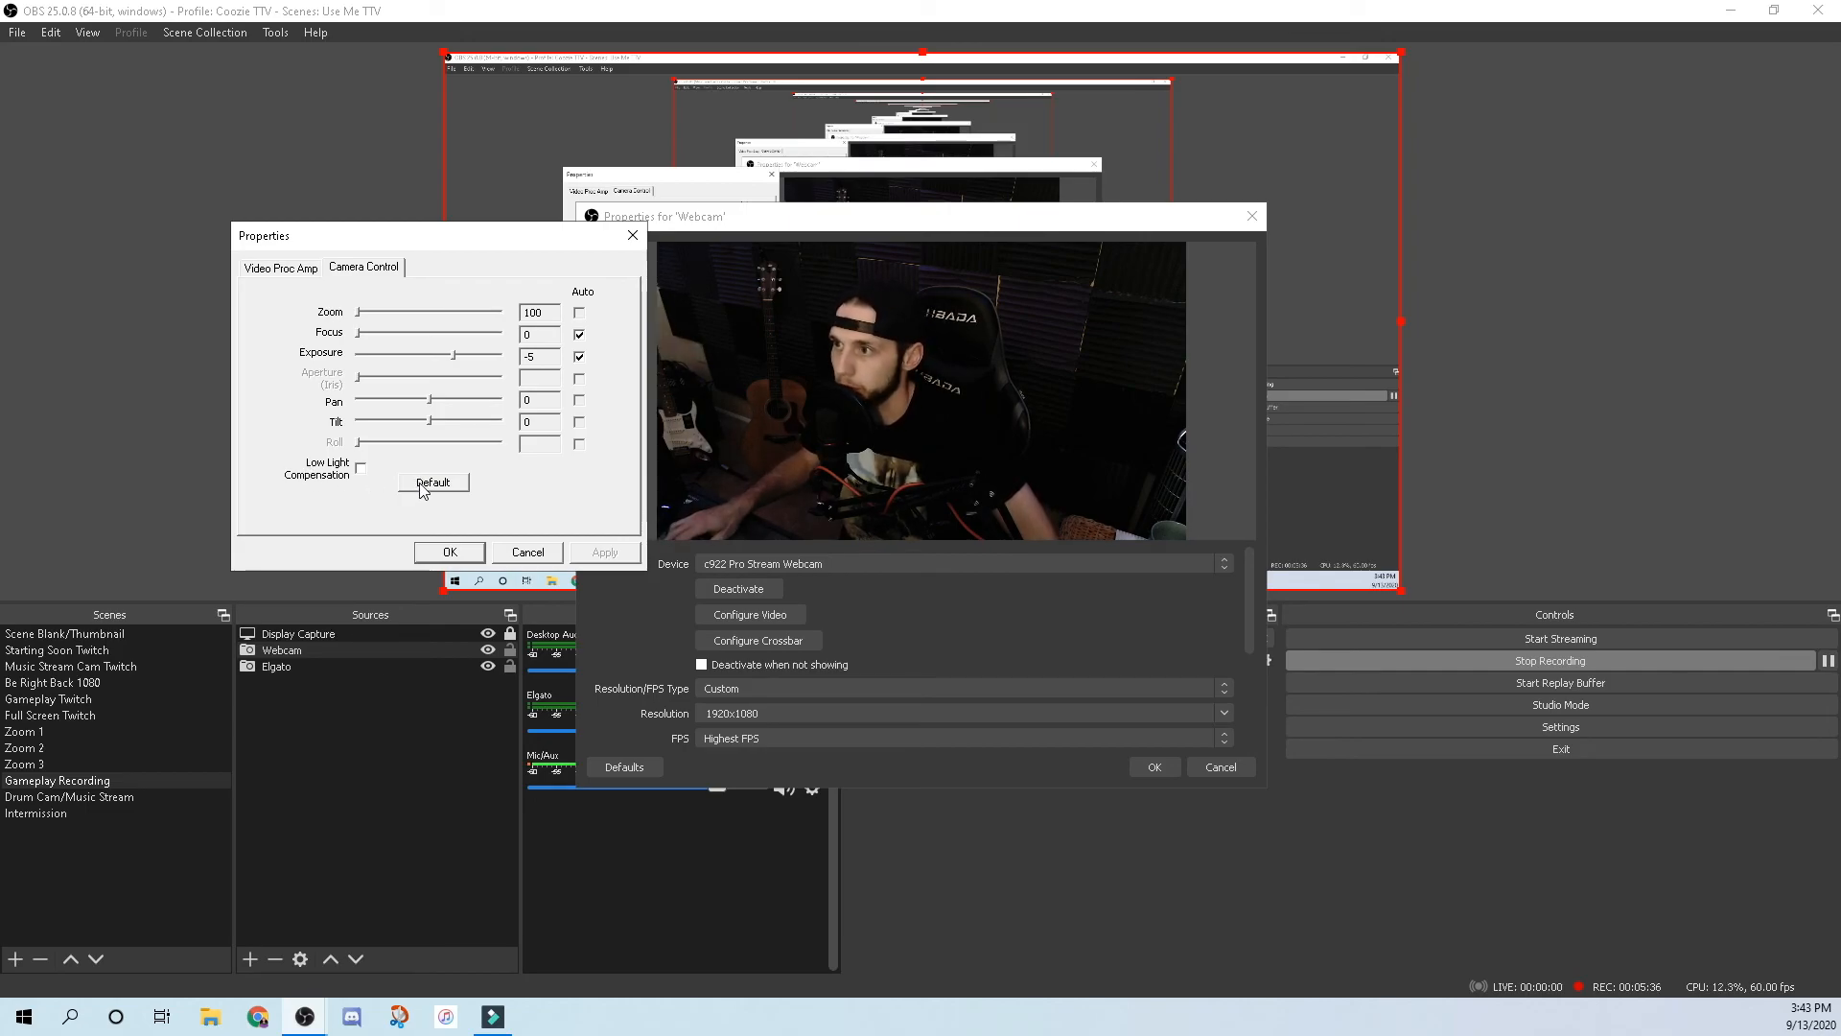
click(450, 553)
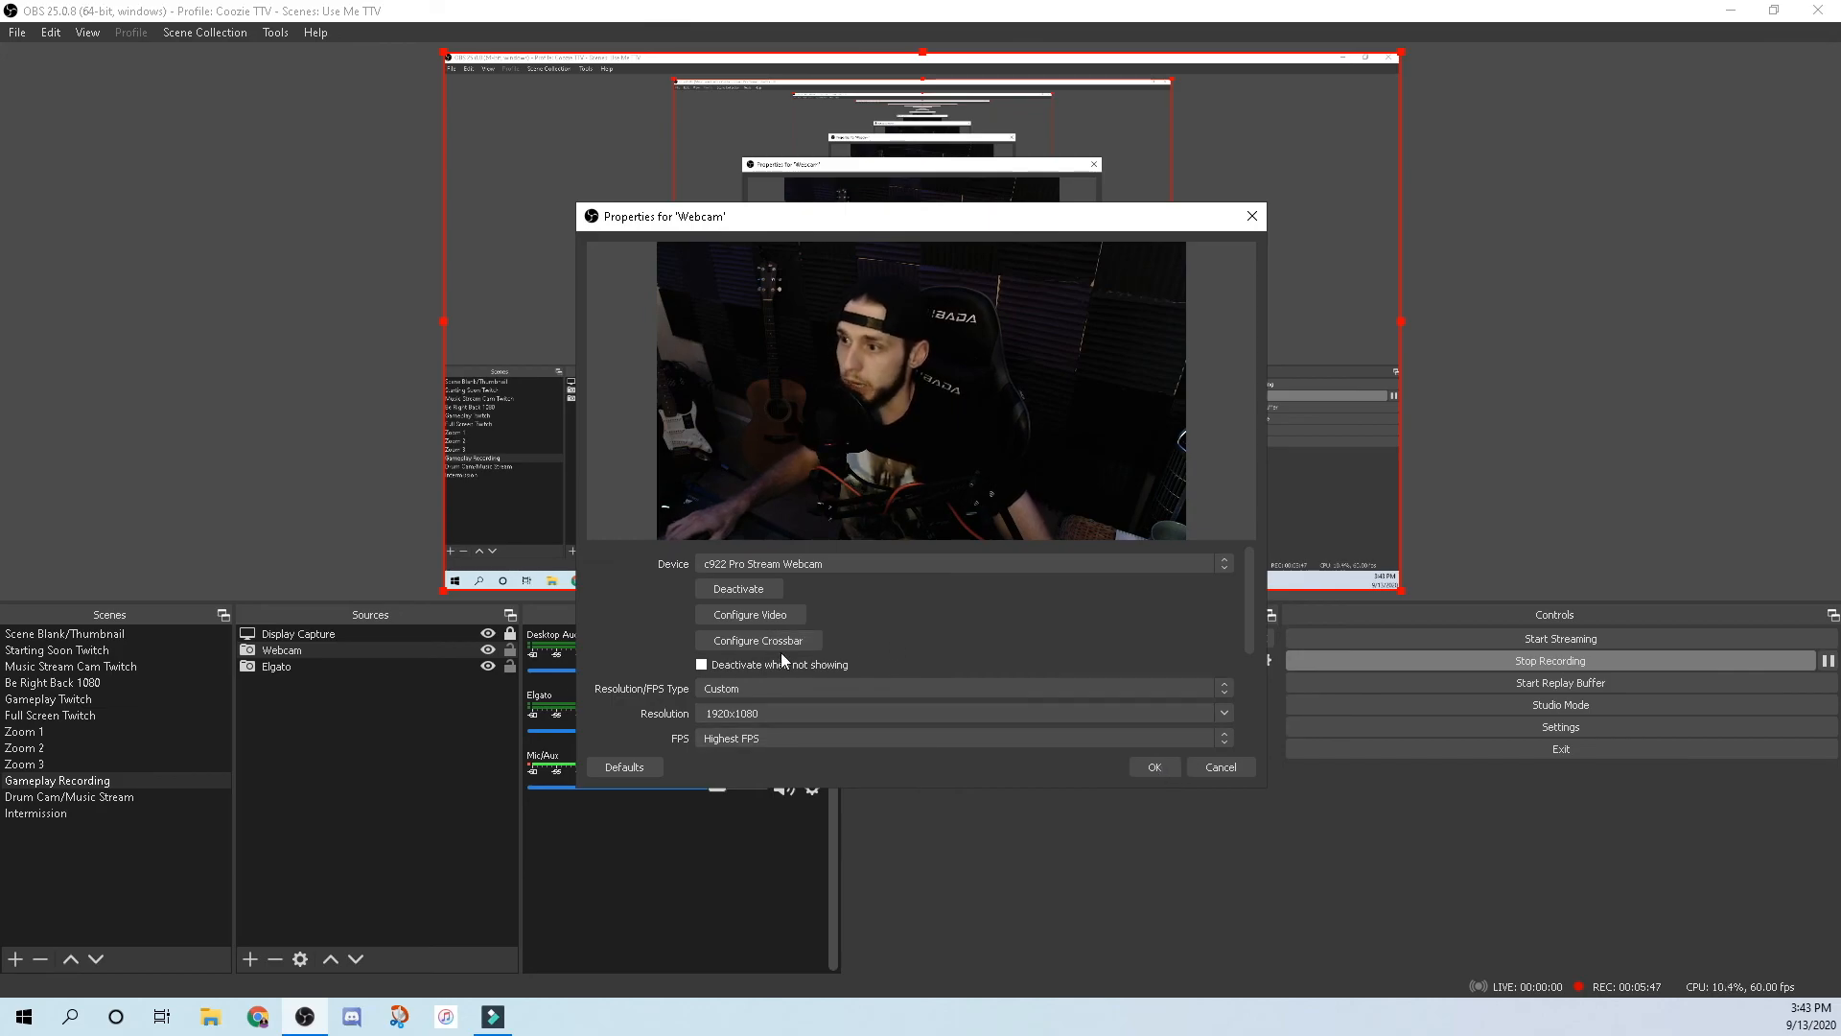
Confirm the Webcam properties, then shrink the webcam and move it to the middle-left.
click(1155, 768)
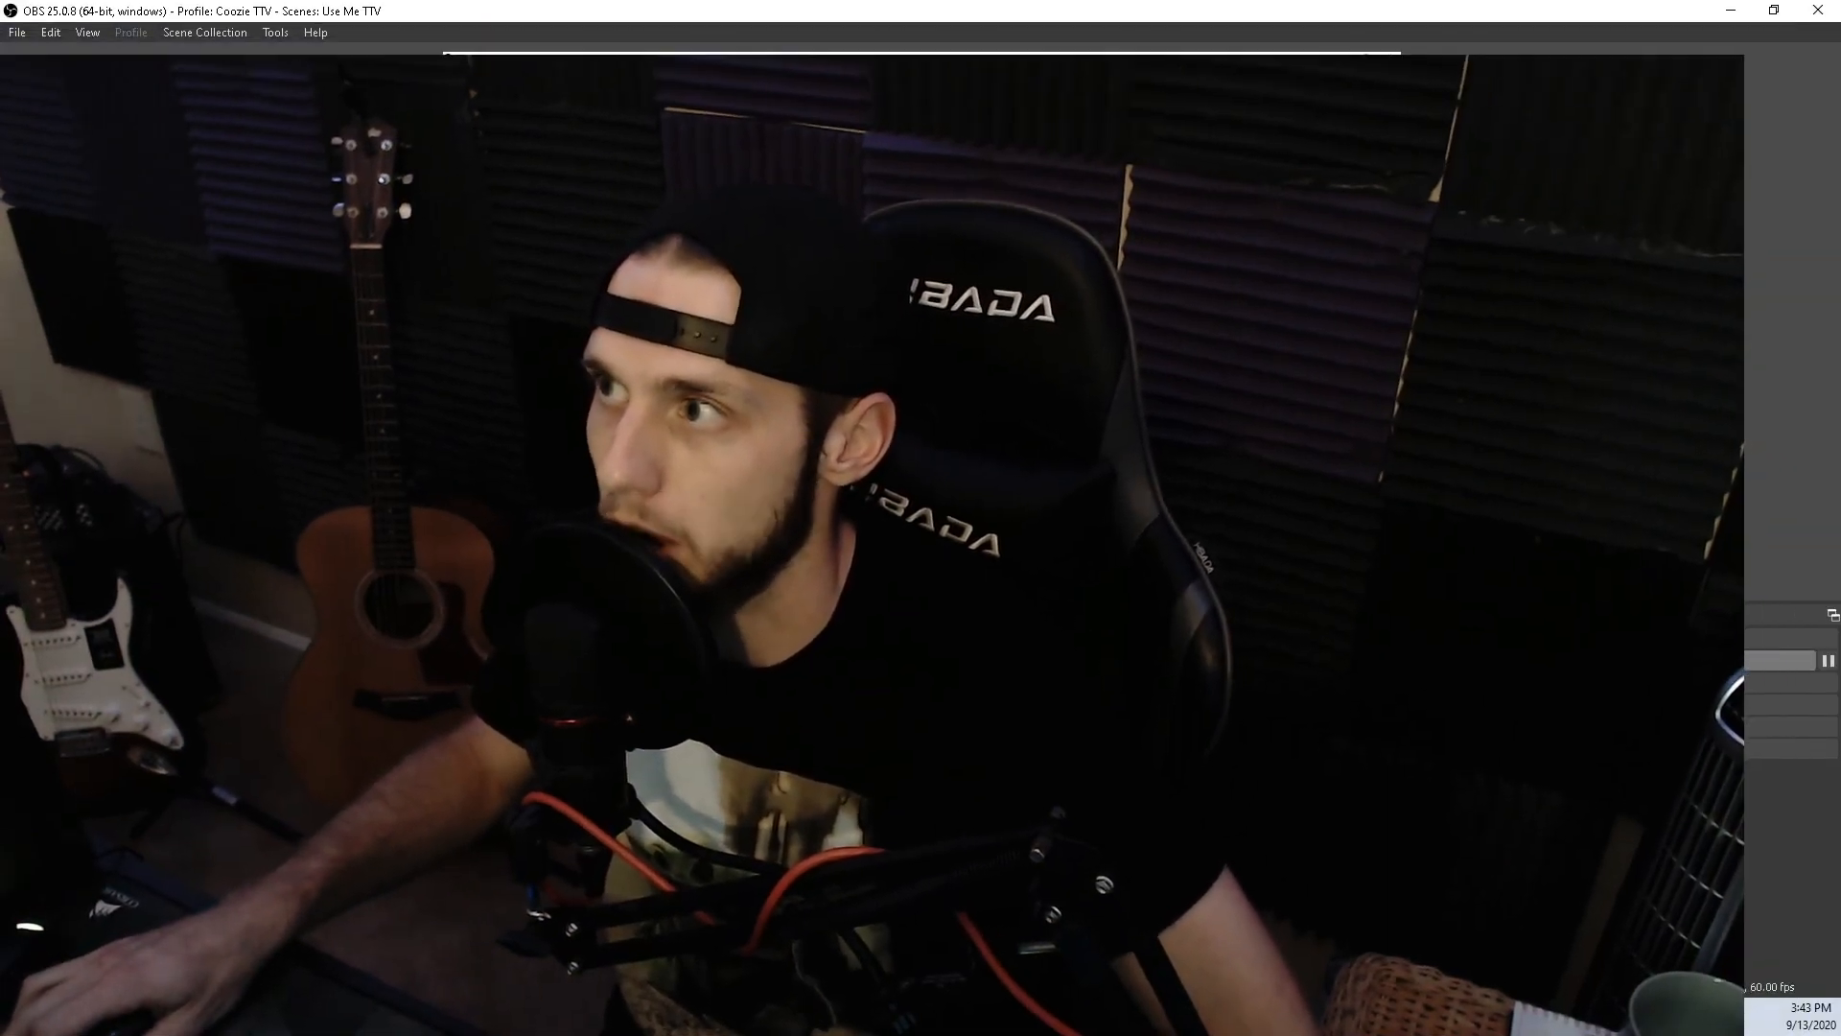
drag(1285, 111, 725, 439)
drag(556, 539, 566, 347)
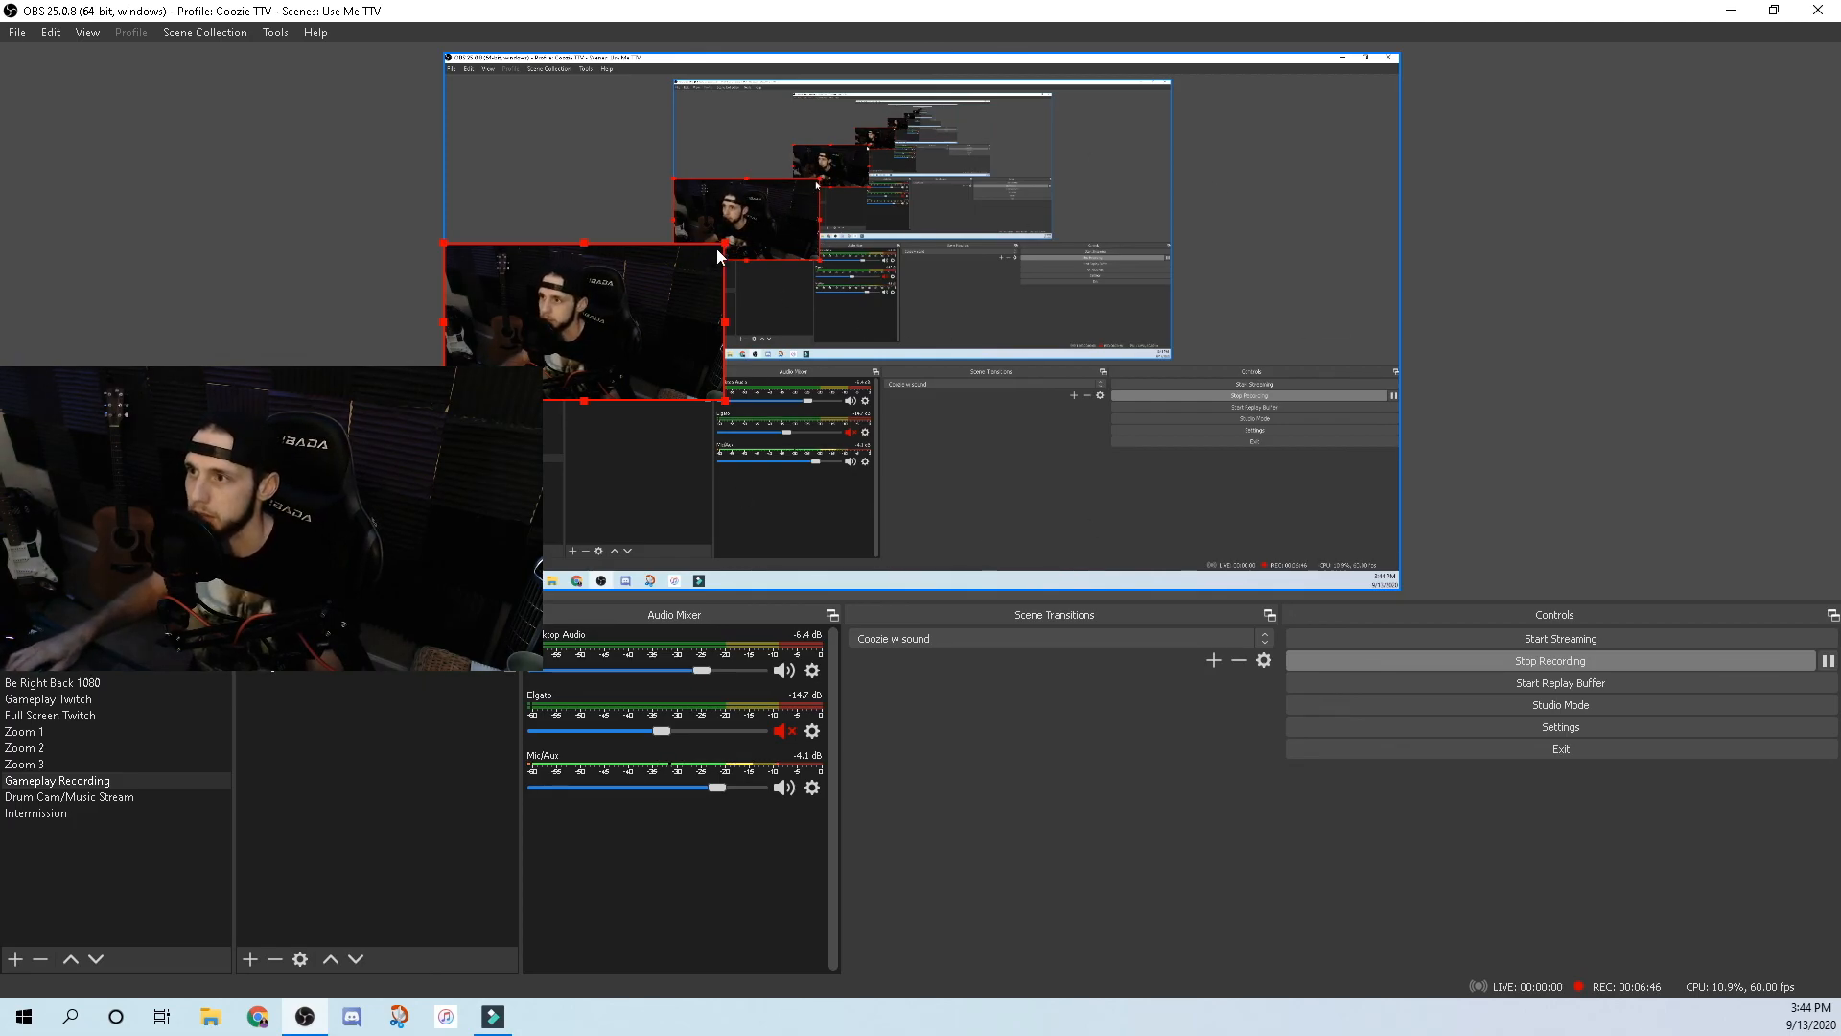
Enlarge the webcam and crop its left, right, bottom and top edges.
drag(719, 241, 853, 236)
drag(710, 288, 809, 312)
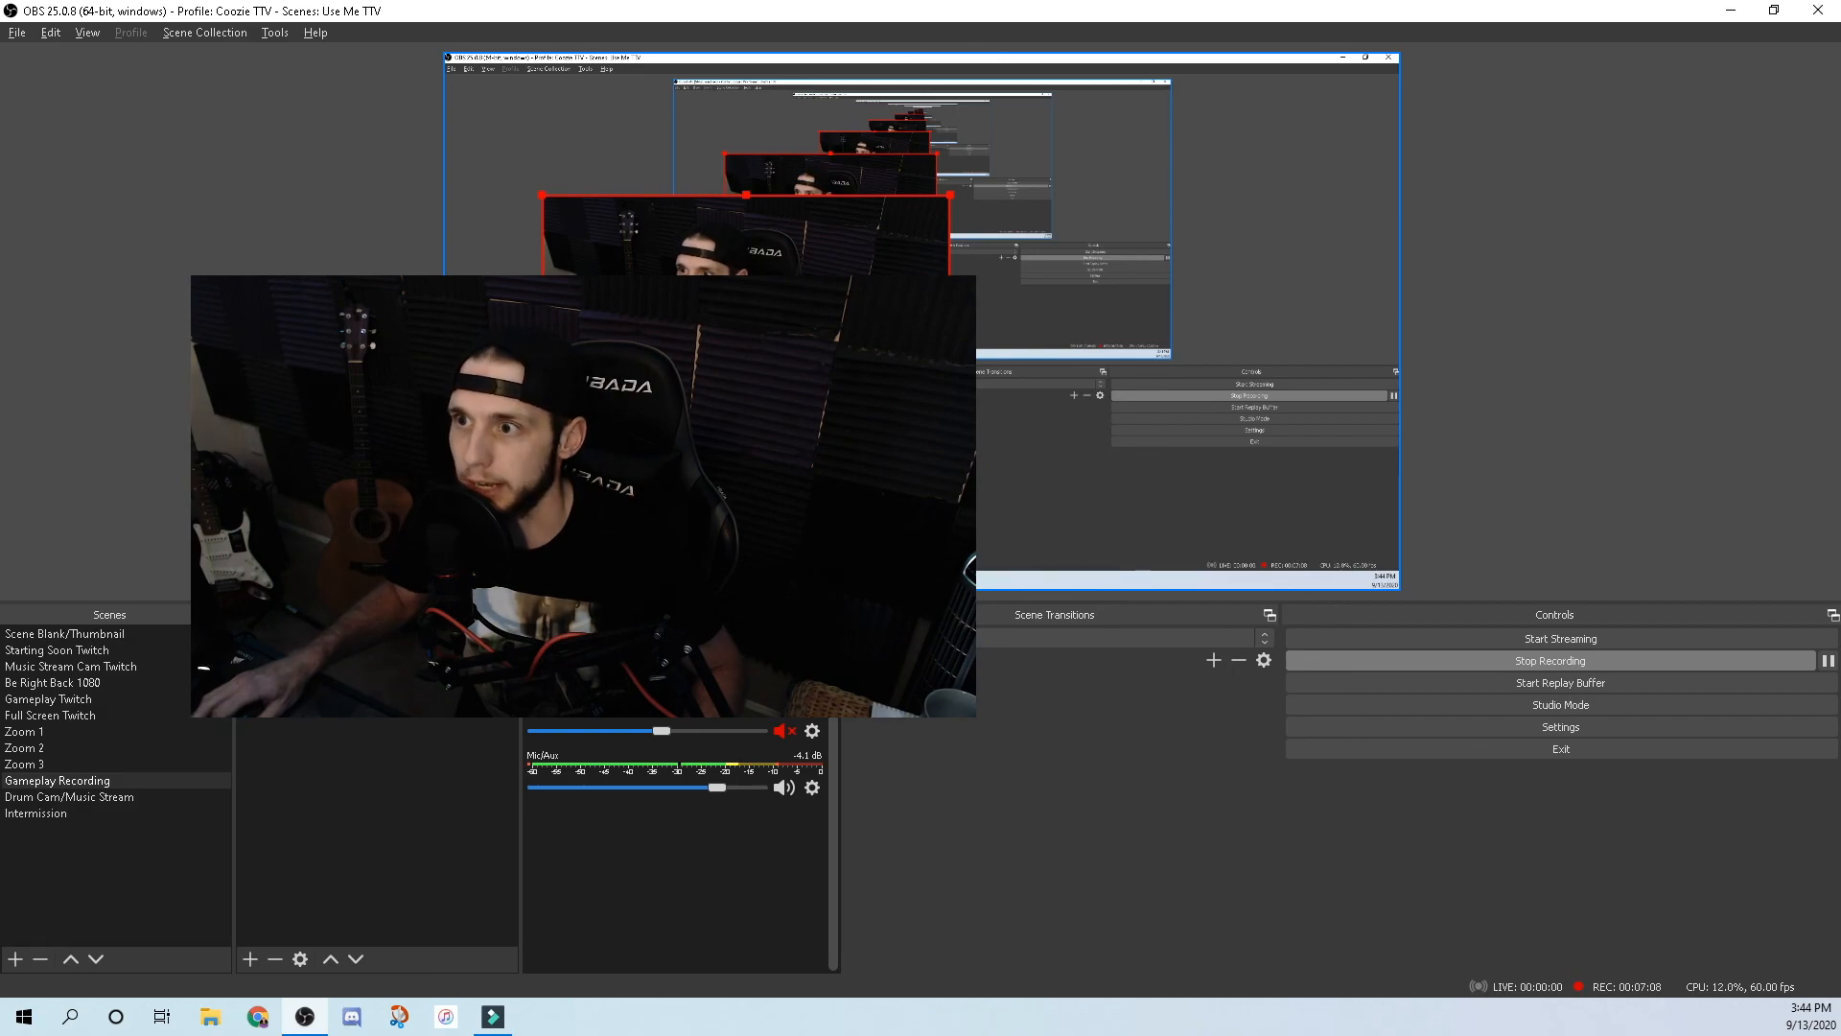
drag(543, 310, 595, 310)
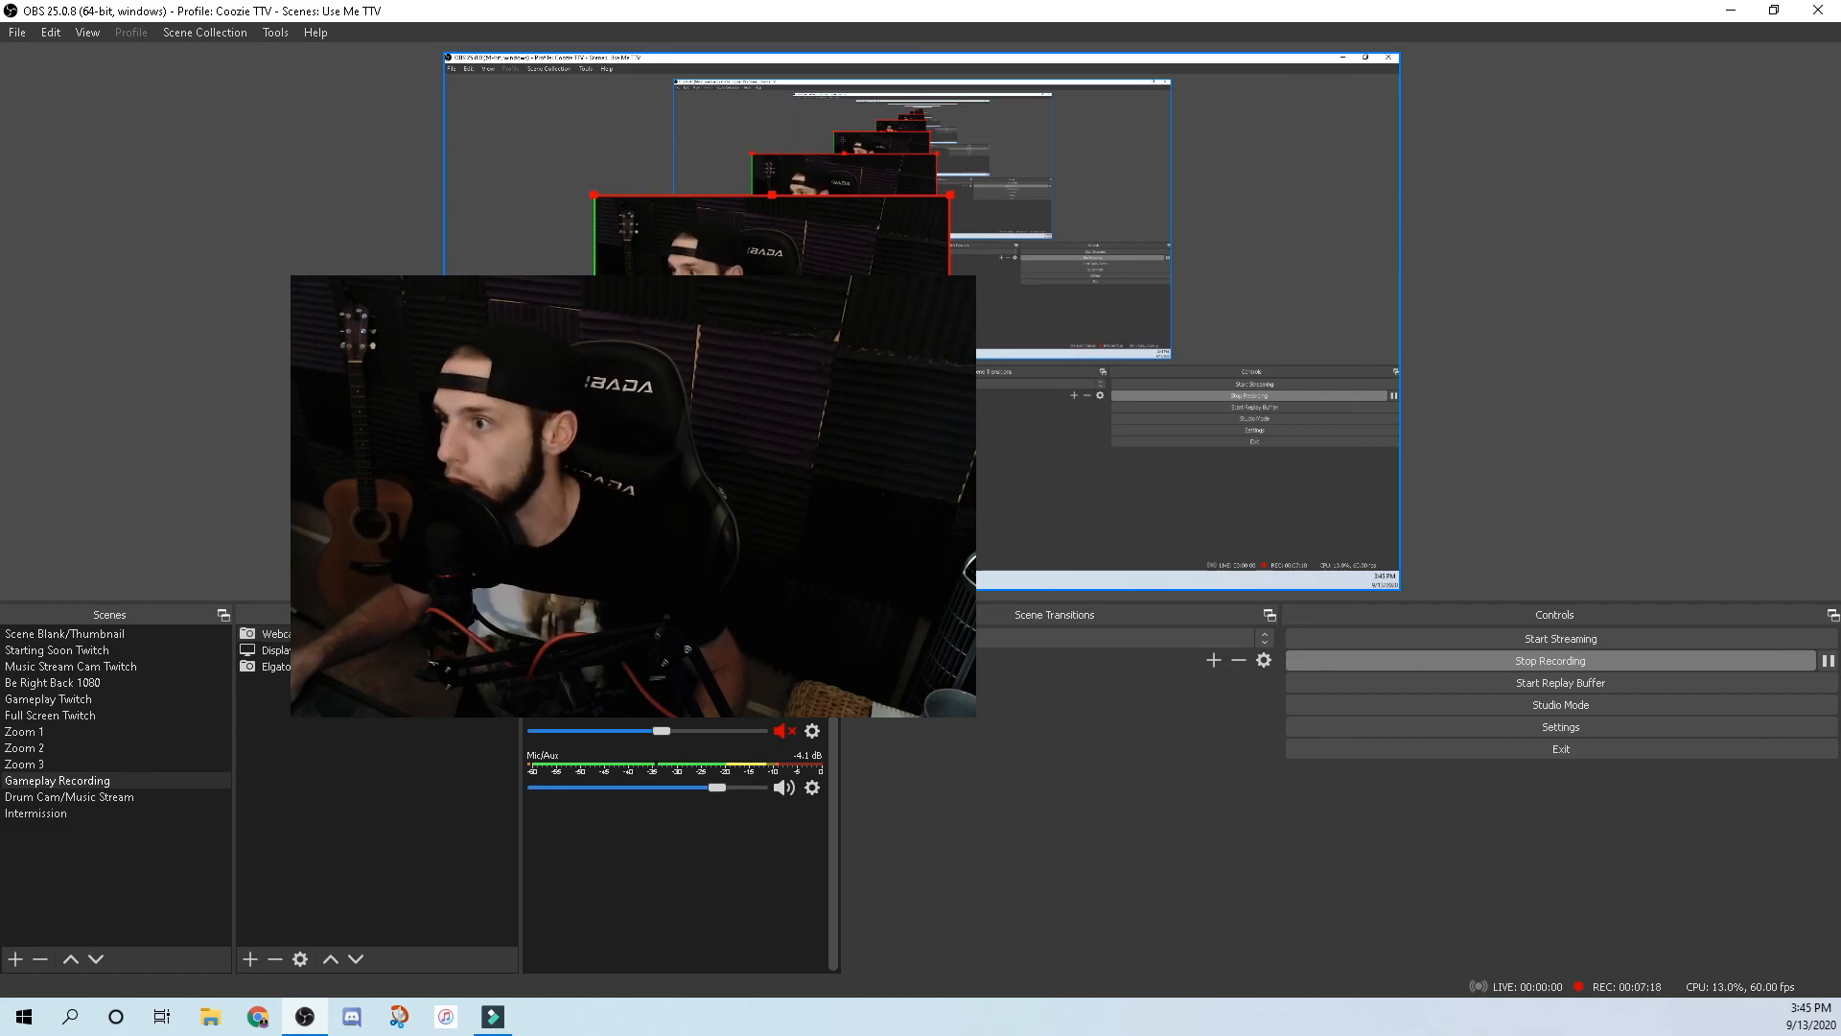
drag(949, 310, 897, 316)
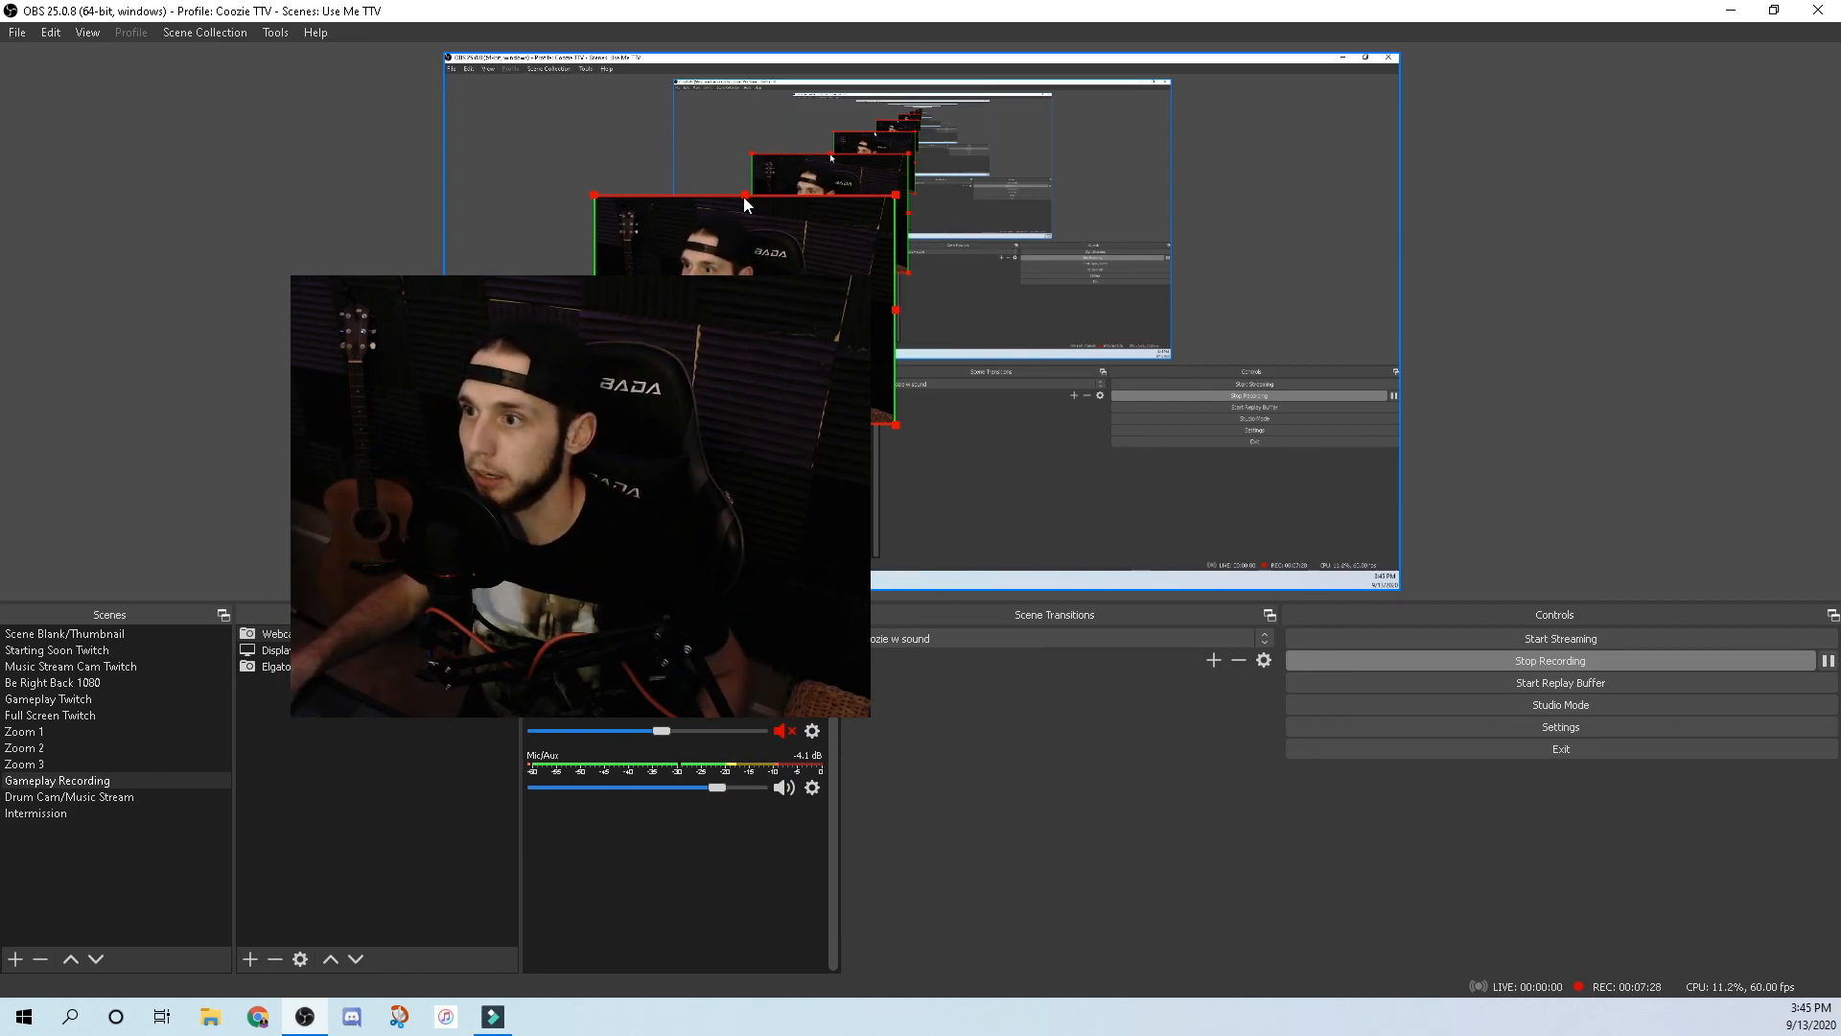
drag(745, 425, 745, 384)
drag(745, 193, 745, 204)
mouse_move(901, 213)
mouse_down()
mouse_move(1003, 152)
mouse_move(922, 196)
mouse_move(945, 177)
mouse_move(939, 197)
mouse_move(886, 192)
mouse_up()
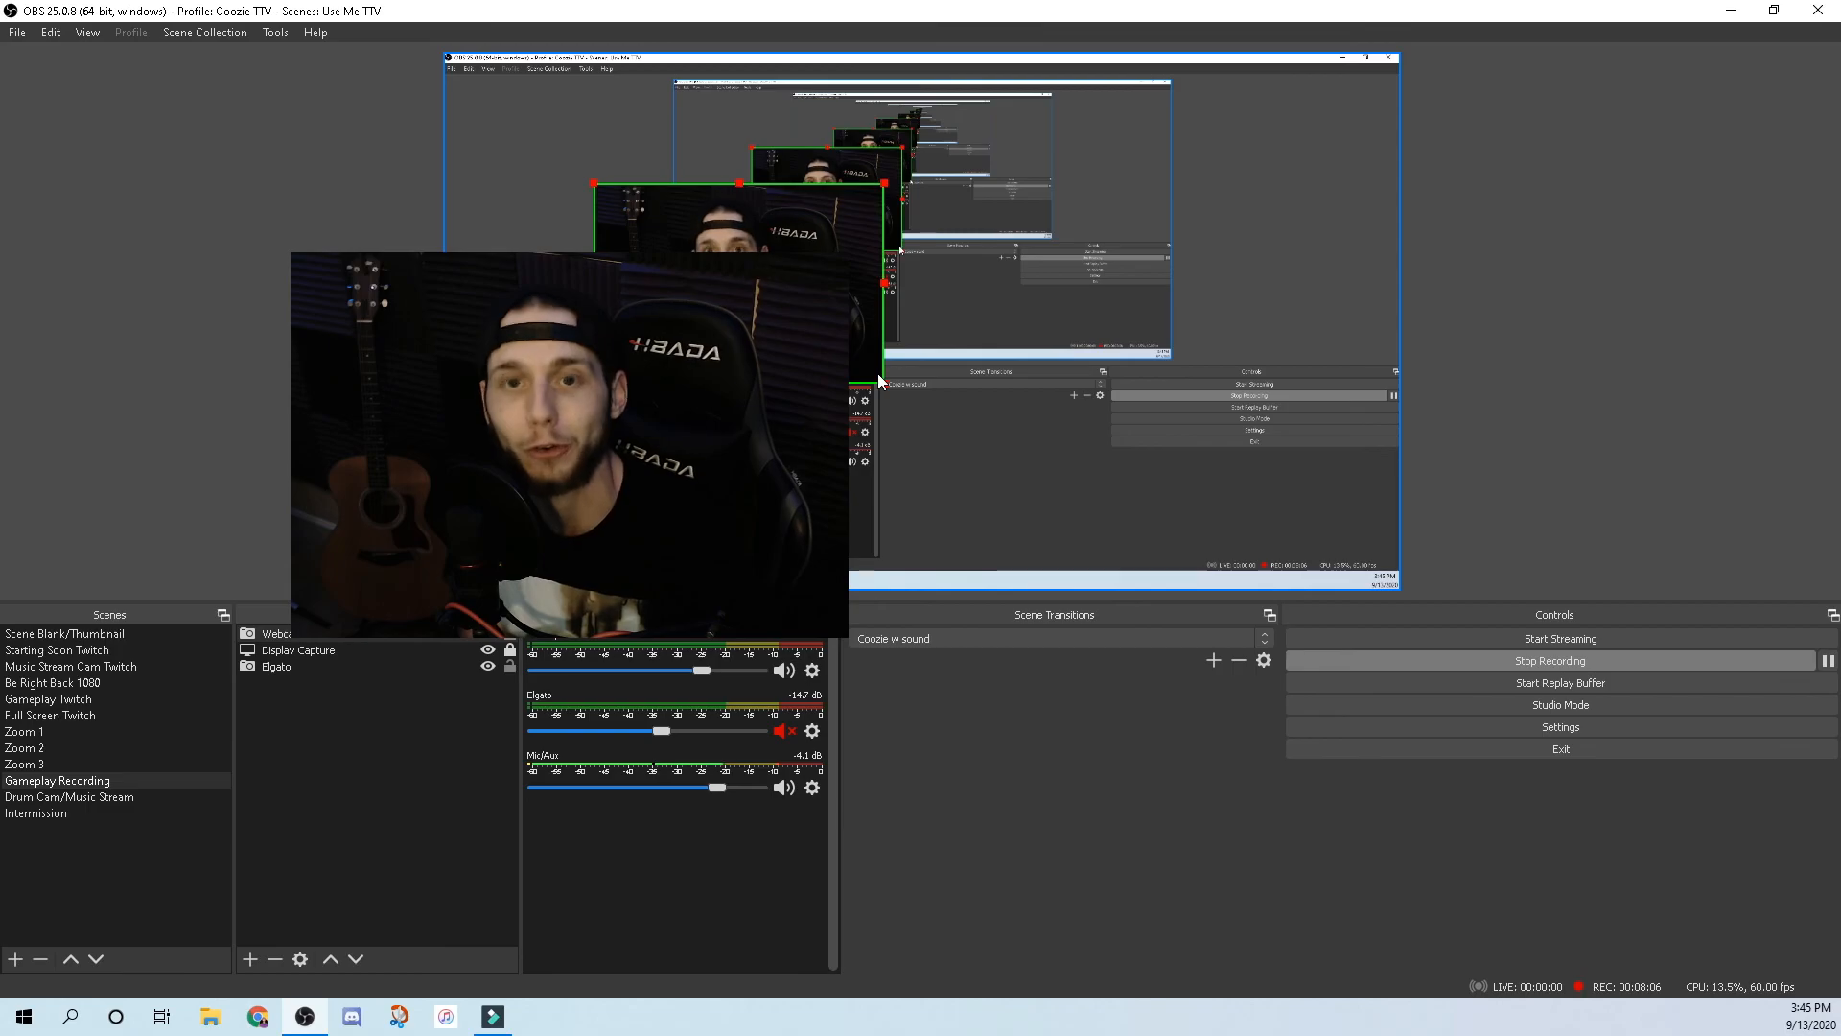
Shrink the cropped webcam and place it as a small inset at the middle-left edge.
drag(879, 379, 674, 360)
drag(641, 362, 619, 367)
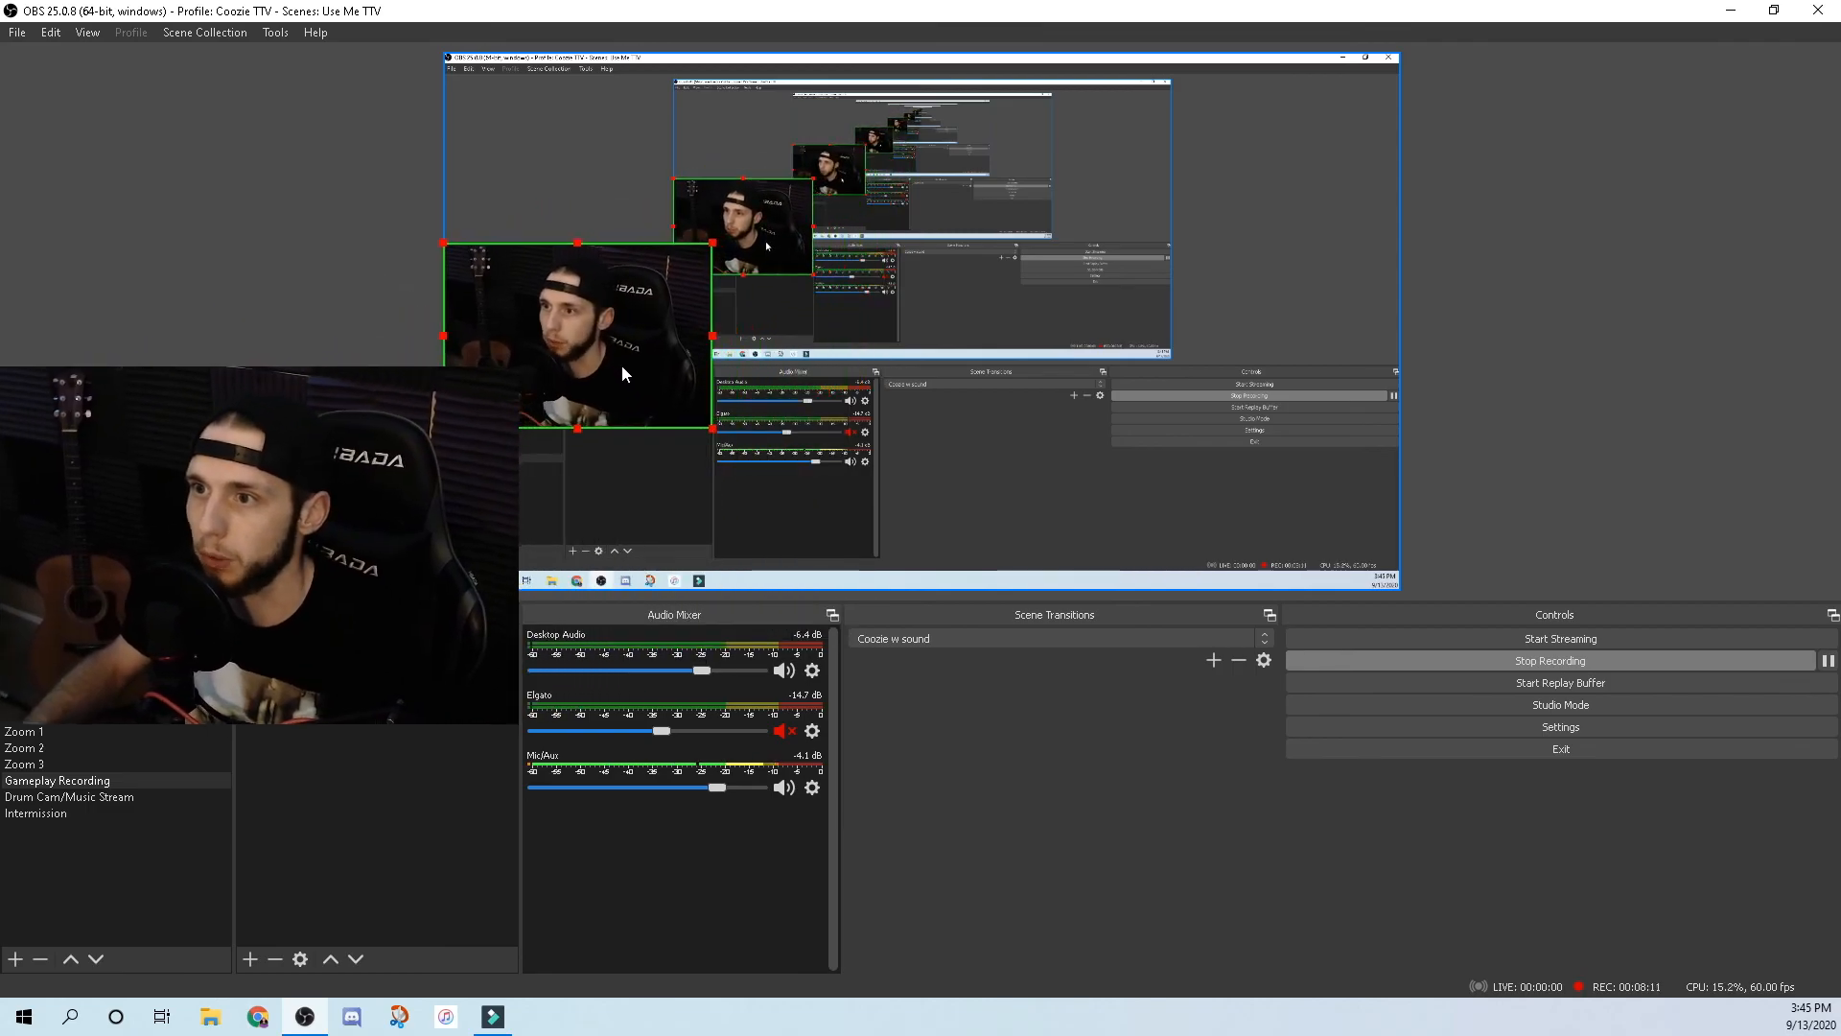
drag(711, 266, 650, 309)
drag(586, 378, 575, 345)
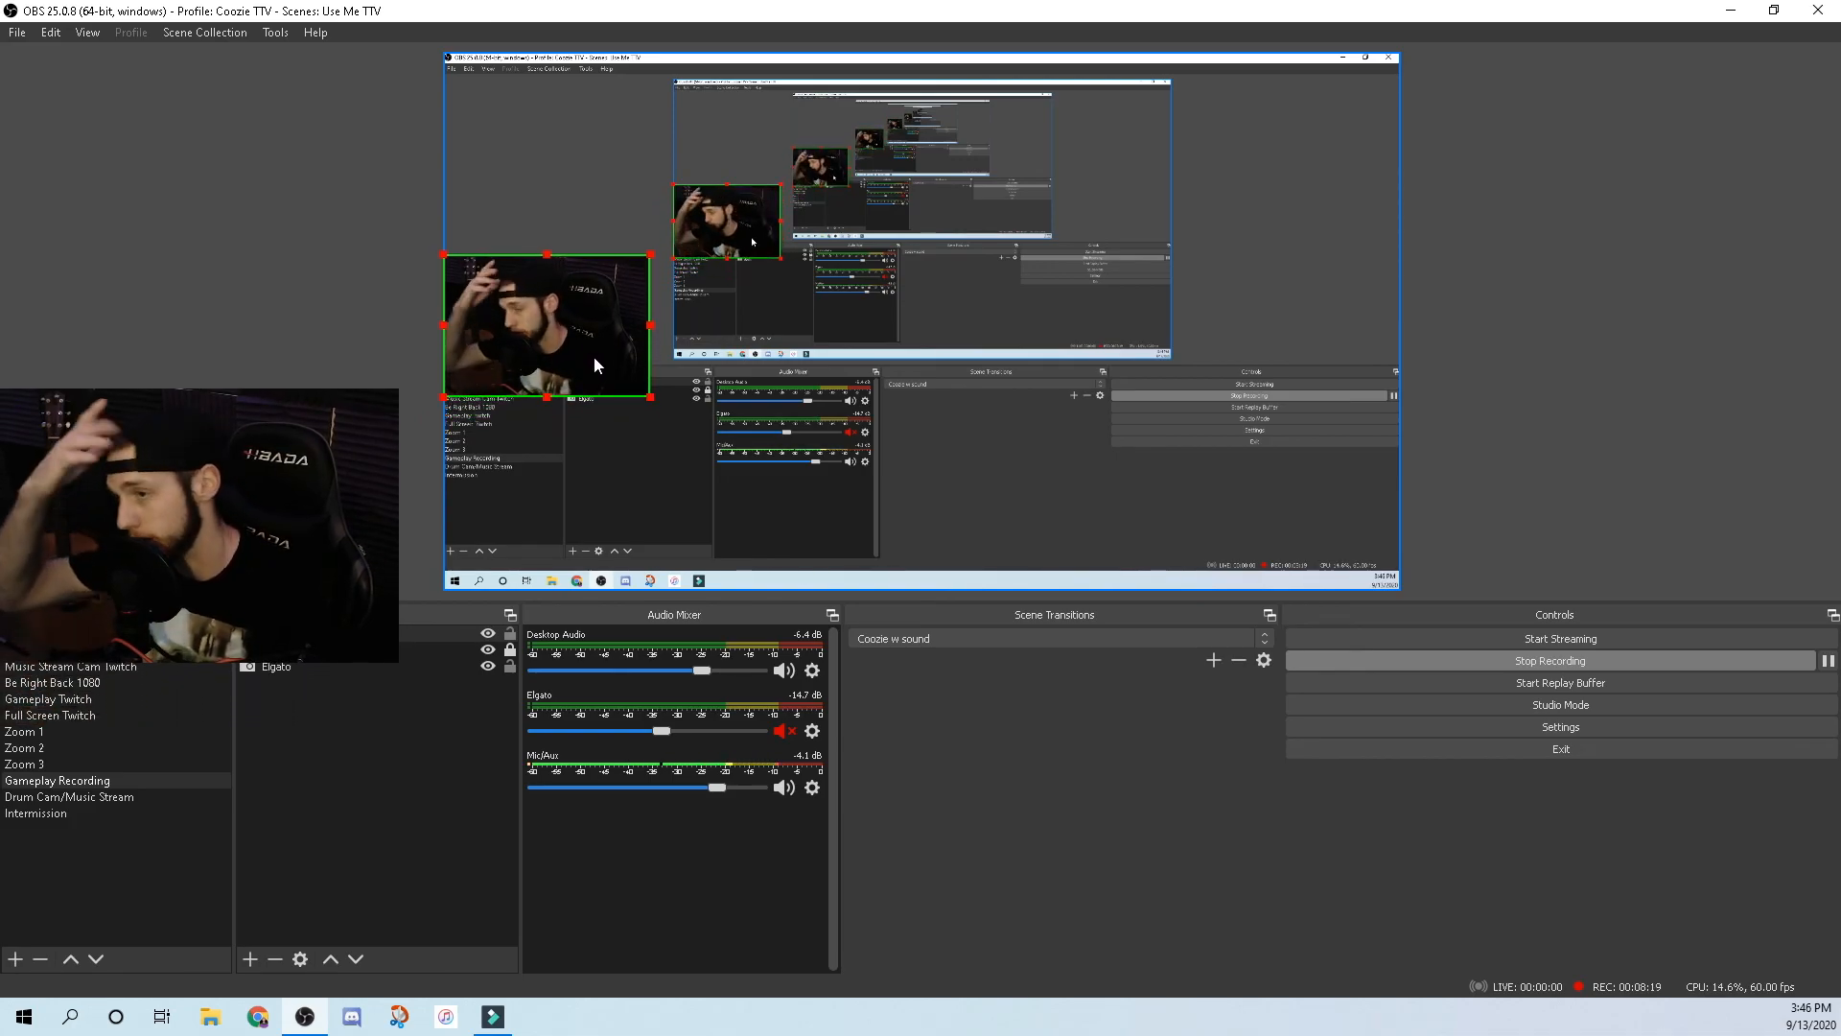
mouse_move(587, 343)
mouse_down()
mouse_move(1123, 300)
mouse_move(956, 195)
mouse_move(926, 515)
mouse_move(640, 503)
mouse_move(603, 526)
mouse_move(926, 430)
mouse_move(965, 128)
mouse_move(902, 129)
mouse_move(924, 129)
mouse_move(556, 362)
mouse_move(597, 350)
mouse_up()
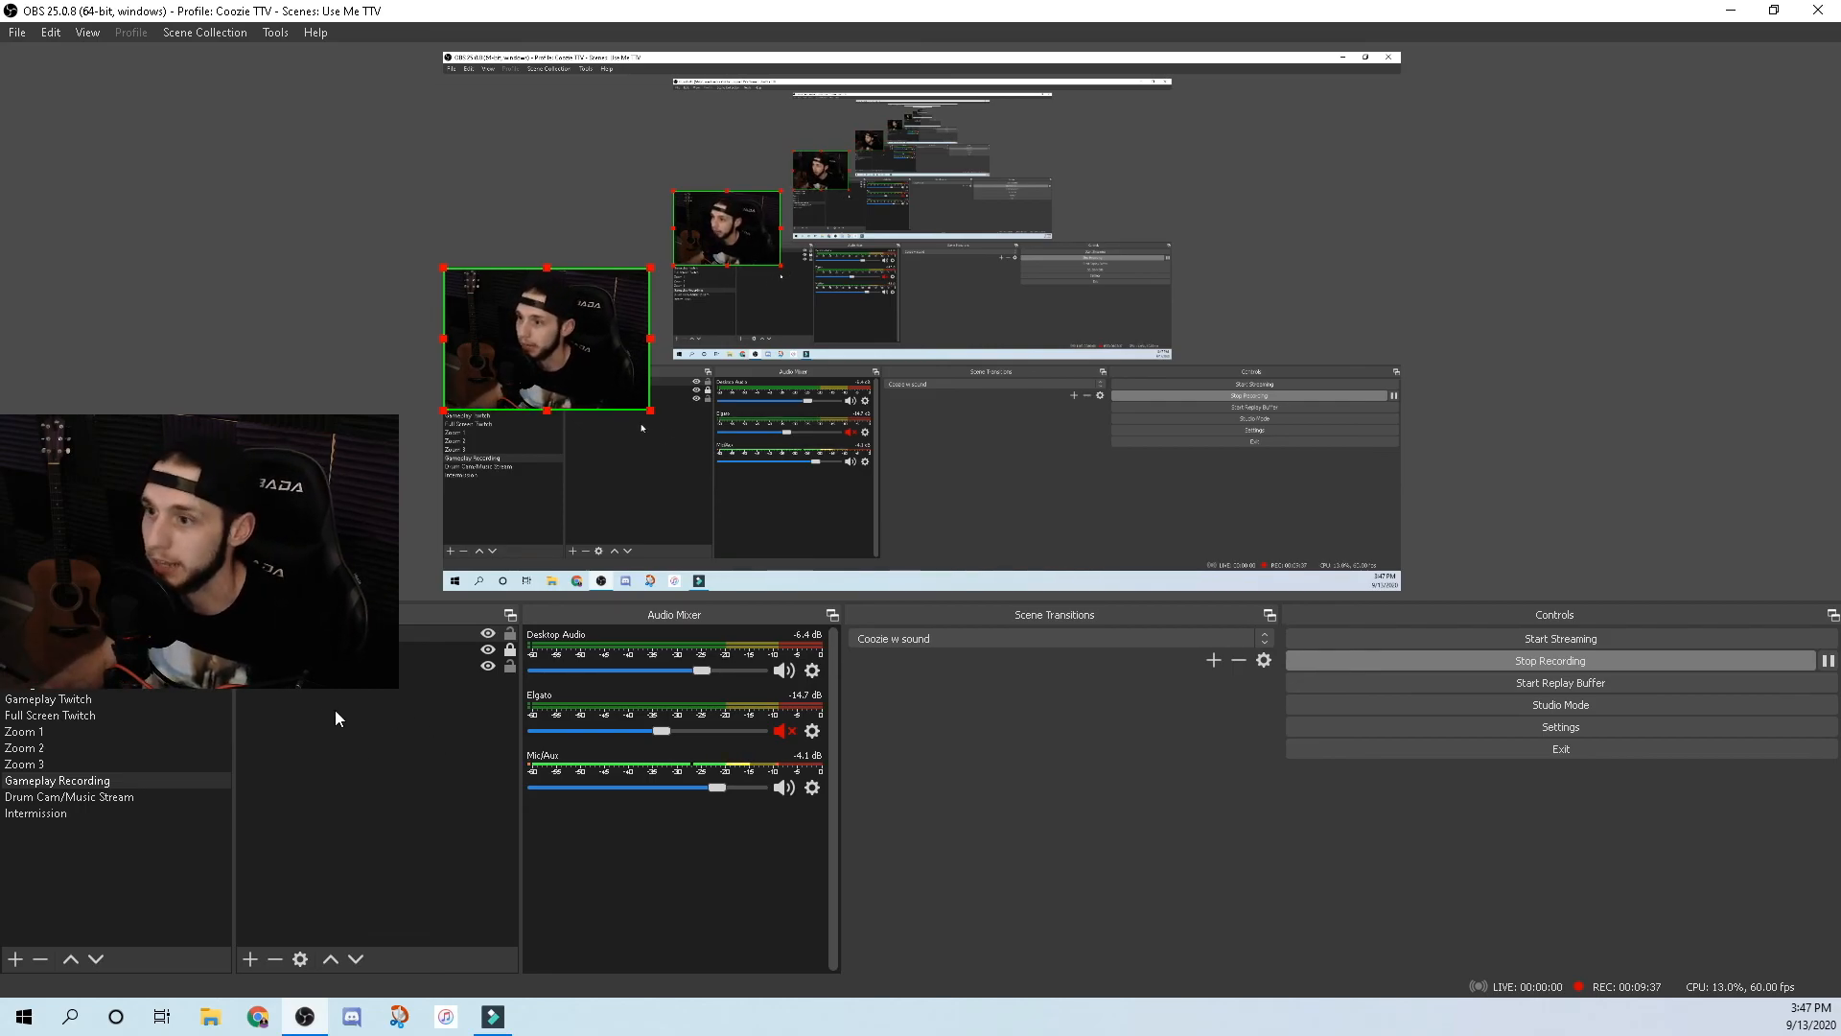
Hide the Webcam source and open the Elgato source's Filters.
click(488, 633)
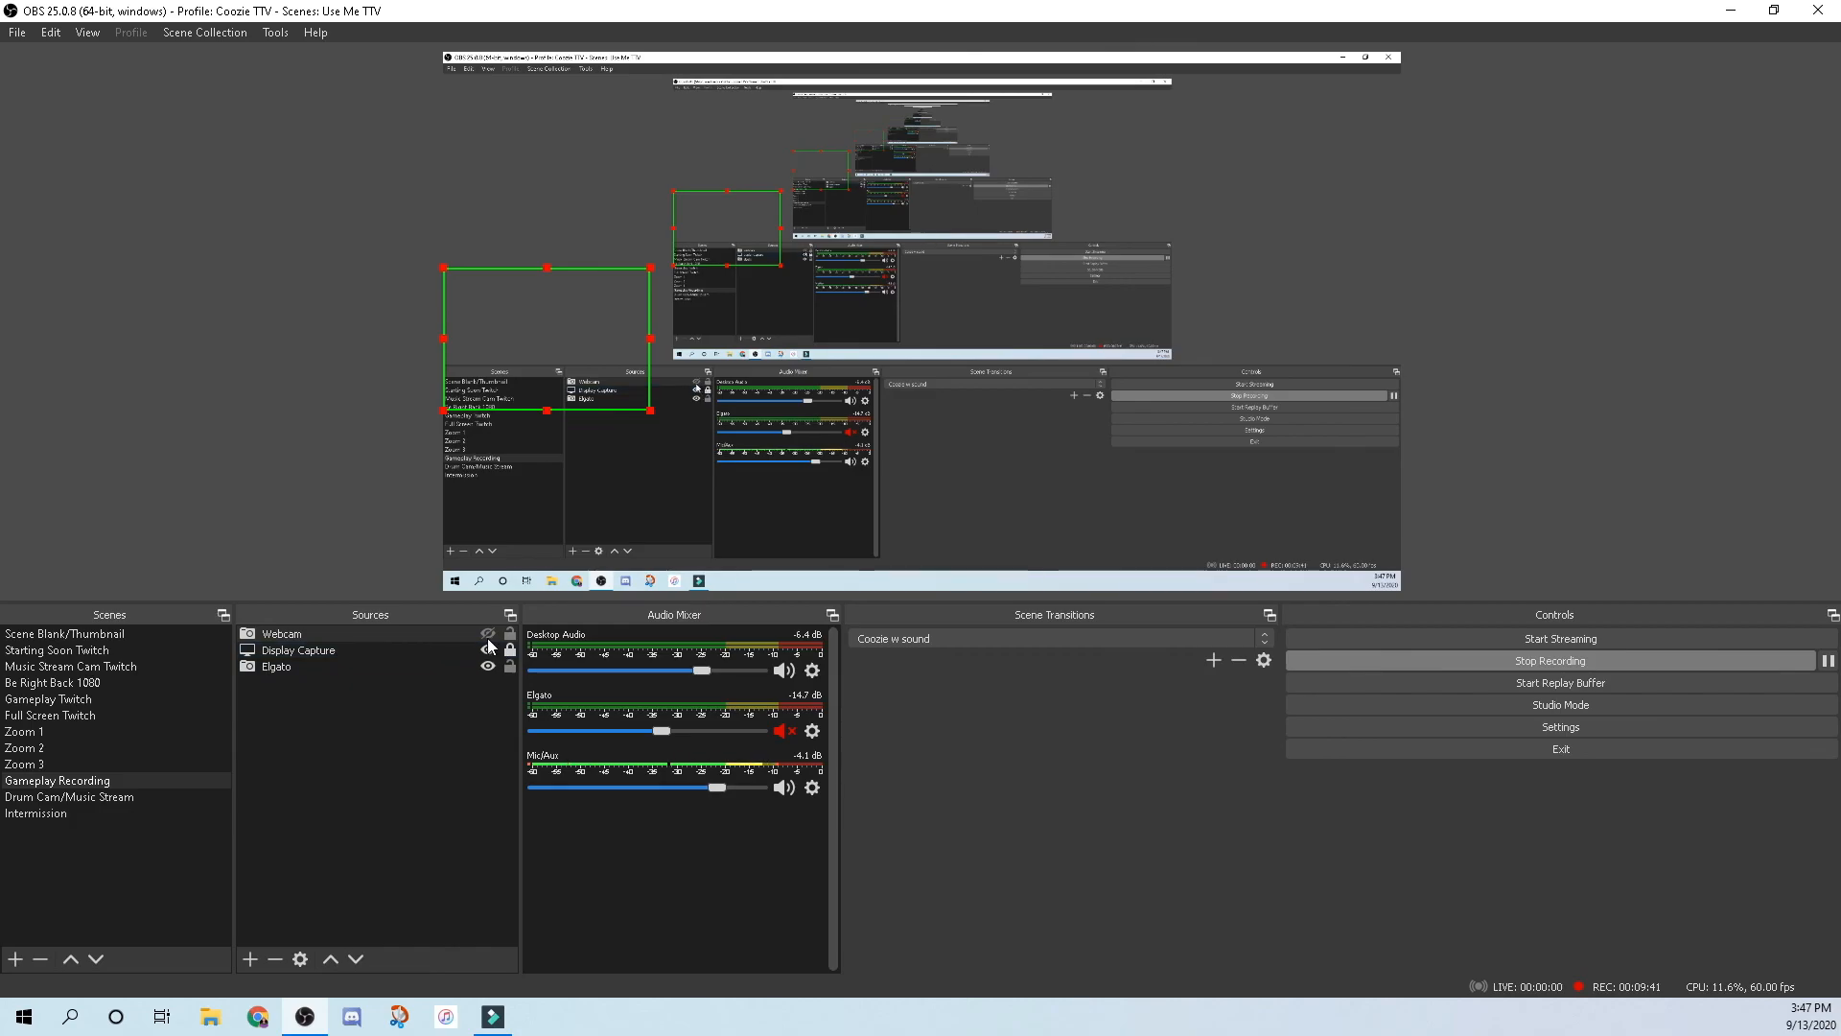
click(281, 671)
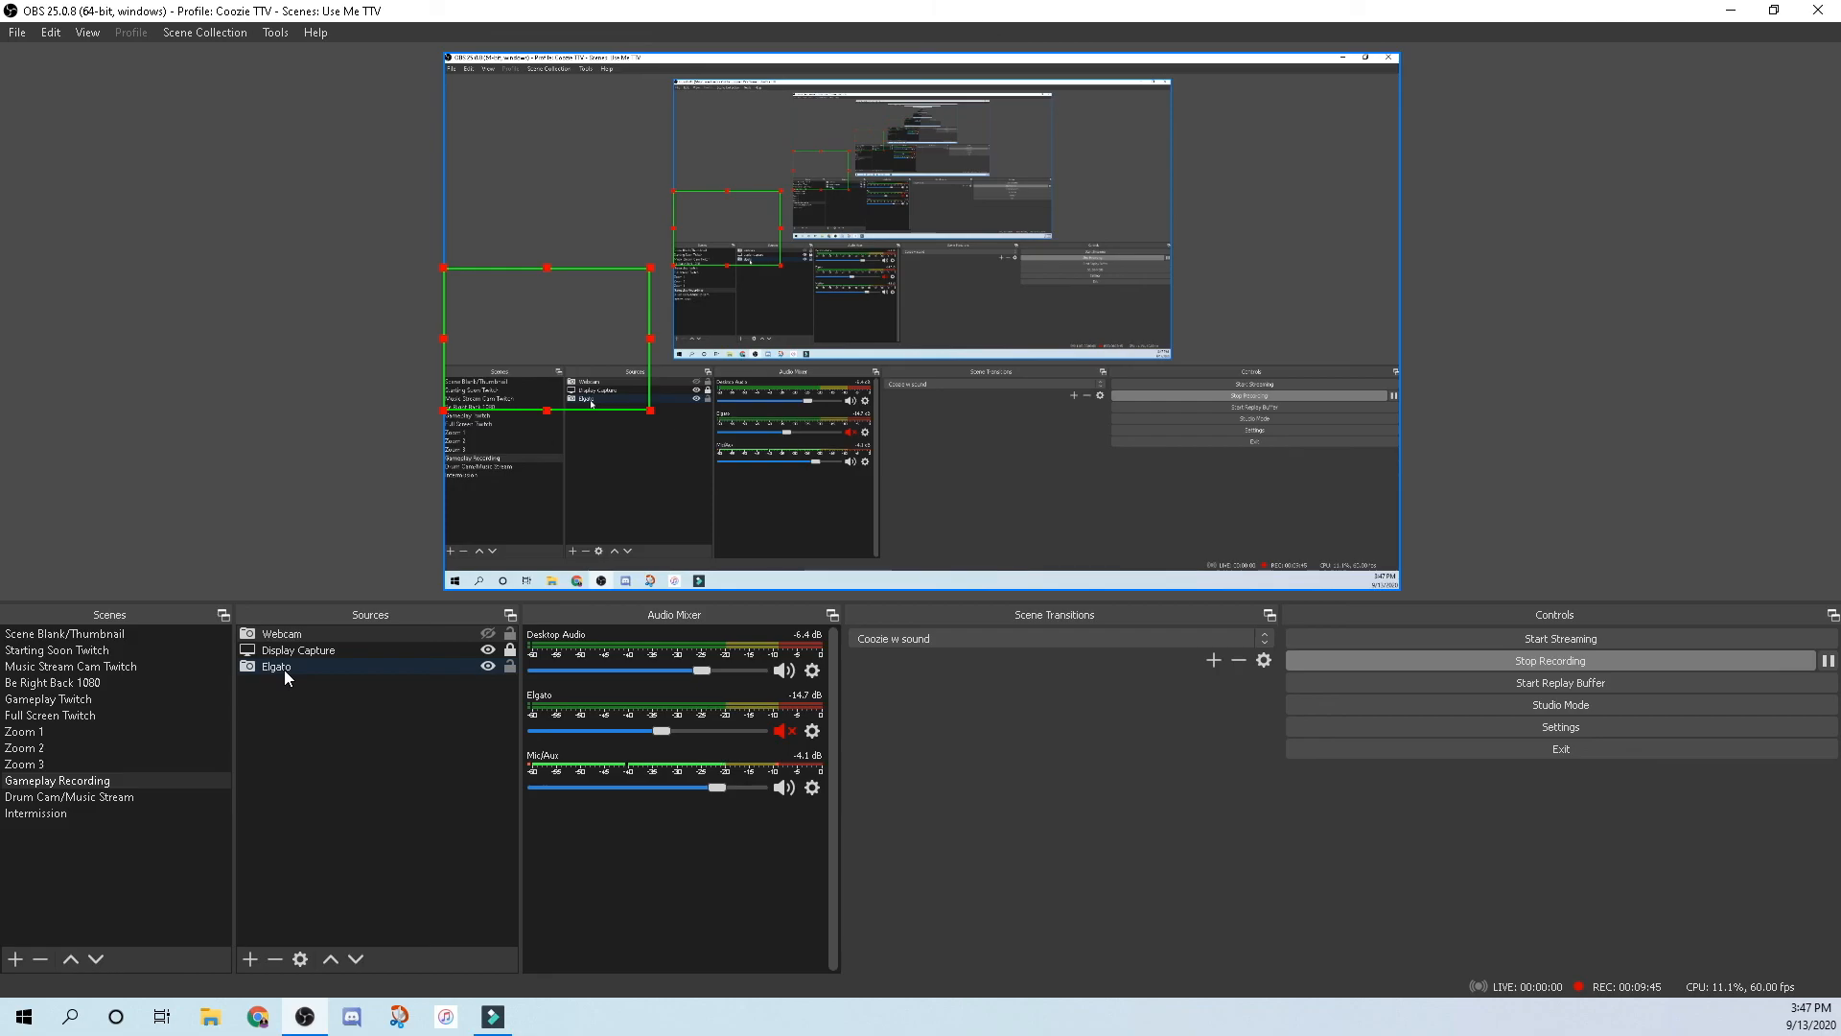
click(284, 669)
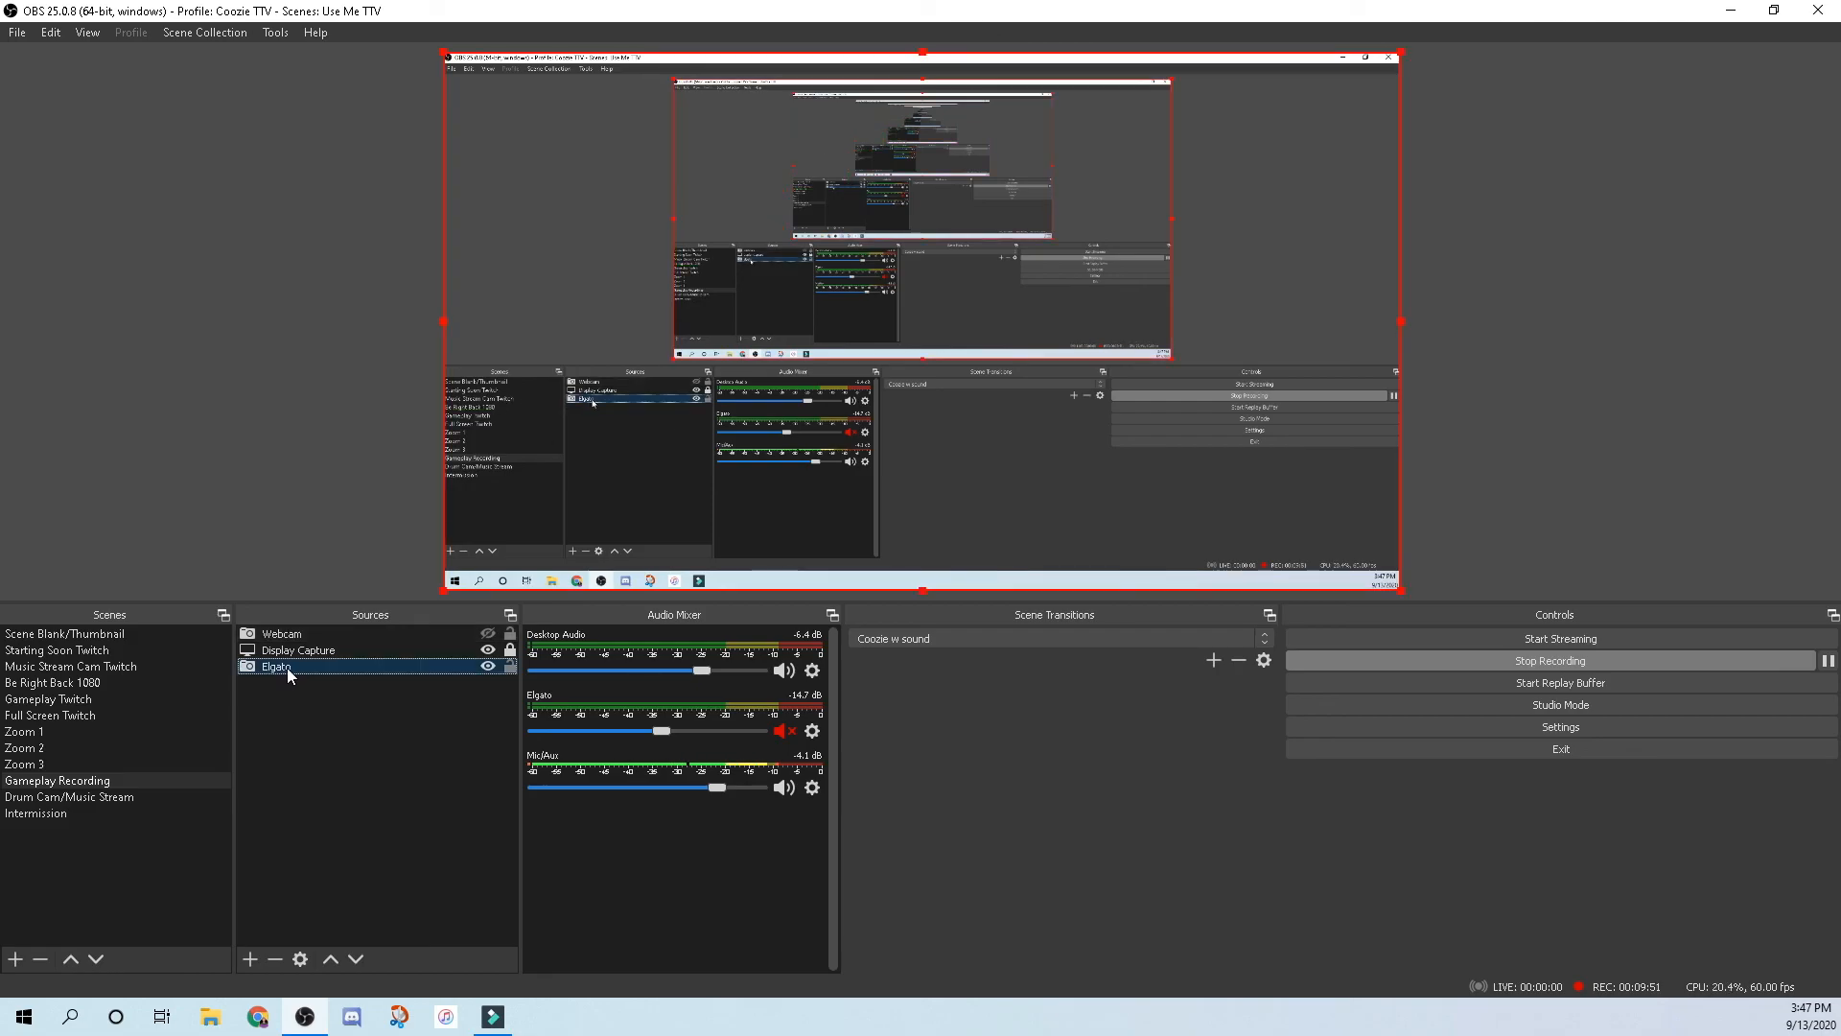
right_click(286, 667)
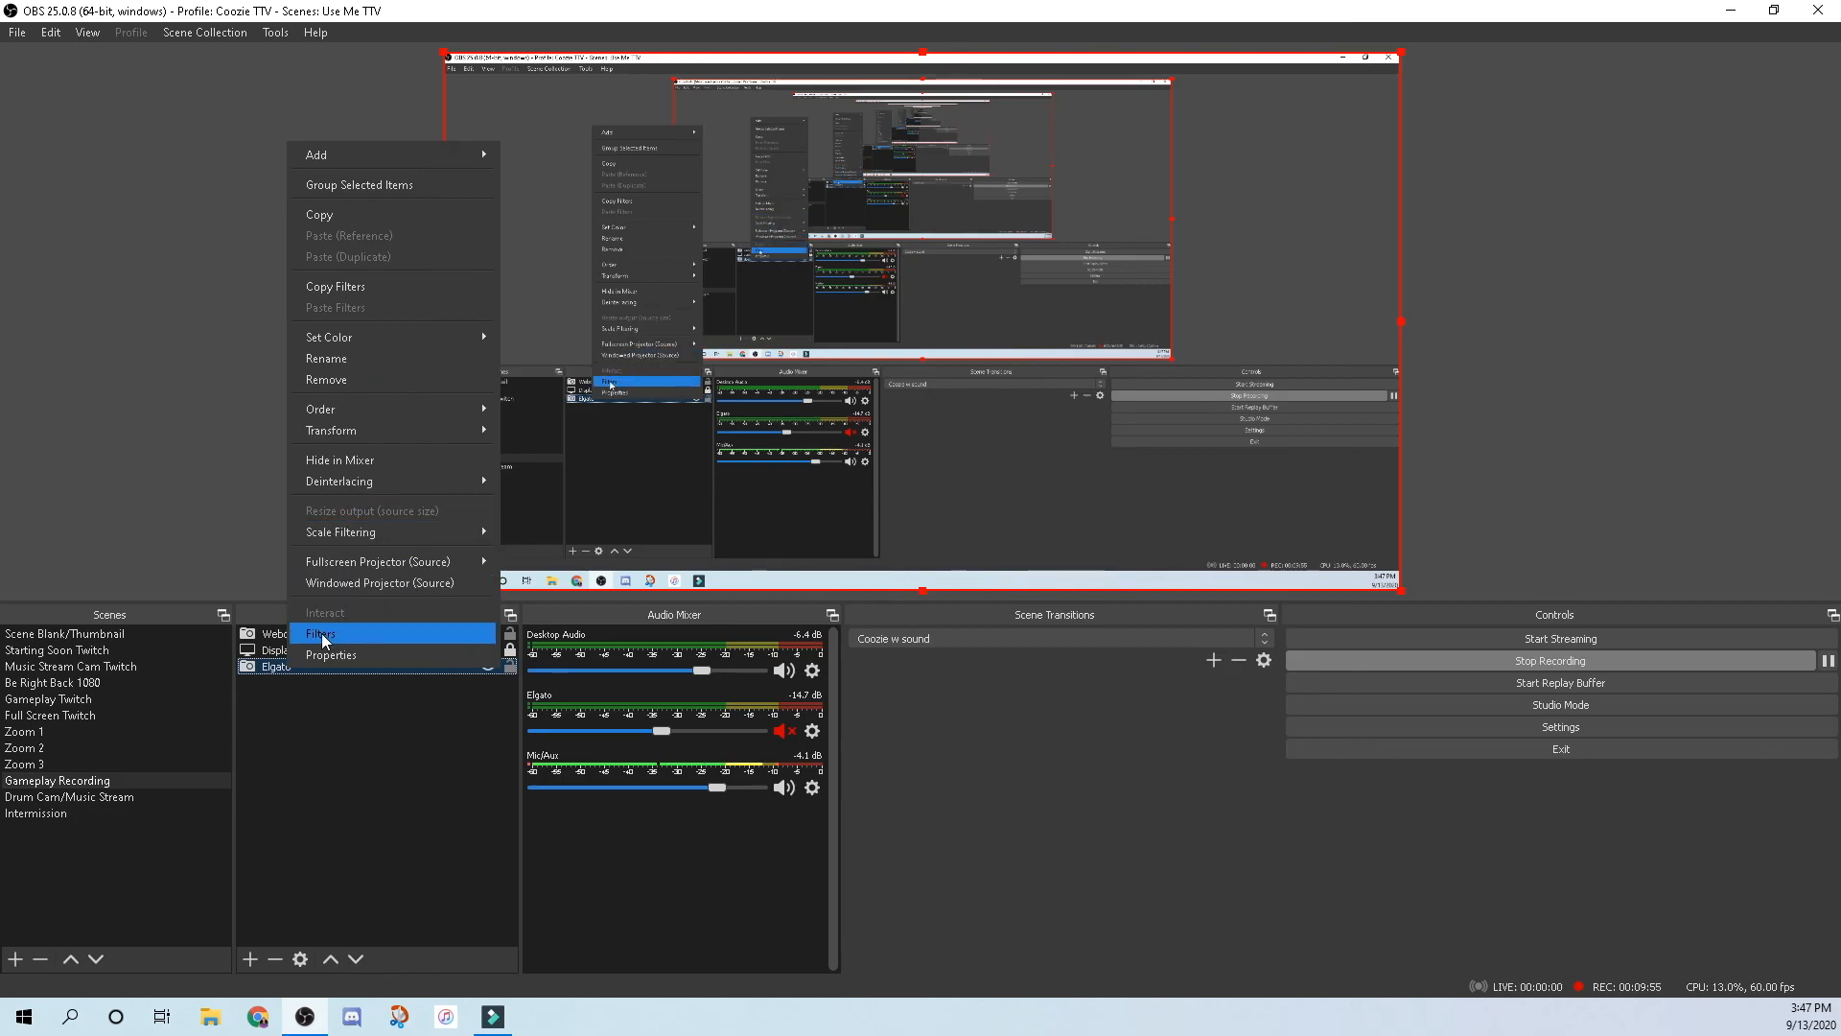
click(323, 634)
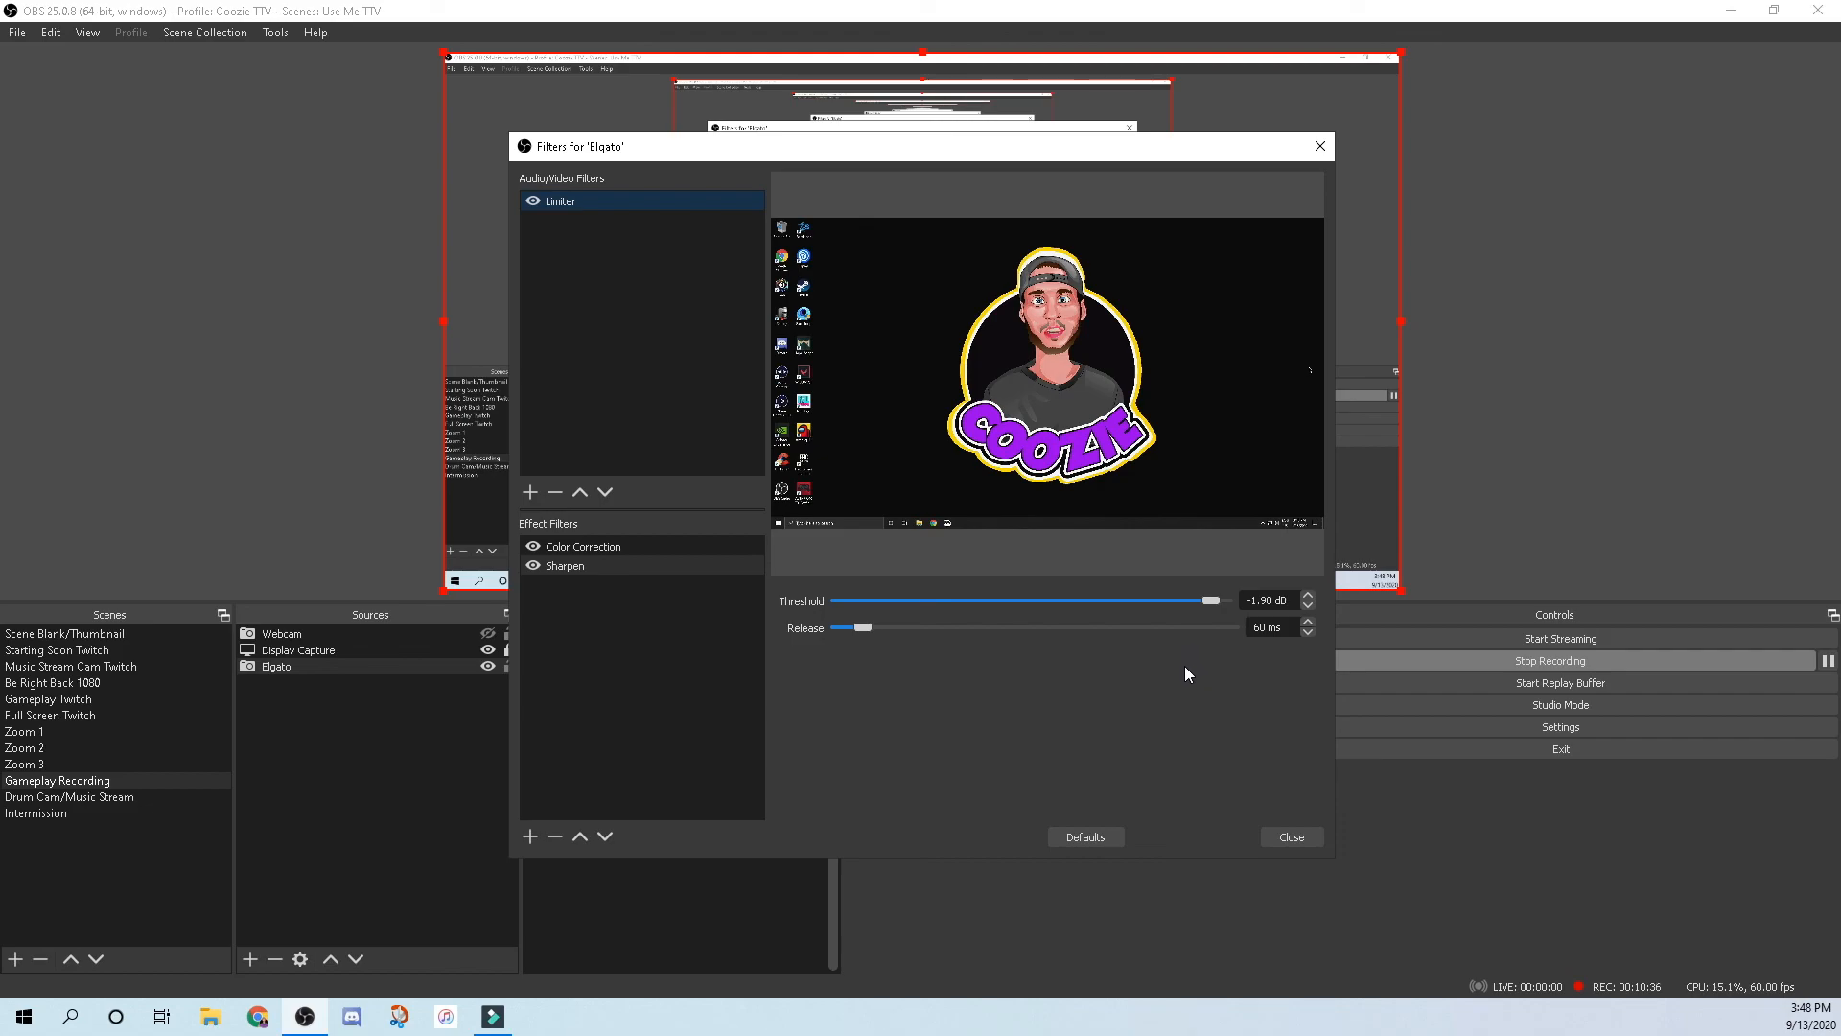
Review Elgato's Color Correction and Sharpen (0.10) filters, close them, and unhide the Webcam.
click(583, 556)
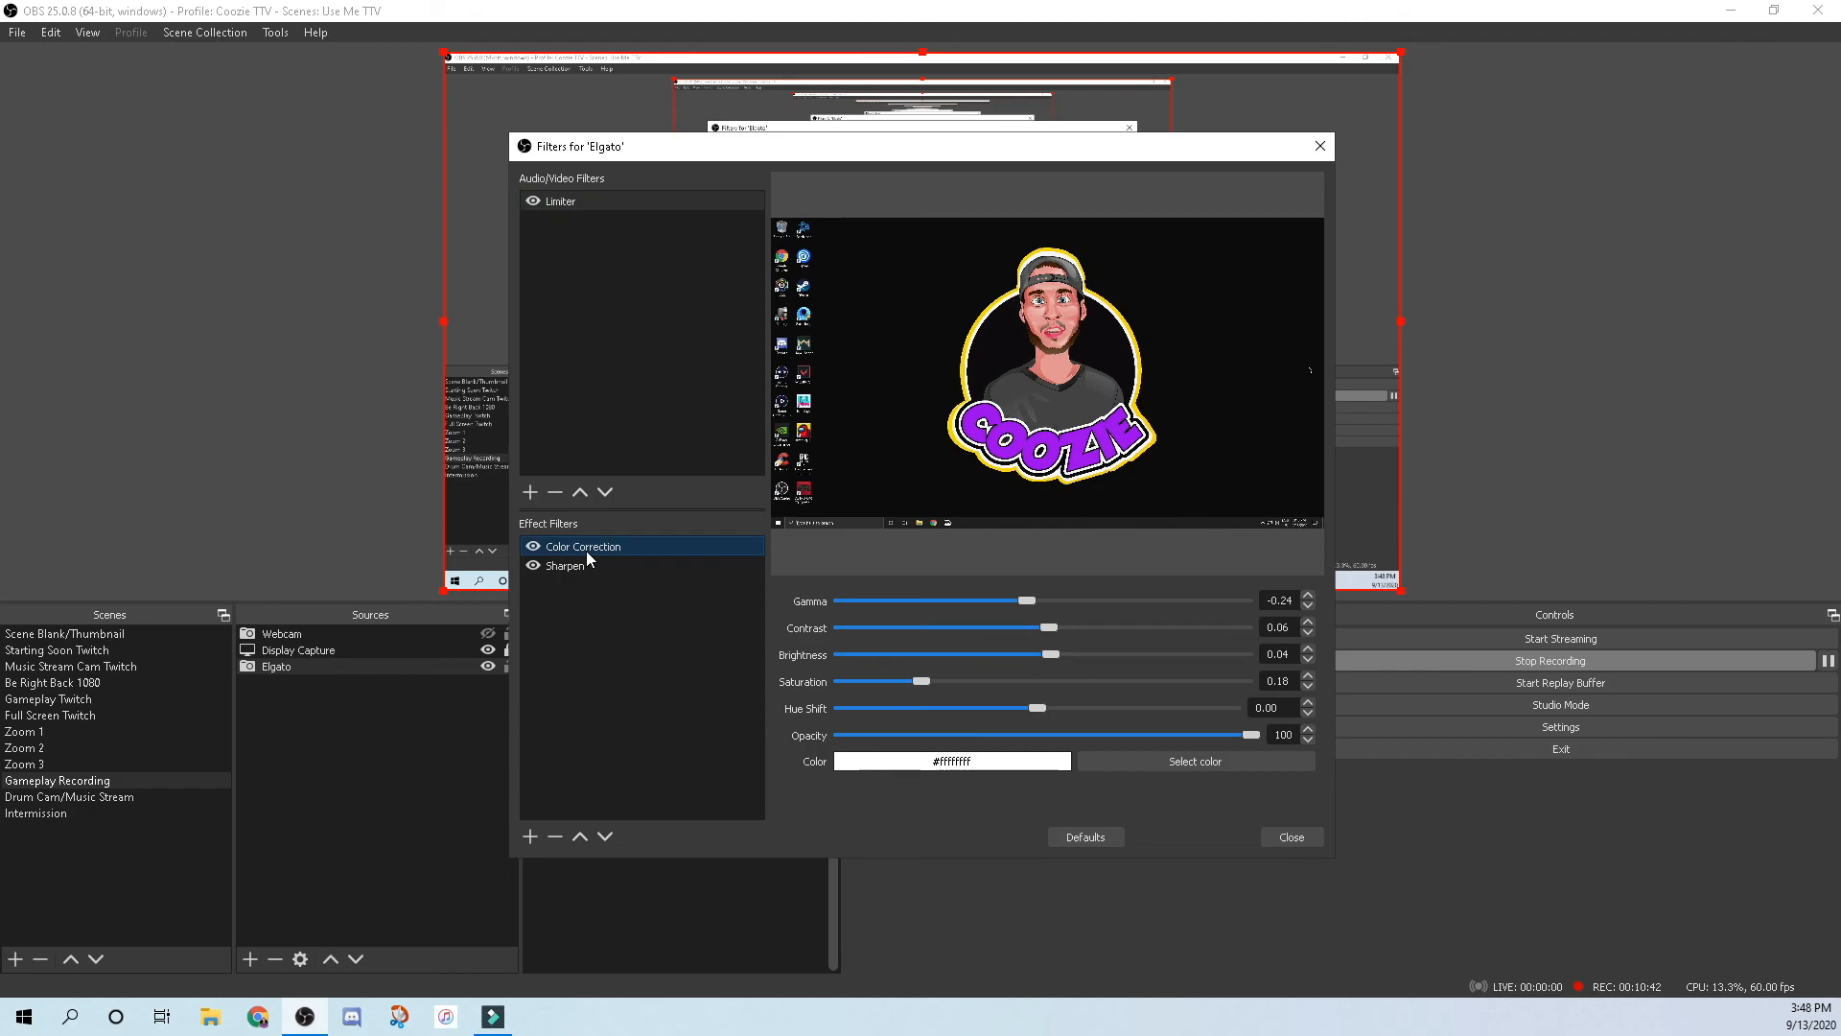
click(530, 836)
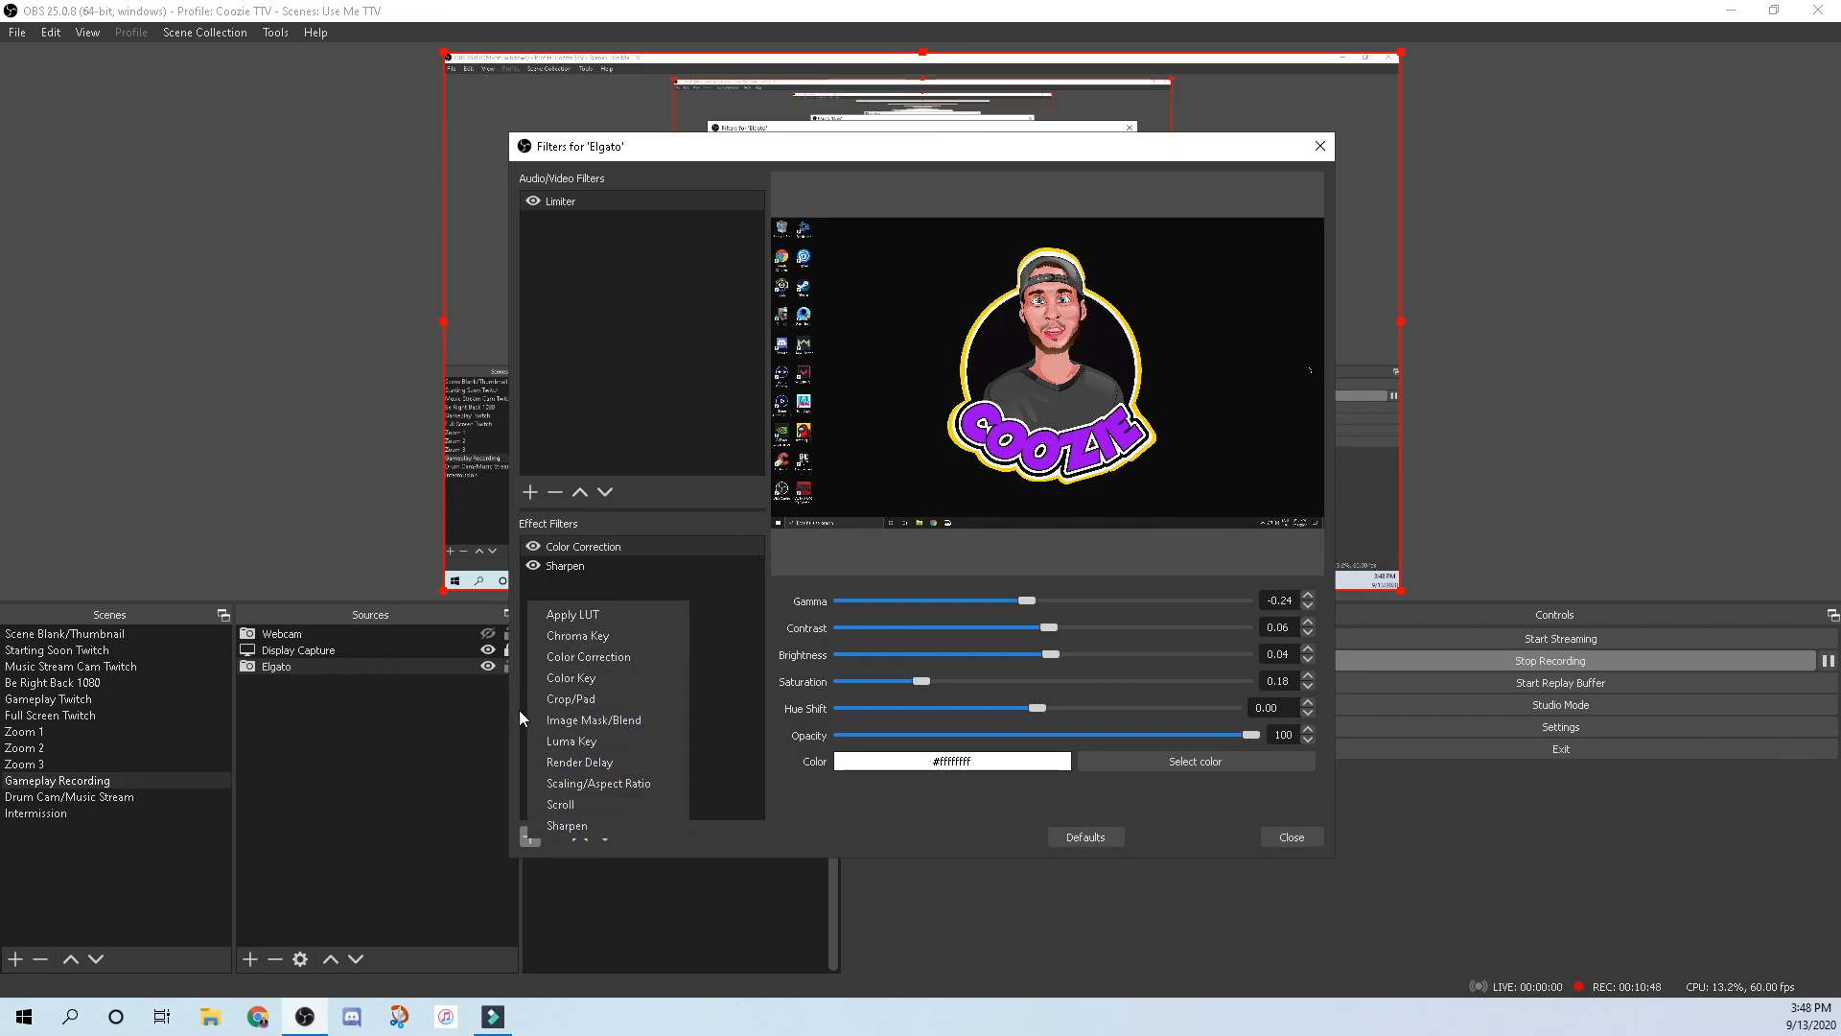
click(522, 849)
click(561, 548)
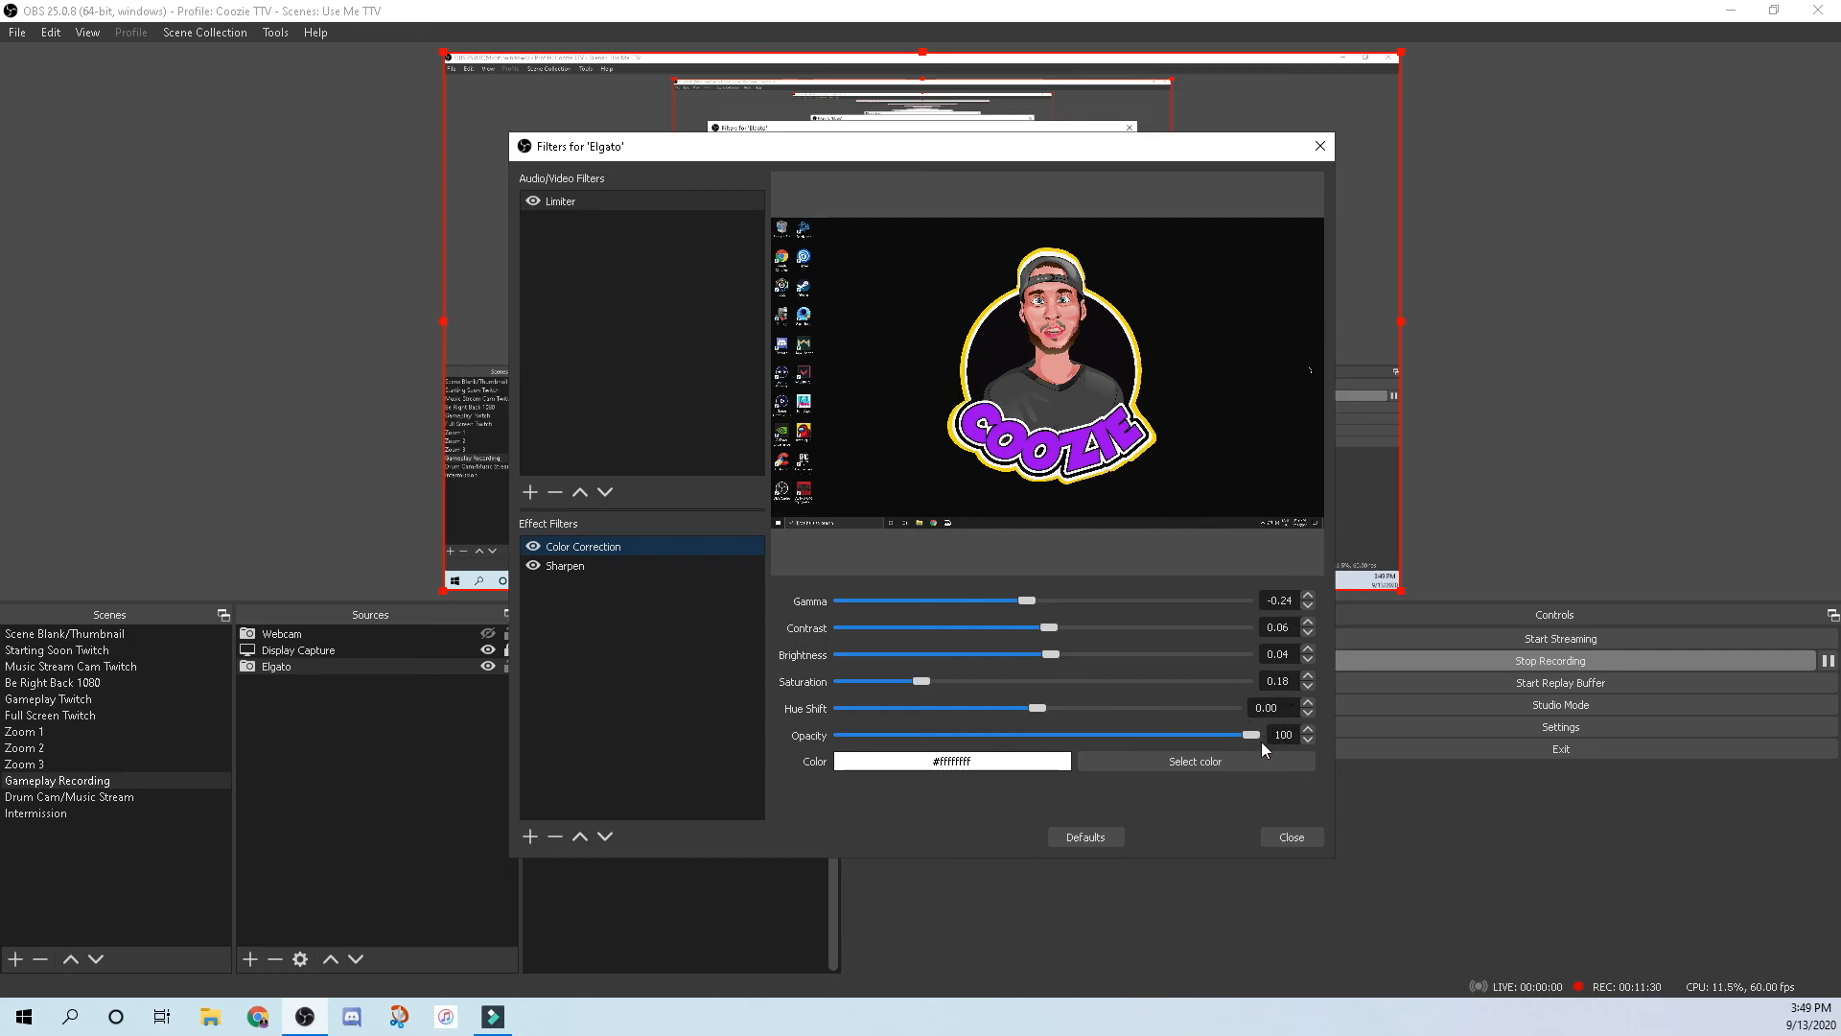
click(564, 573)
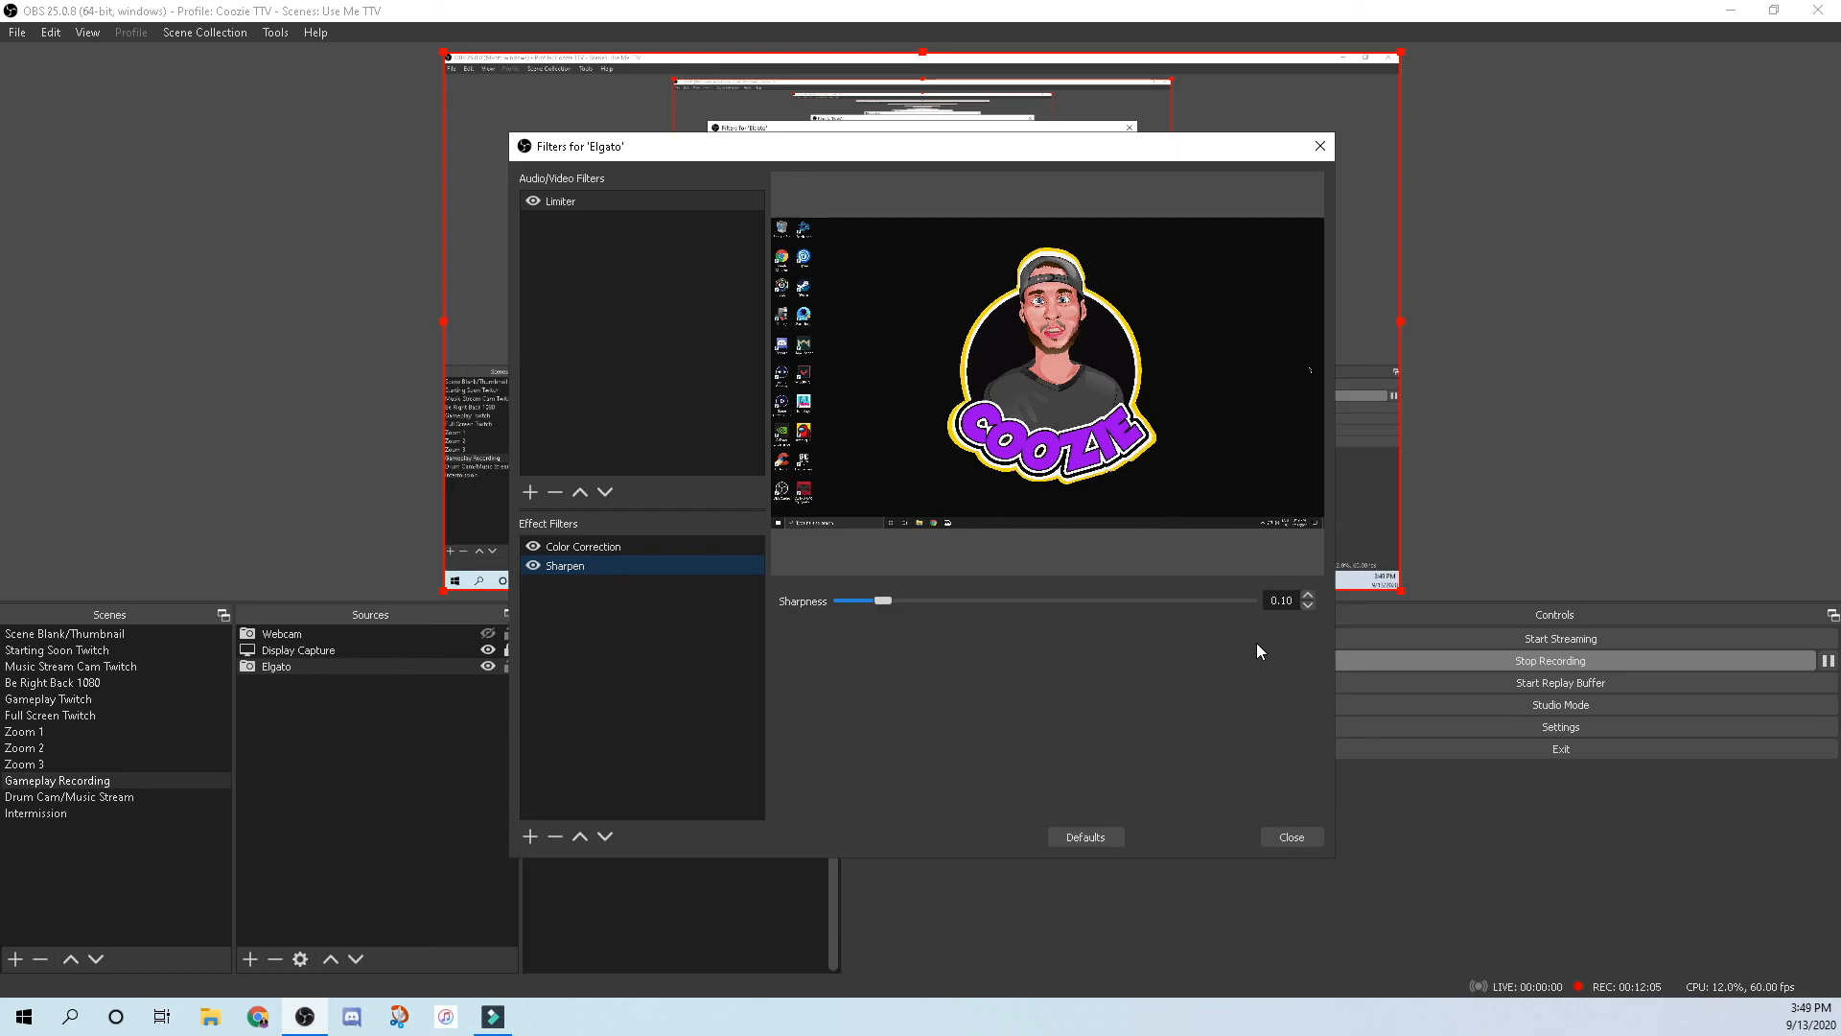
click(1291, 837)
click(488, 633)
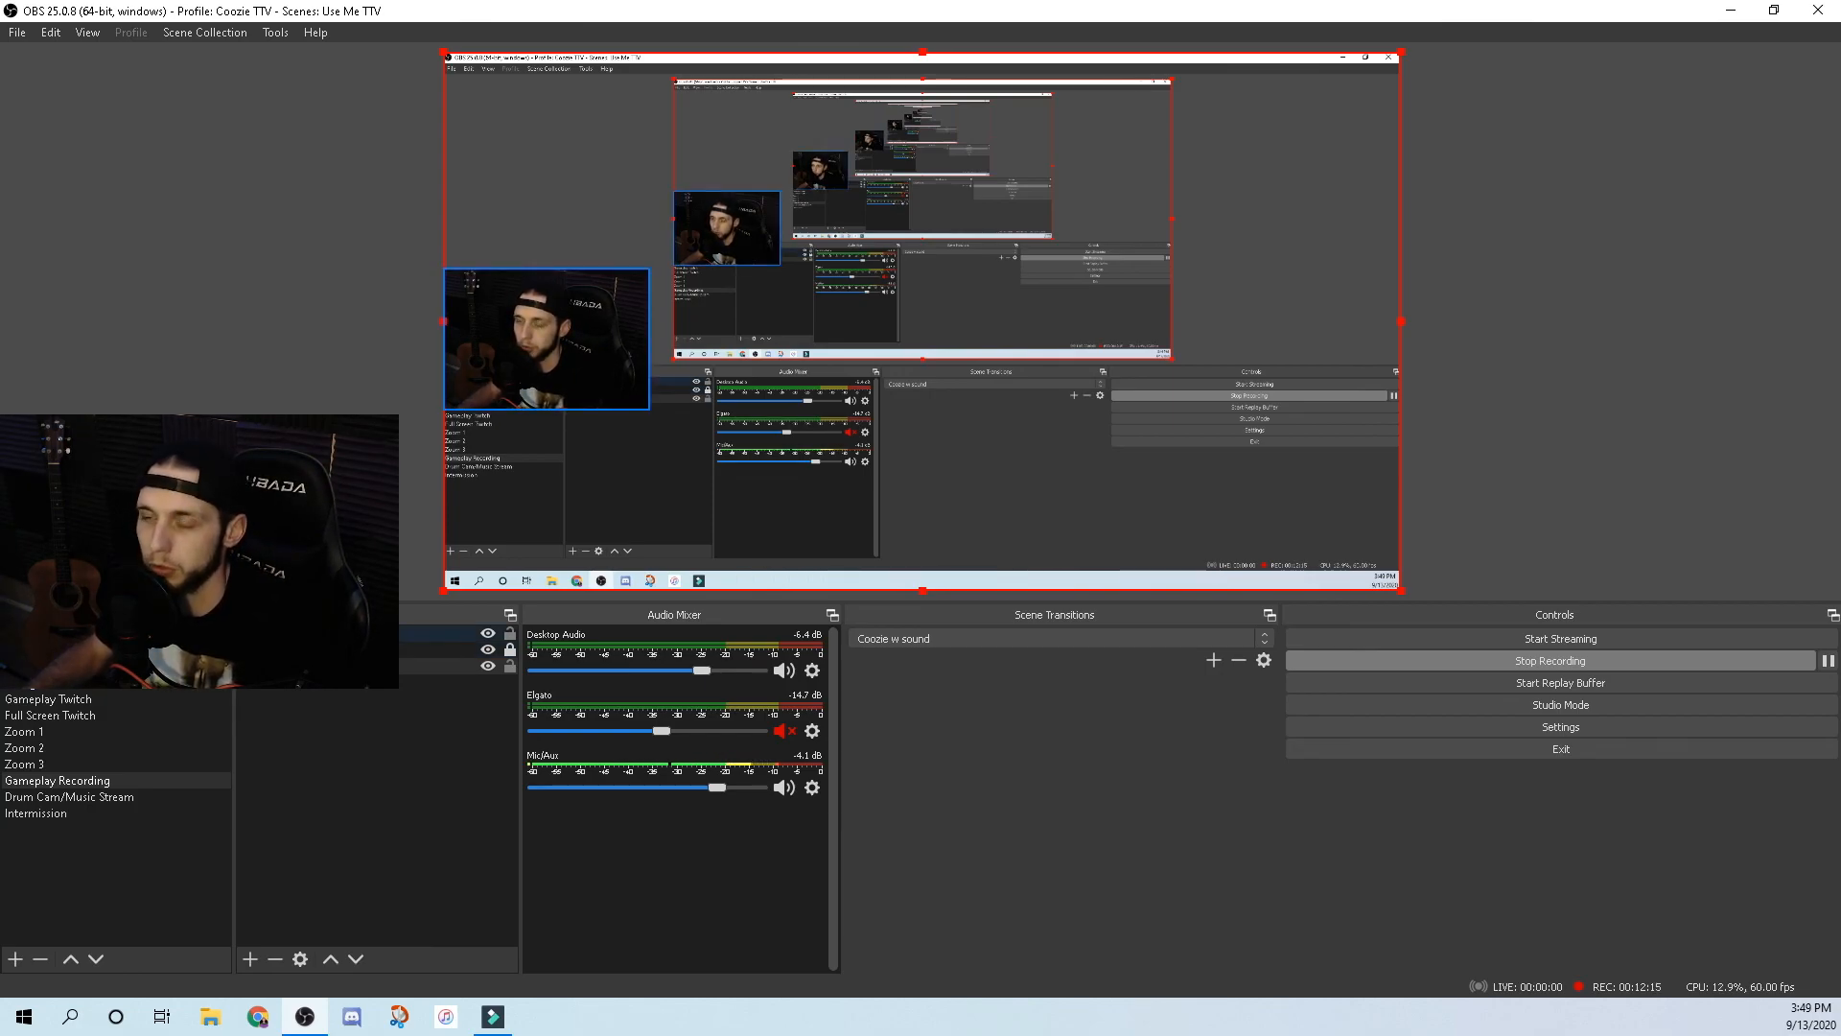
Confirm the Webcam source's properties unchanged, then open its Filters window showing Apply LUT and Sharpen.
click(365, 633)
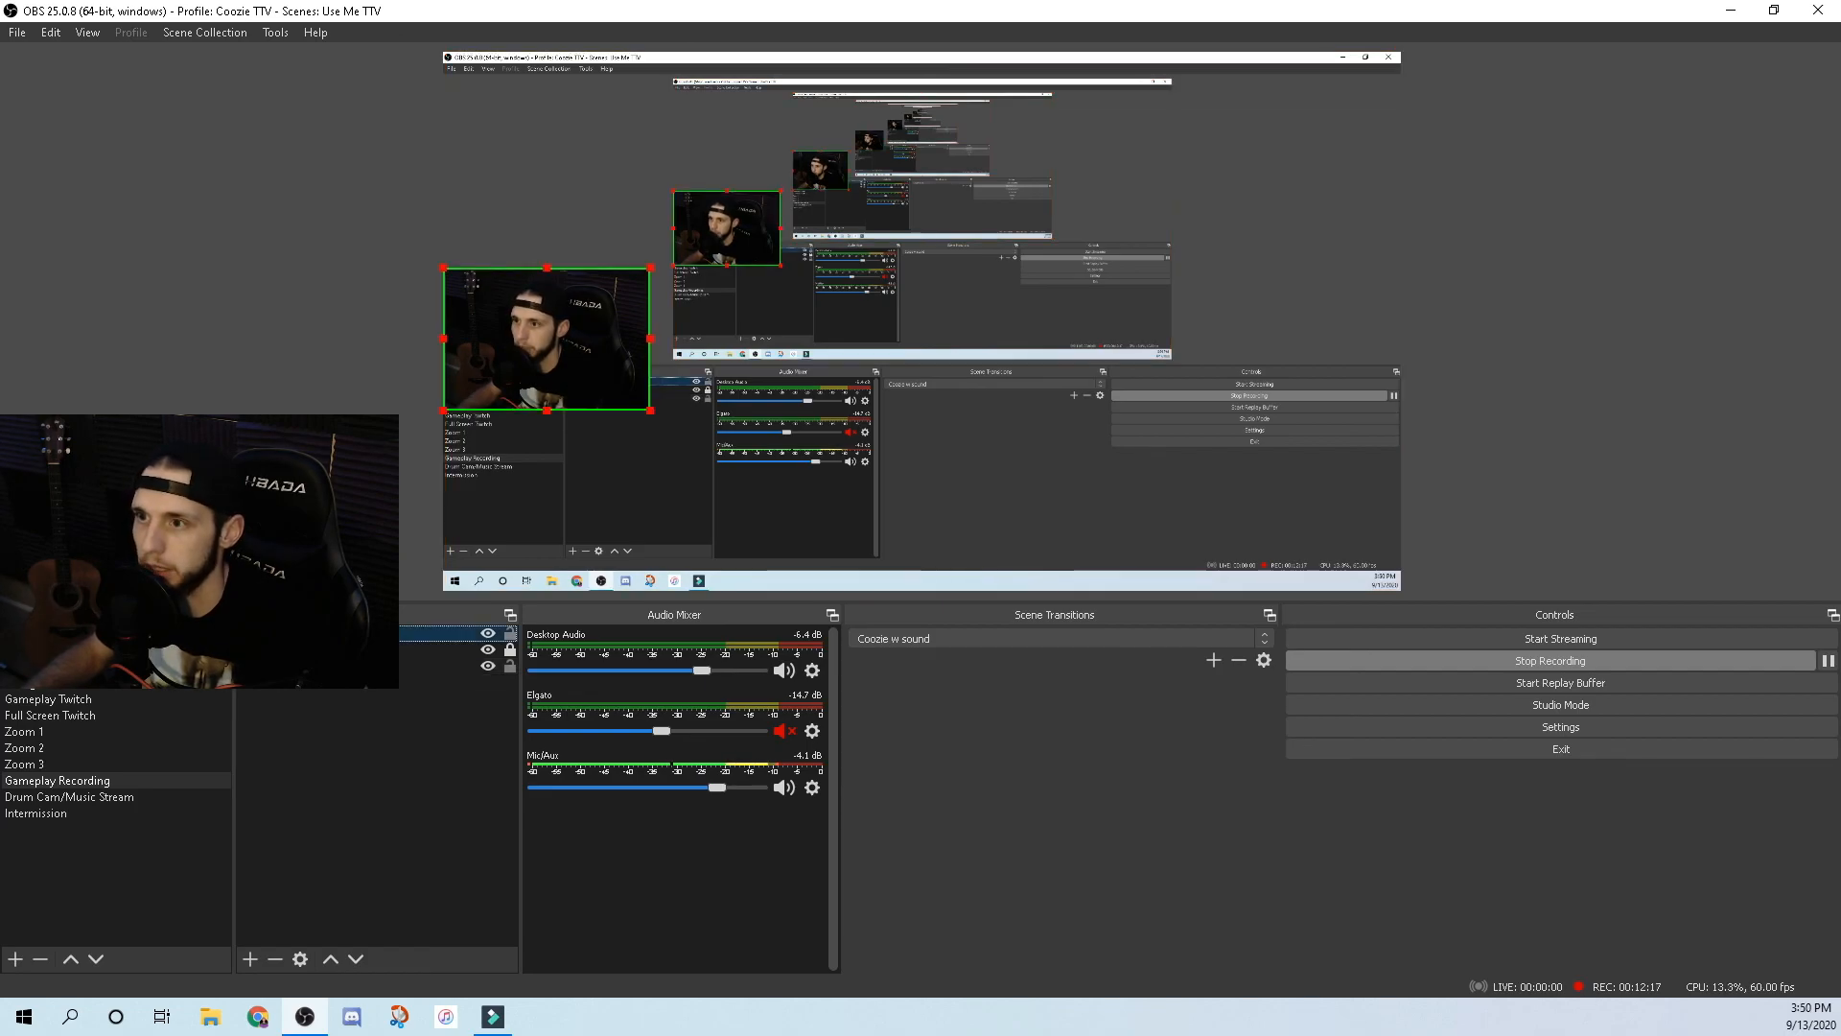
double_click(529, 312)
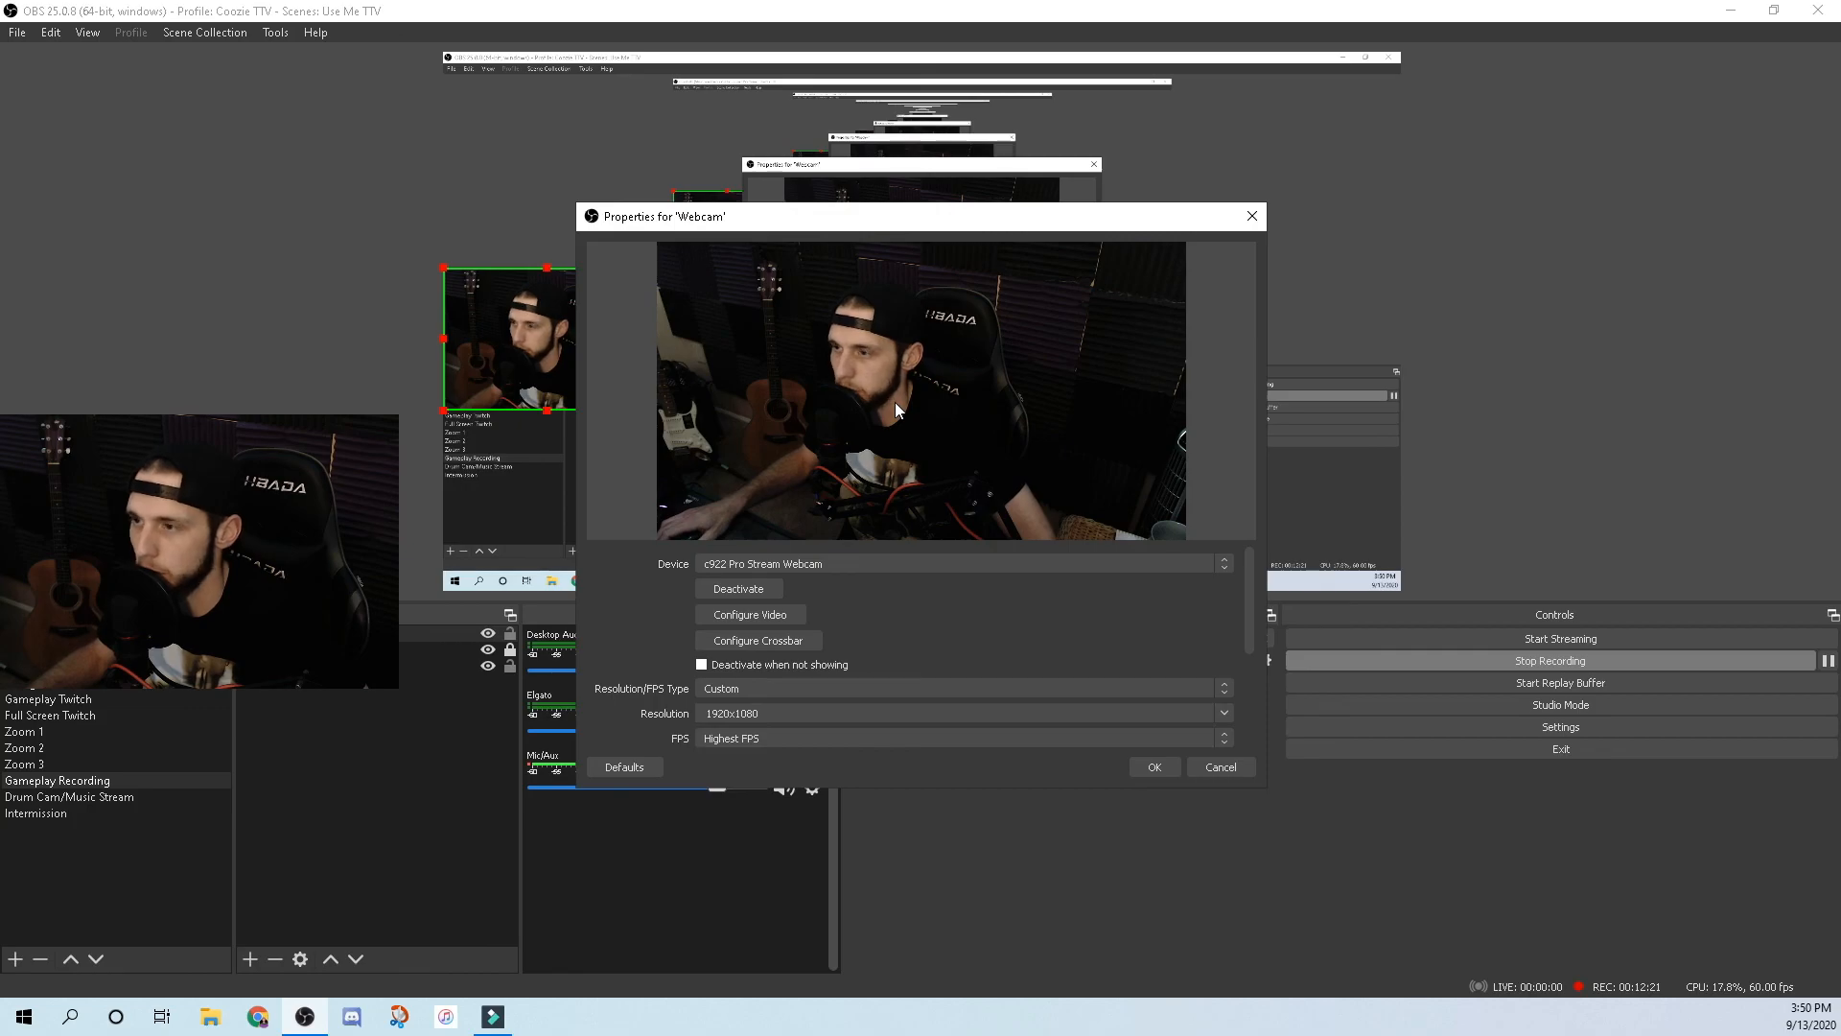
click(1155, 767)
right_click(304, 633)
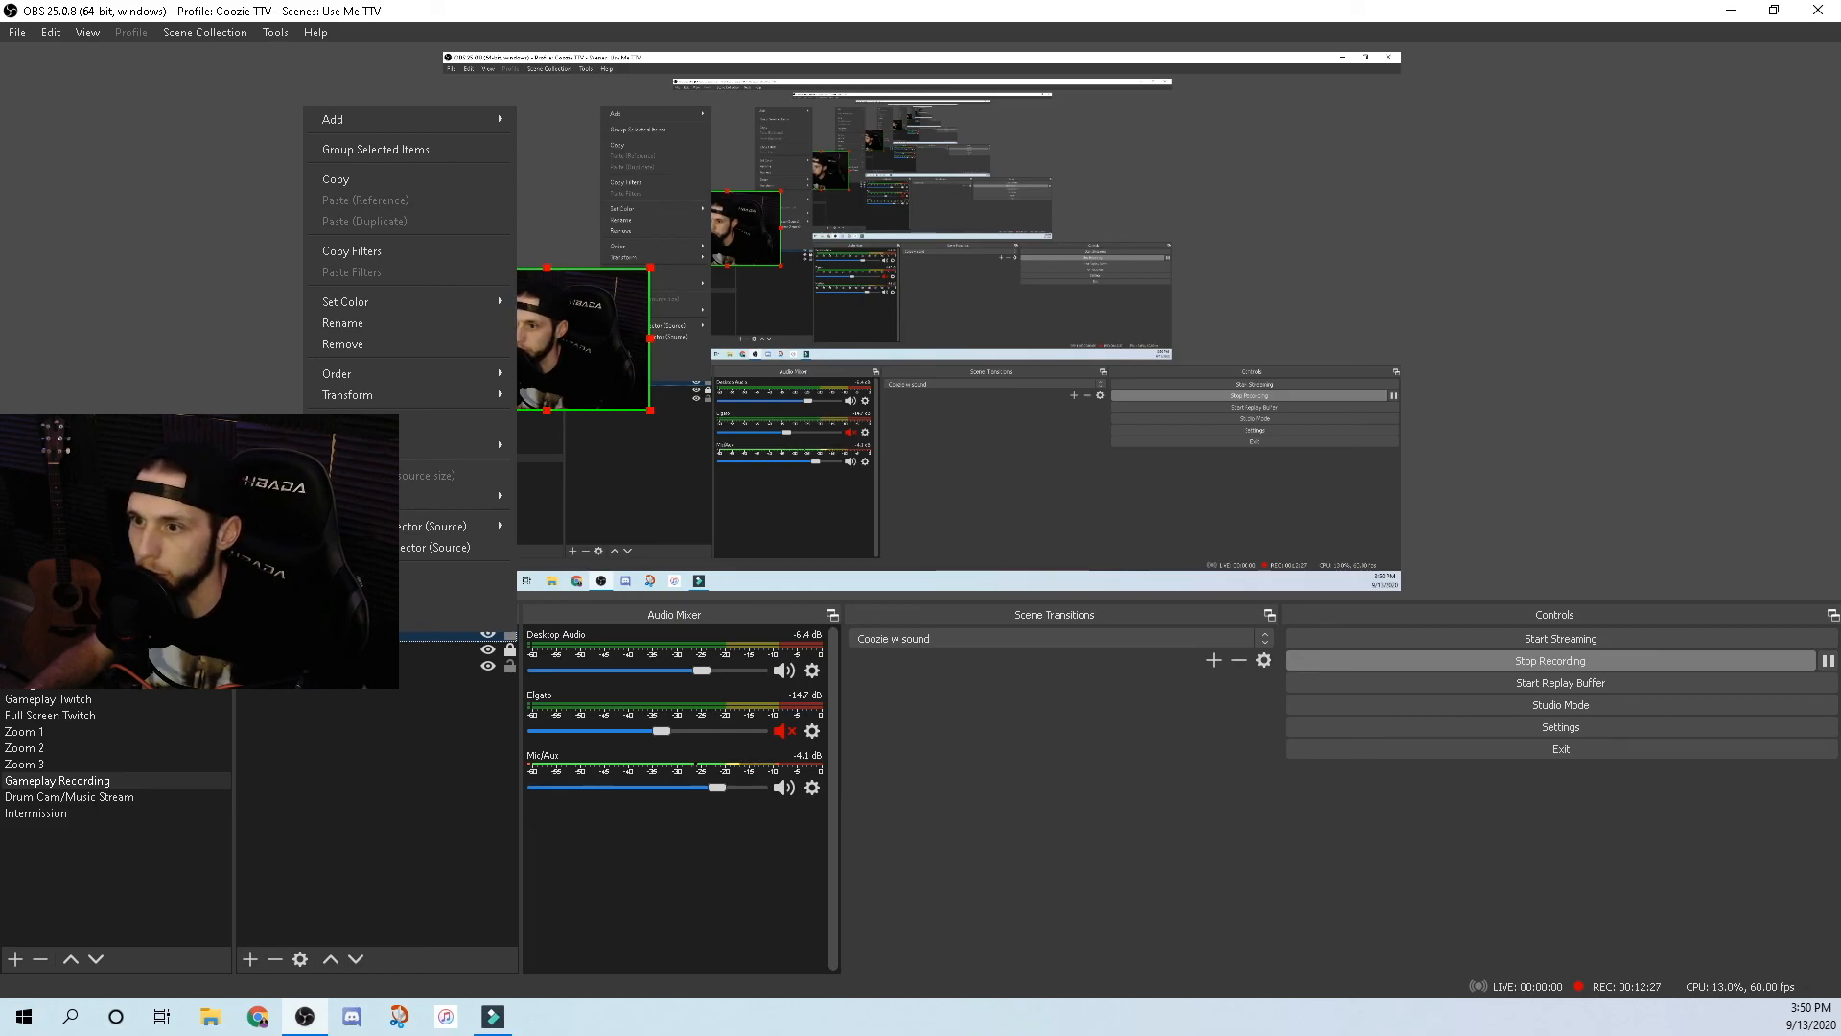
click(326, 598)
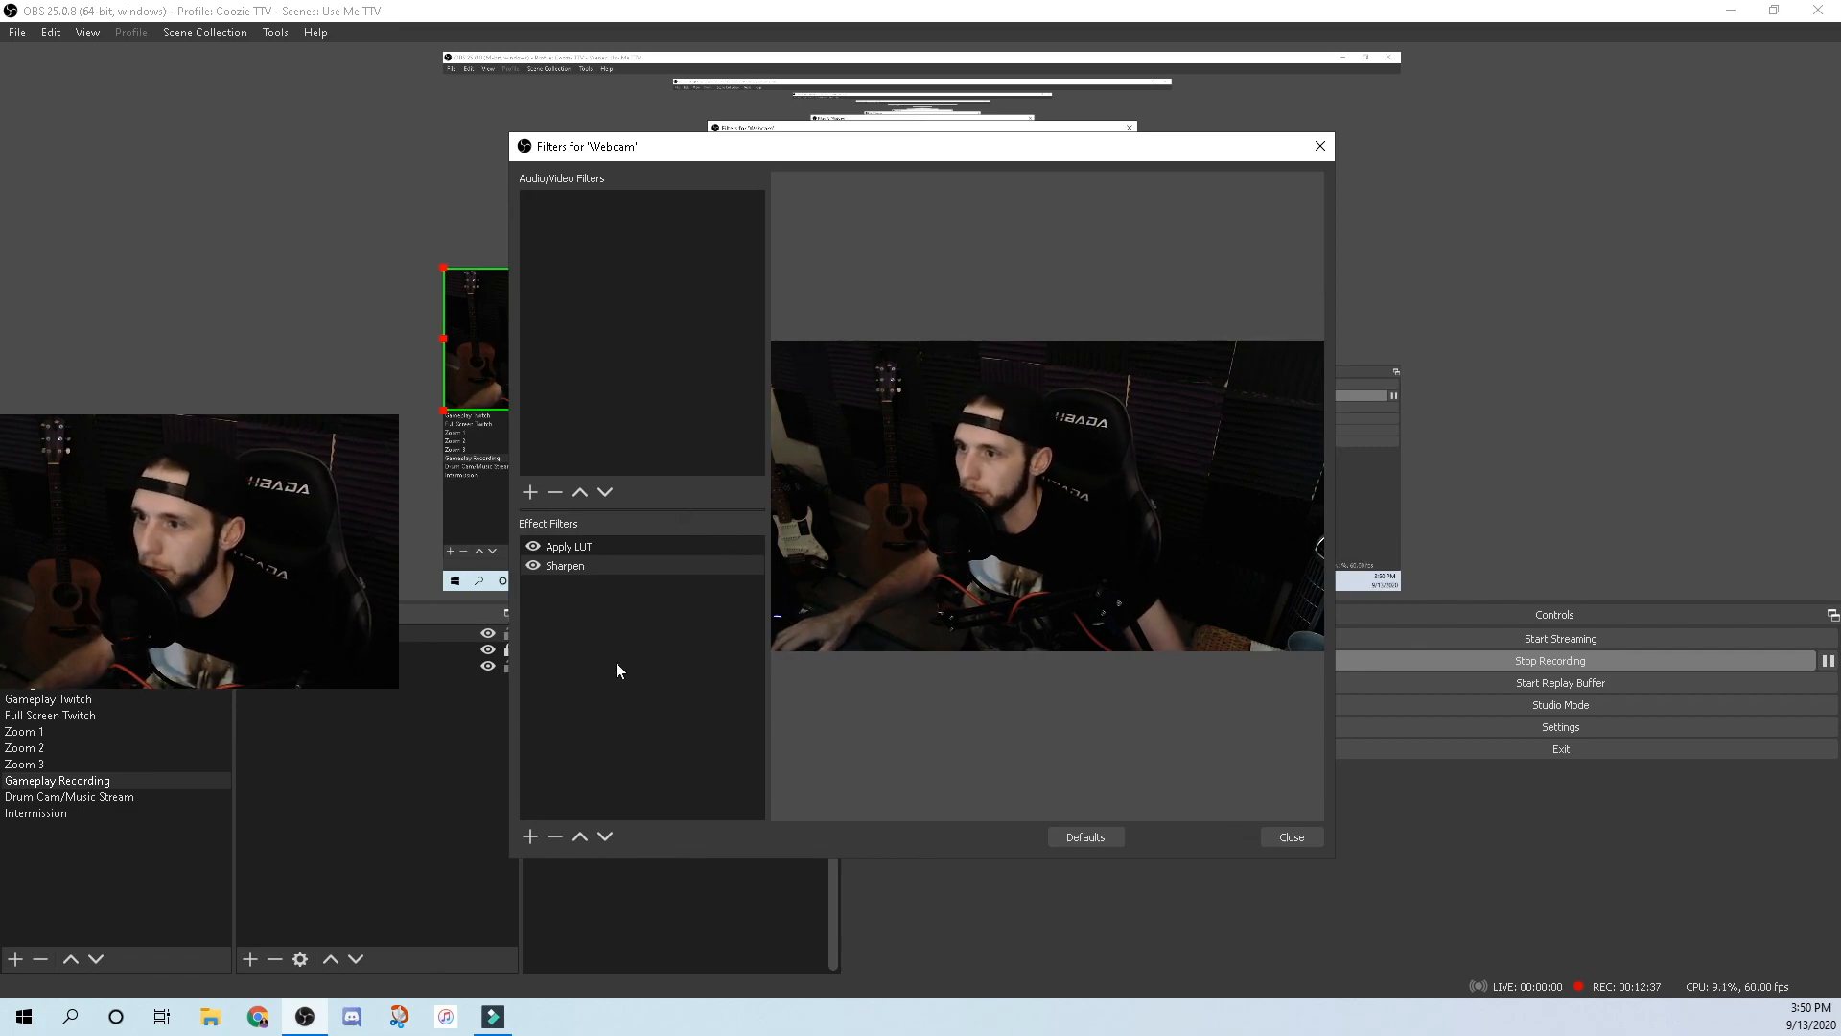
Review the webcam's Sharpen and Apply LUT filter settings, leaving Apply LUT at 0.45, and close.
click(562, 568)
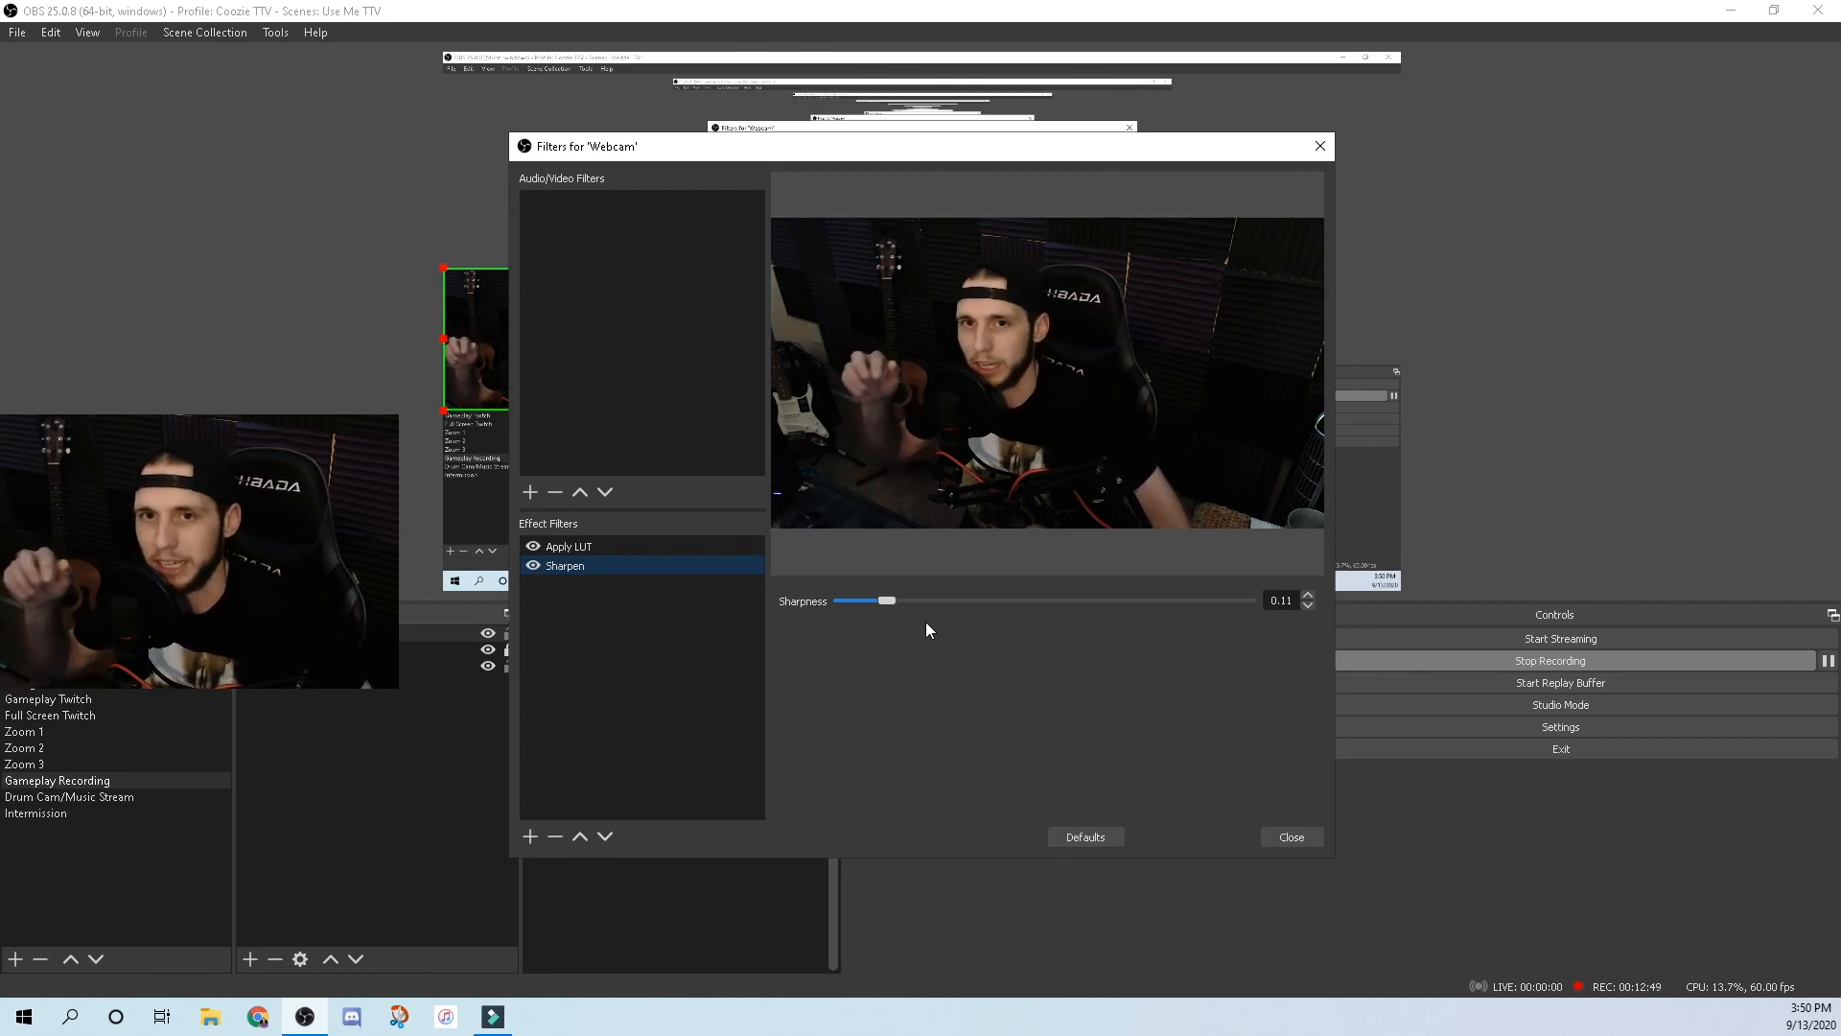
click(589, 547)
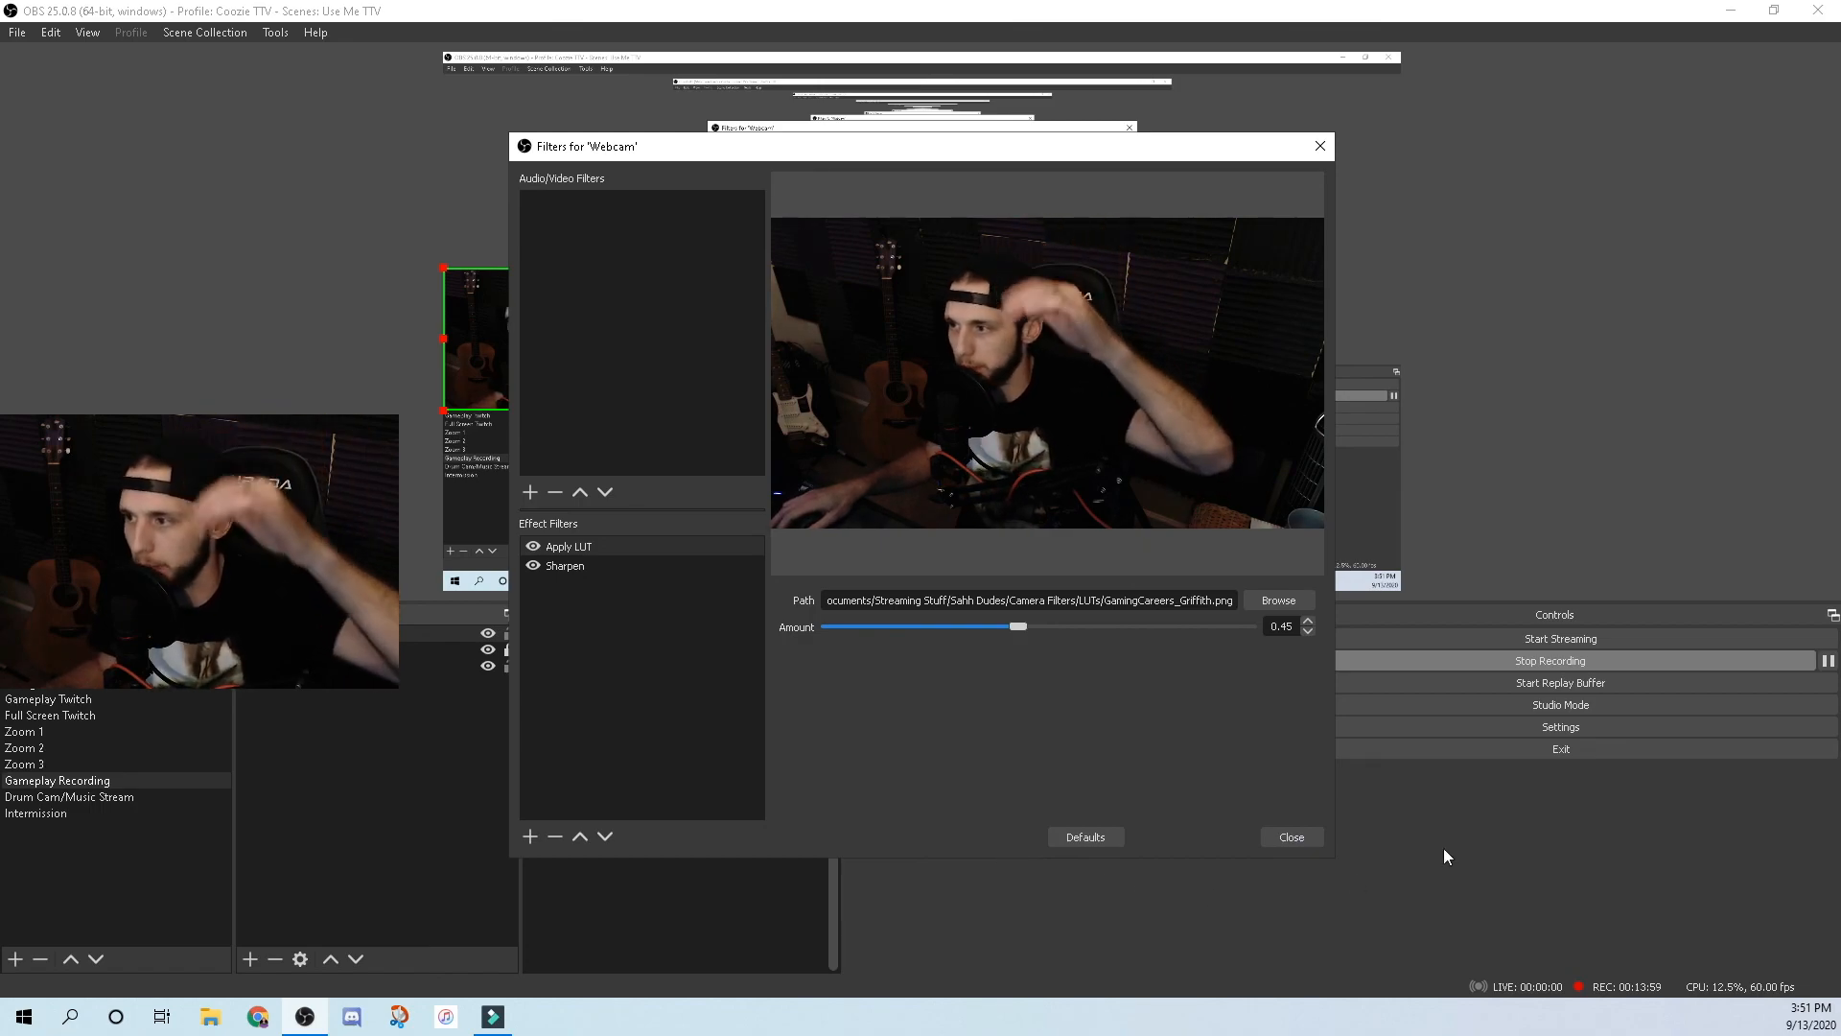
click(1292, 837)
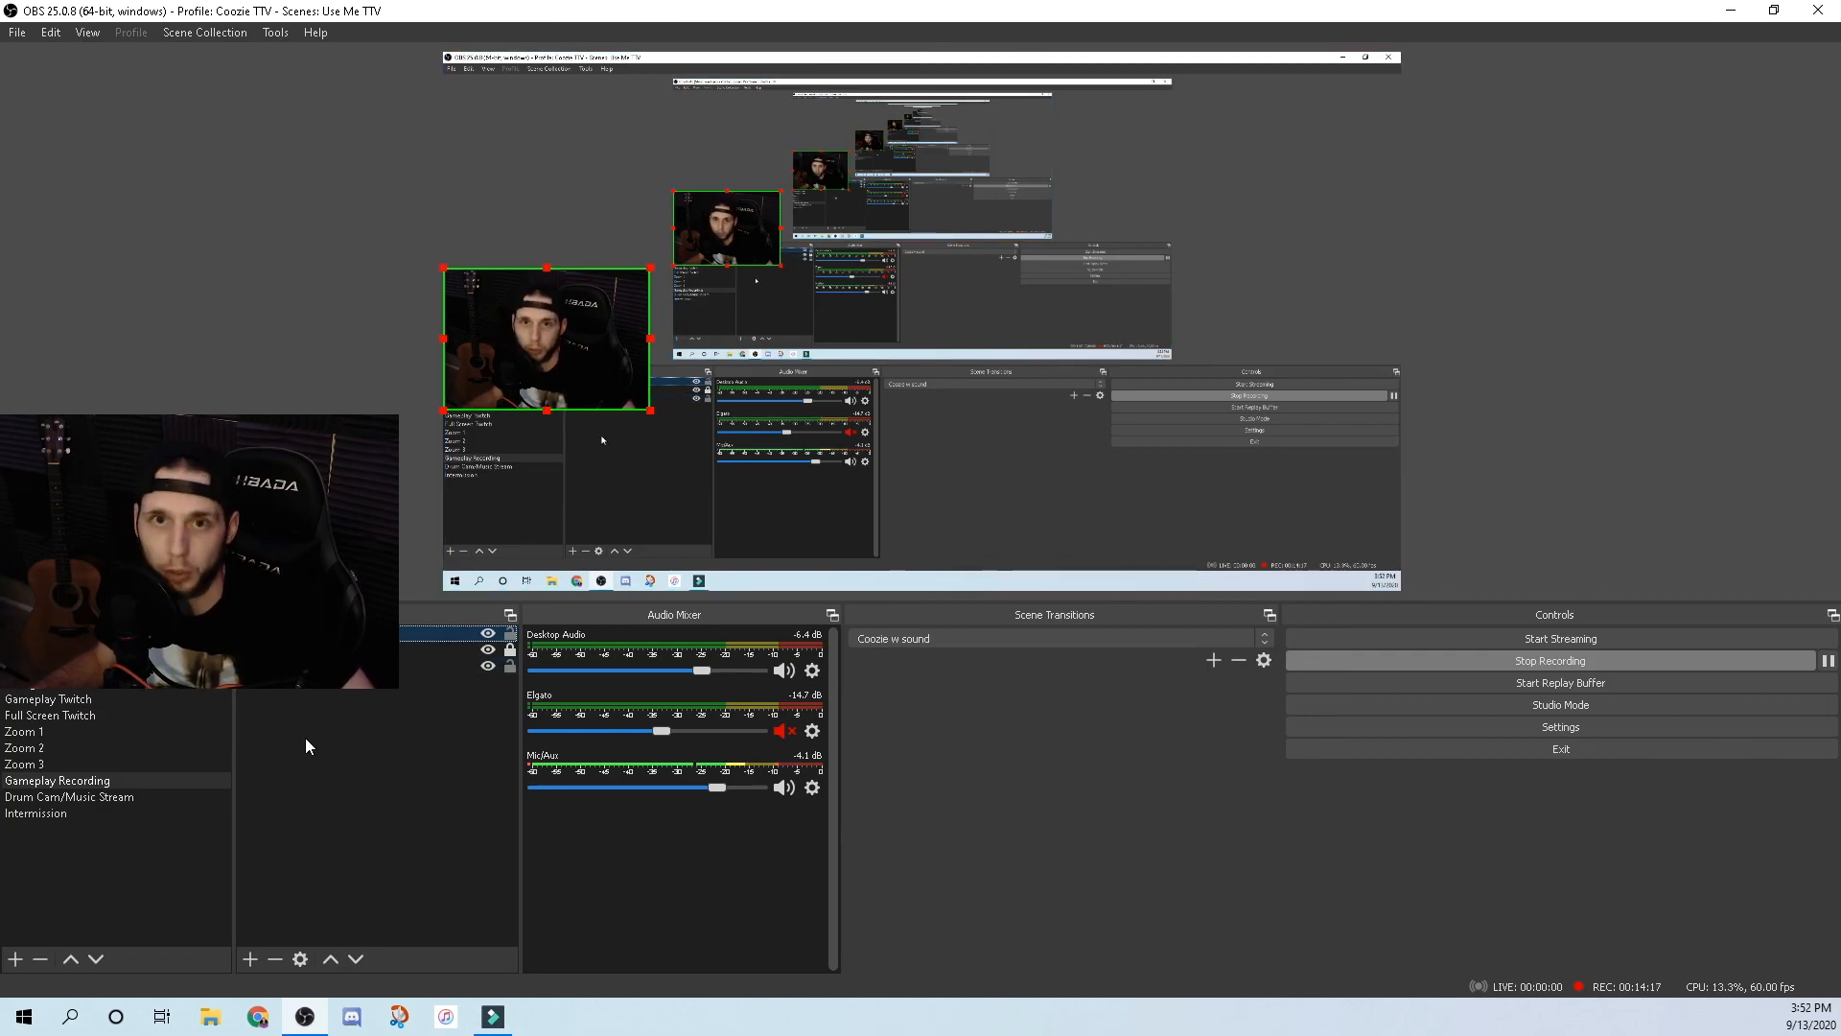
Show the Mic/Aux Compressor filter settings: 10:1 ratio, -31 dB threshold, 12.70 dB output gain.
click(811, 787)
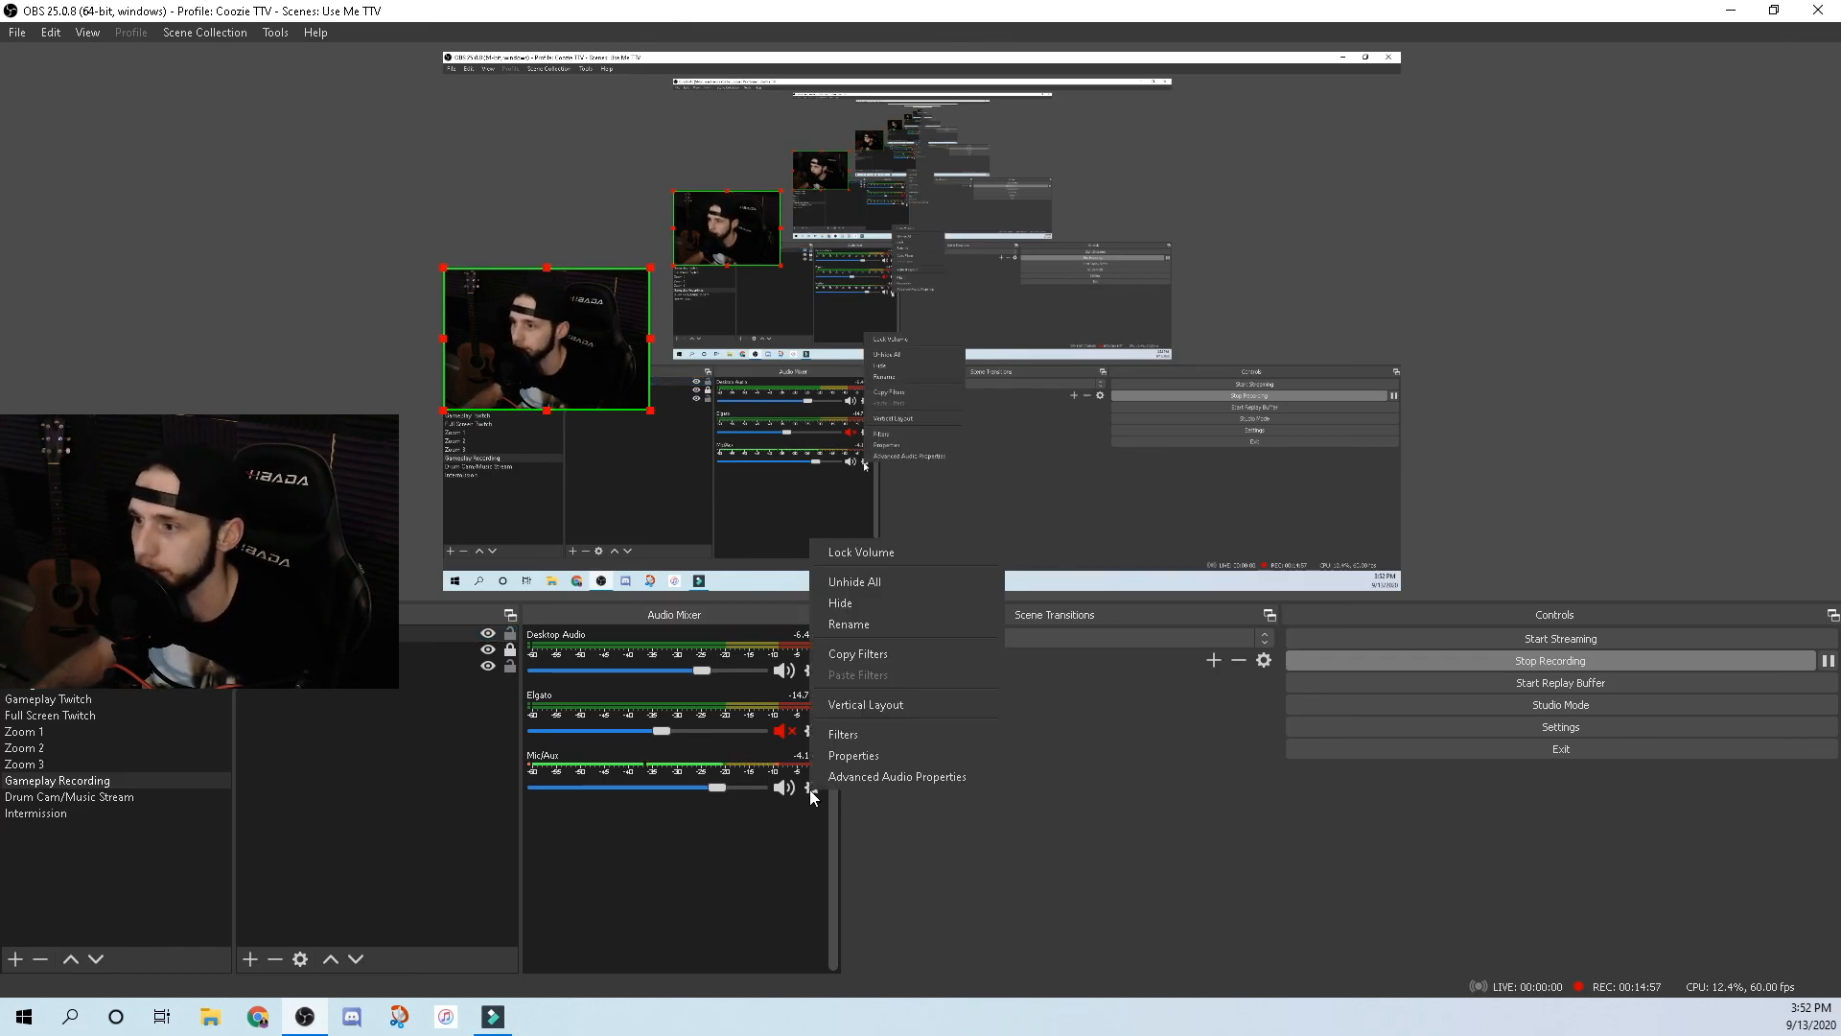
click(836, 739)
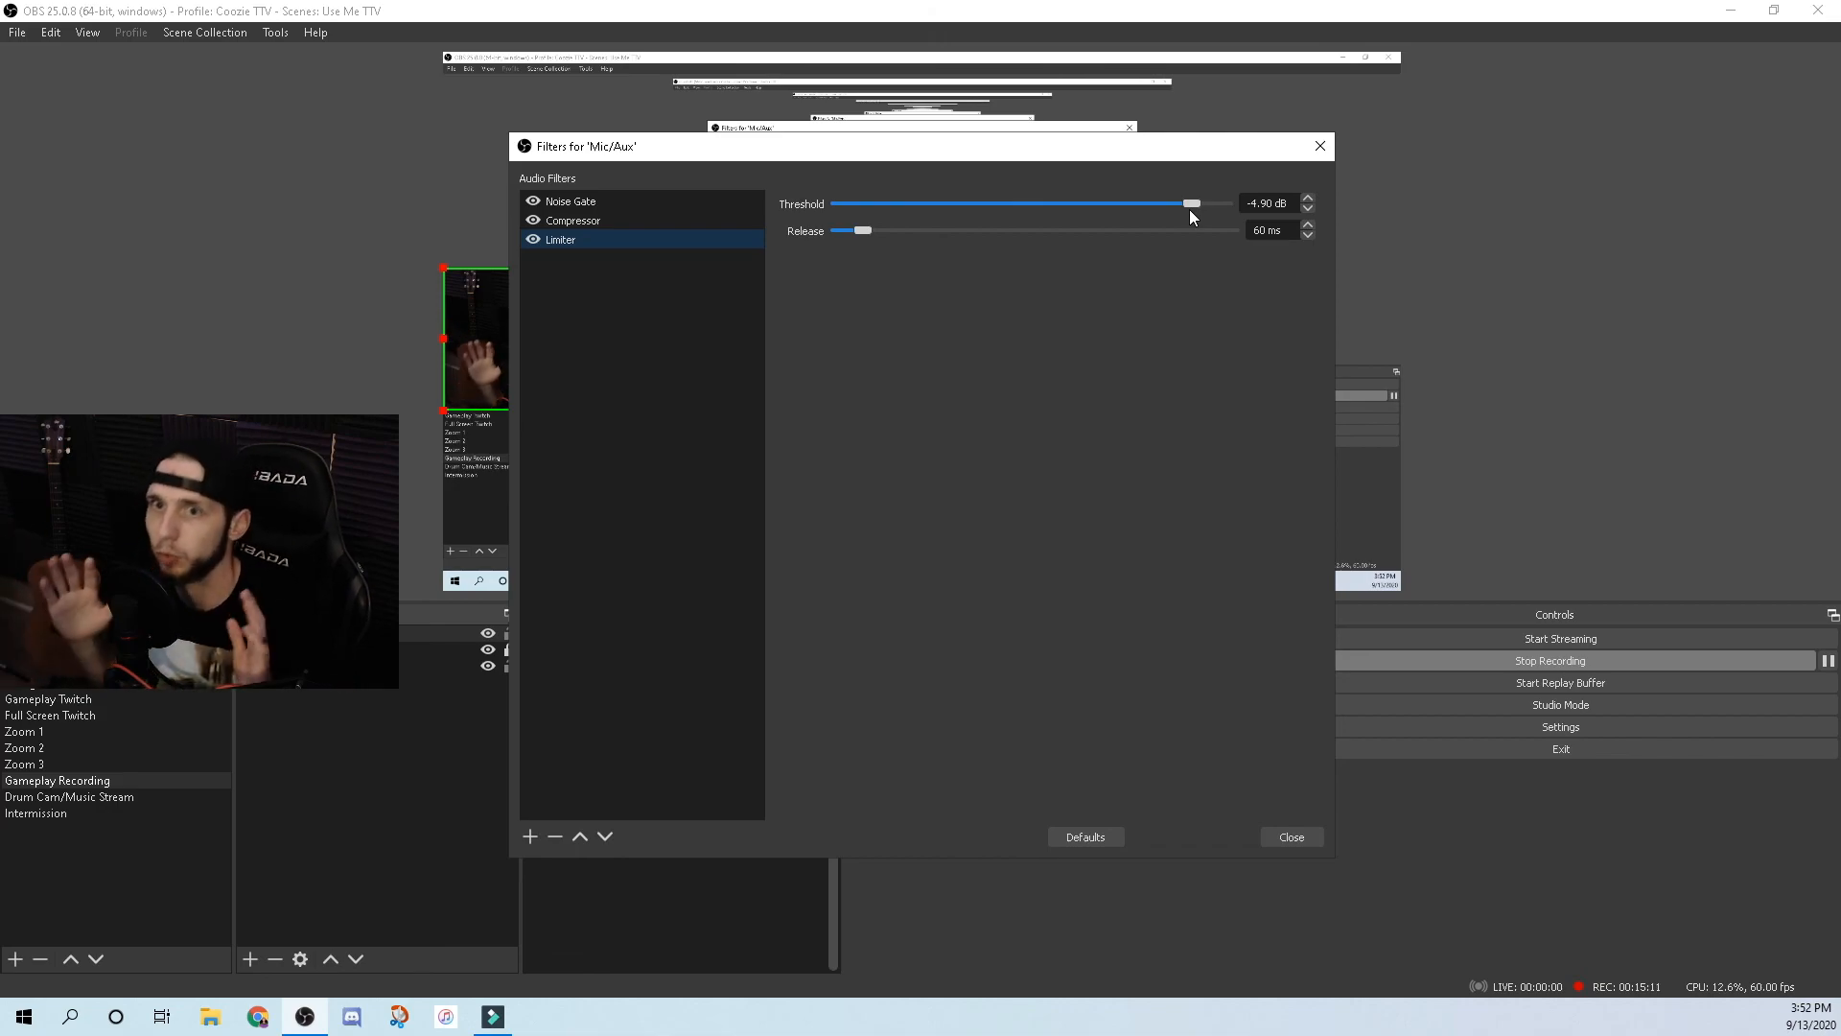
click(596, 228)
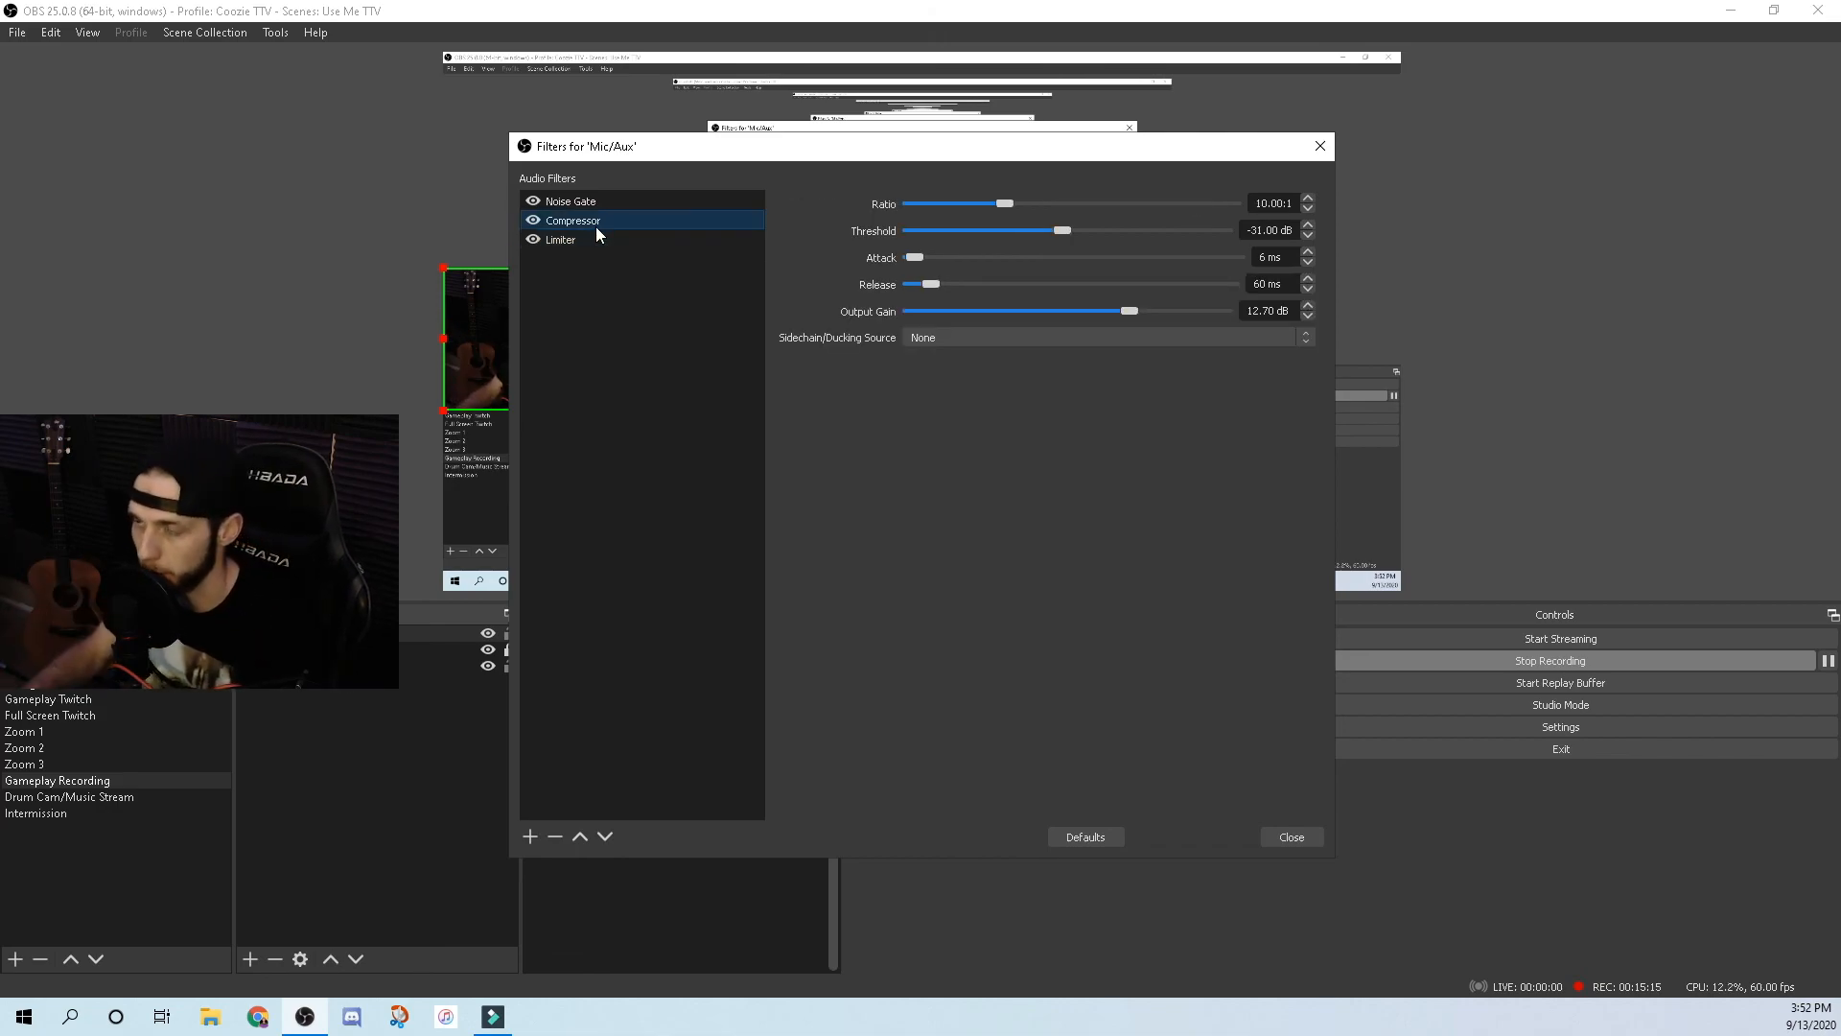
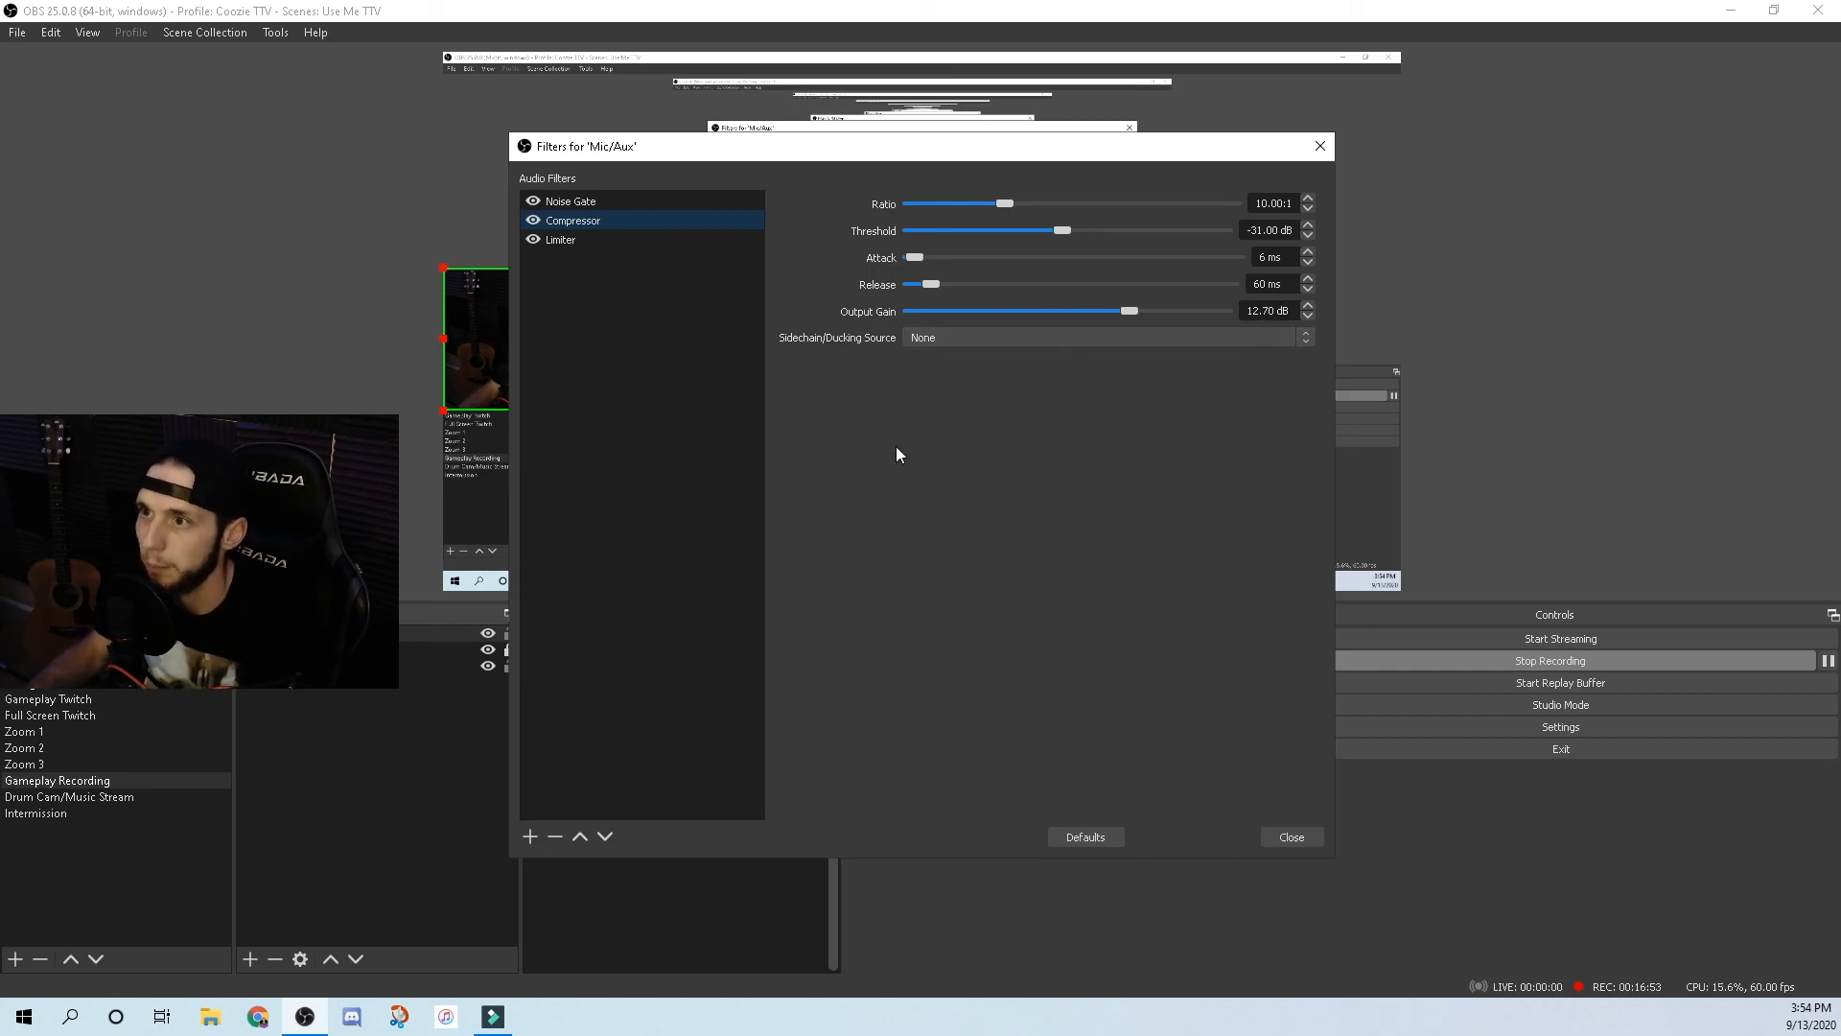
View the Mic/Aux Noise Gate settings (-30 dB close, -26 dB open) without adding another filter.
click(591, 210)
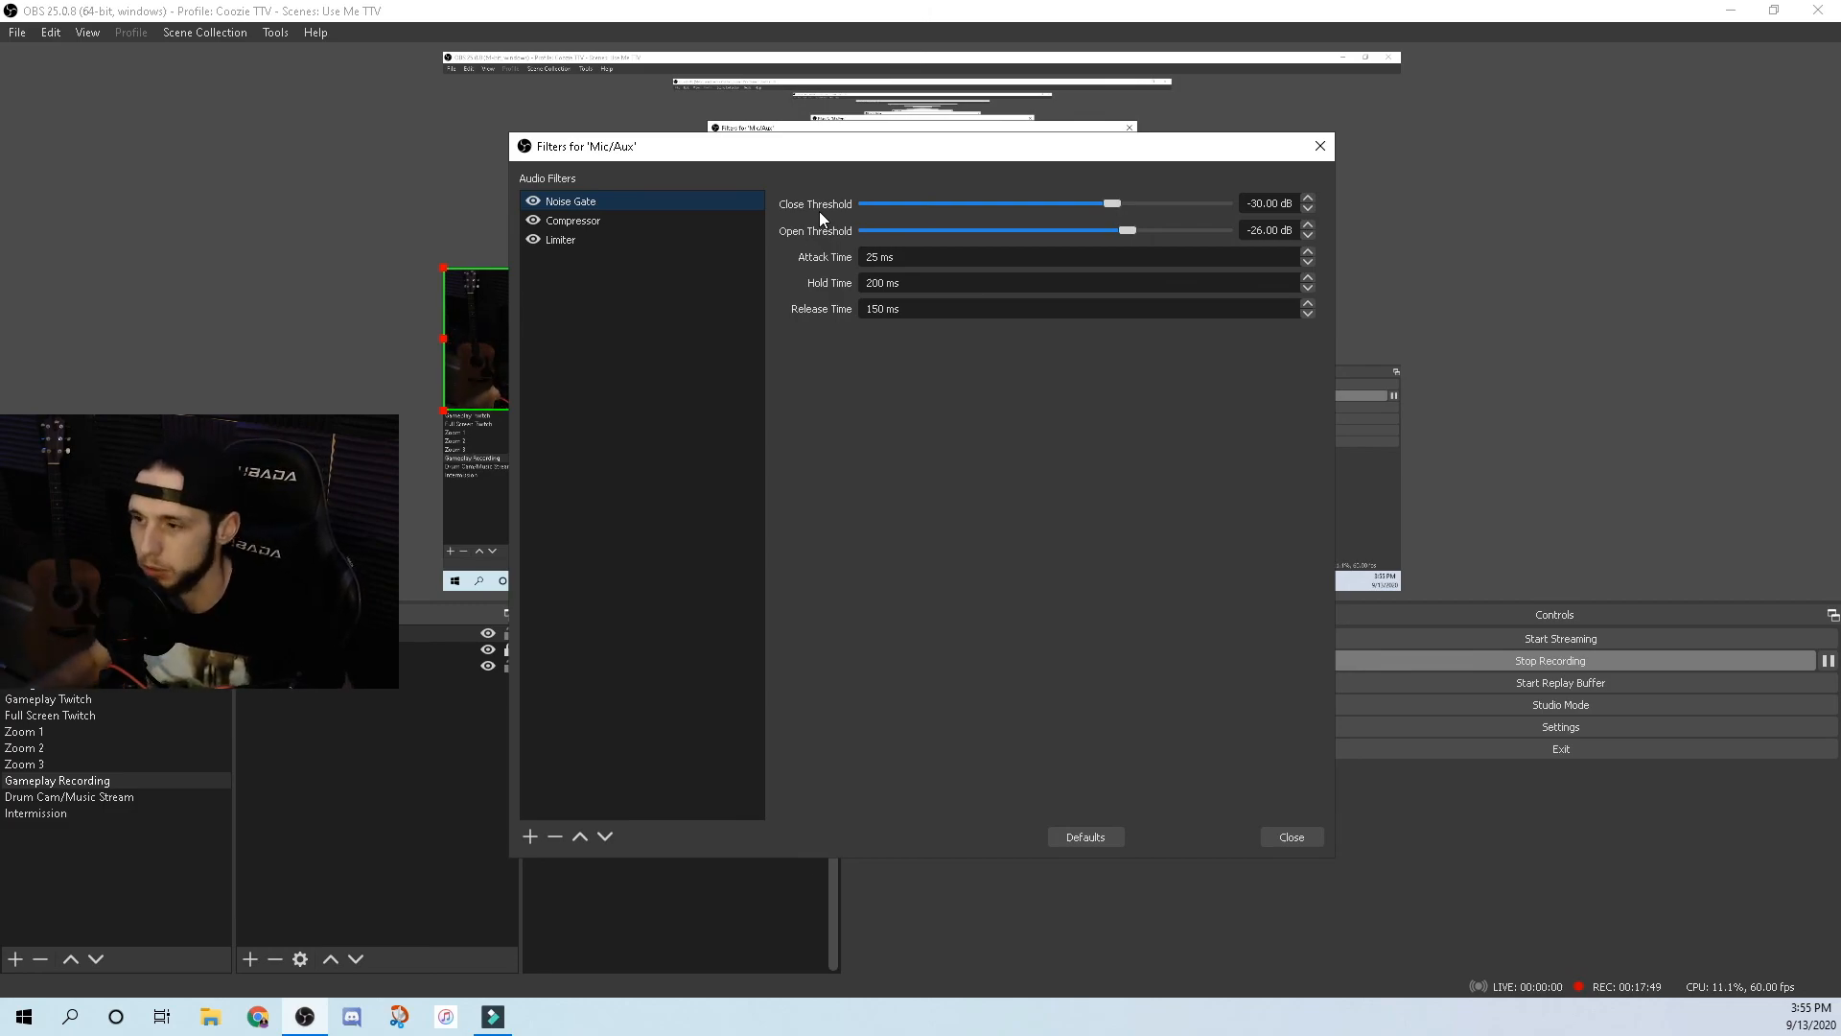
click(527, 832)
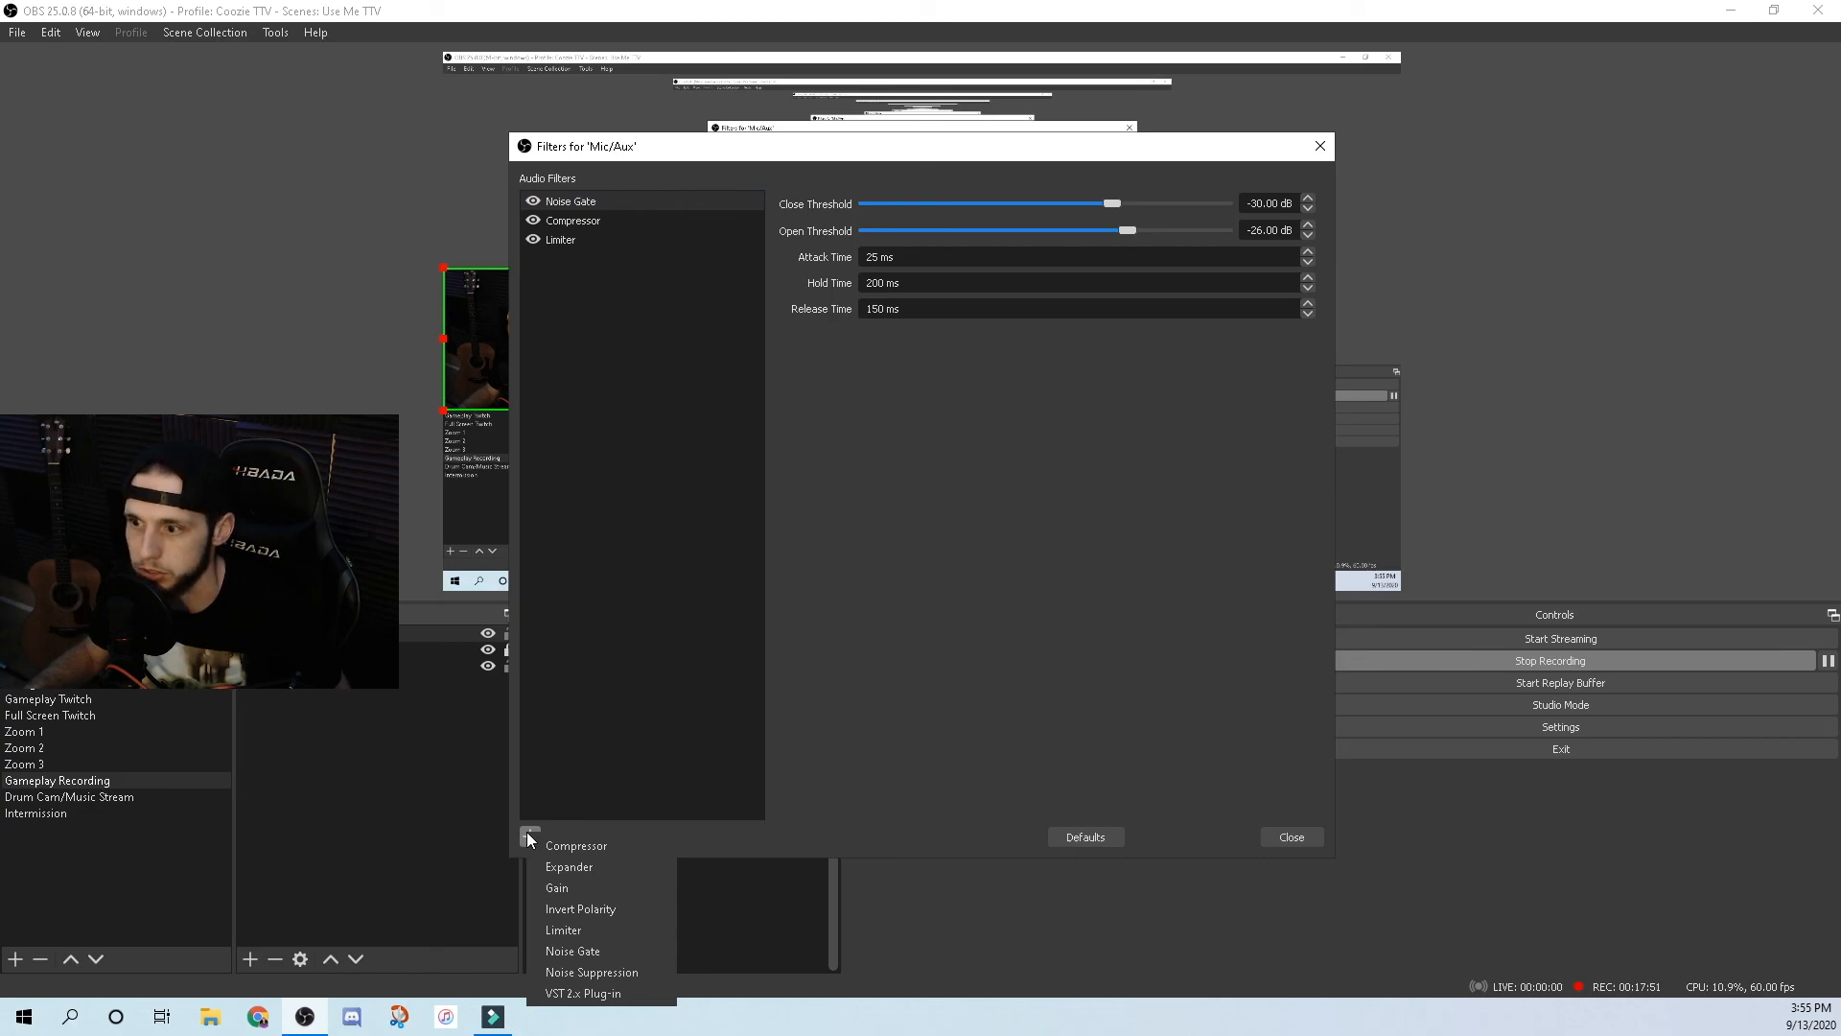
click(1127, 651)
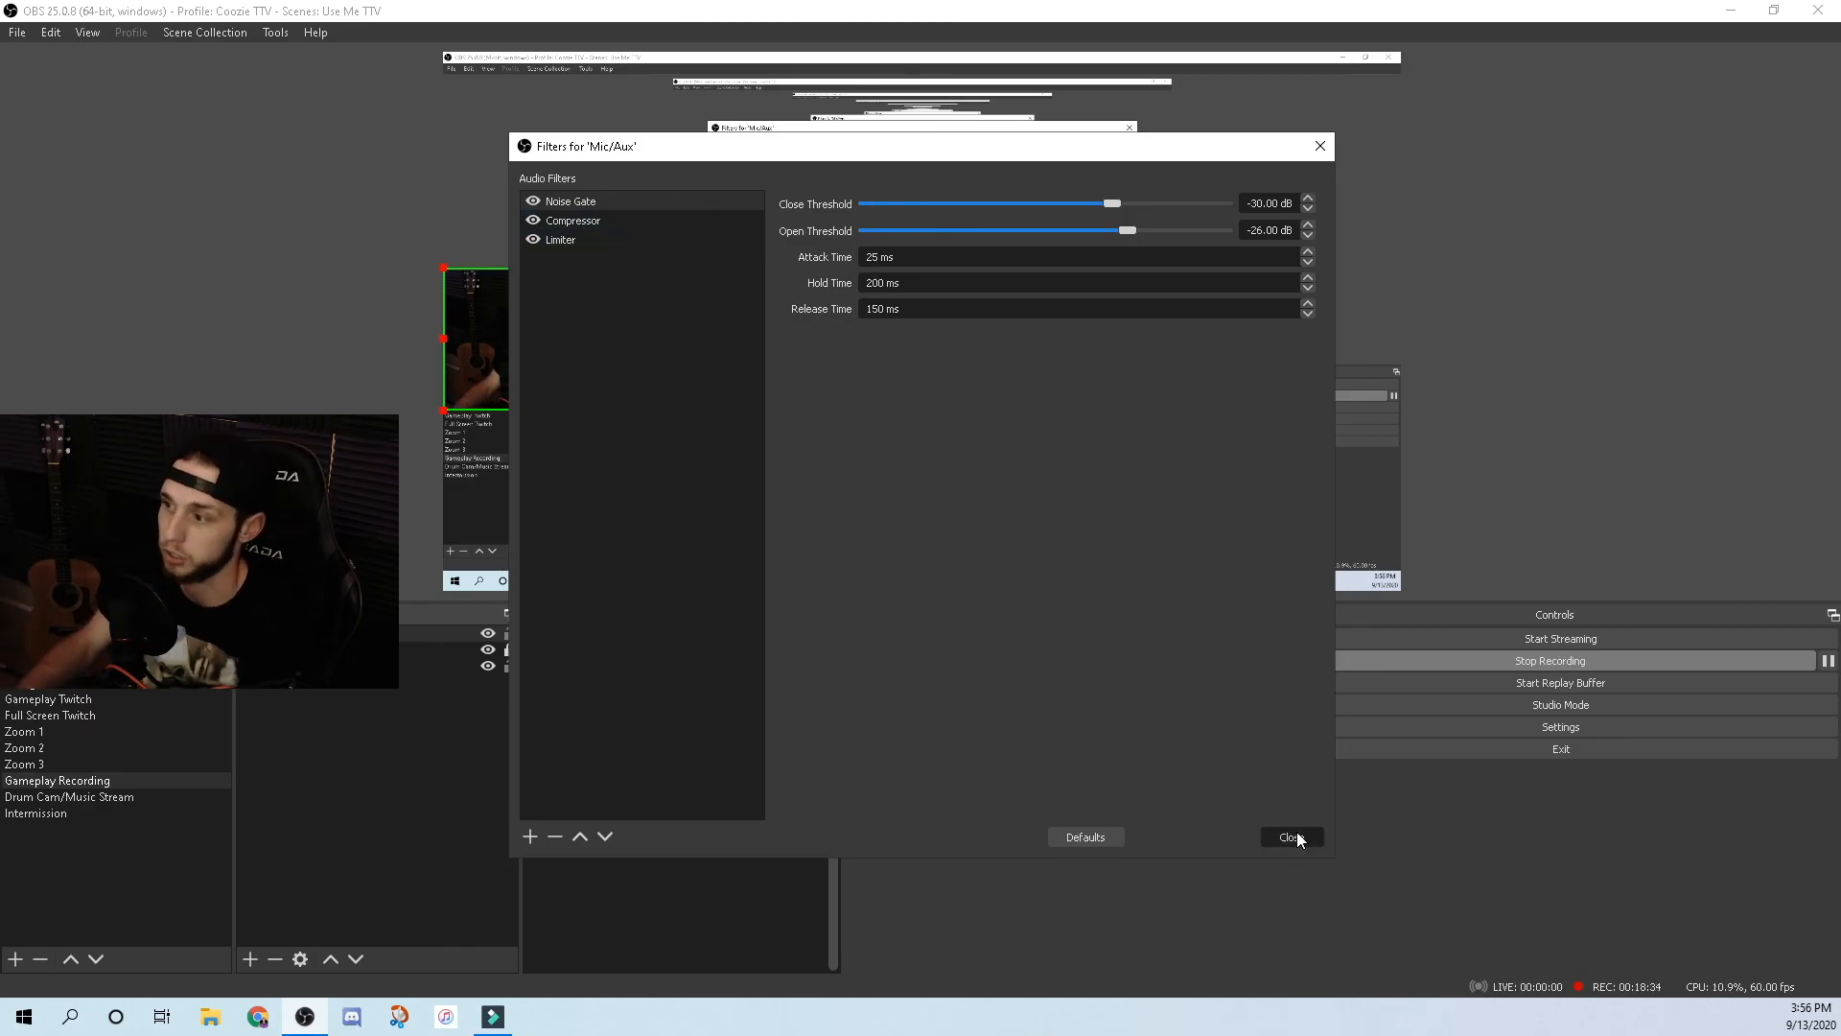
Close the mic filters and add the existing Alert Box (TTV) browser source to the scene.
click(1291, 836)
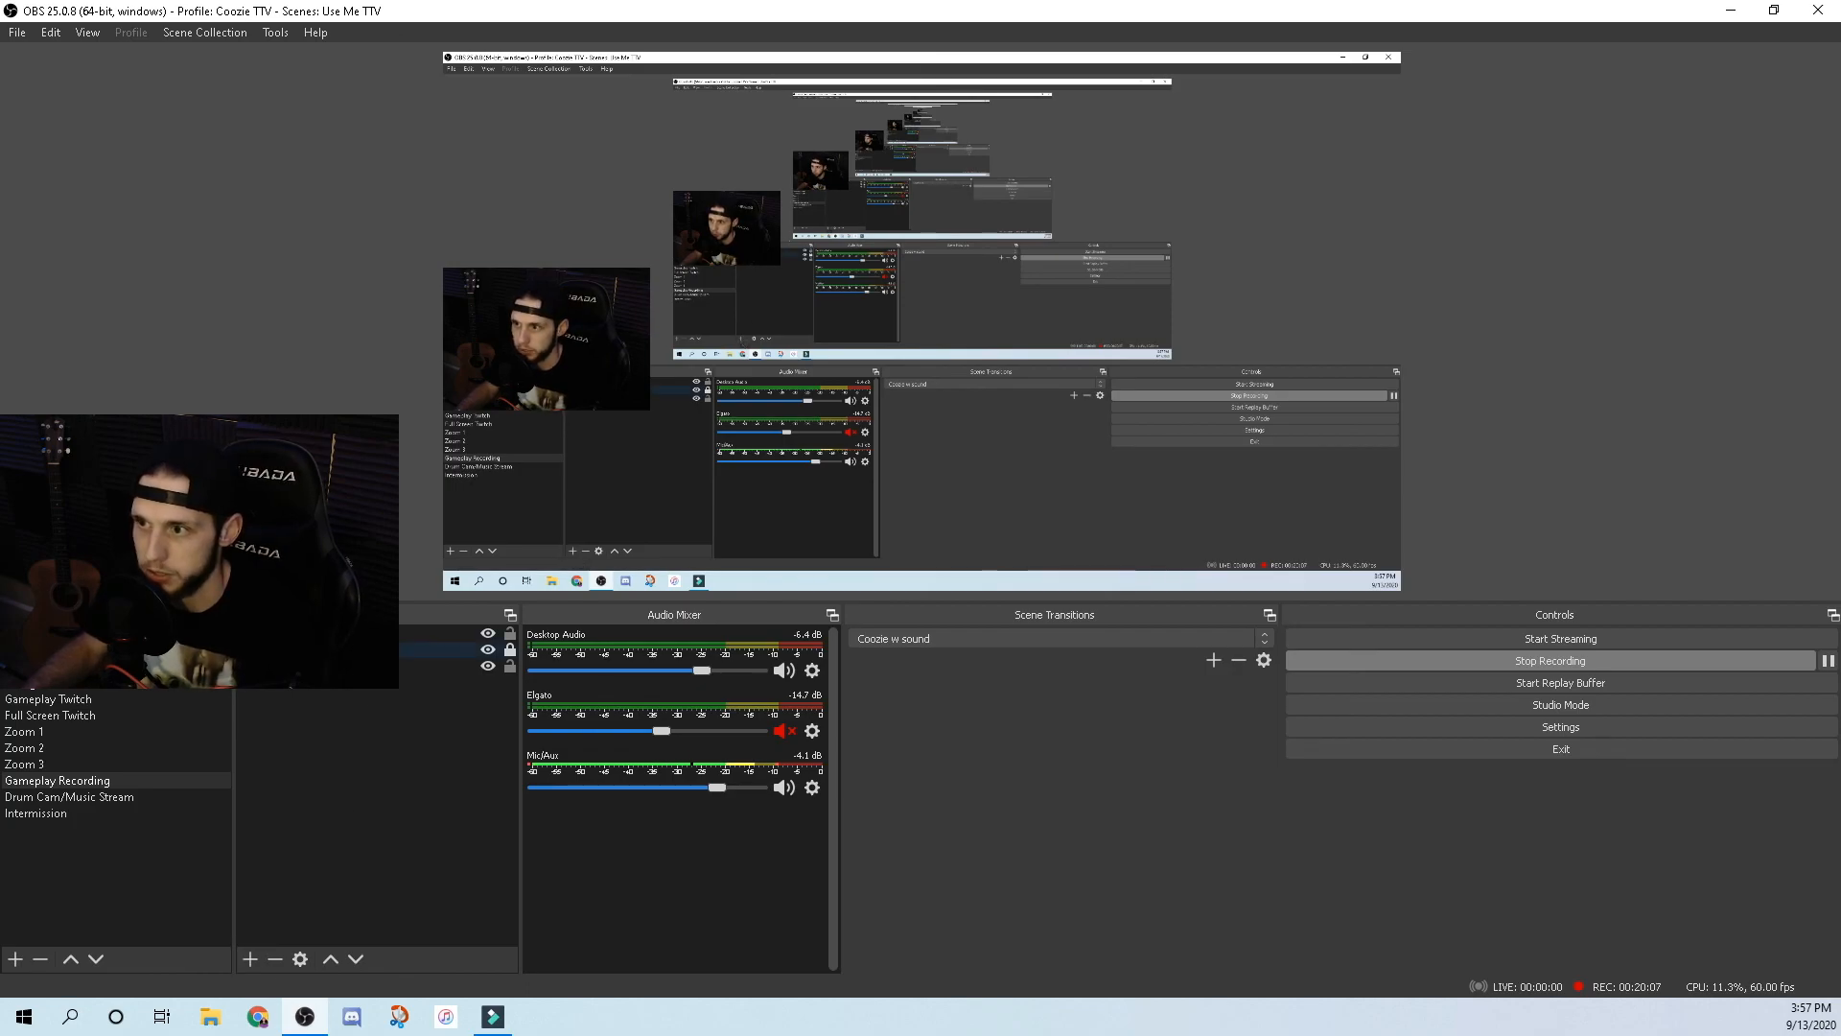
click(248, 959)
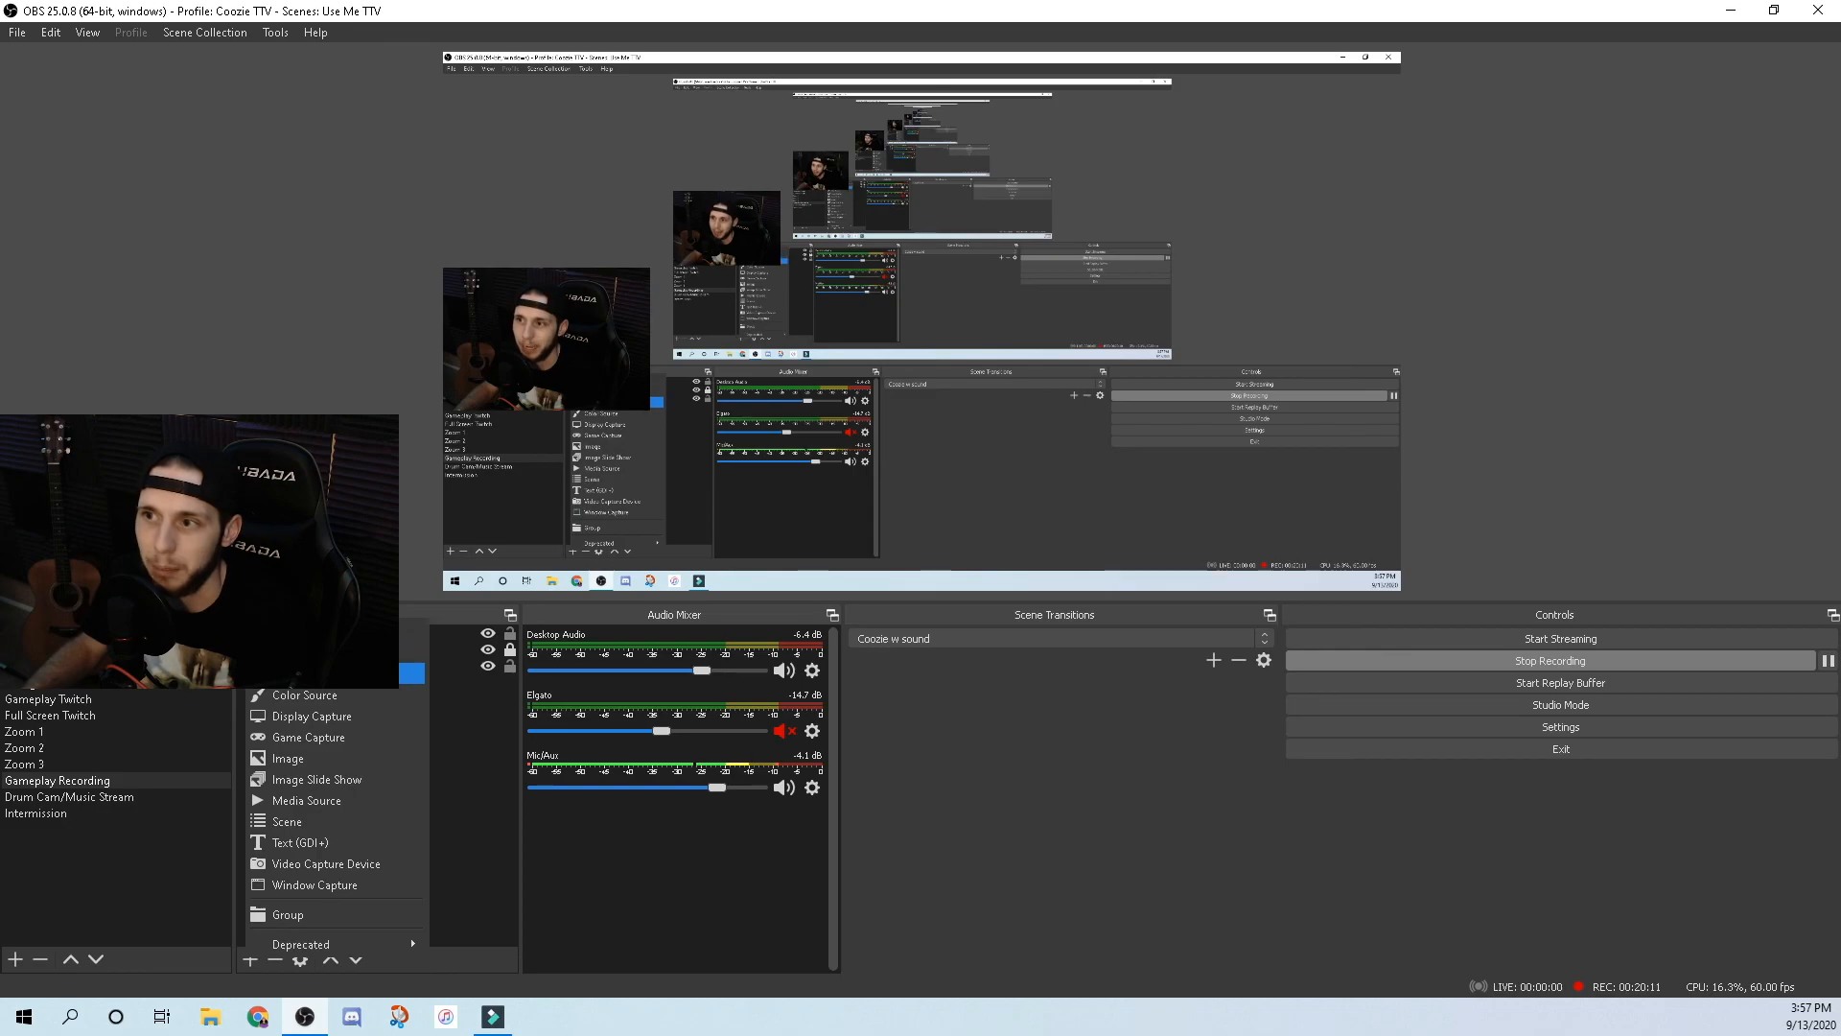
click(307, 674)
click(769, 426)
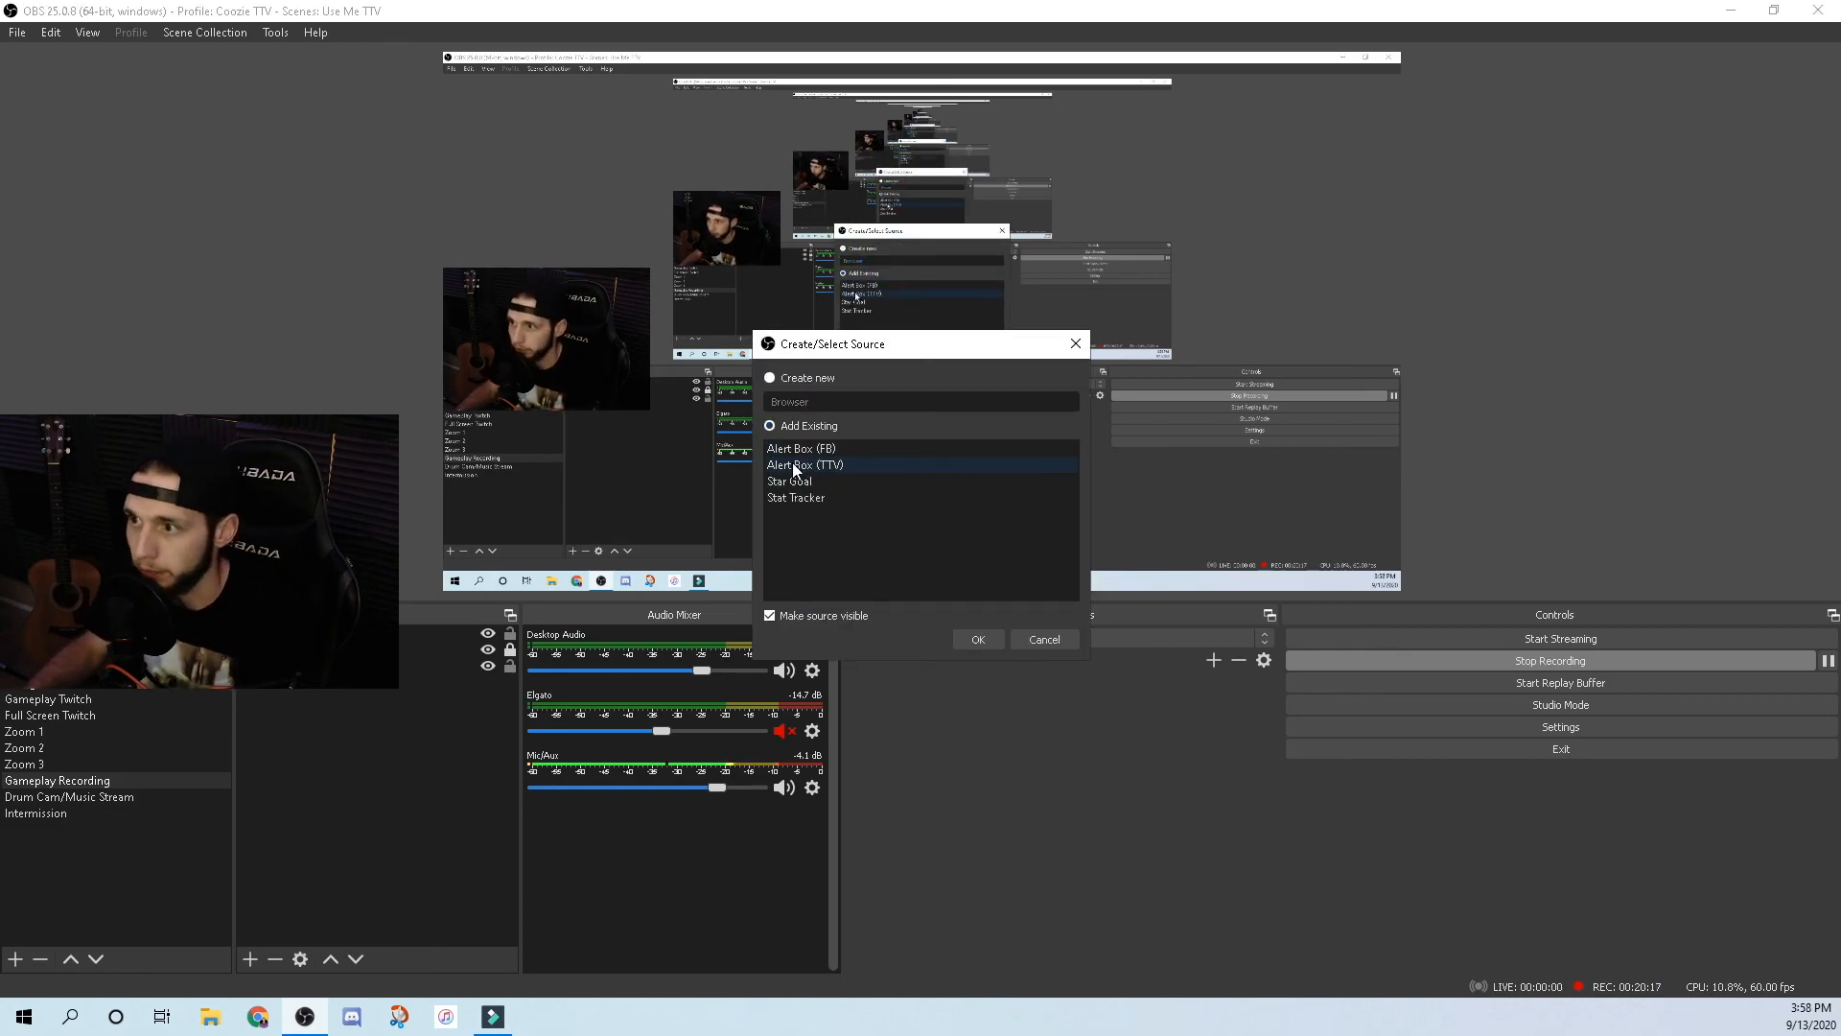
click(794, 466)
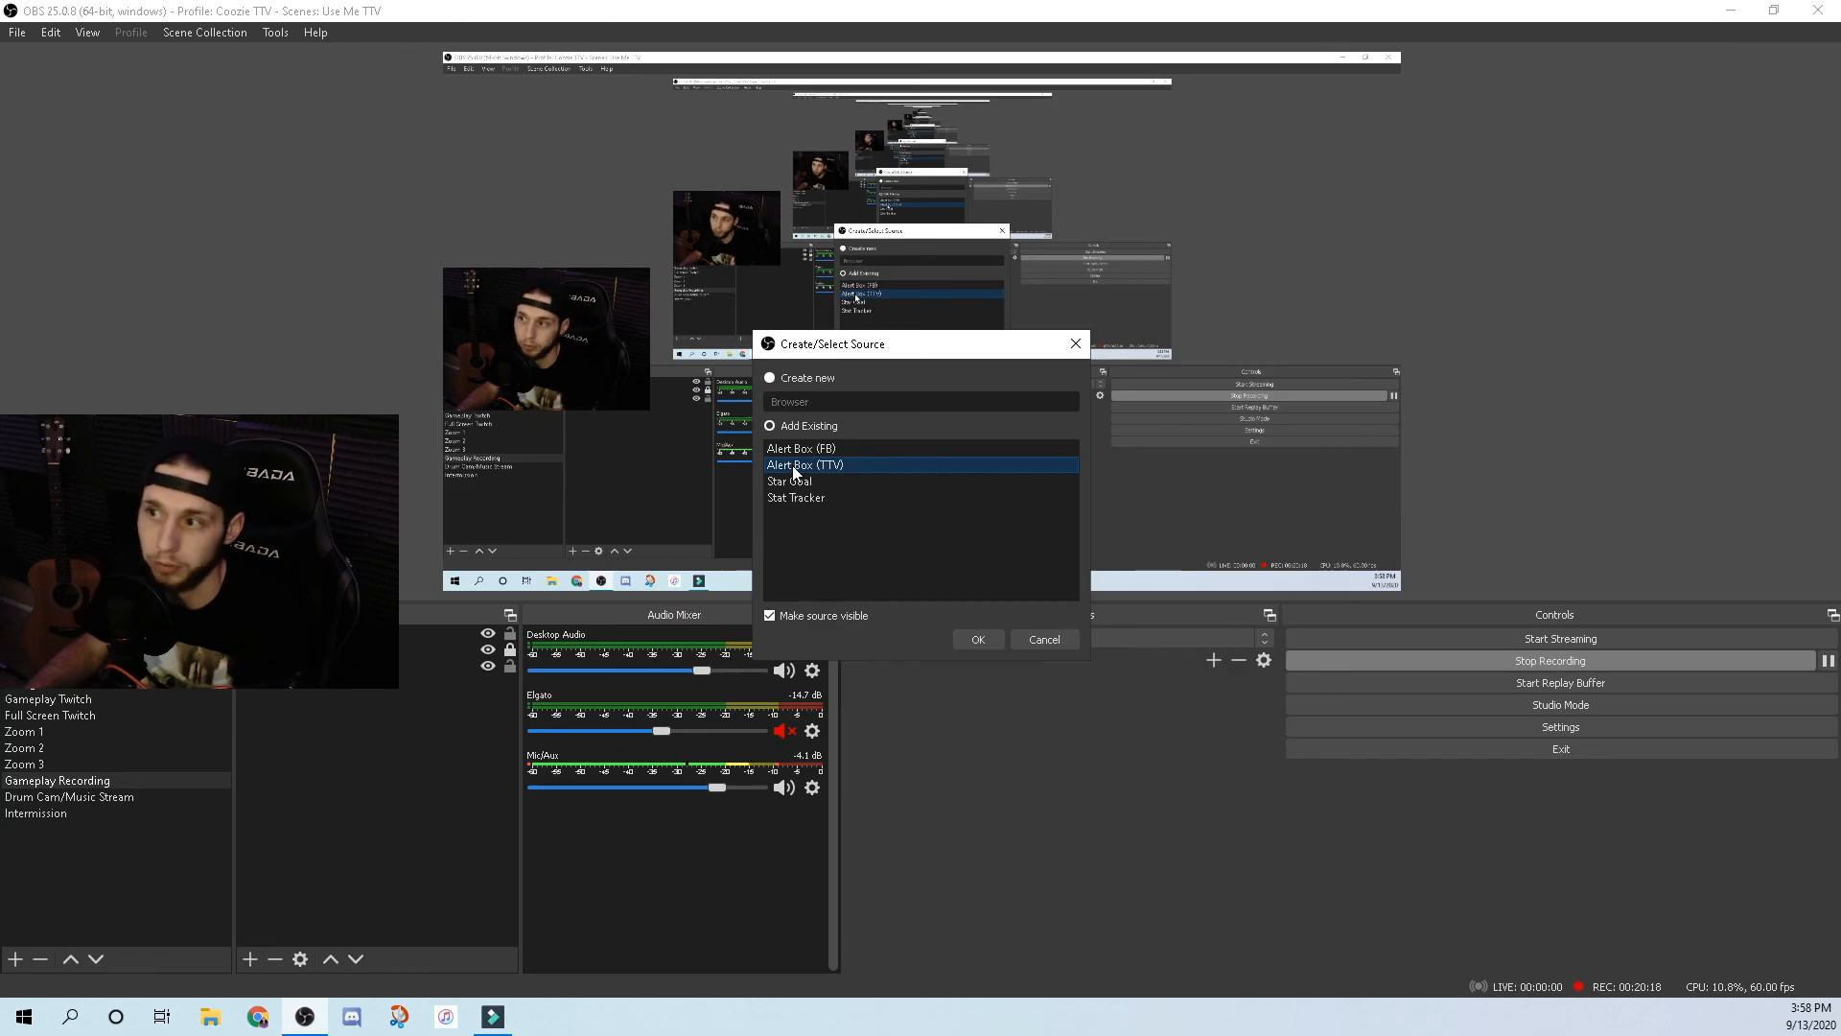
click(963, 641)
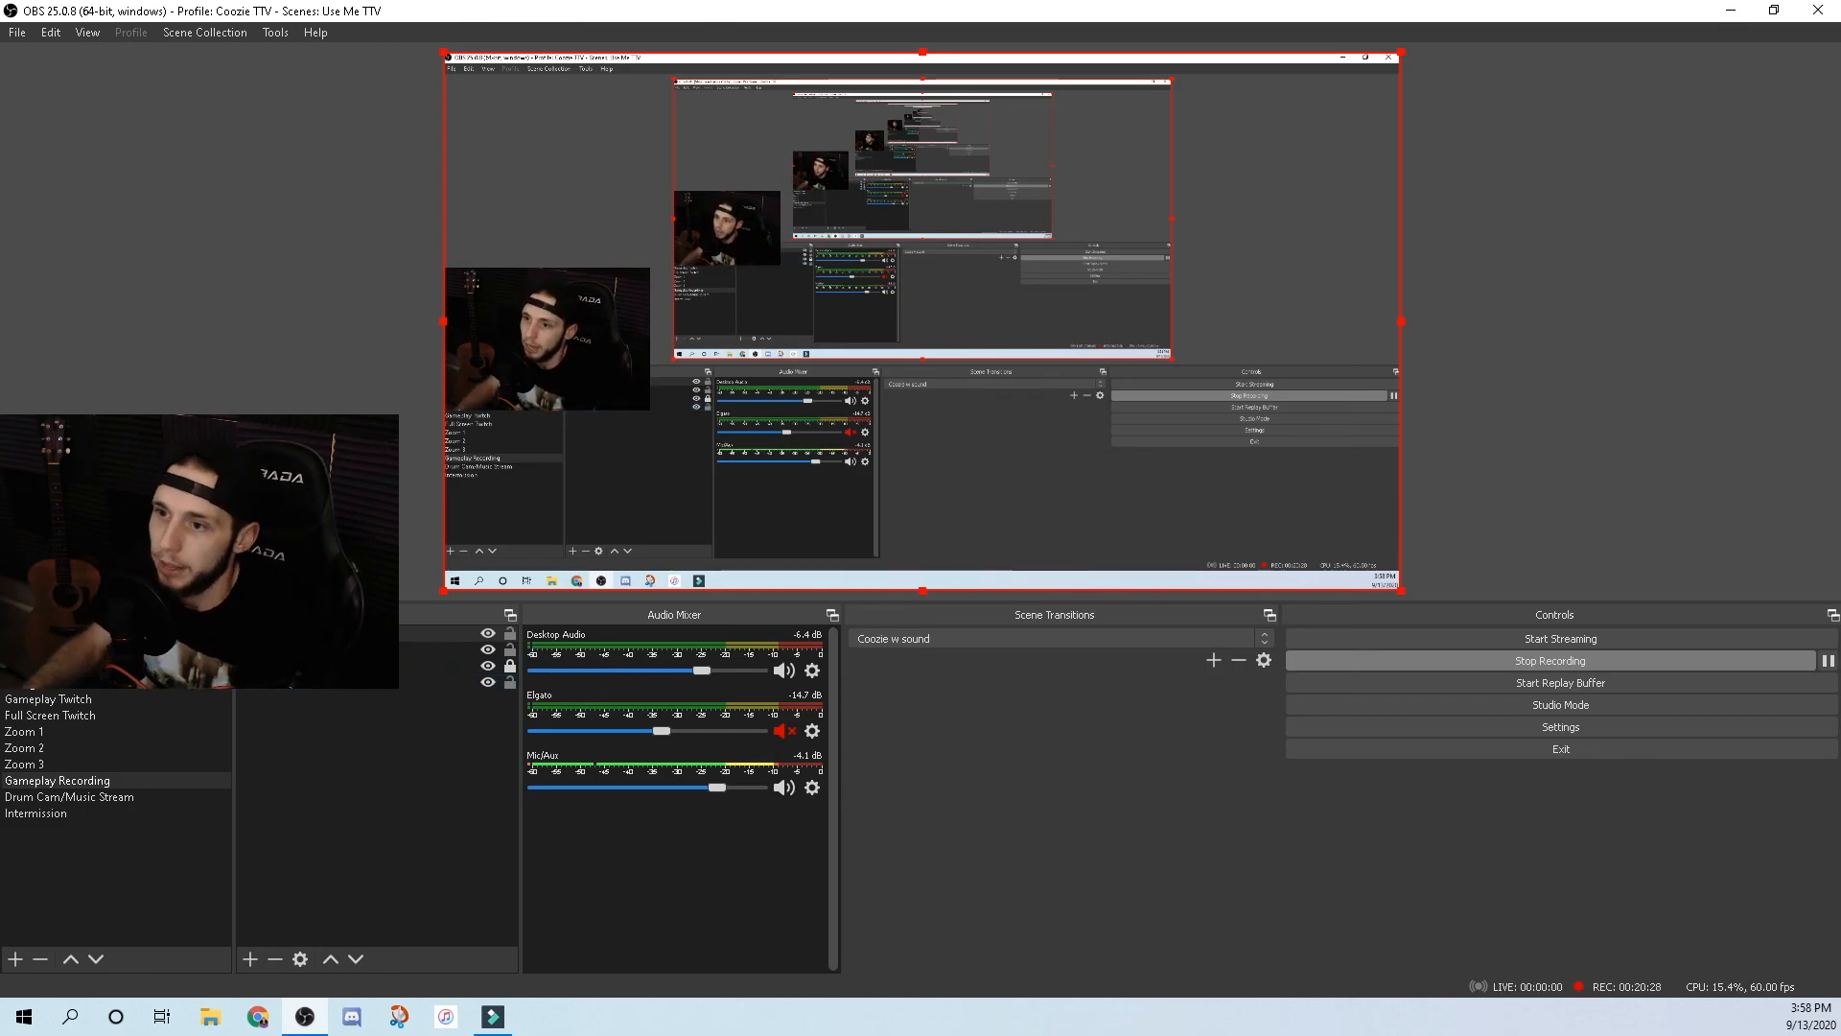
Accept the Alert Box (TTV) properties unchanged and delete the stray Browser source.
double_click(321, 634)
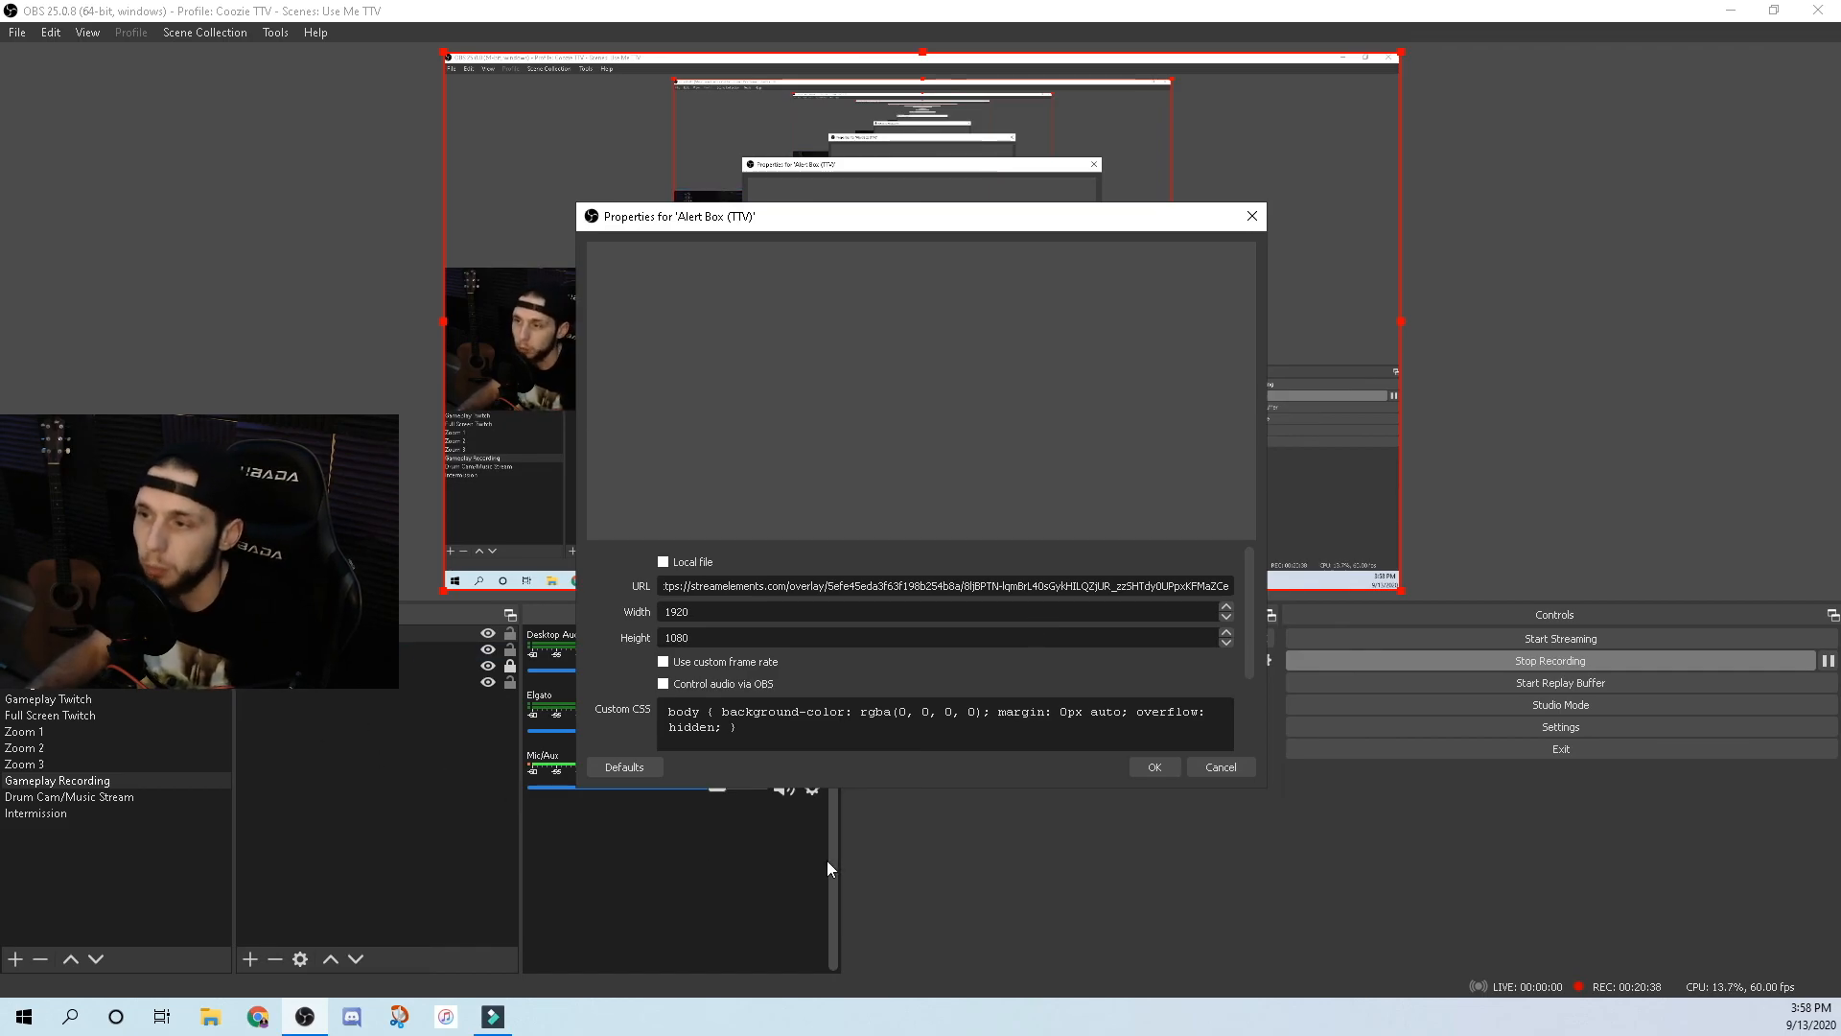
click(1165, 773)
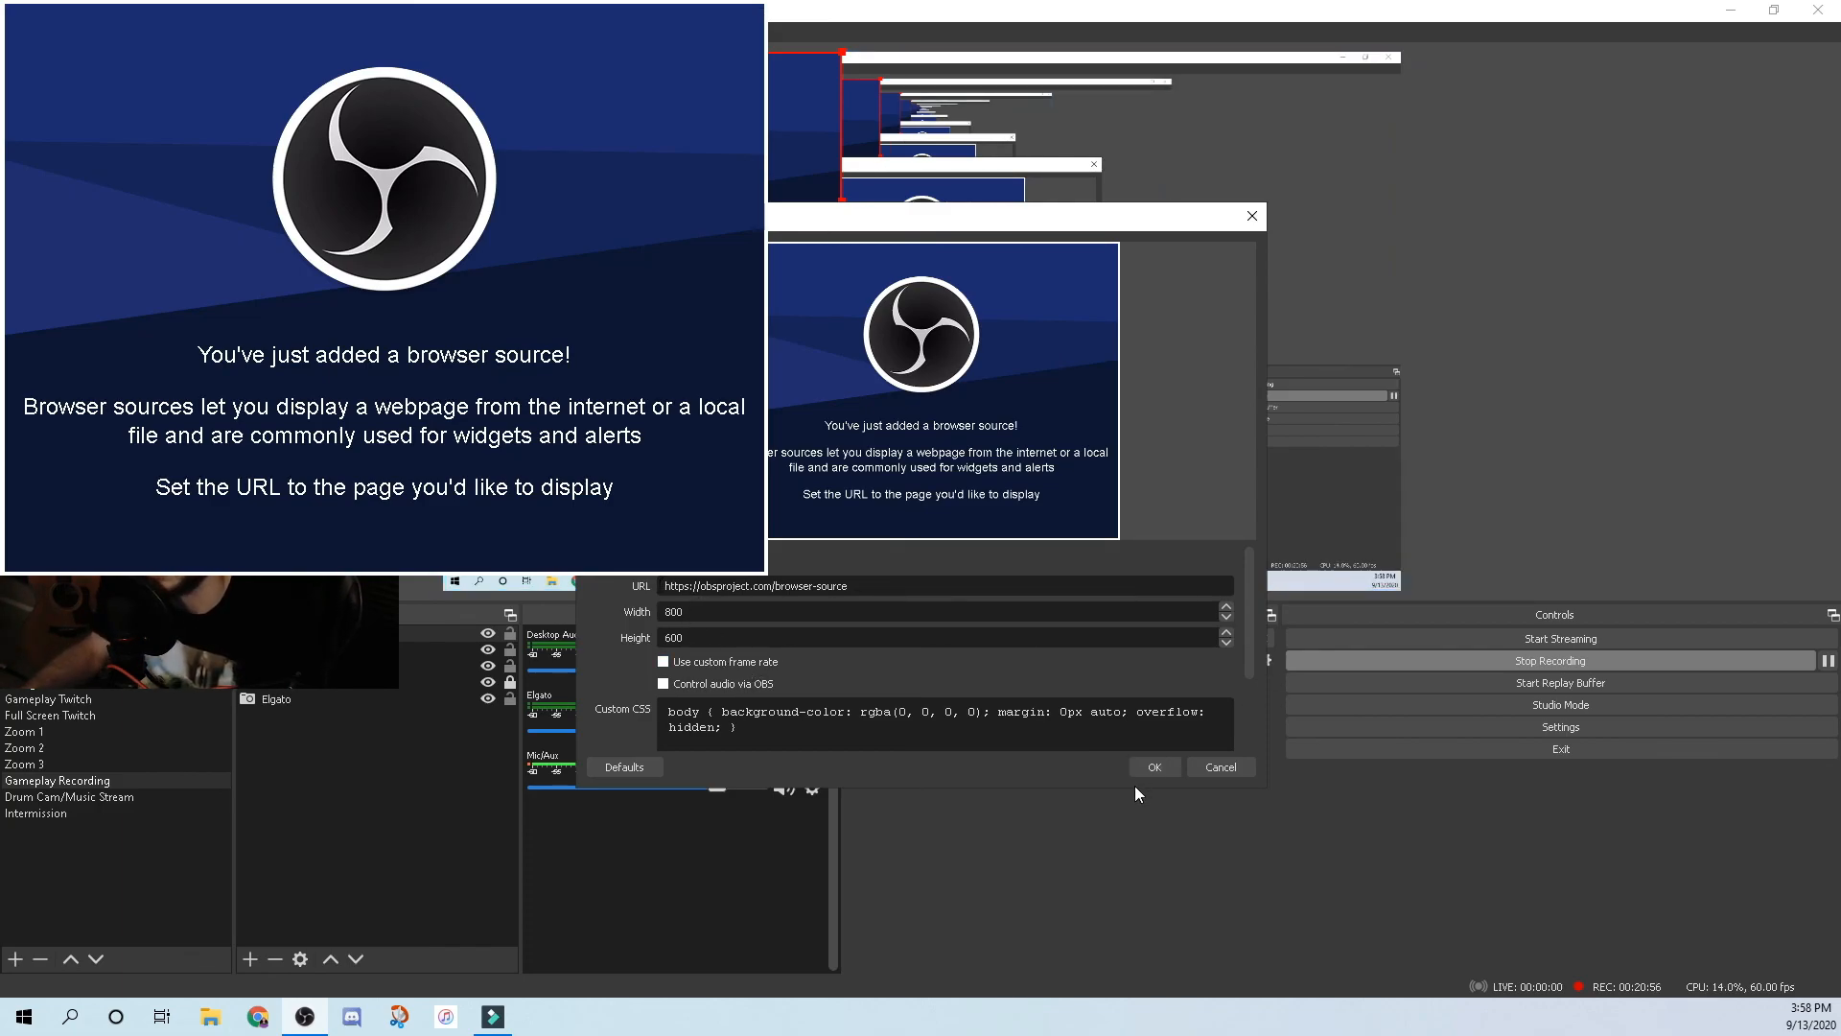
click(1155, 767)
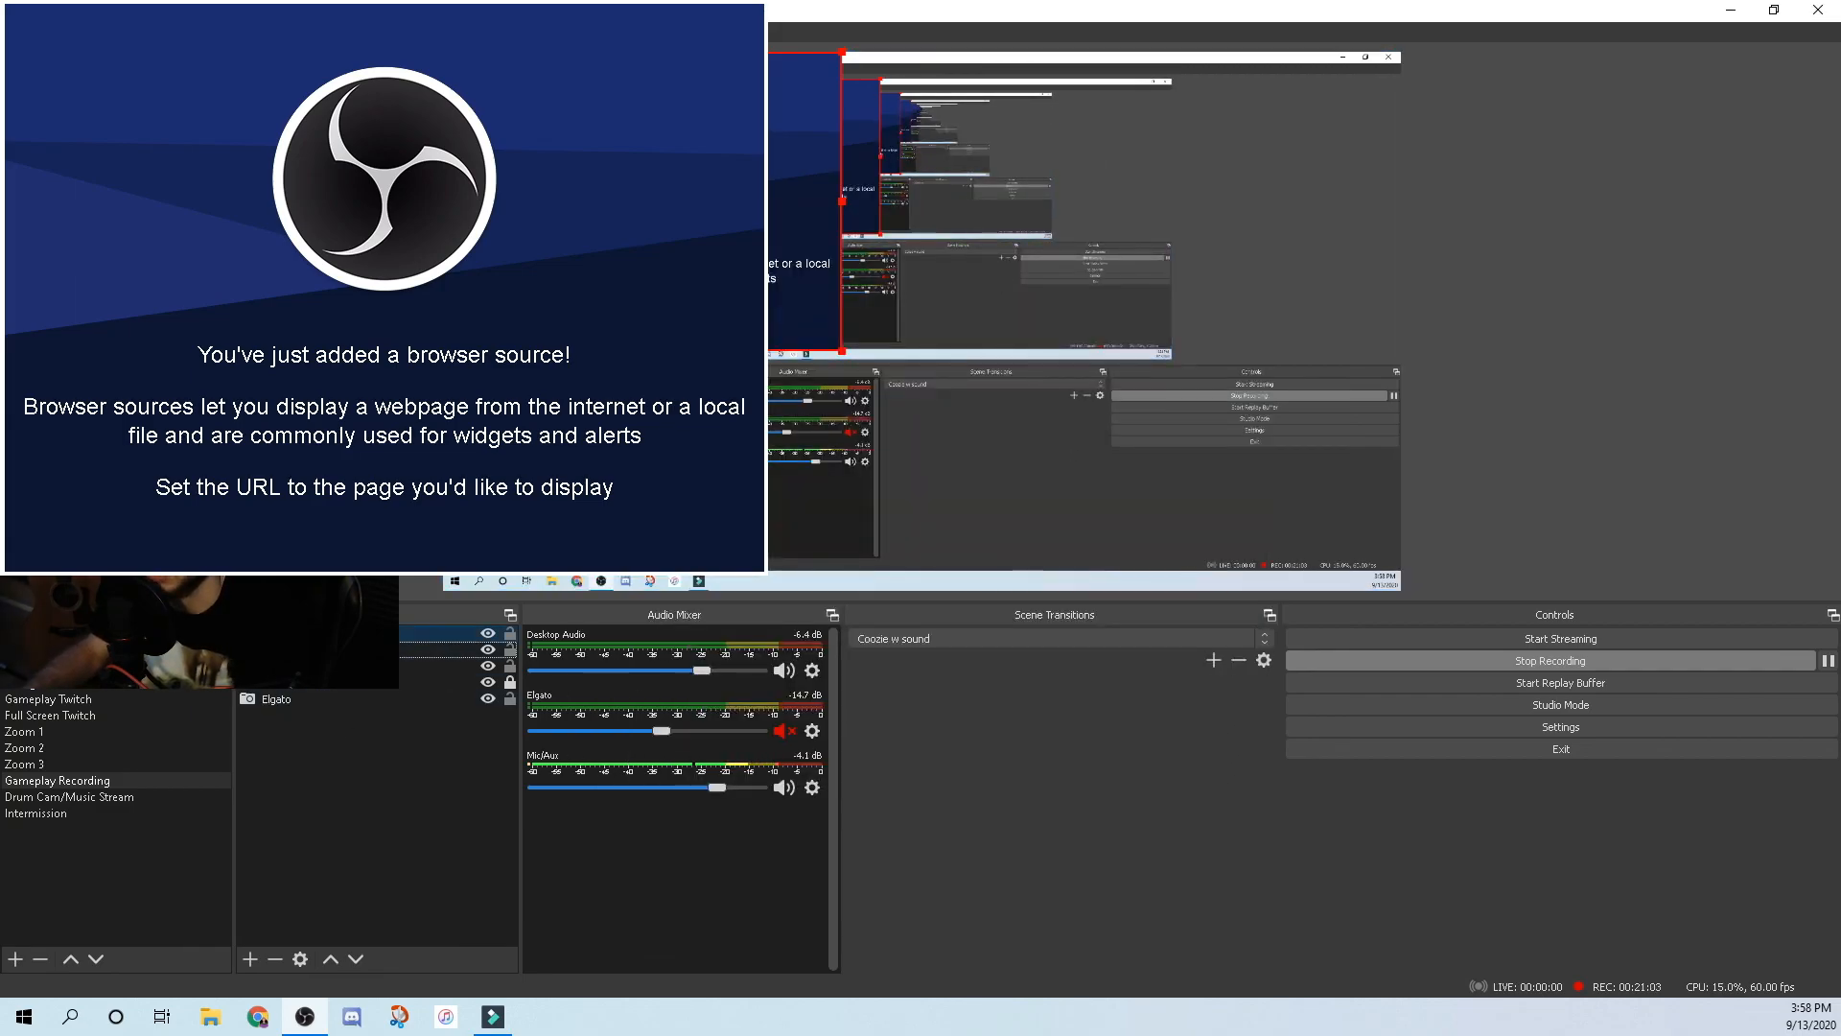
click(275, 959)
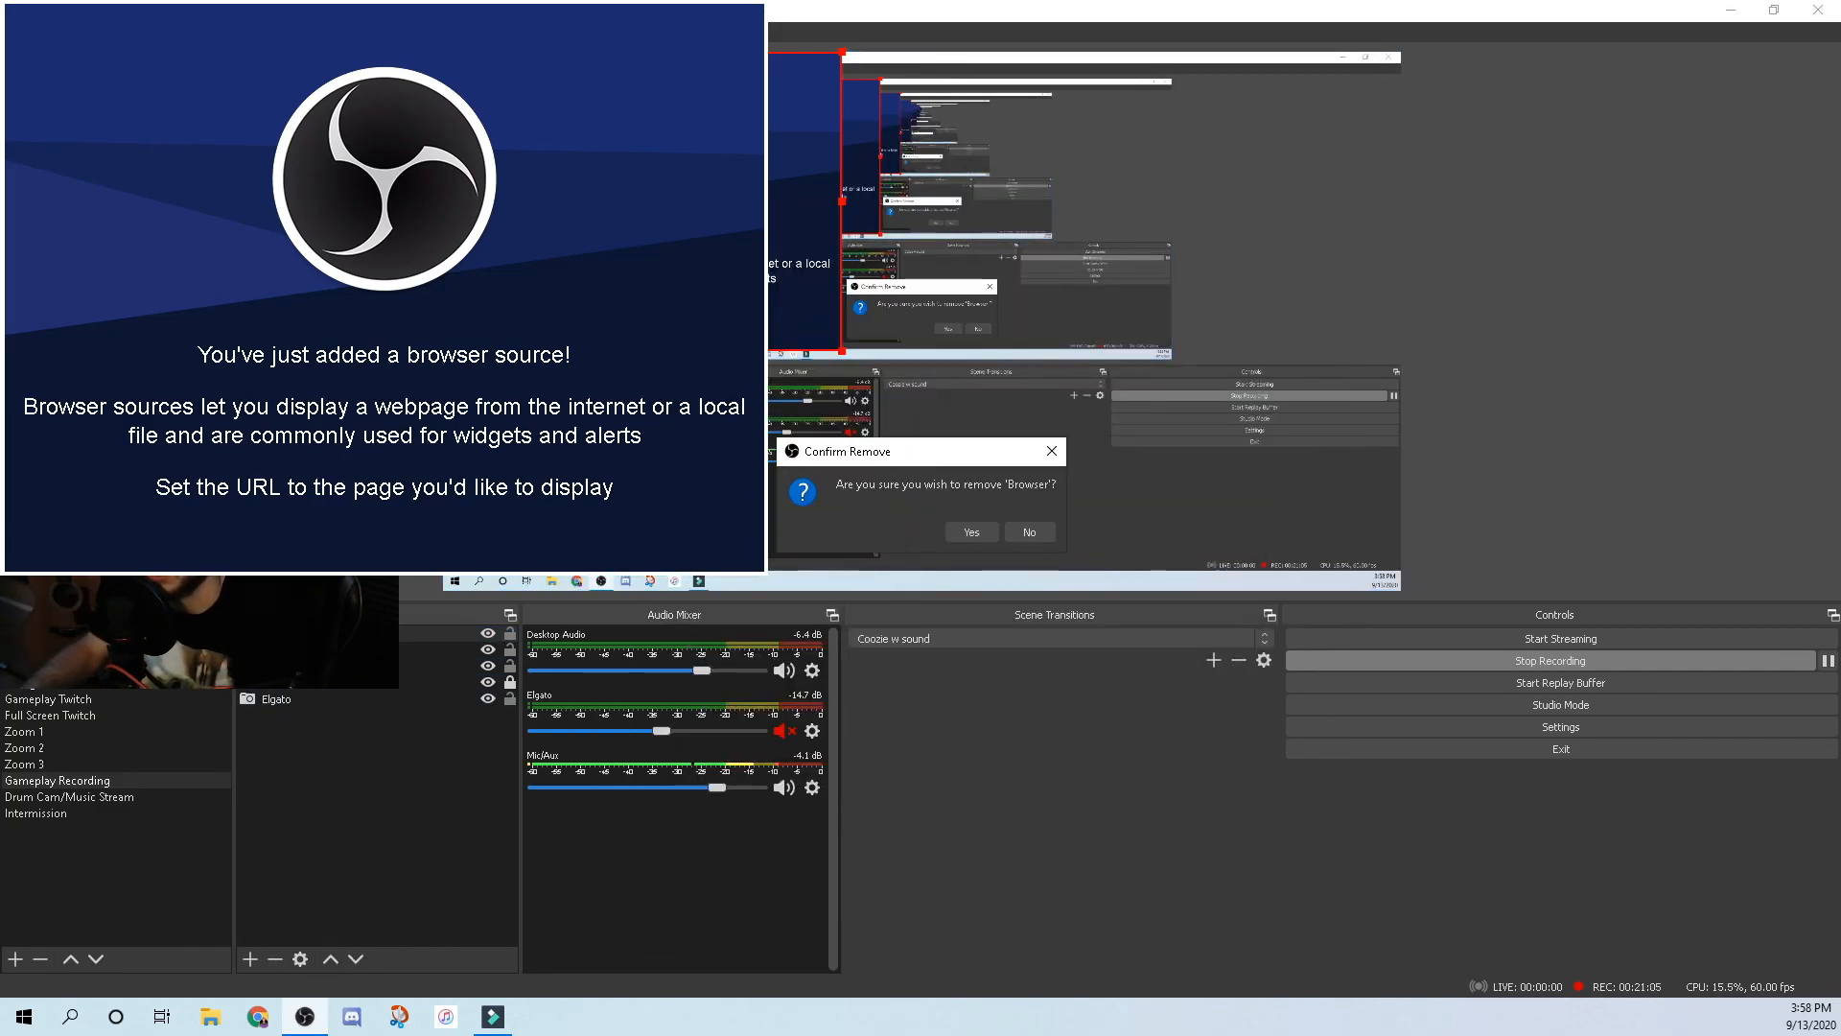
key(Return)
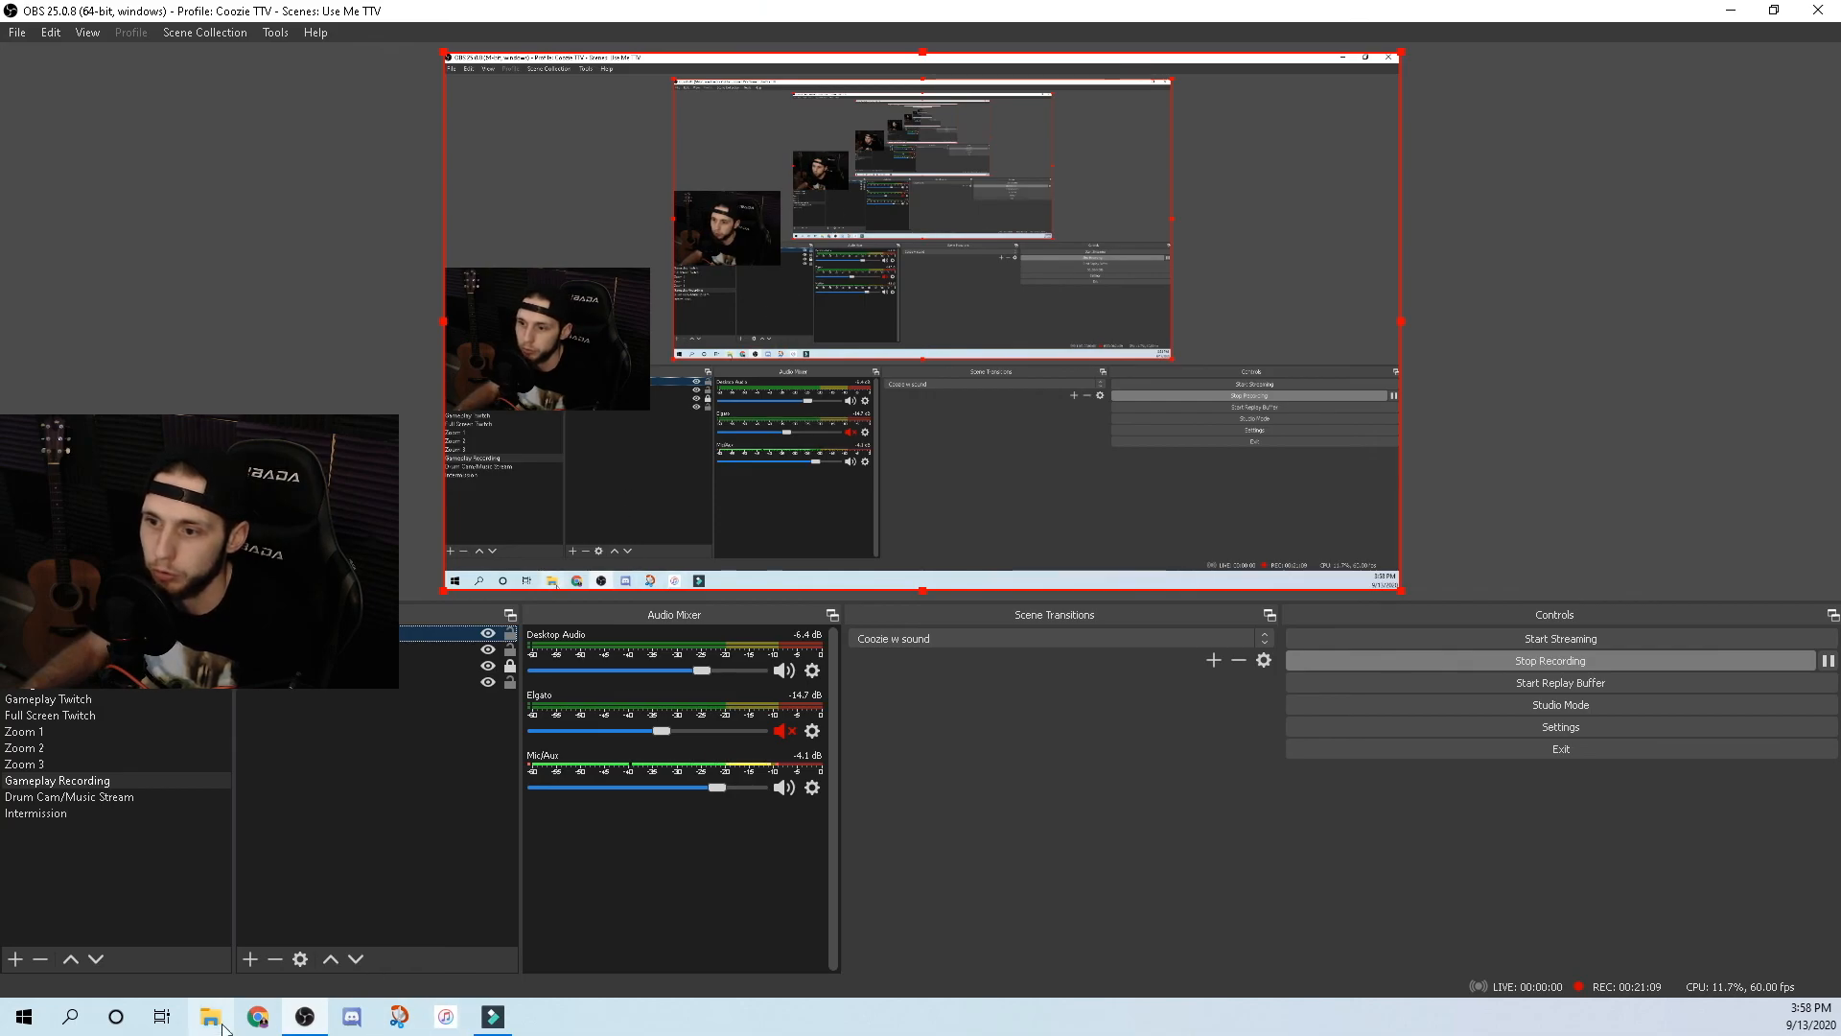
click(258, 1018)
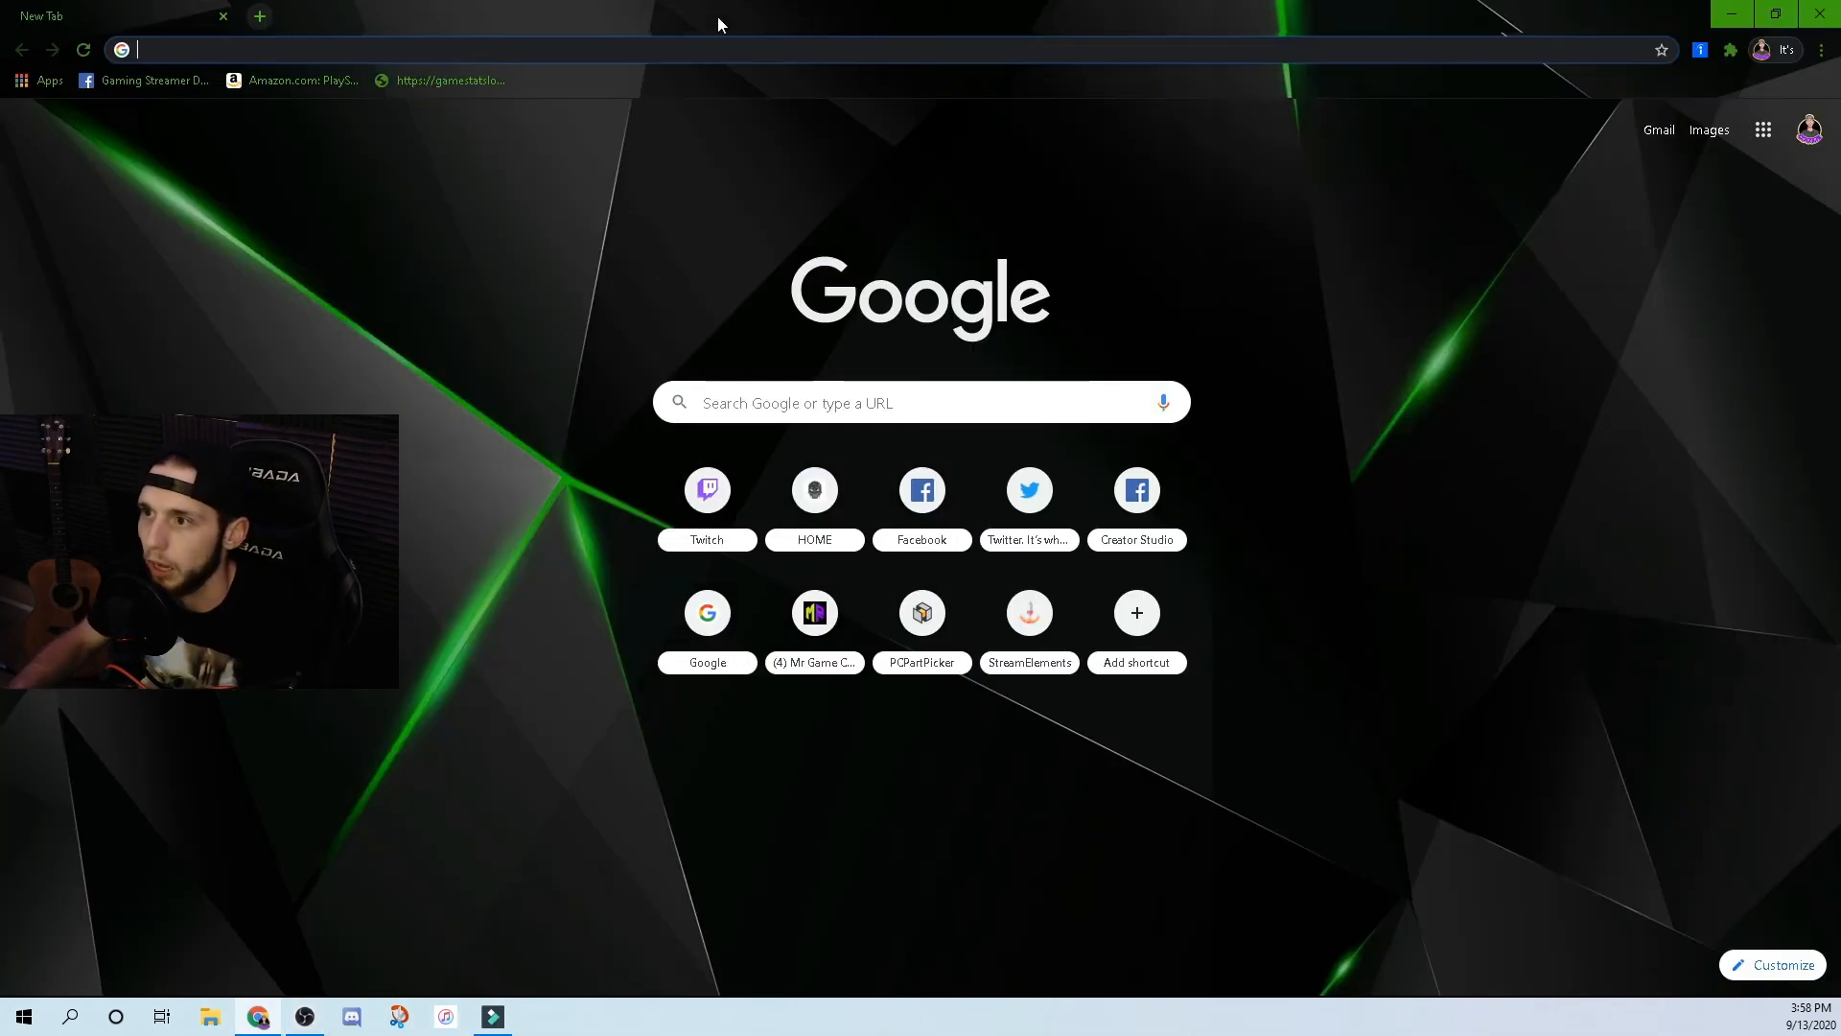
Open the Royal Purple alerts overlay preview in StreamElements and select its full URL.
text(sat)
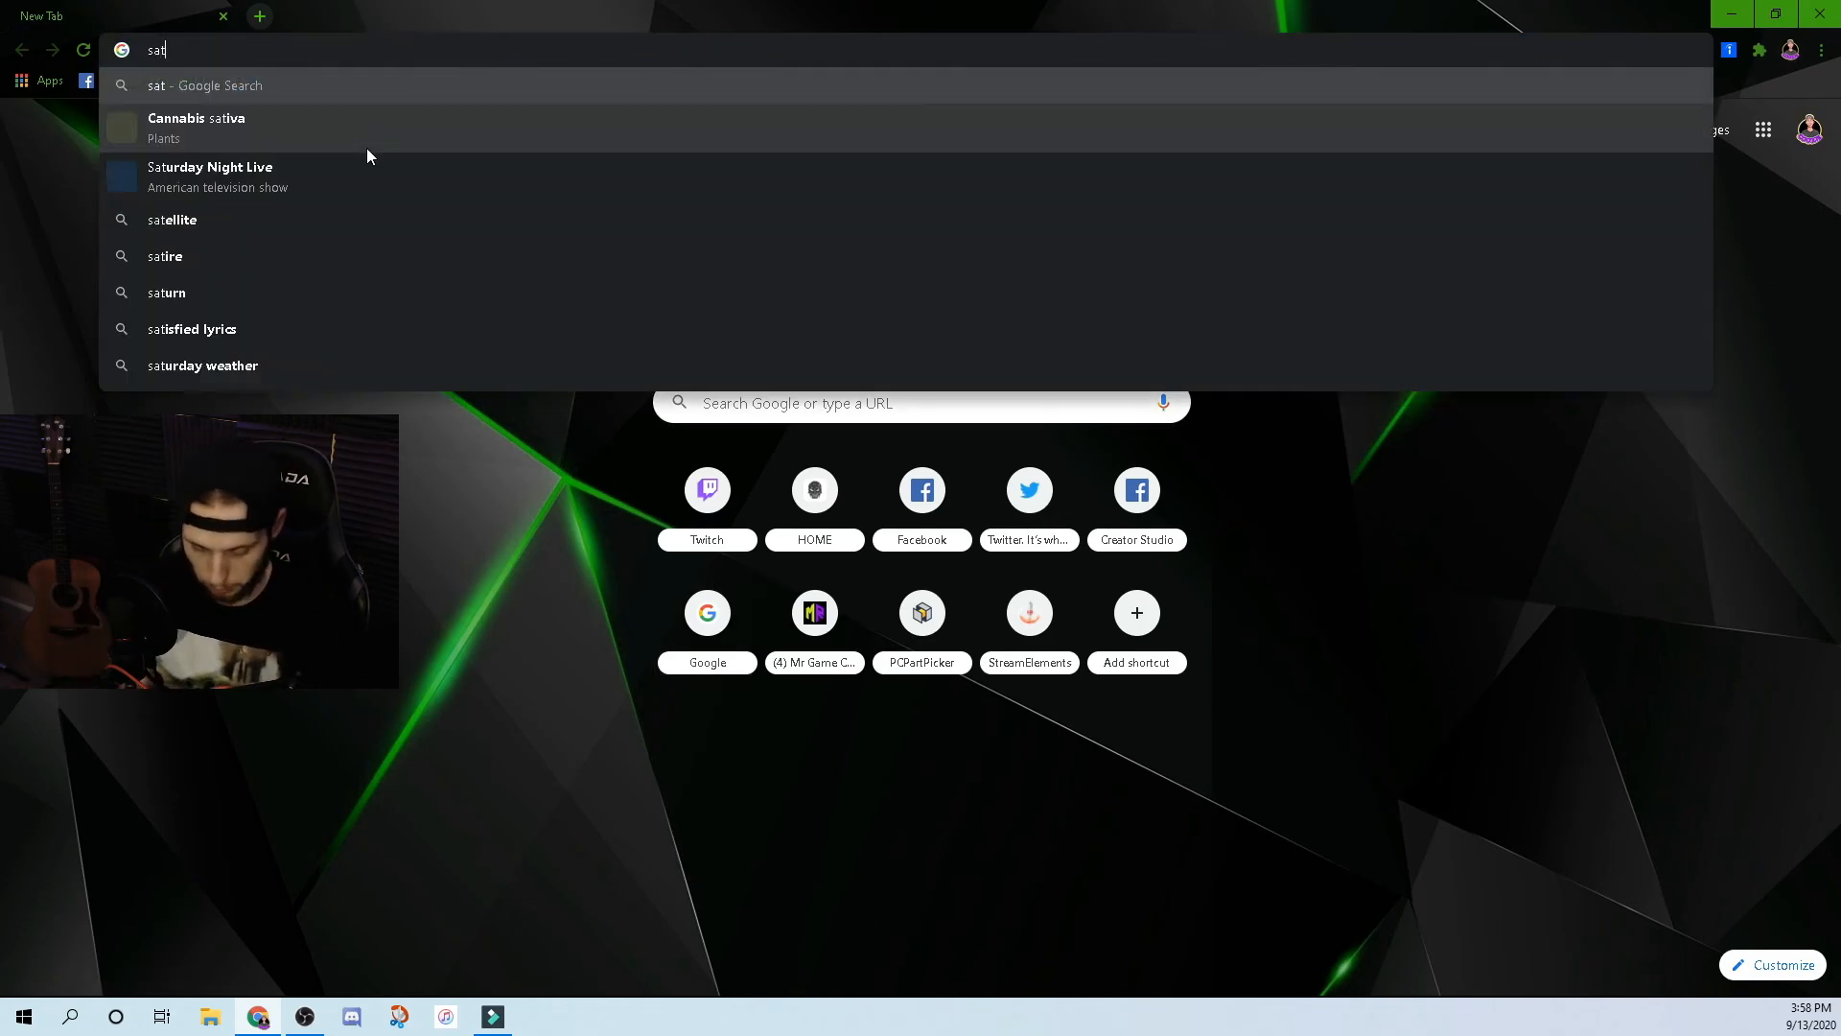
click(367, 152)
click(924, 406)
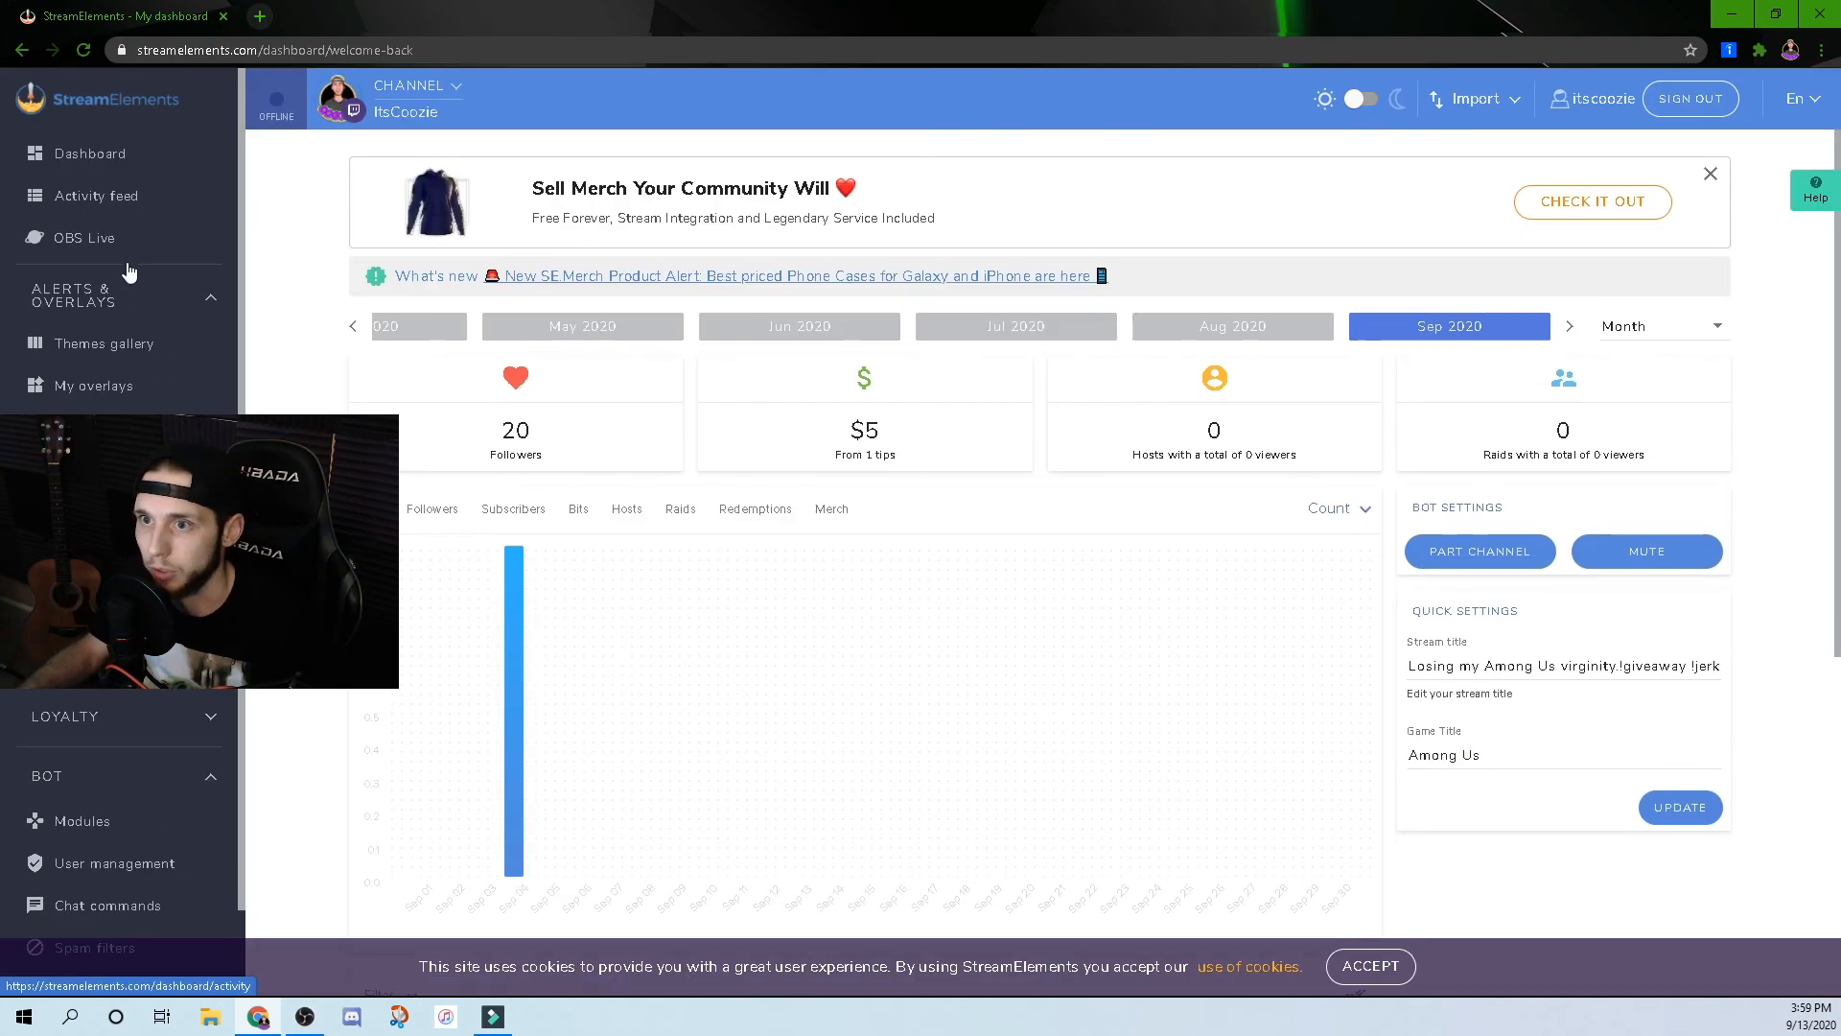
click(85, 393)
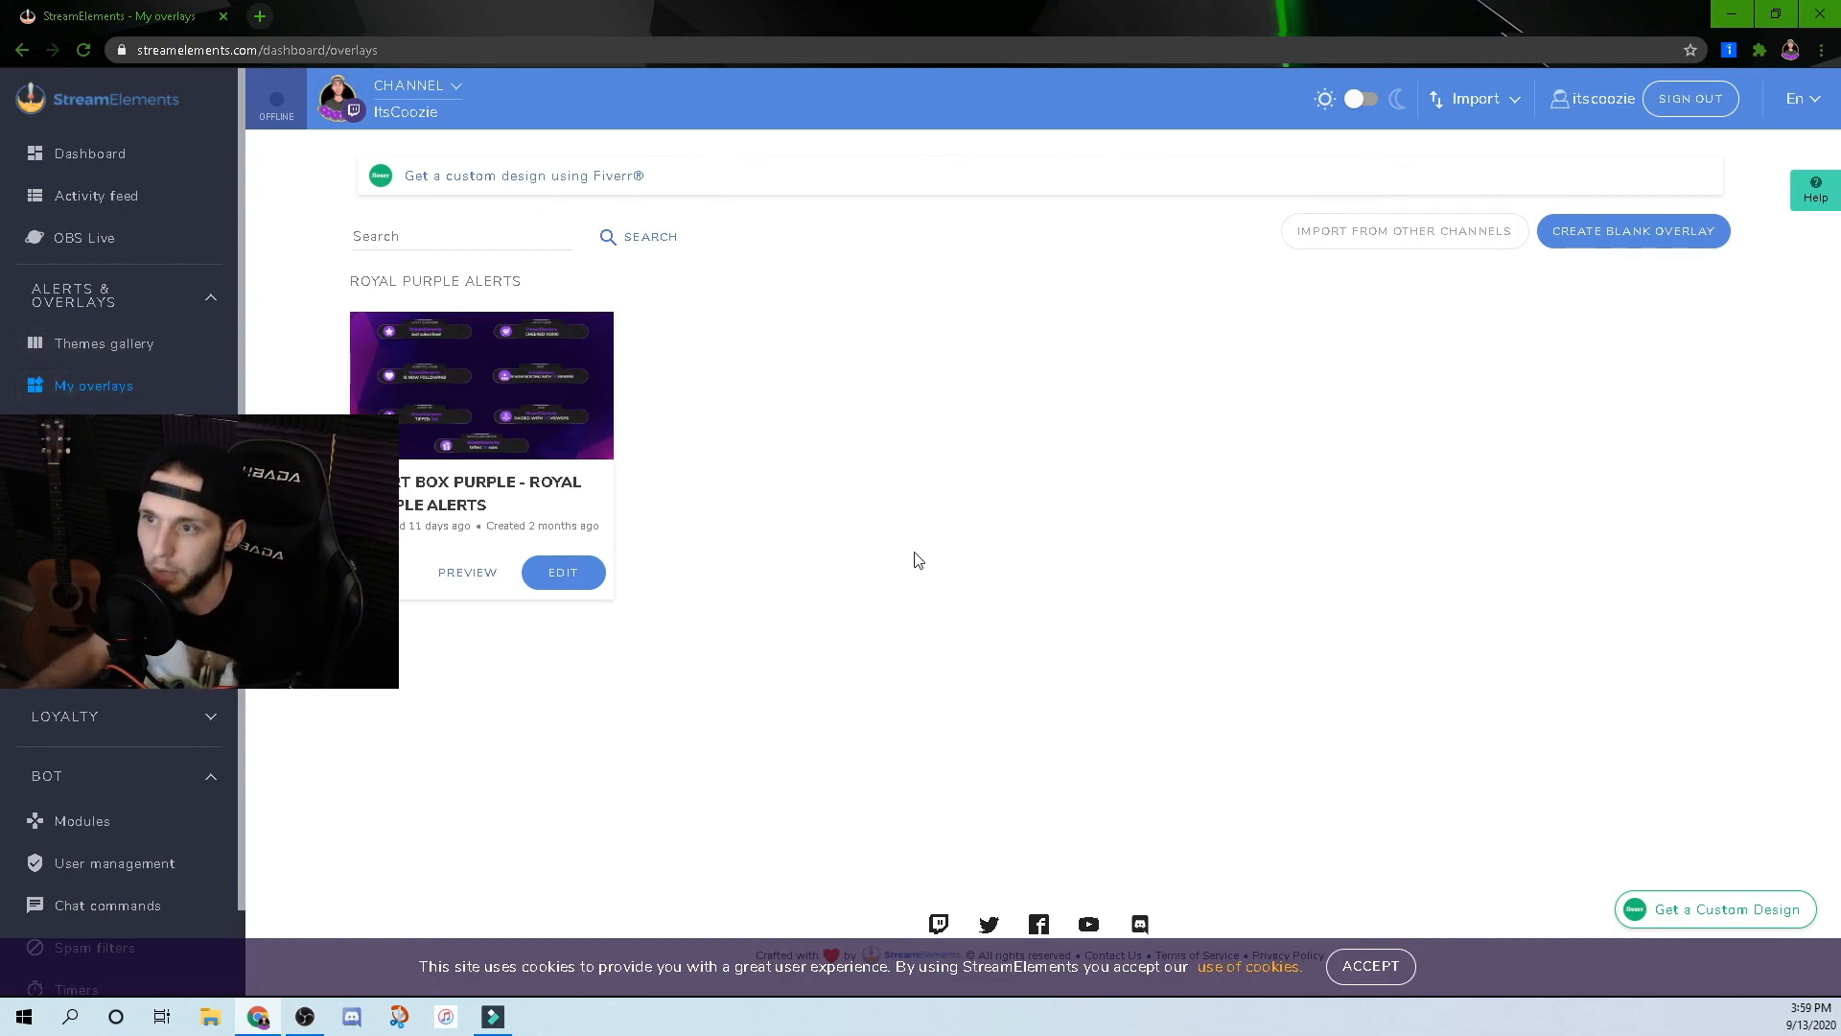
click(463, 578)
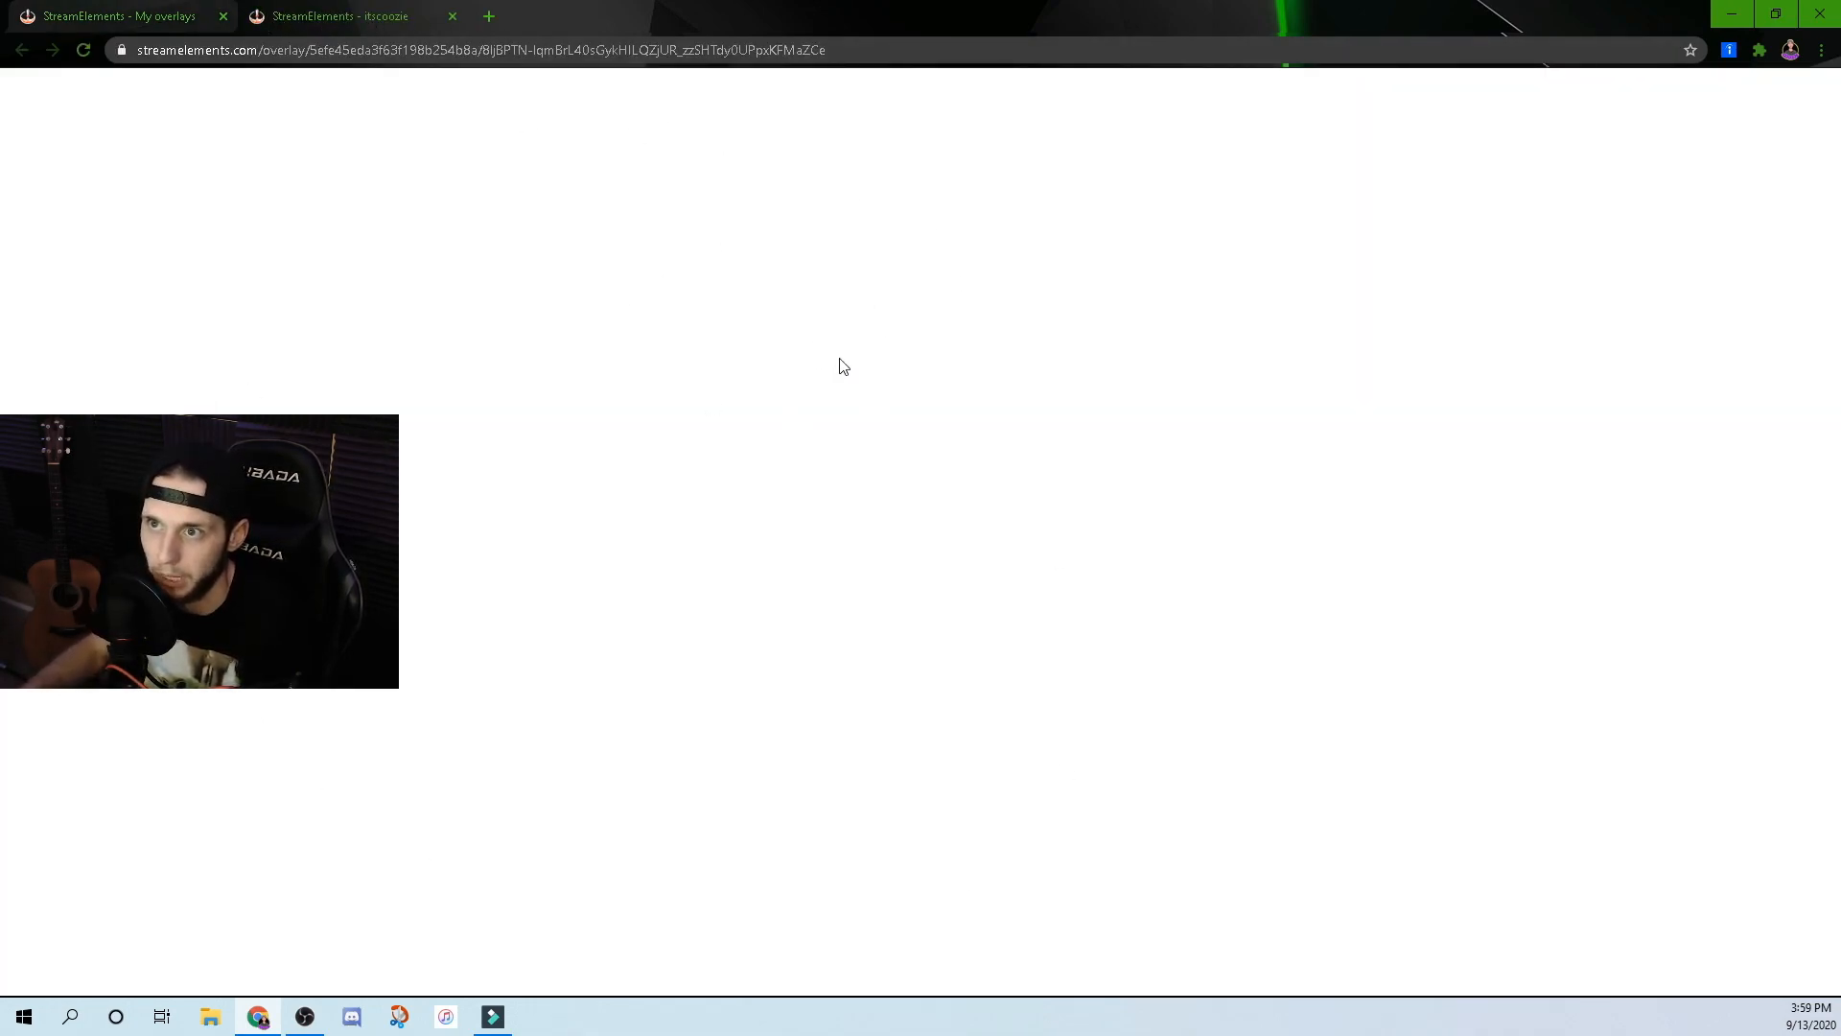
drag(139, 51, 863, 55)
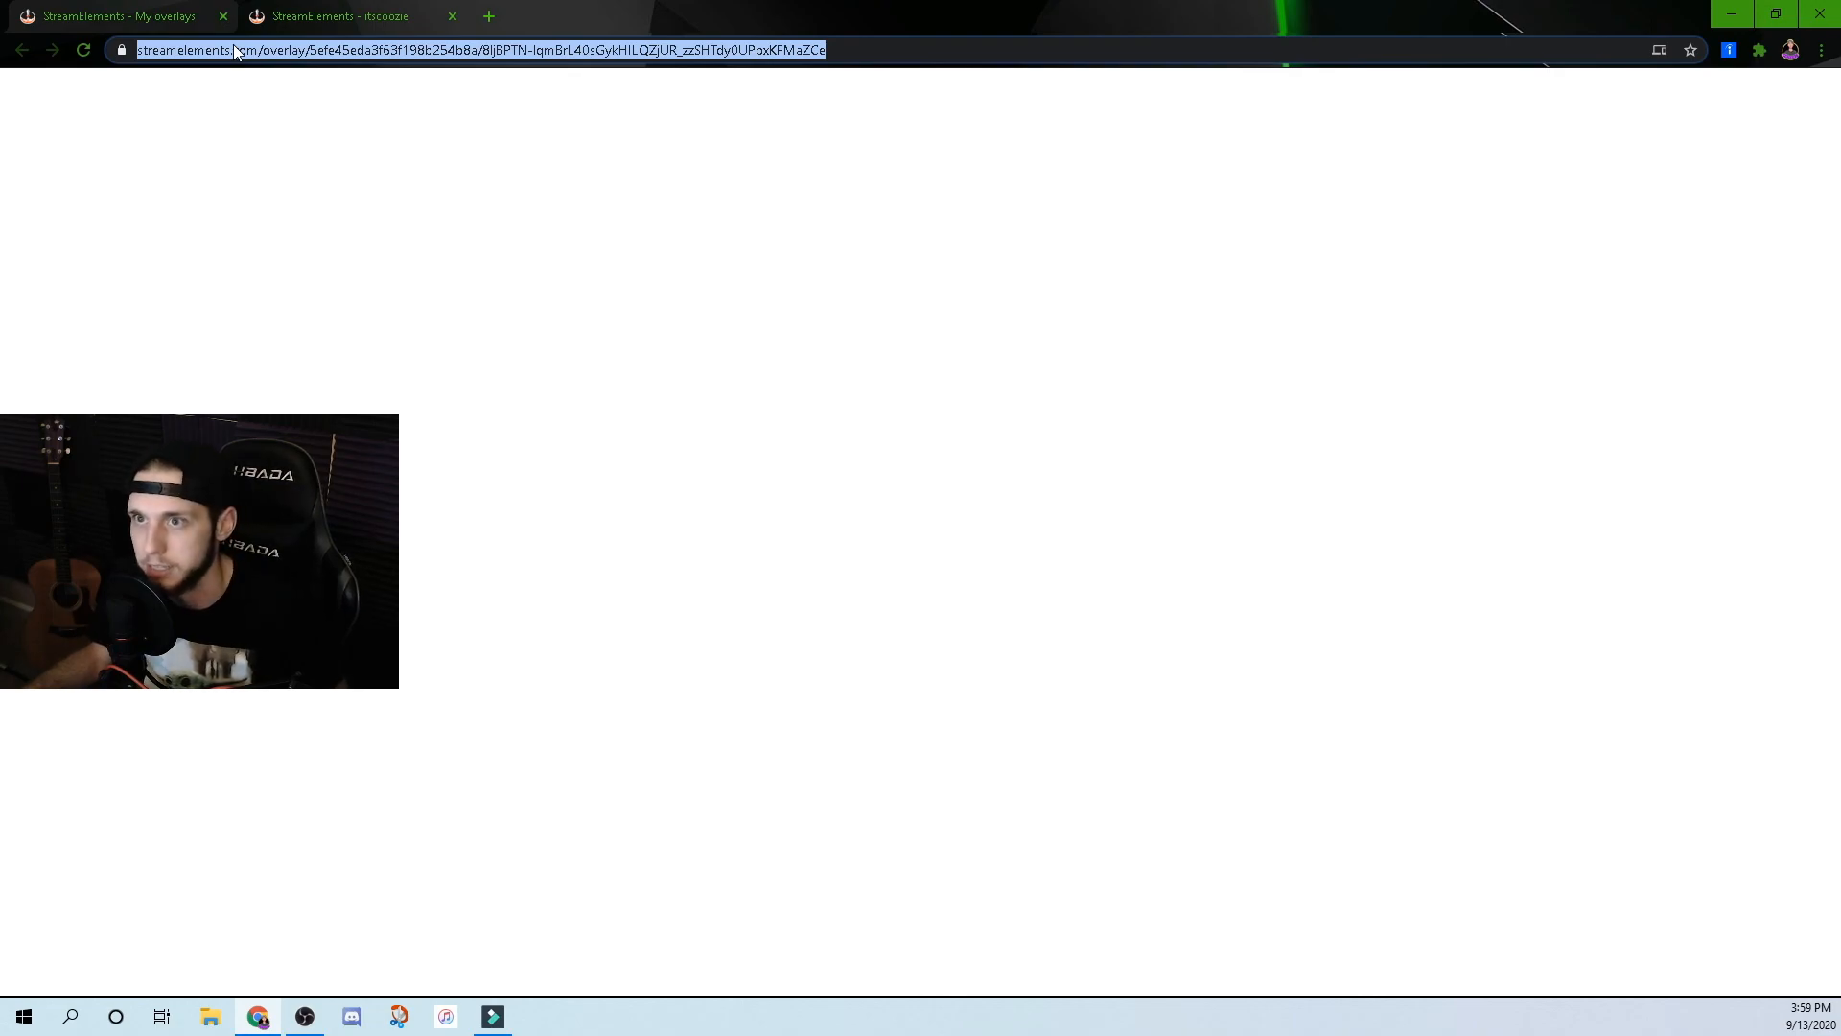
click(309, 1031)
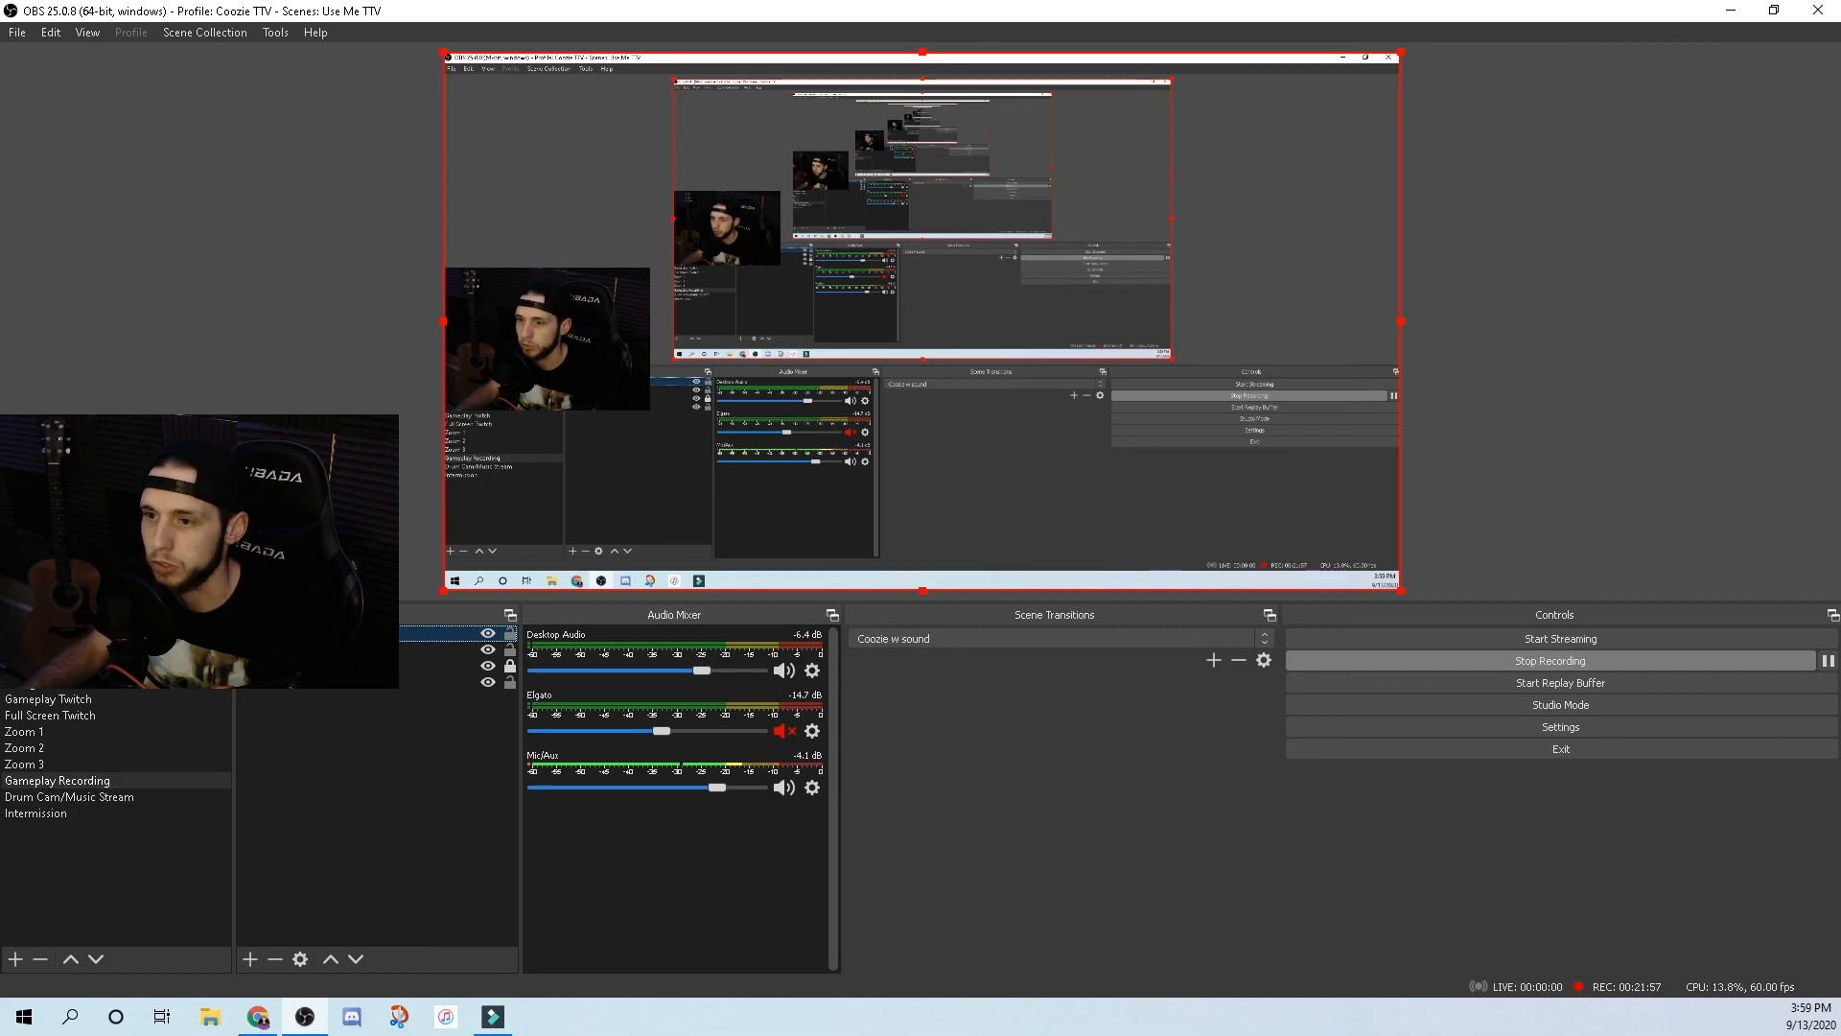
double_click(316, 634)
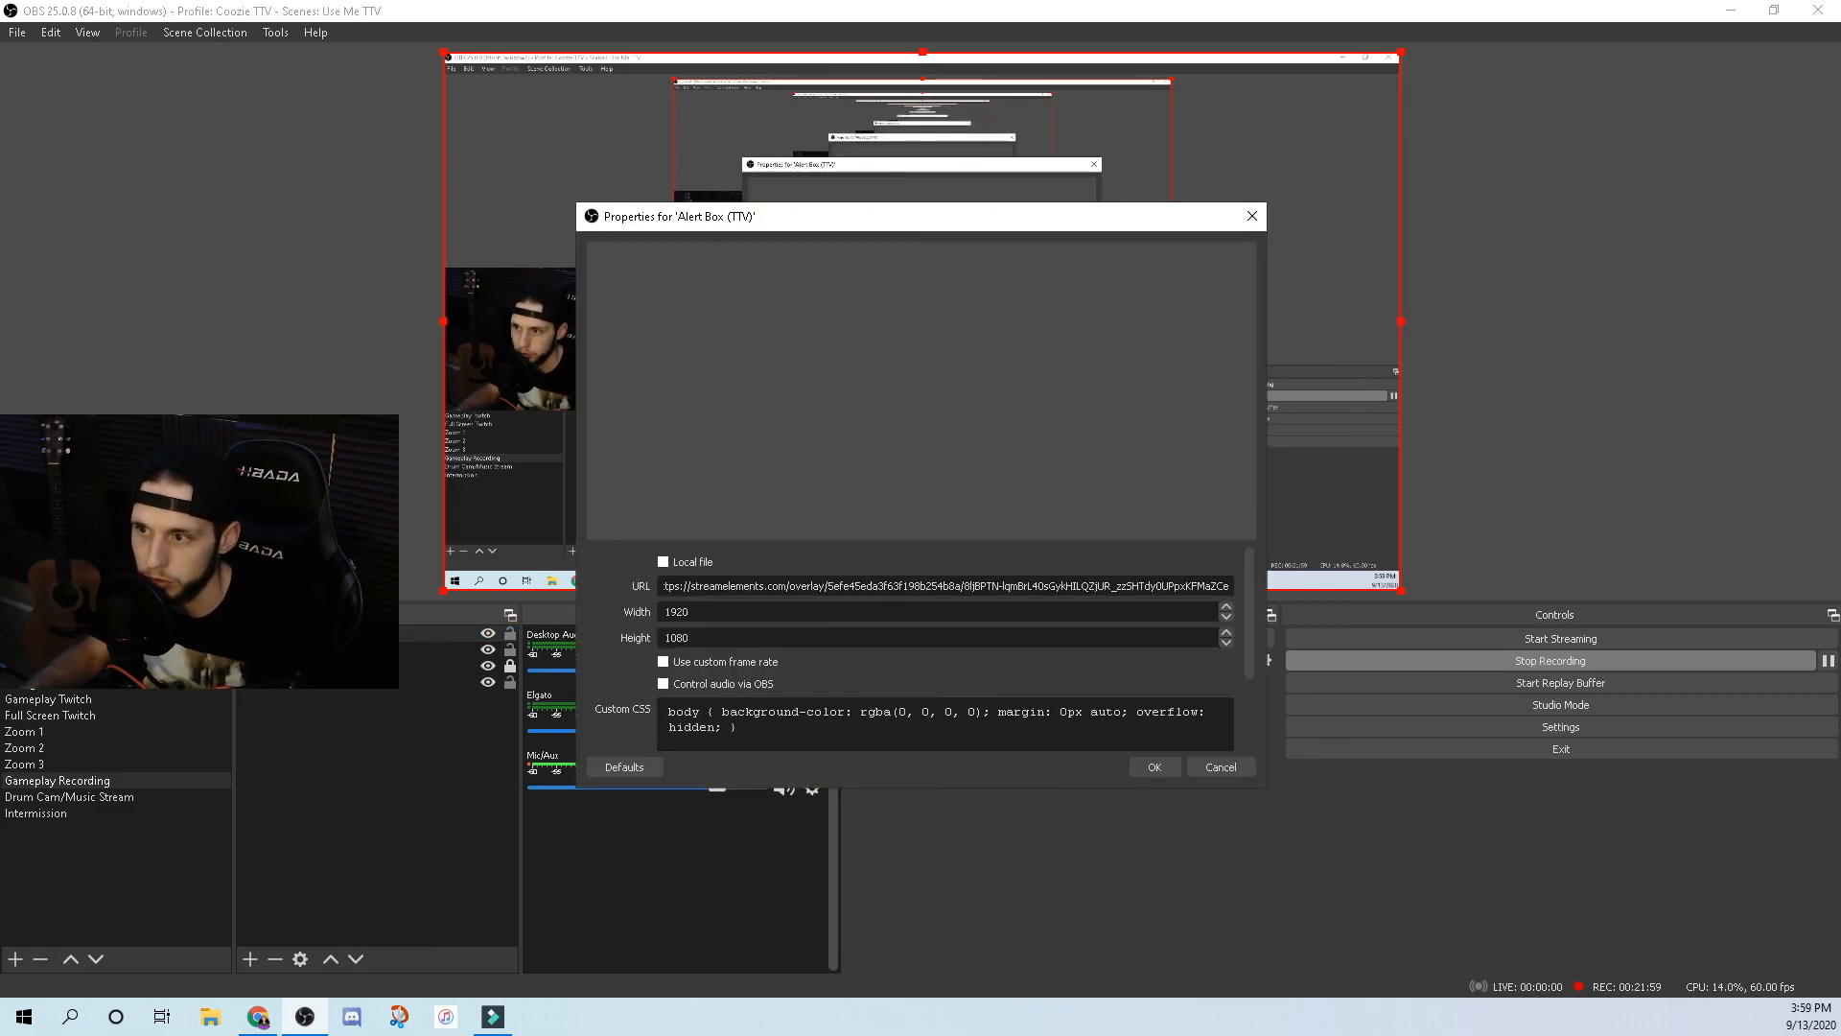
click(664, 586)
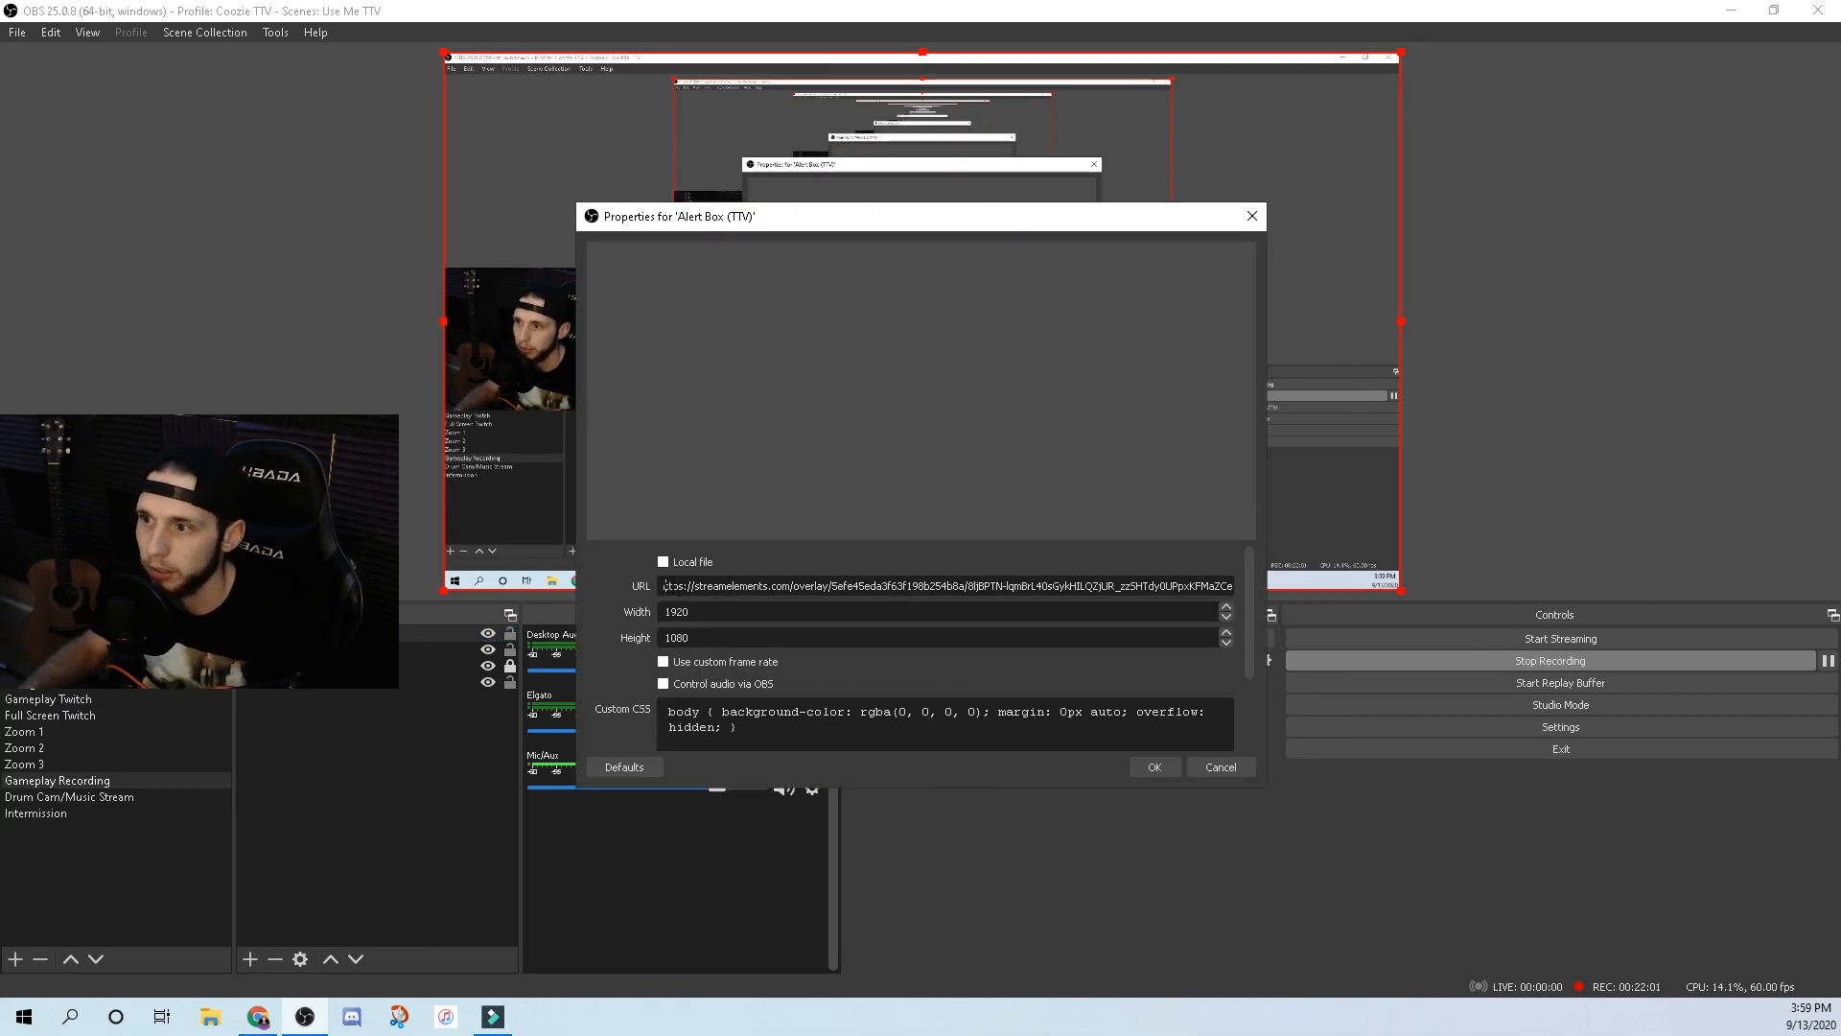
click(665, 586)
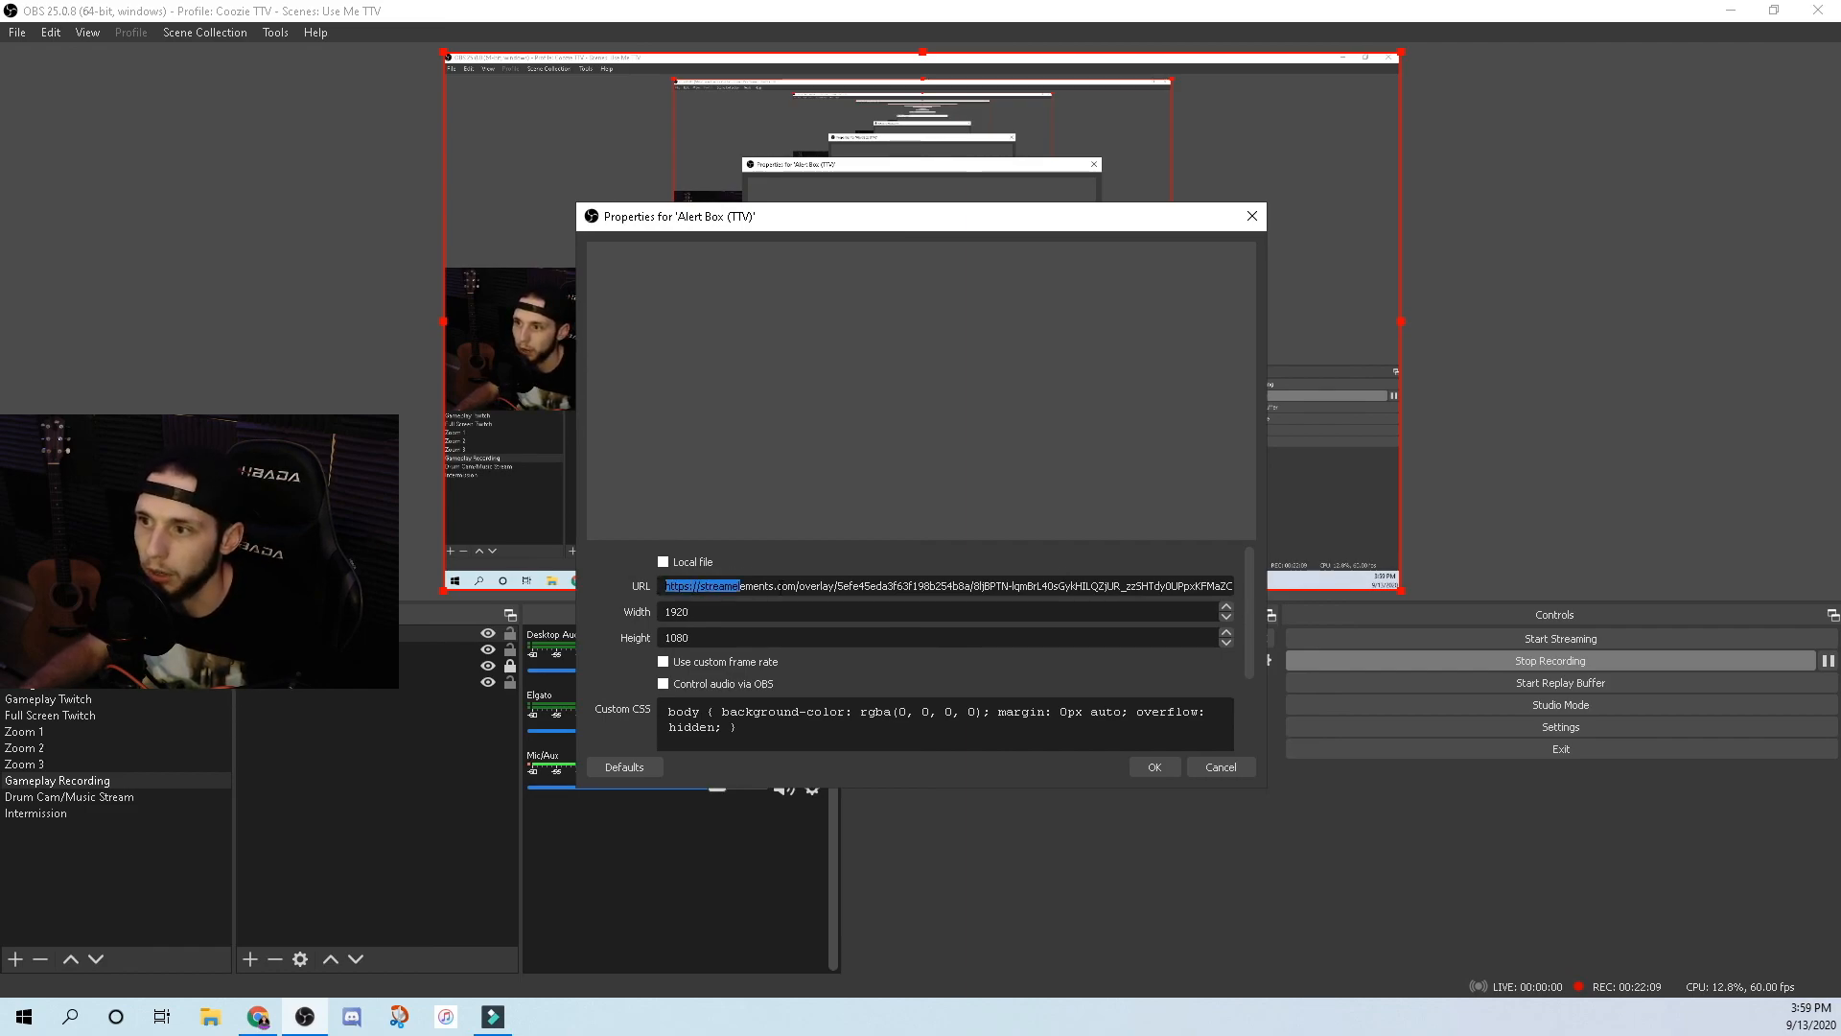
drag(709, 586, 1429, 605)
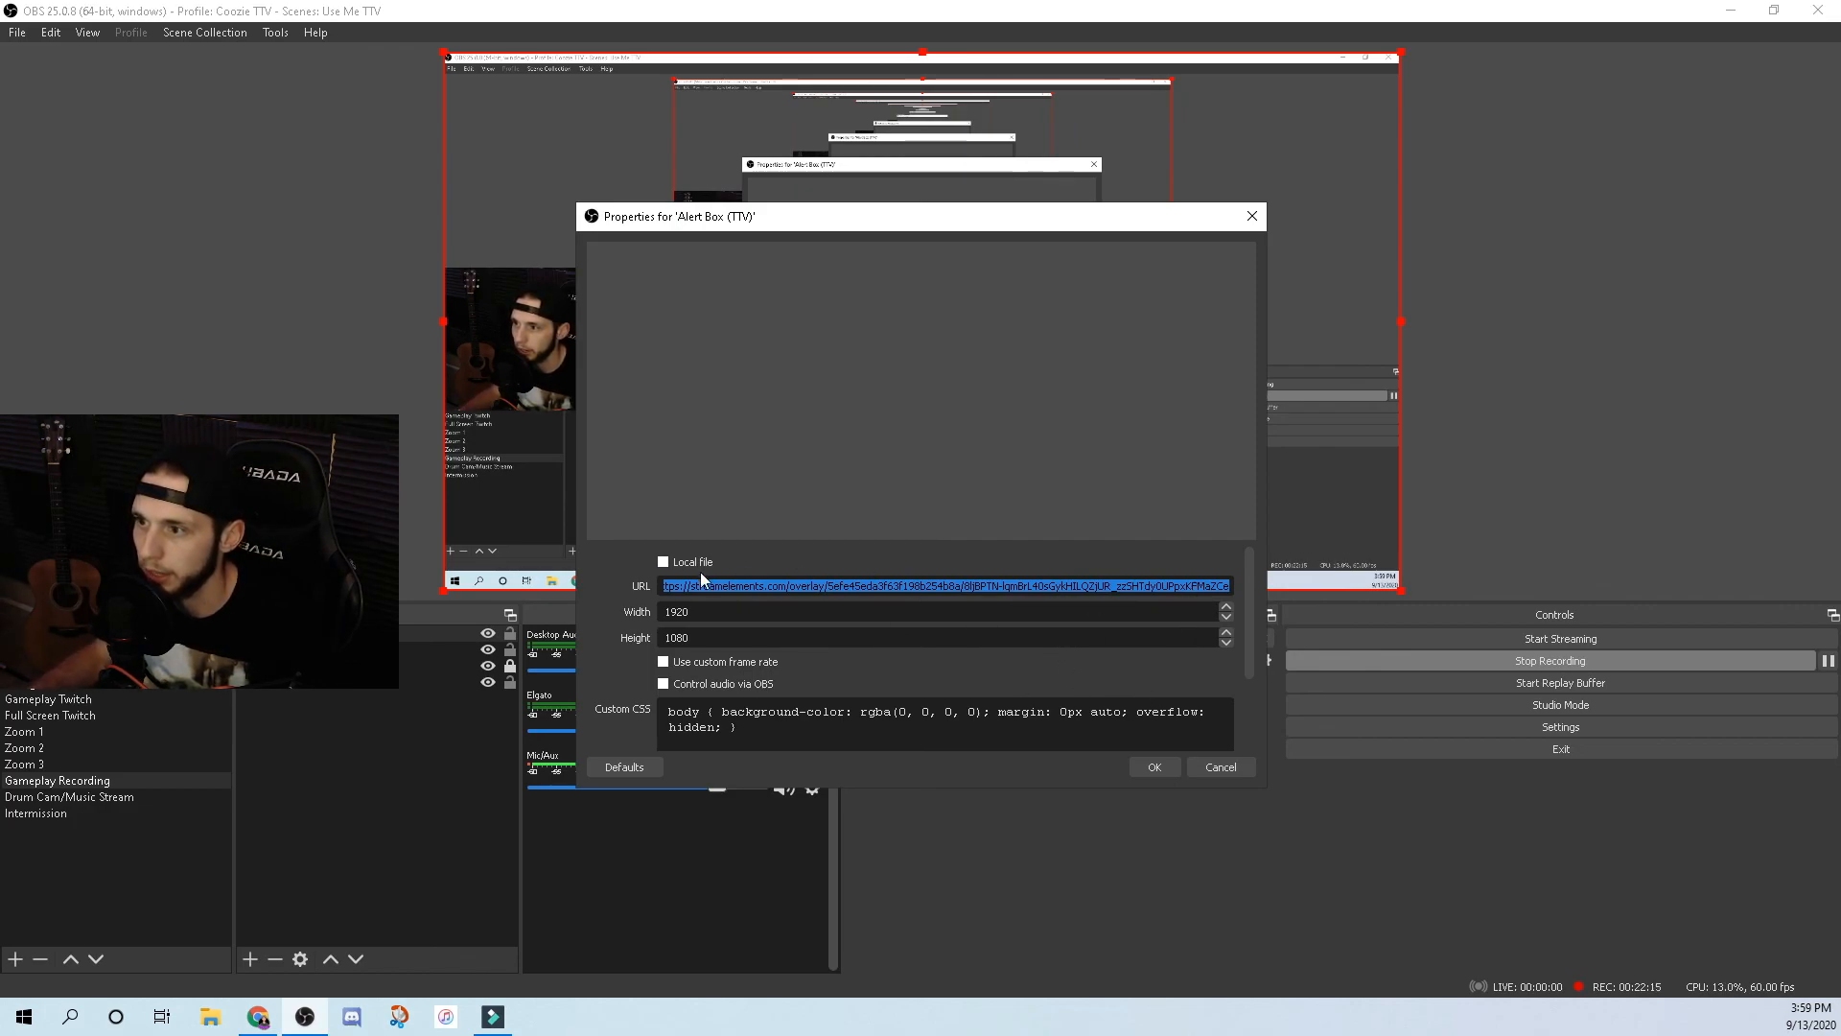
click(781, 583)
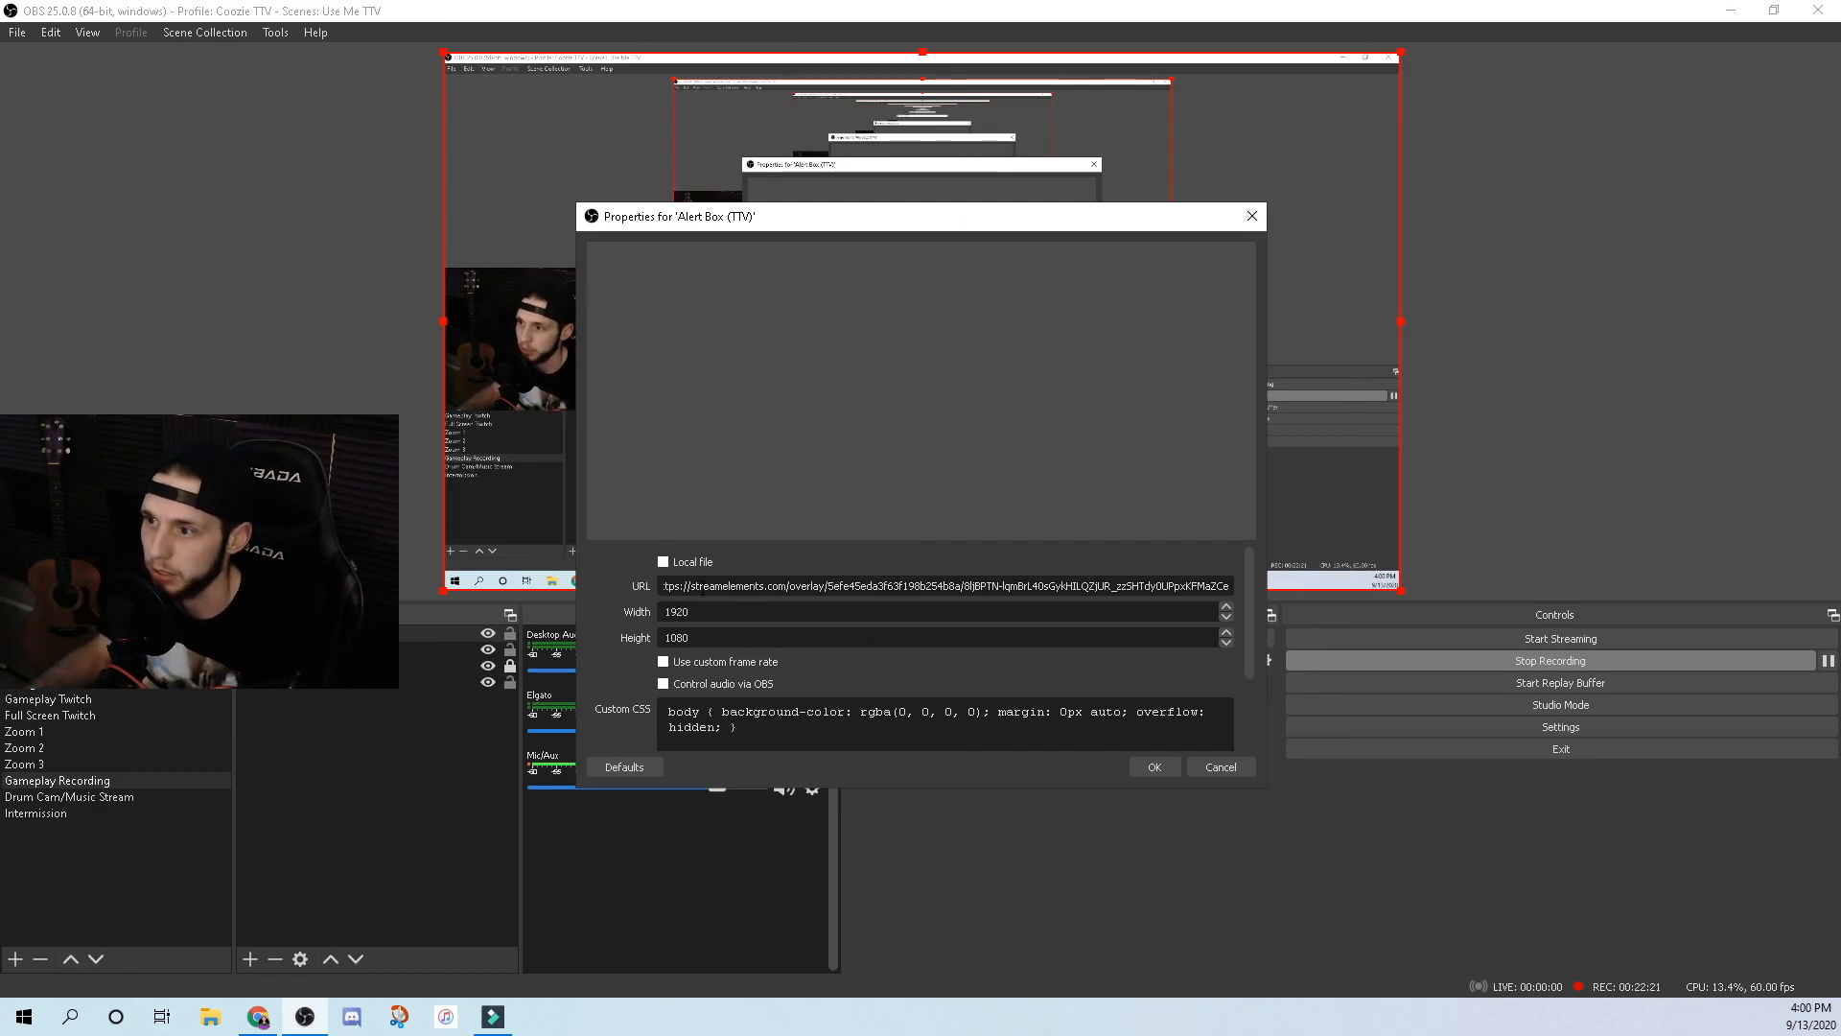
Close the overlay tab, open the StreamElements activity feed, and snap Chrome to the left half.
click(258, 1017)
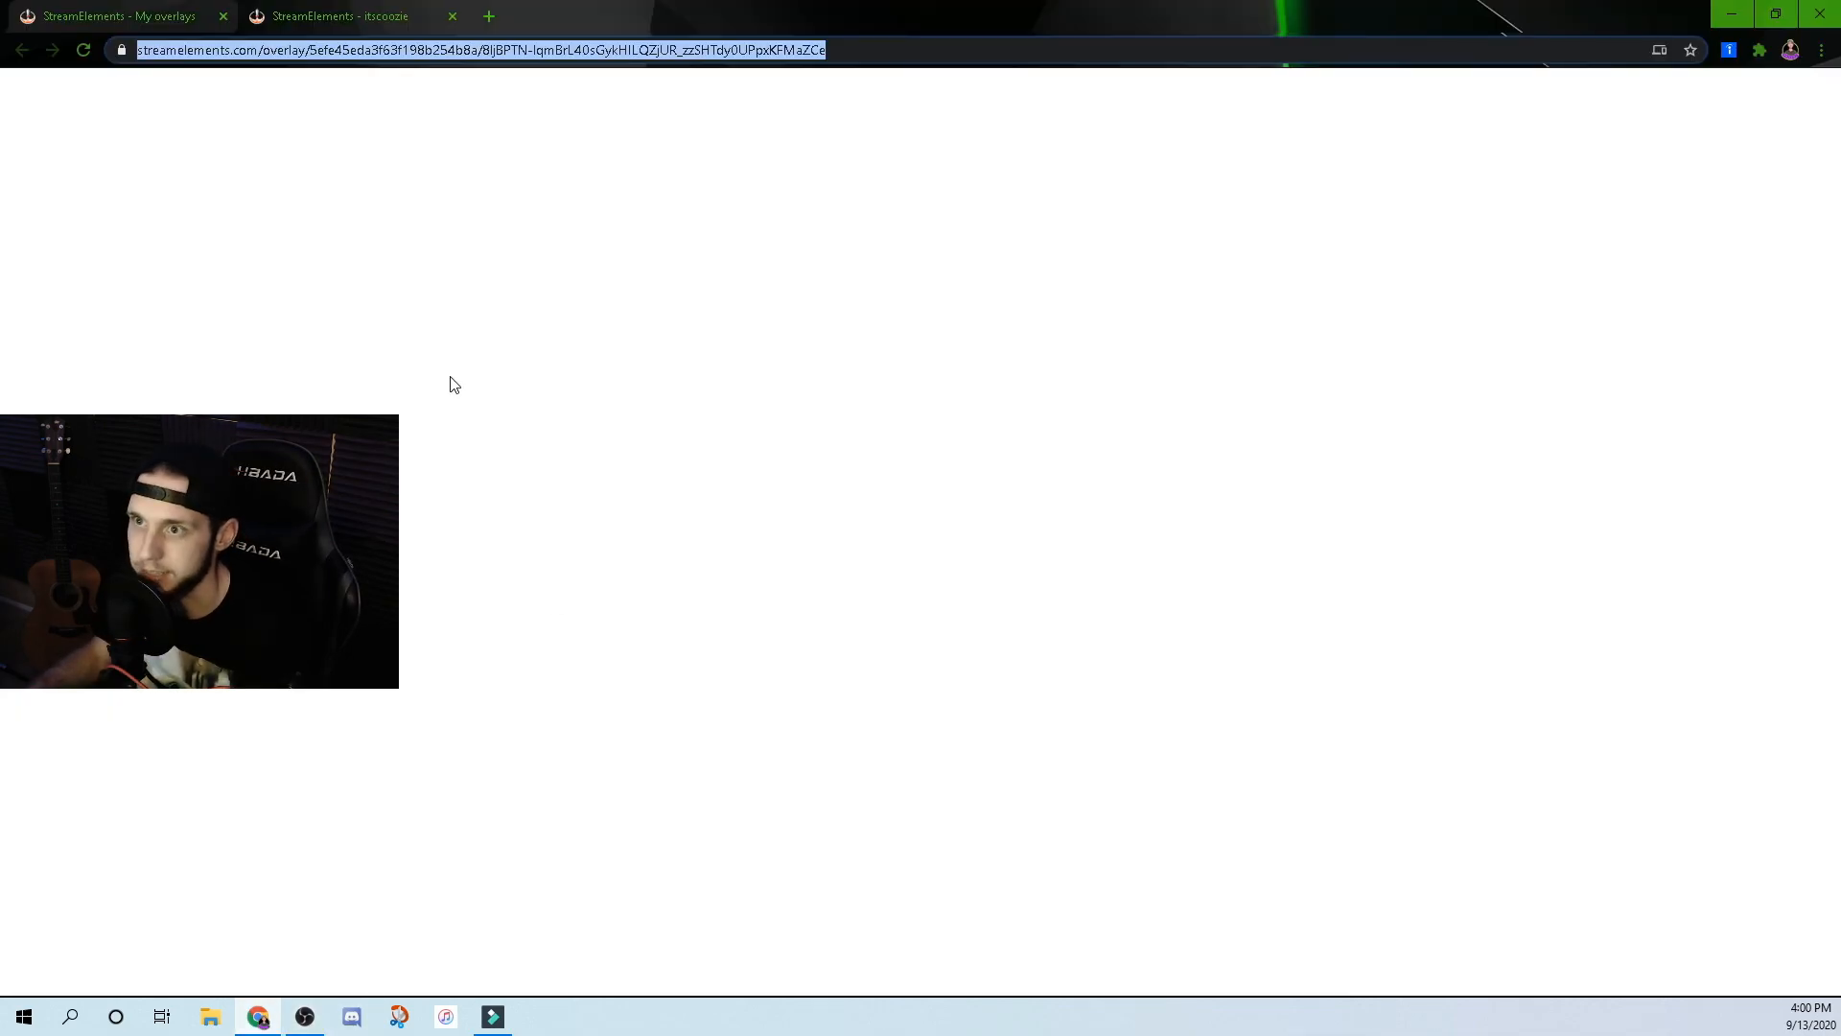
click(453, 17)
click(80, 202)
drag(604, 7, 3, 10)
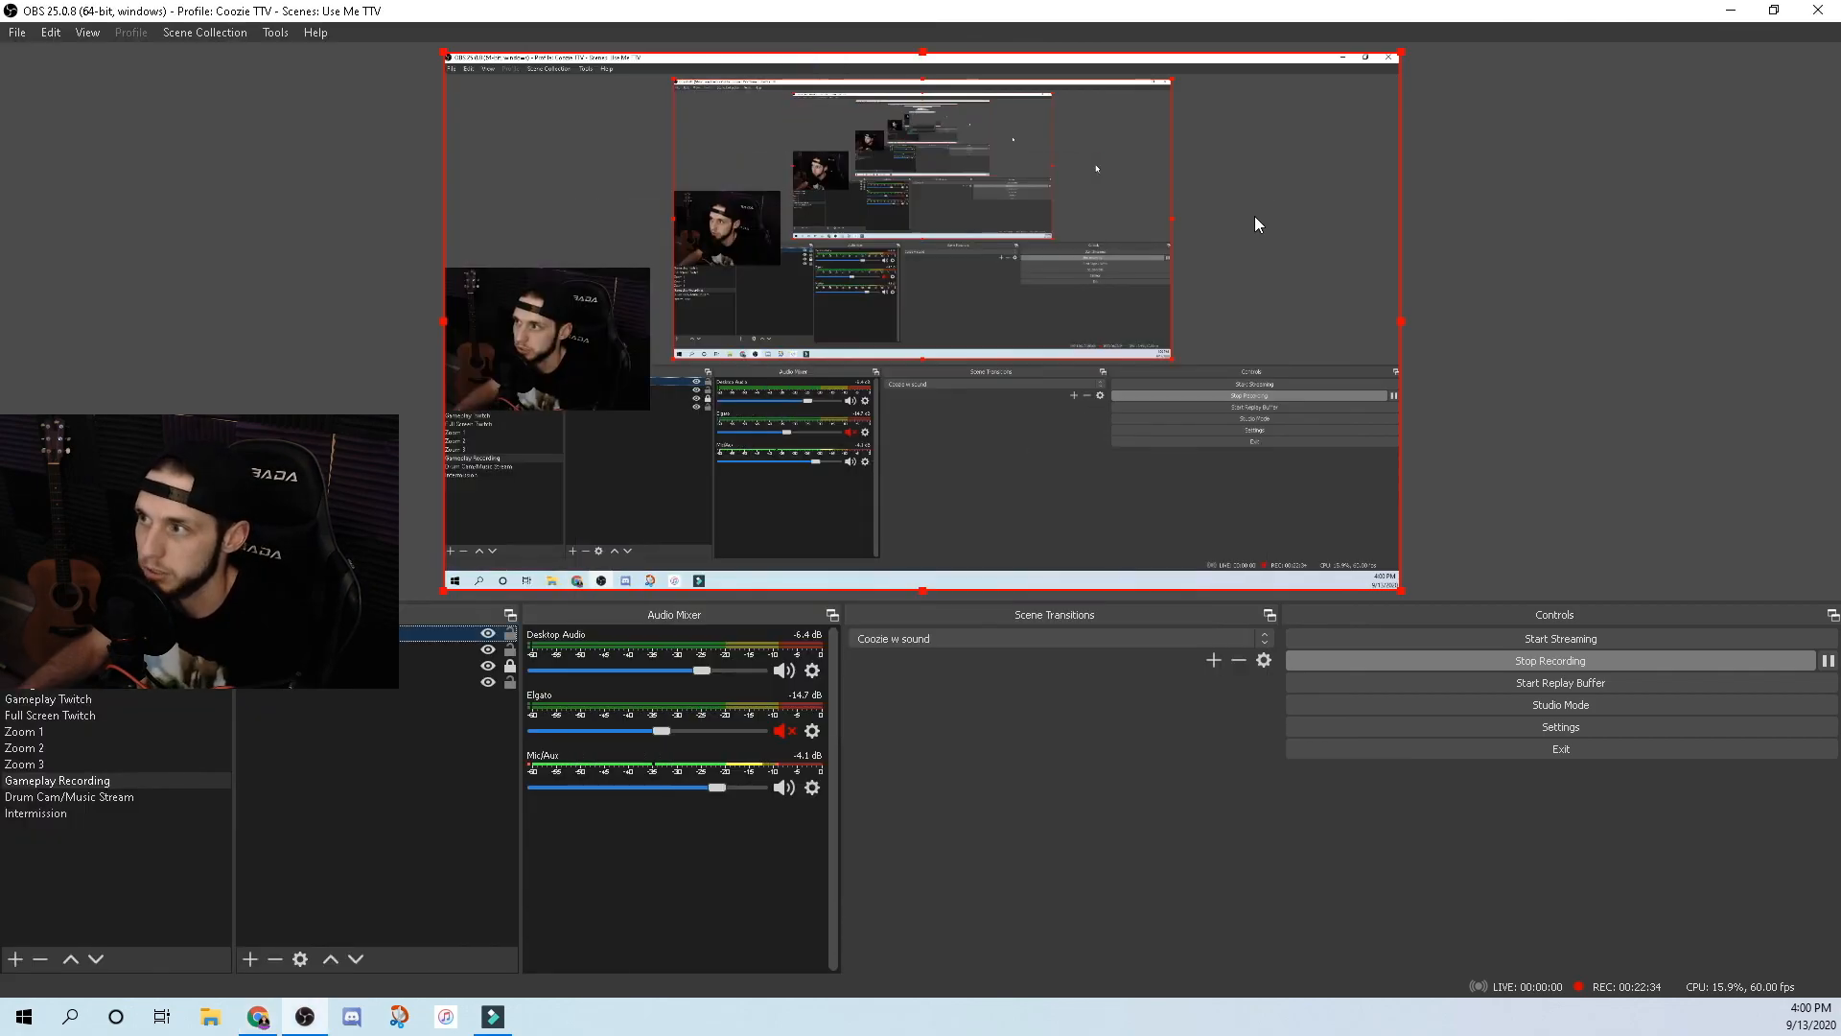
Replay the latest follower event from the activity feed and watch the alert in OBS.
click(1254, 215)
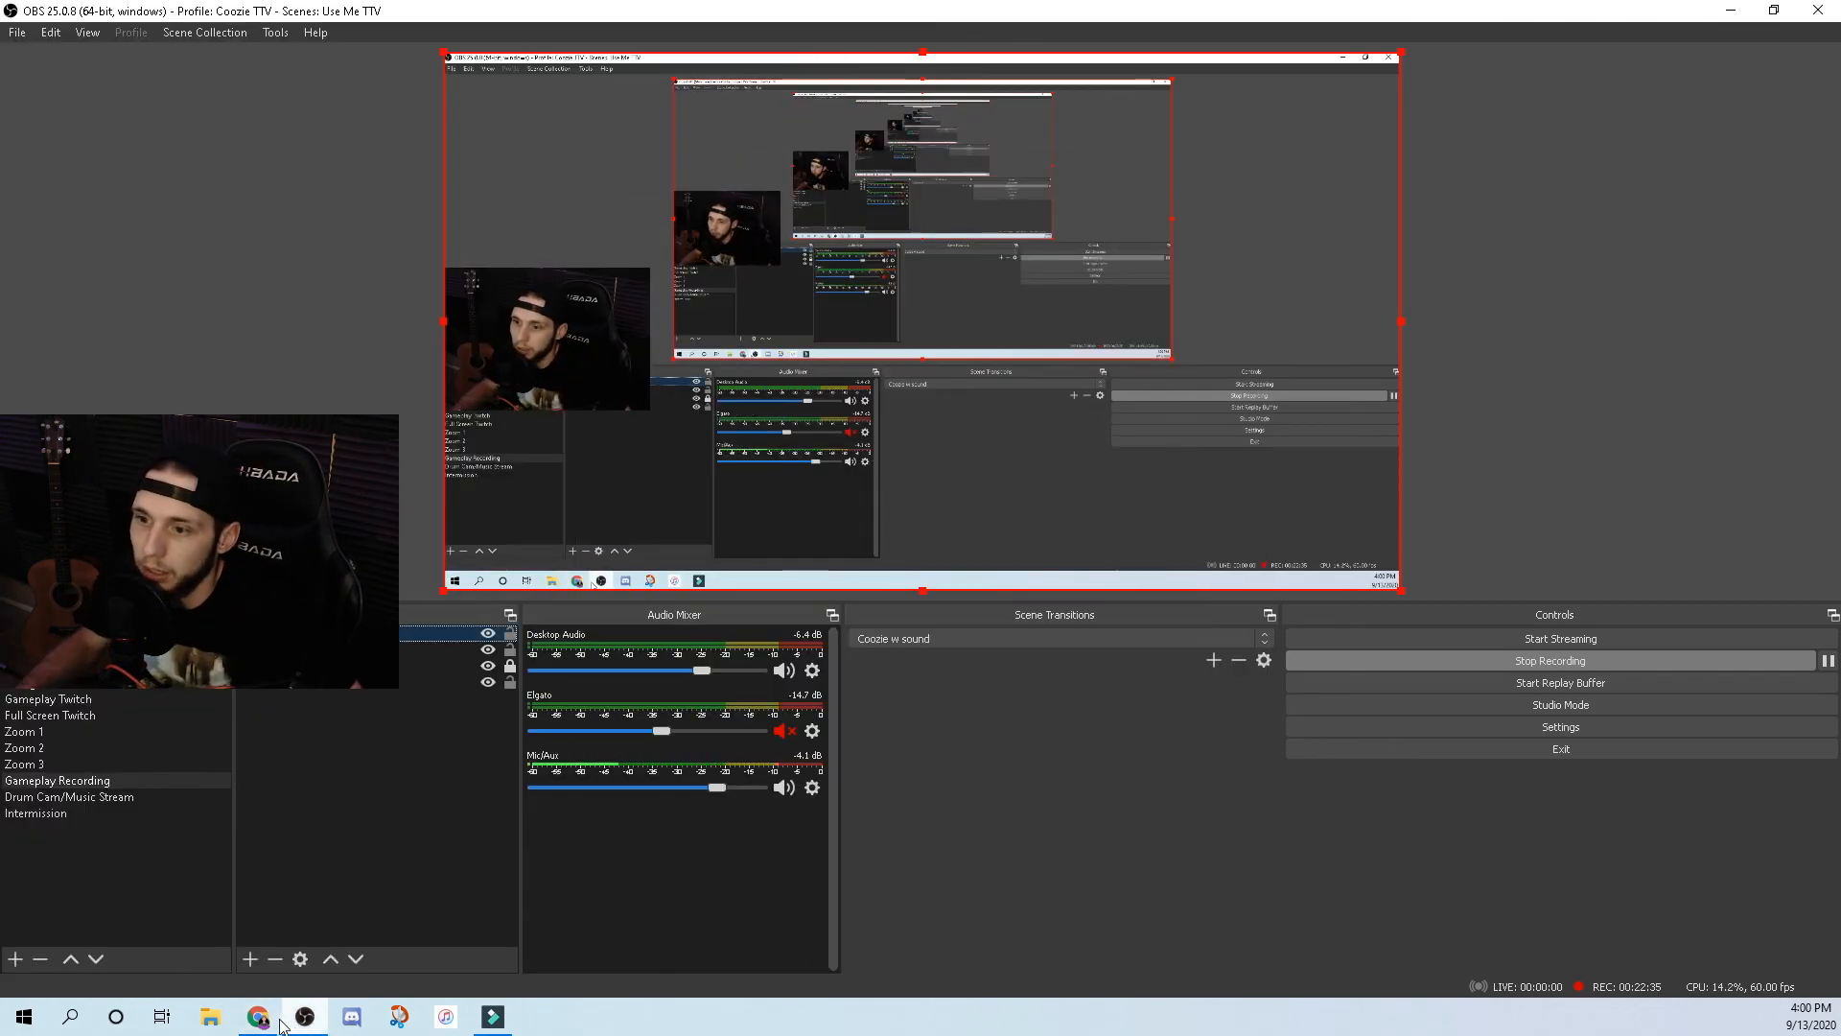
key(alt+Tab)
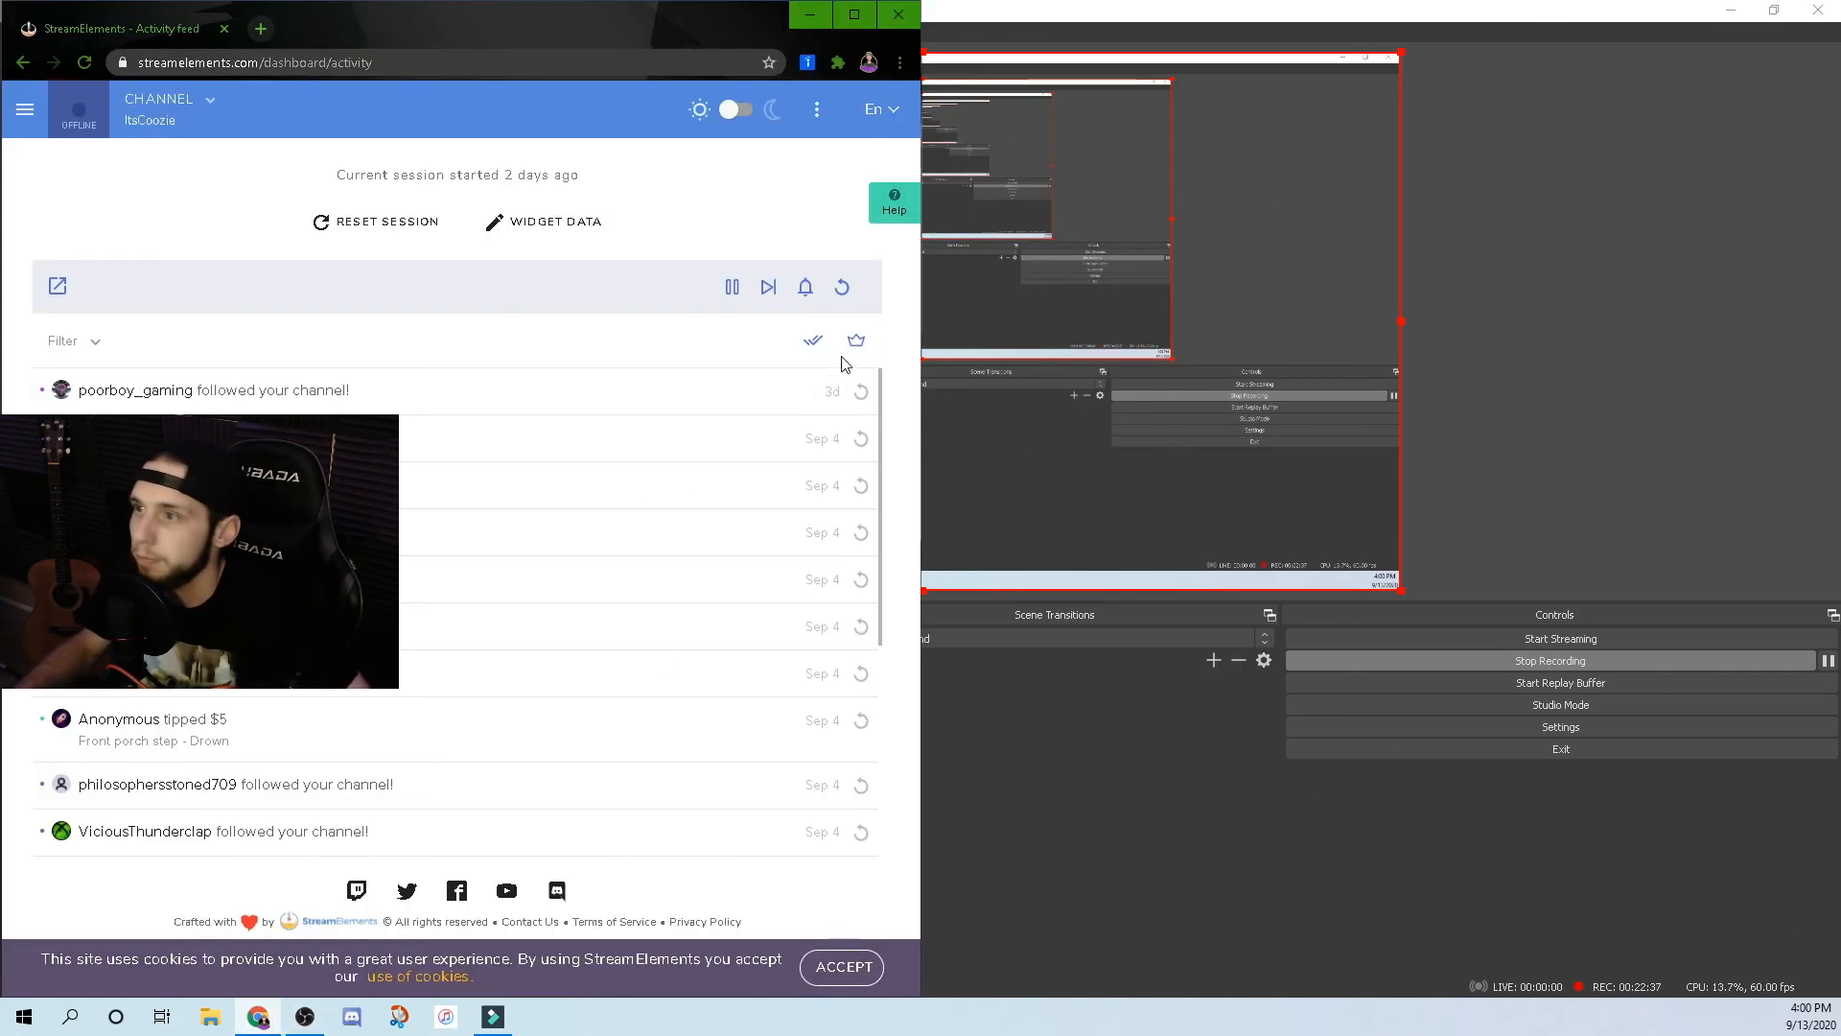
click(862, 401)
click(1034, 247)
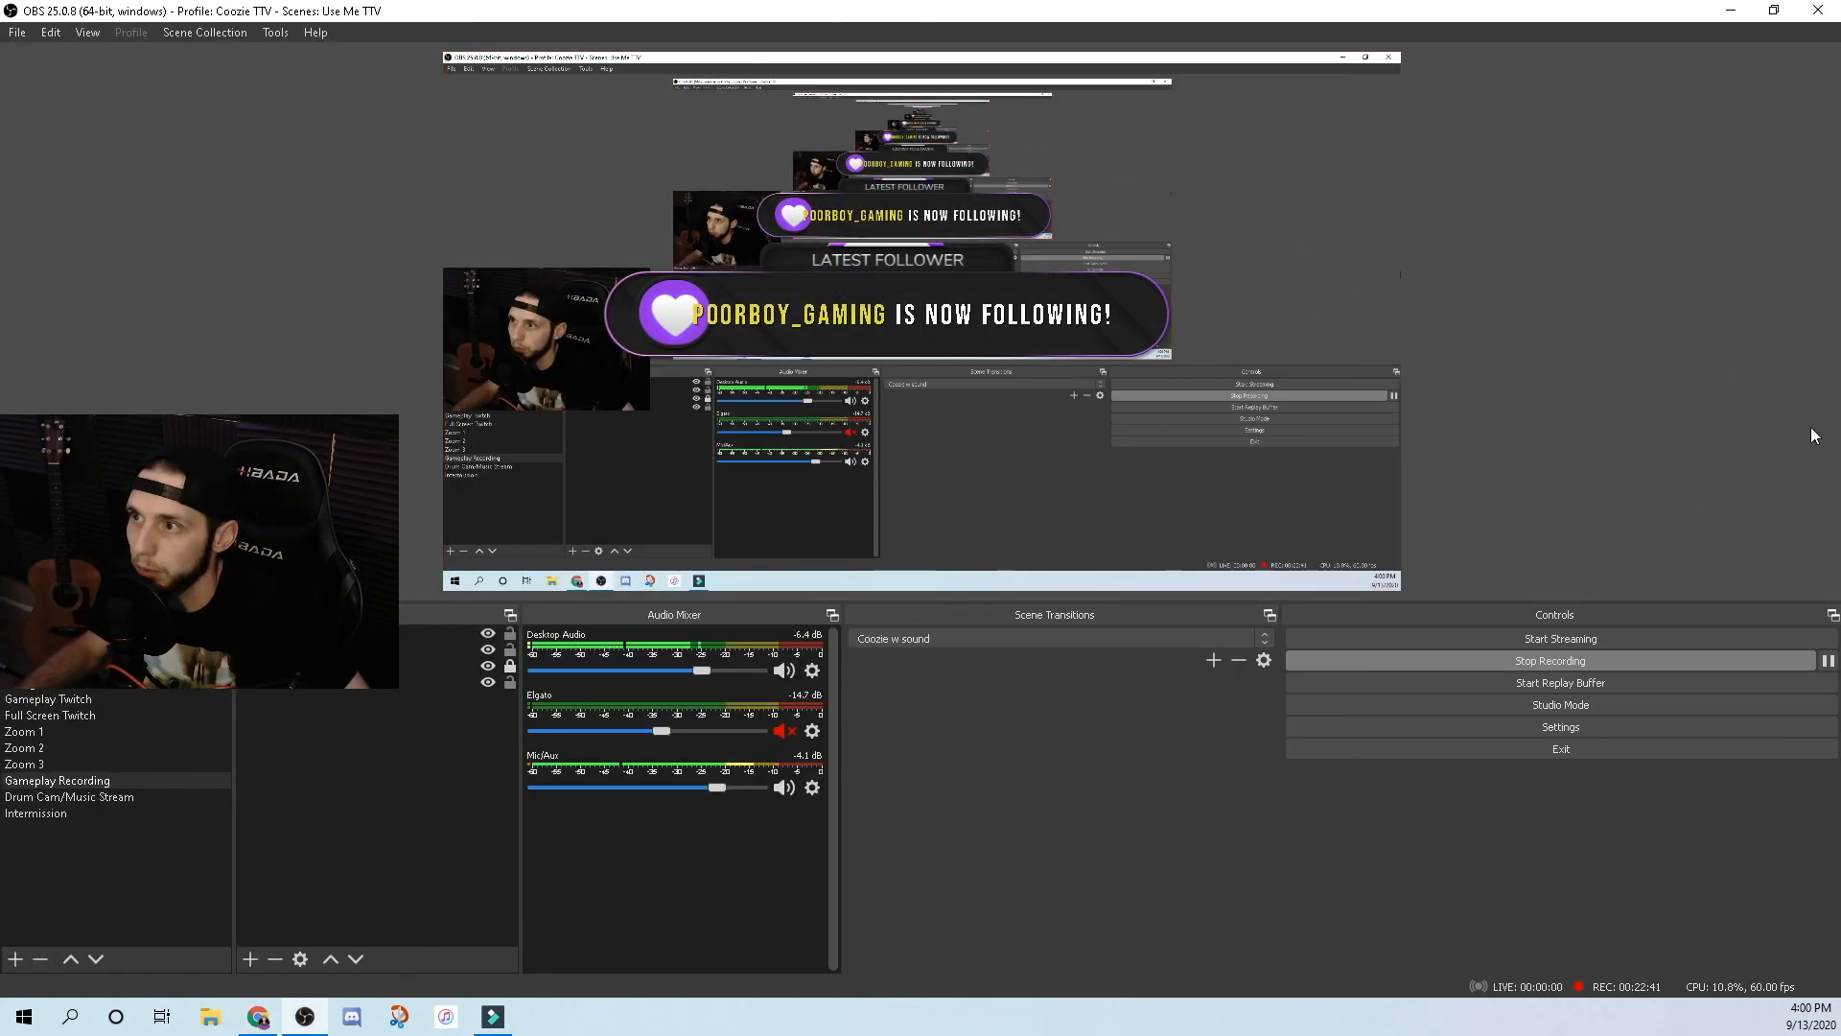
Drag the alert banner to the canvas's top-right and toggle the Webcam source's visibility.
drag(971, 276, 1320, 174)
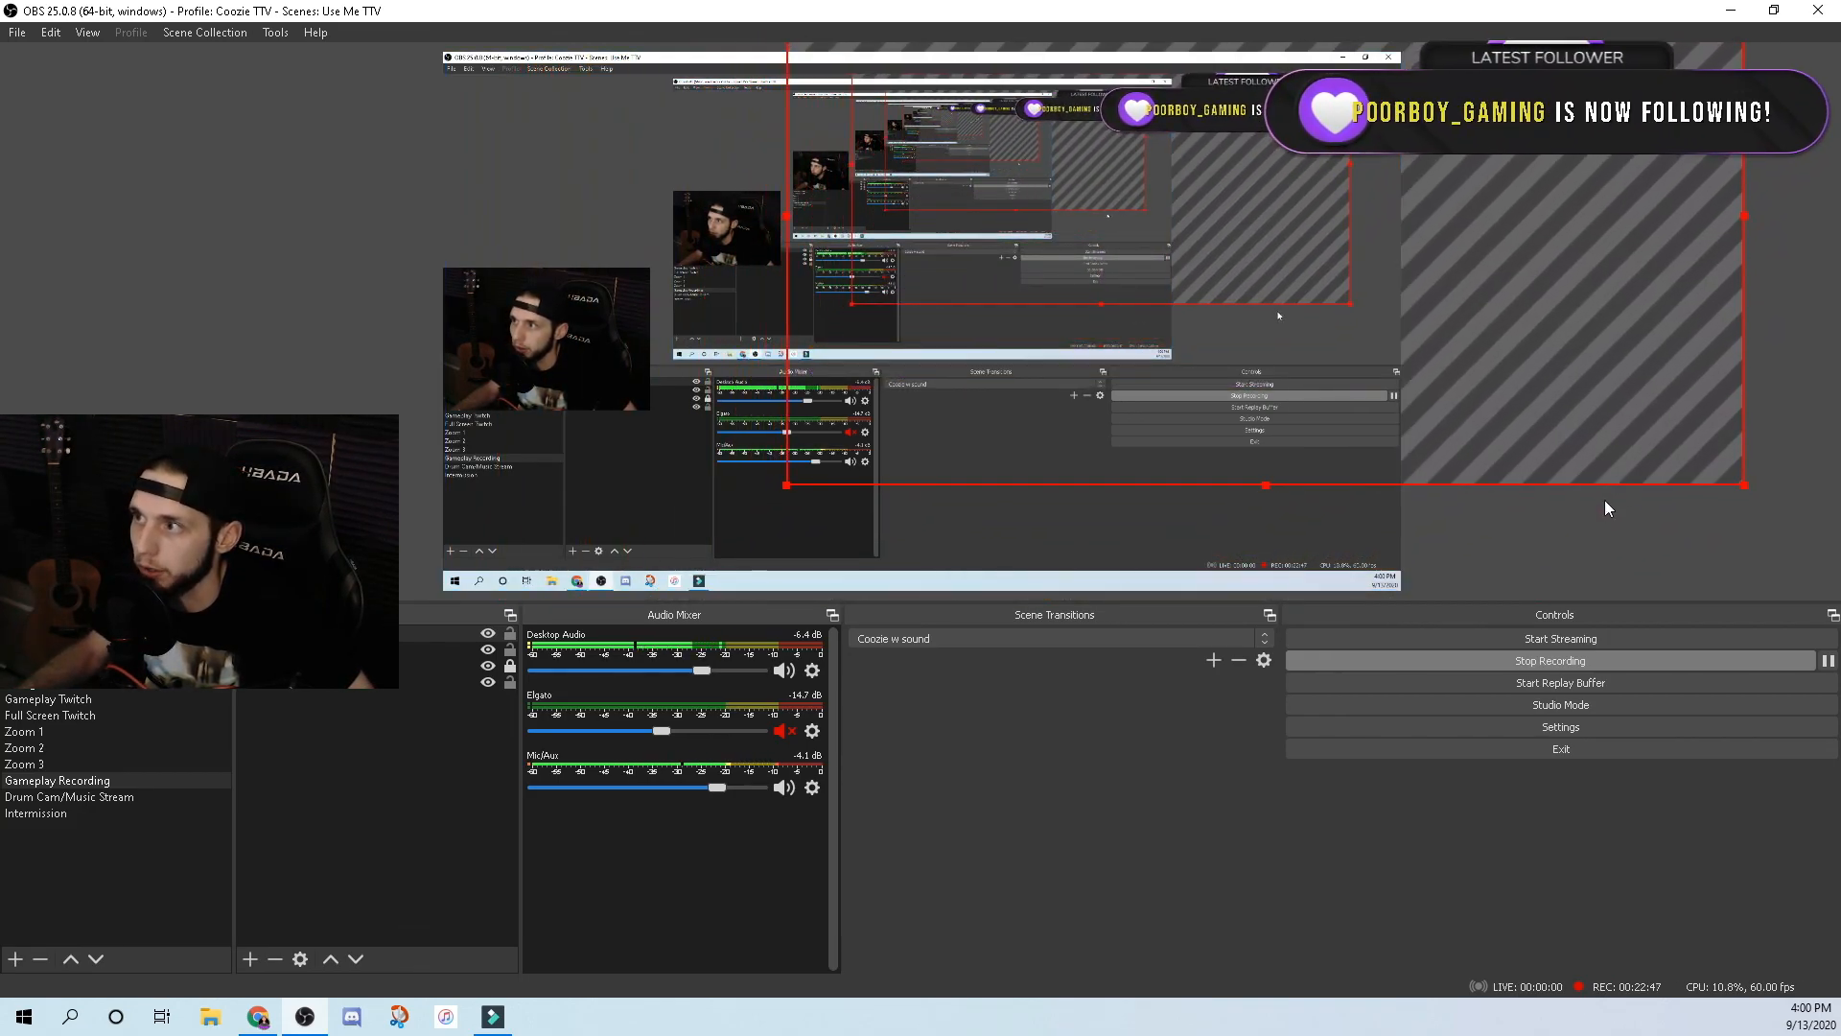
click(1609, 553)
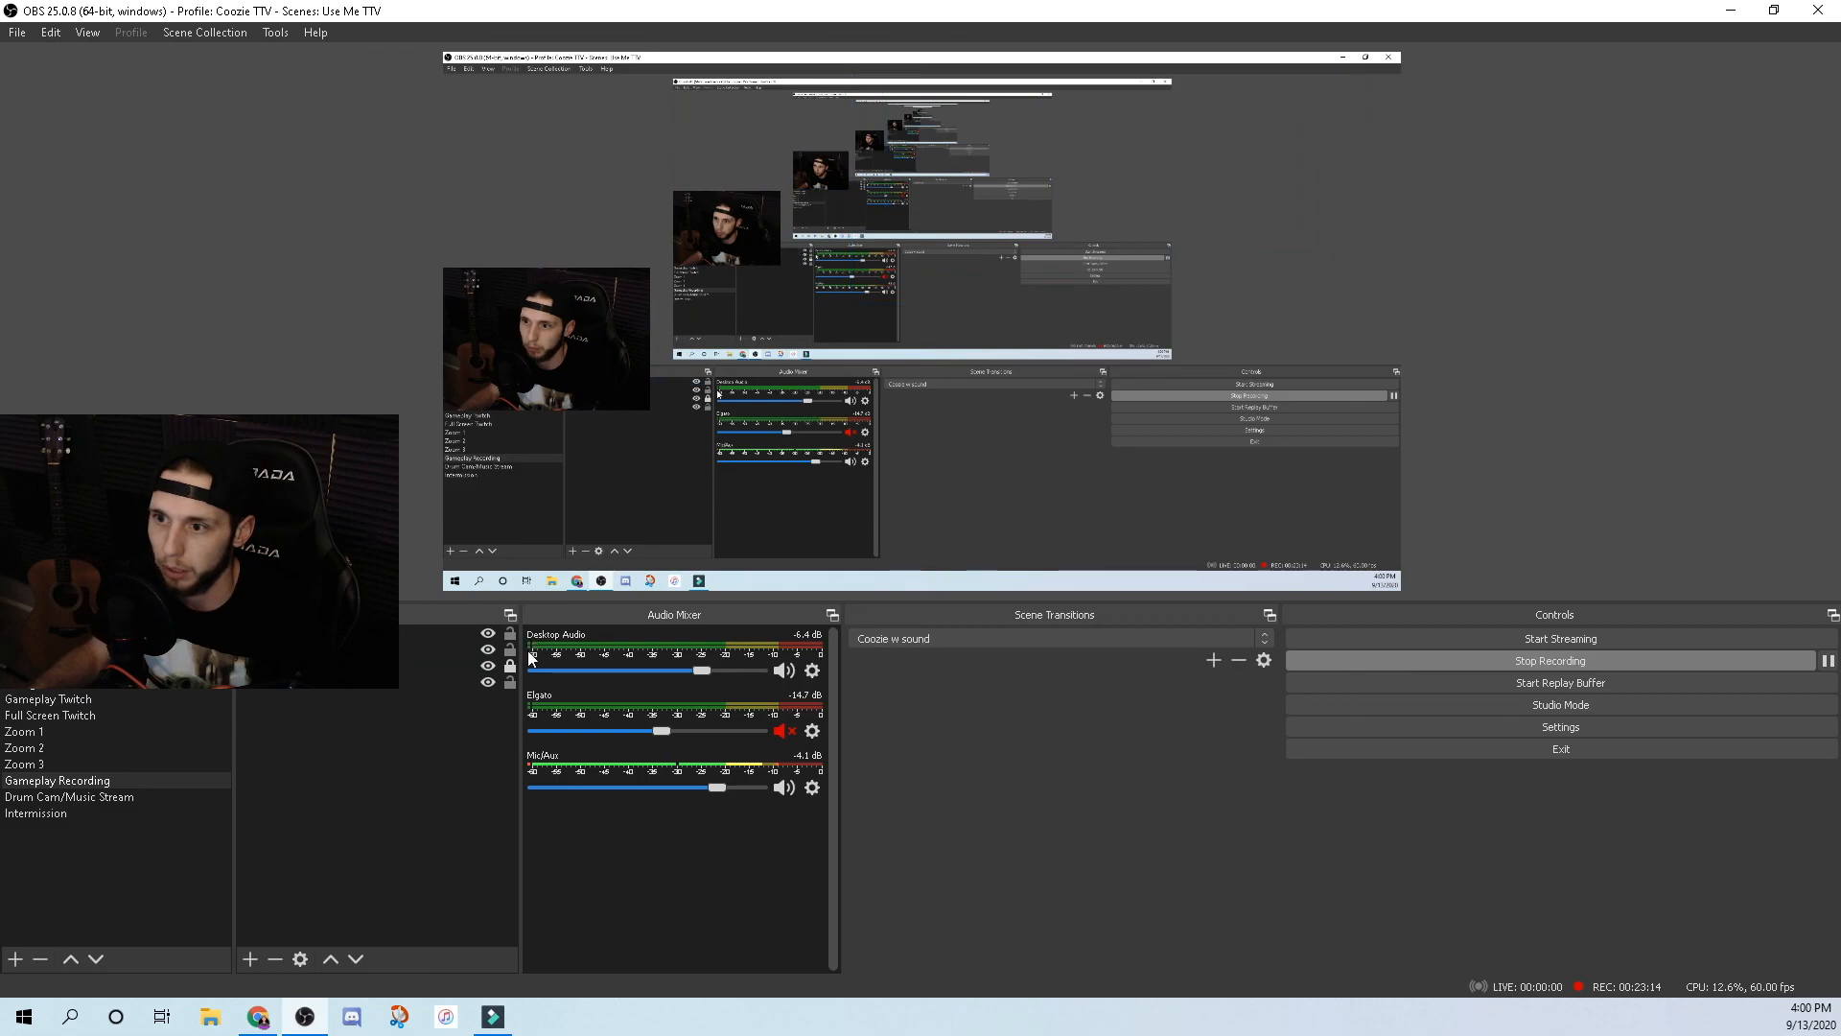
click(488, 650)
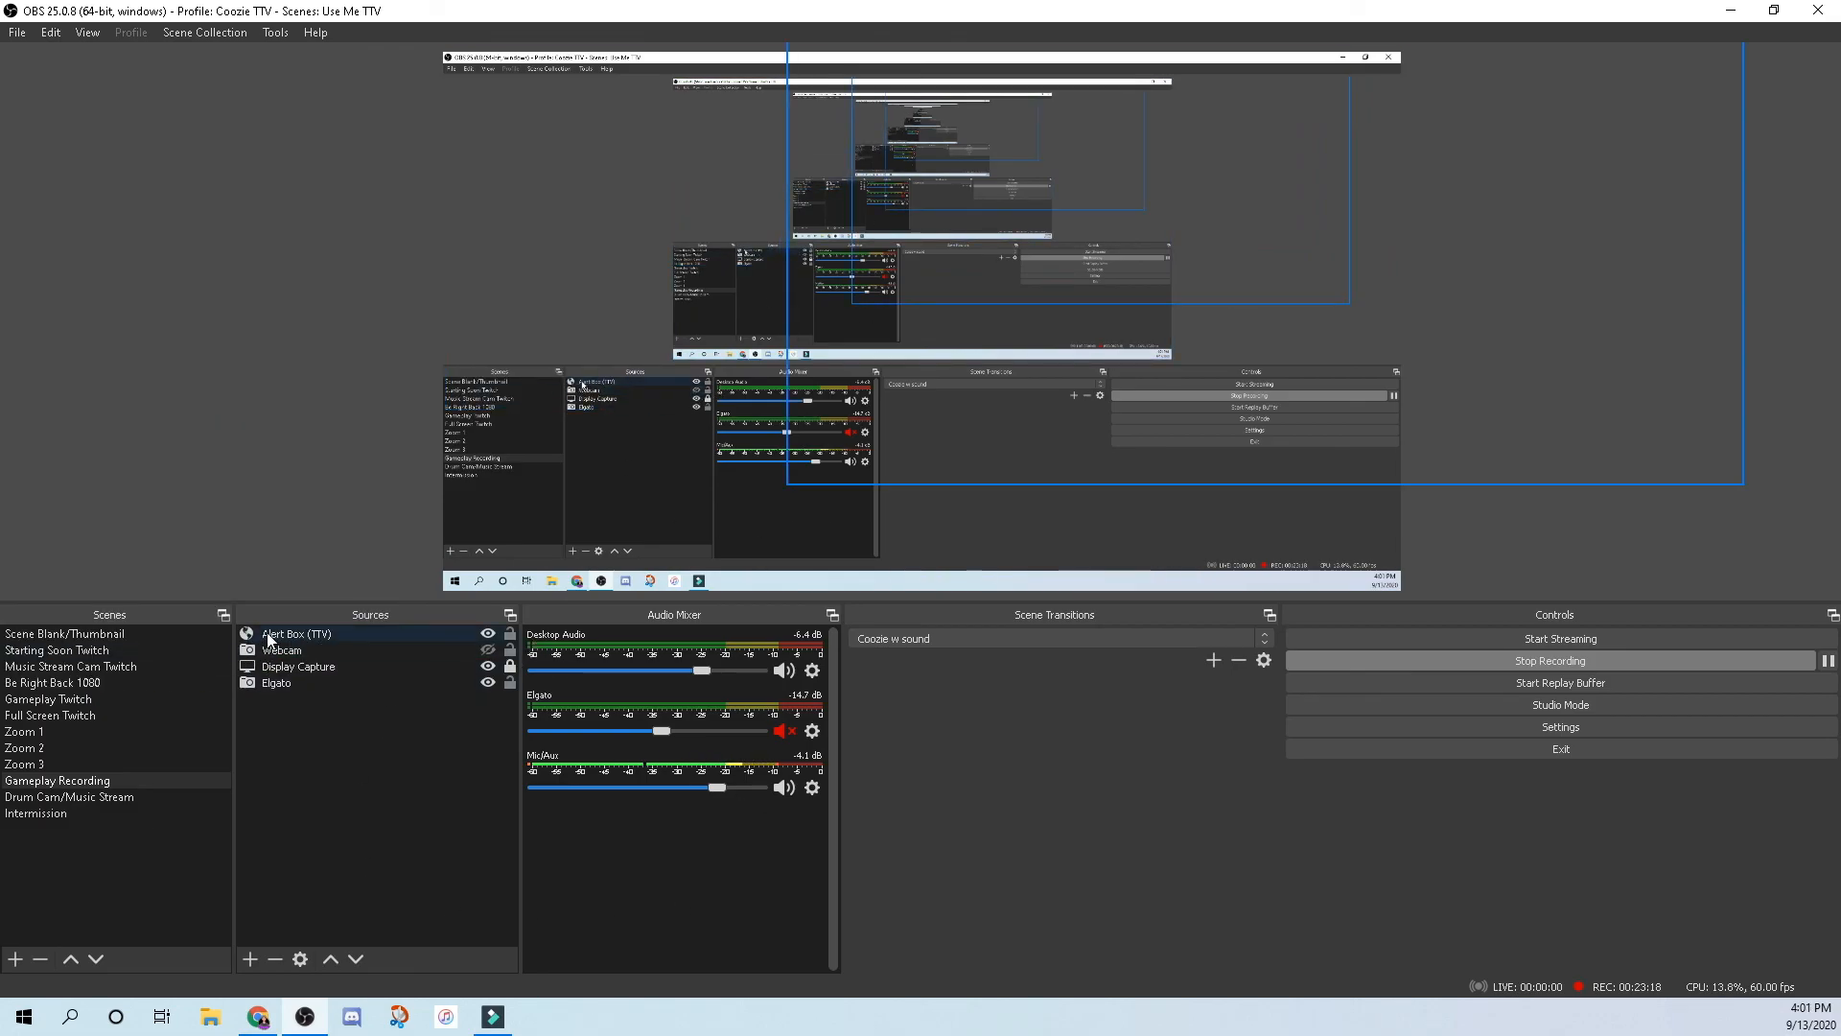
click(436, 841)
click(487, 649)
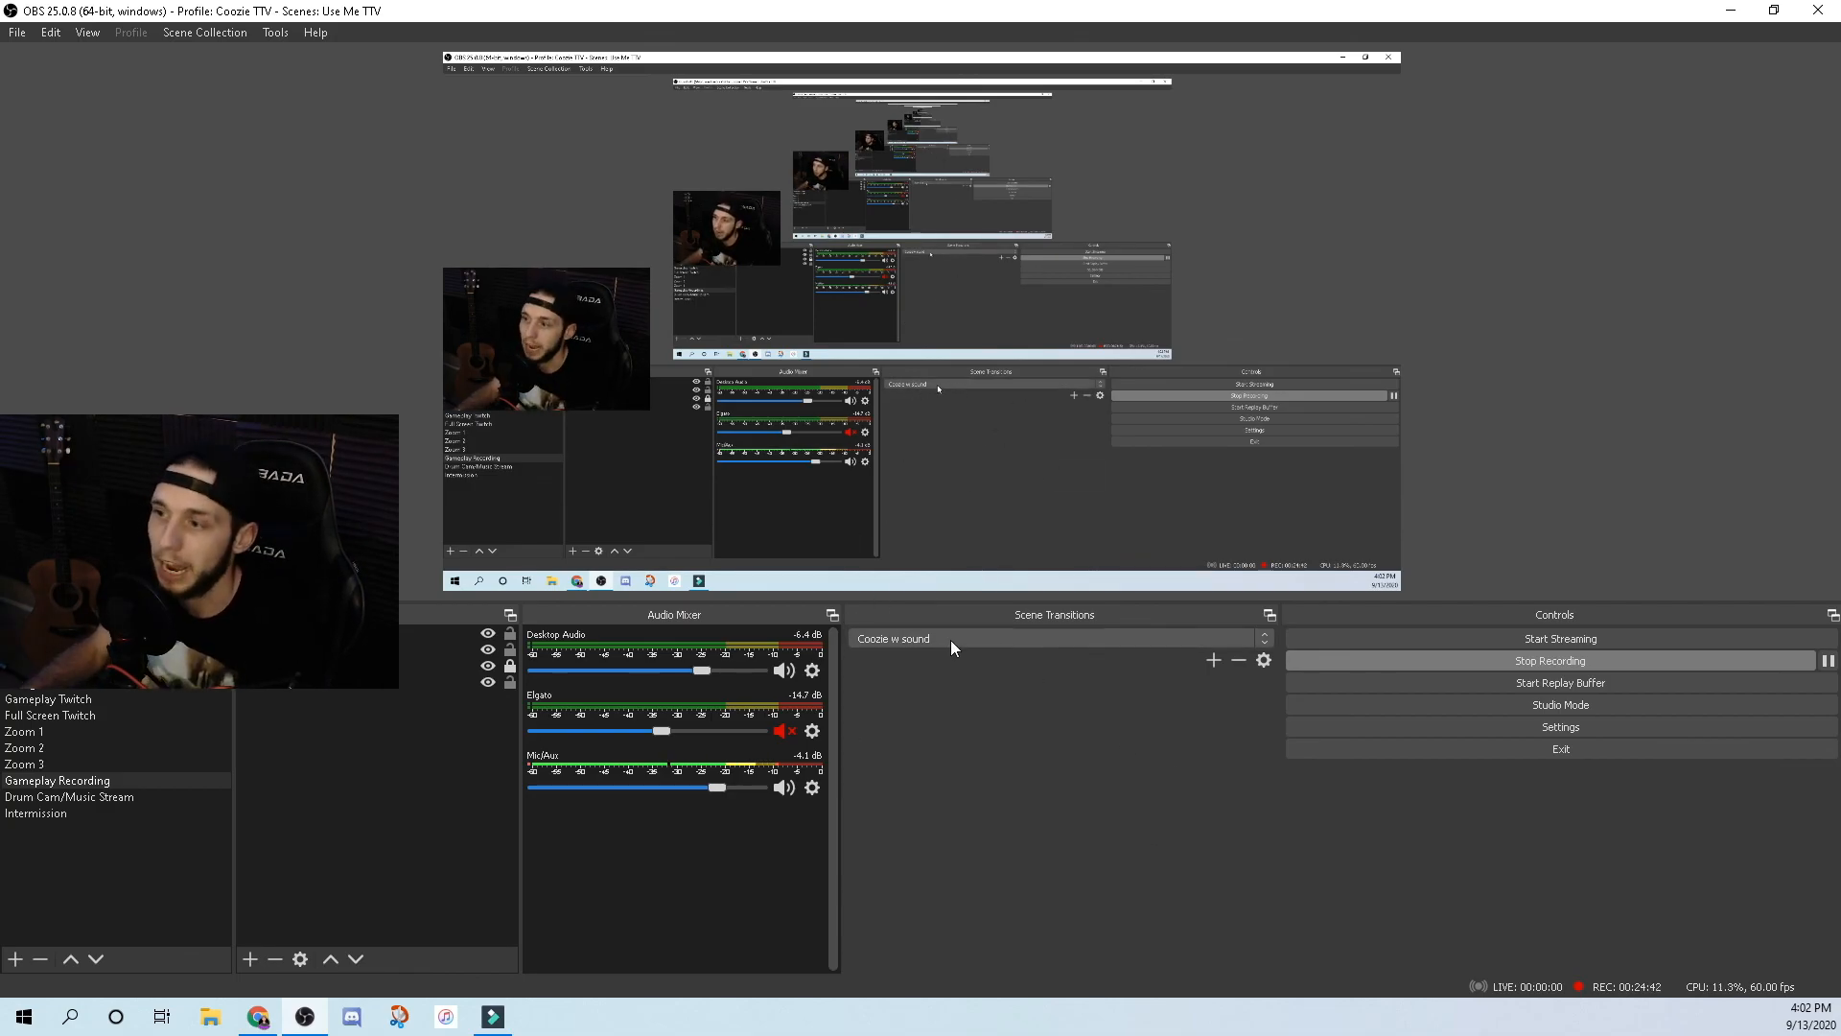
click(50, 714)
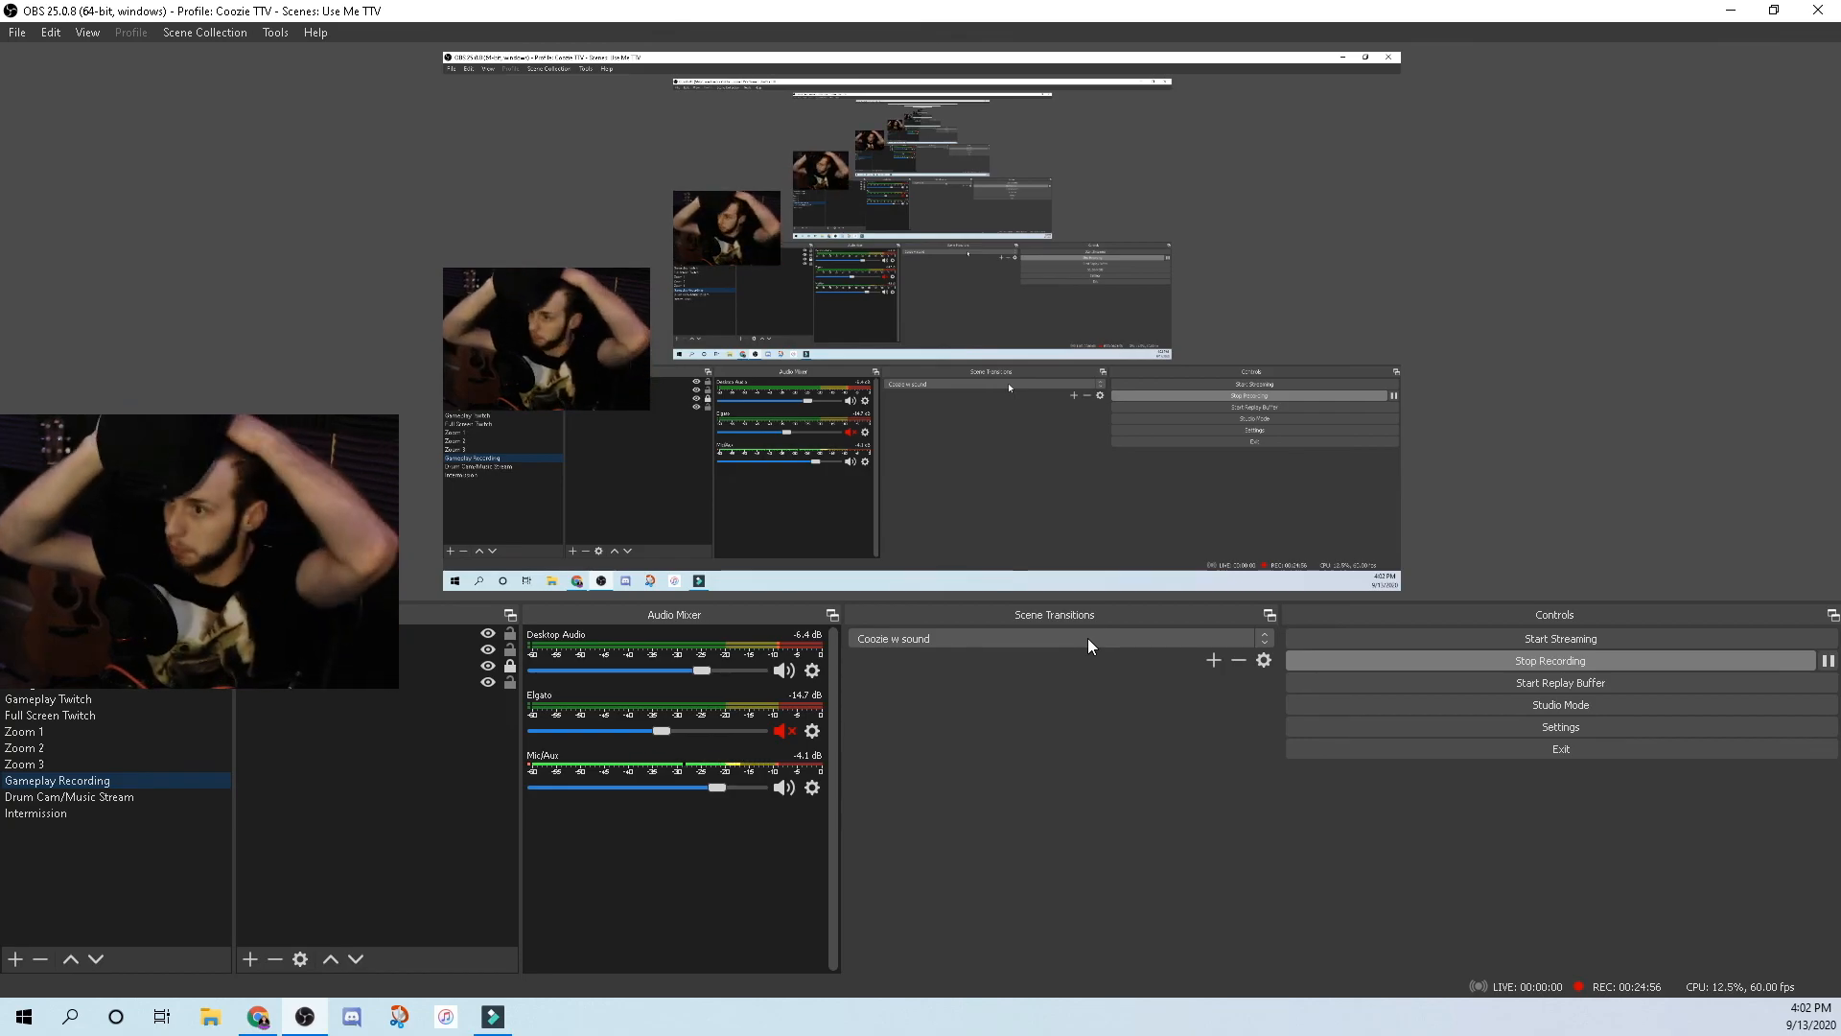
Browse the scene transition and transition-type lists, keeping Coozie w sound selected.
click(1165, 641)
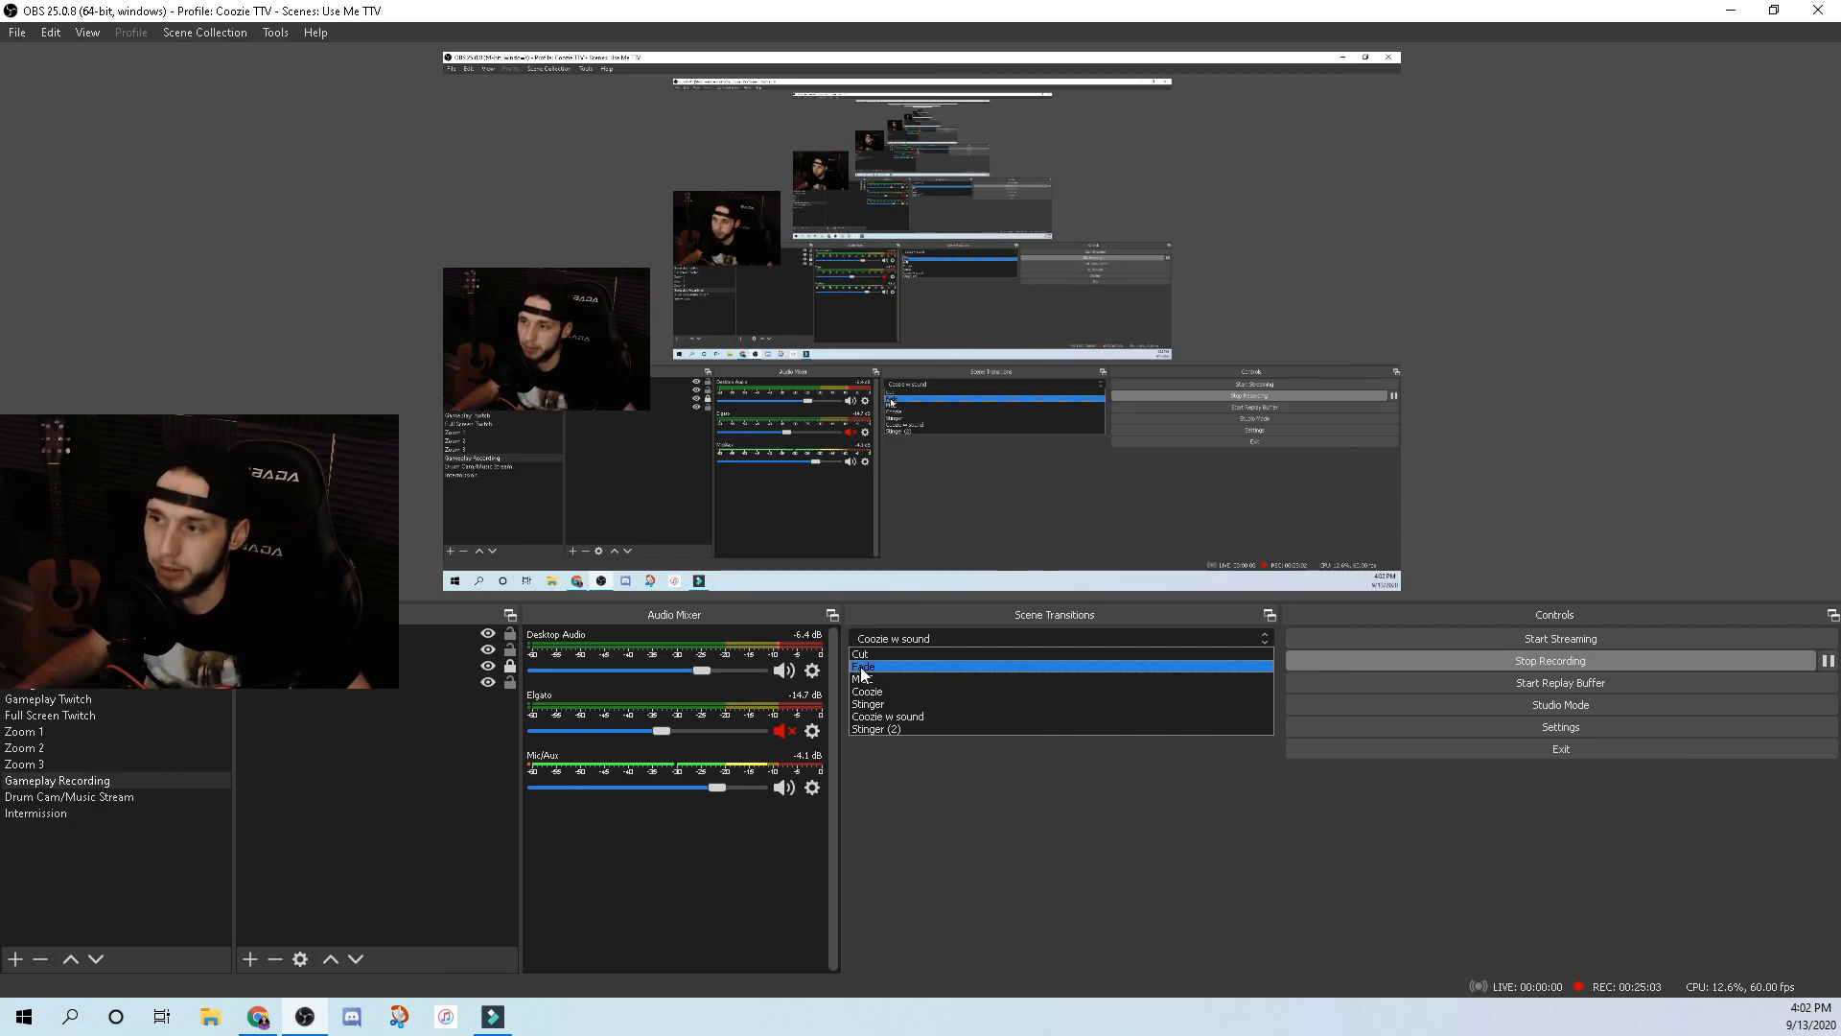
click(997, 633)
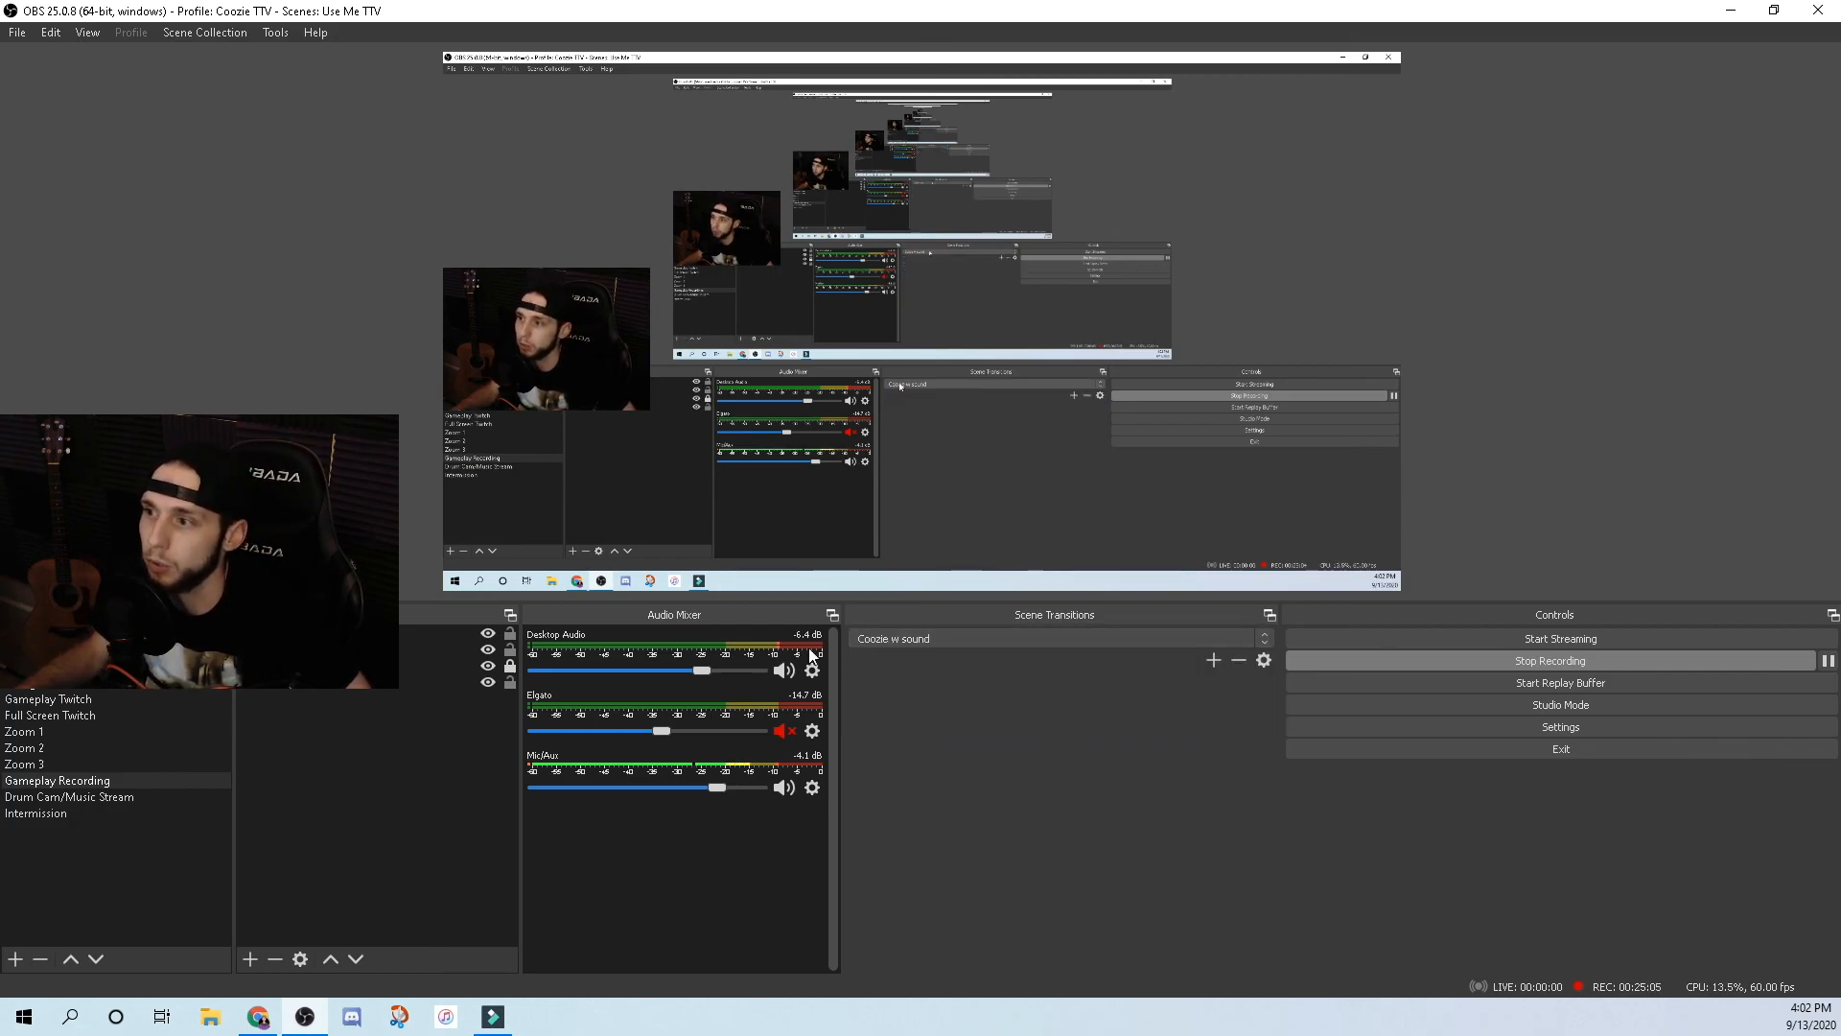
click(907, 637)
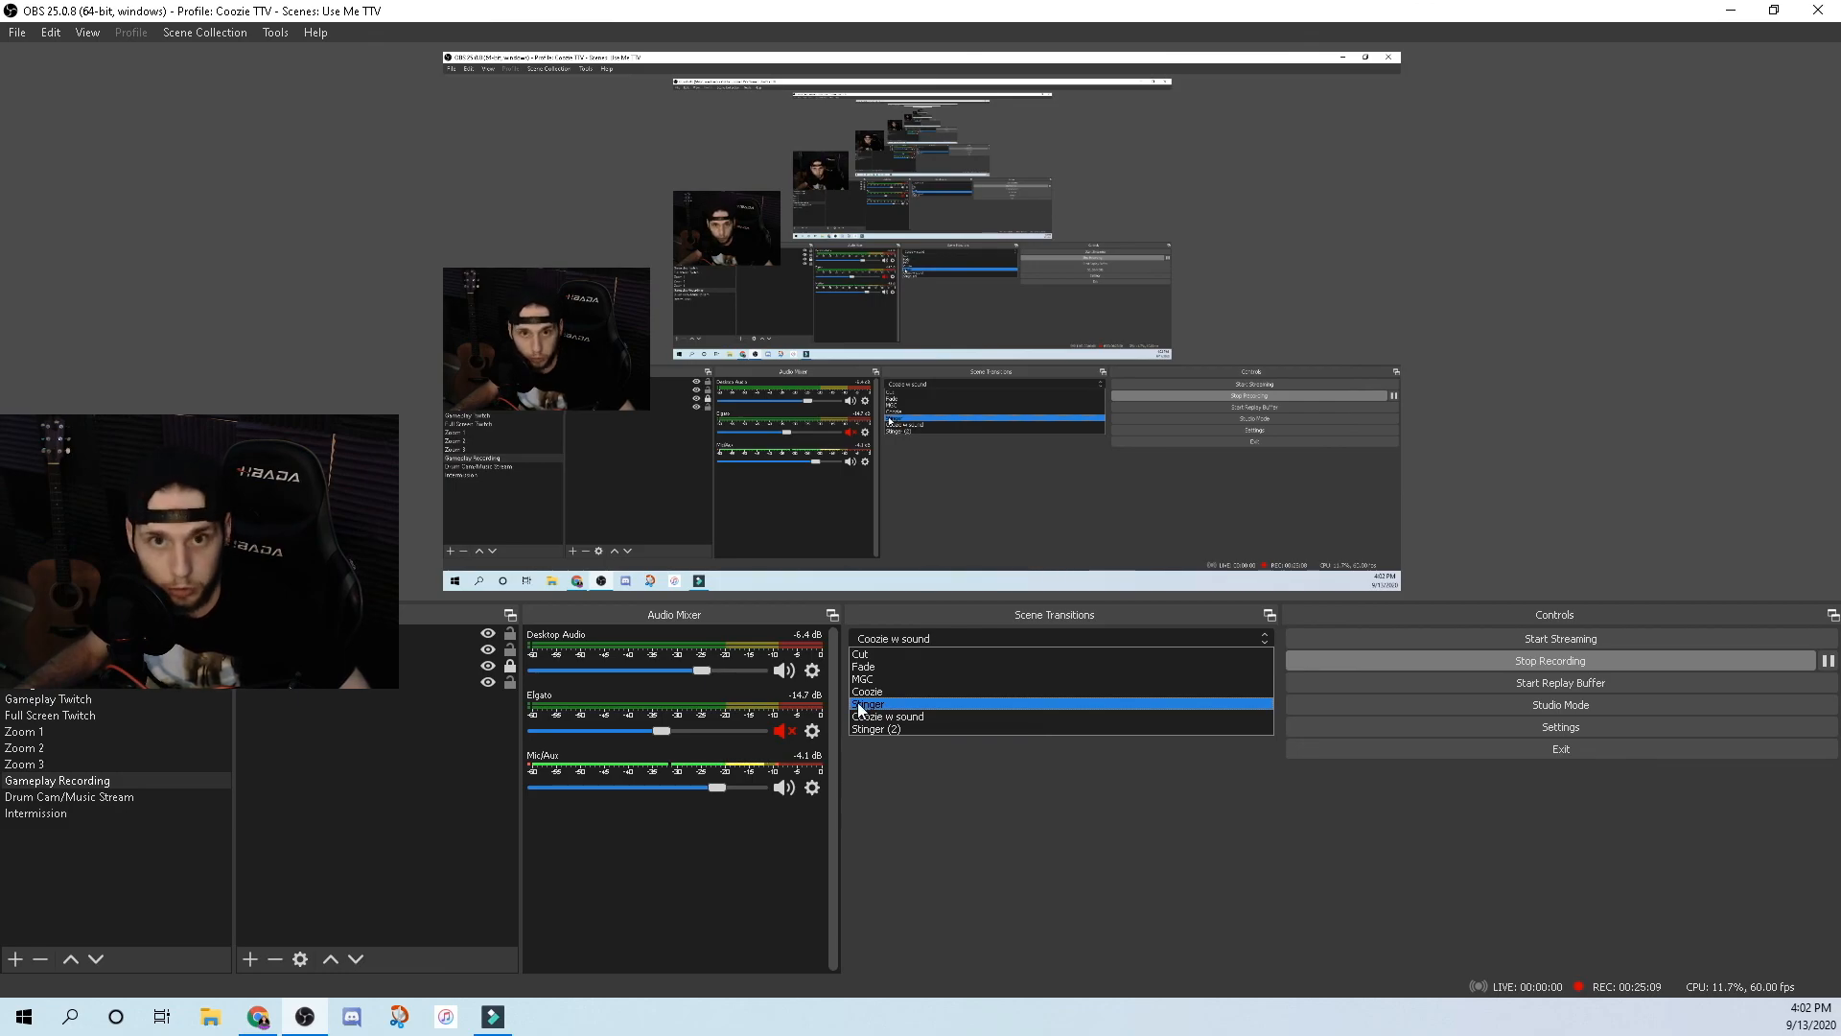
click(1242, 864)
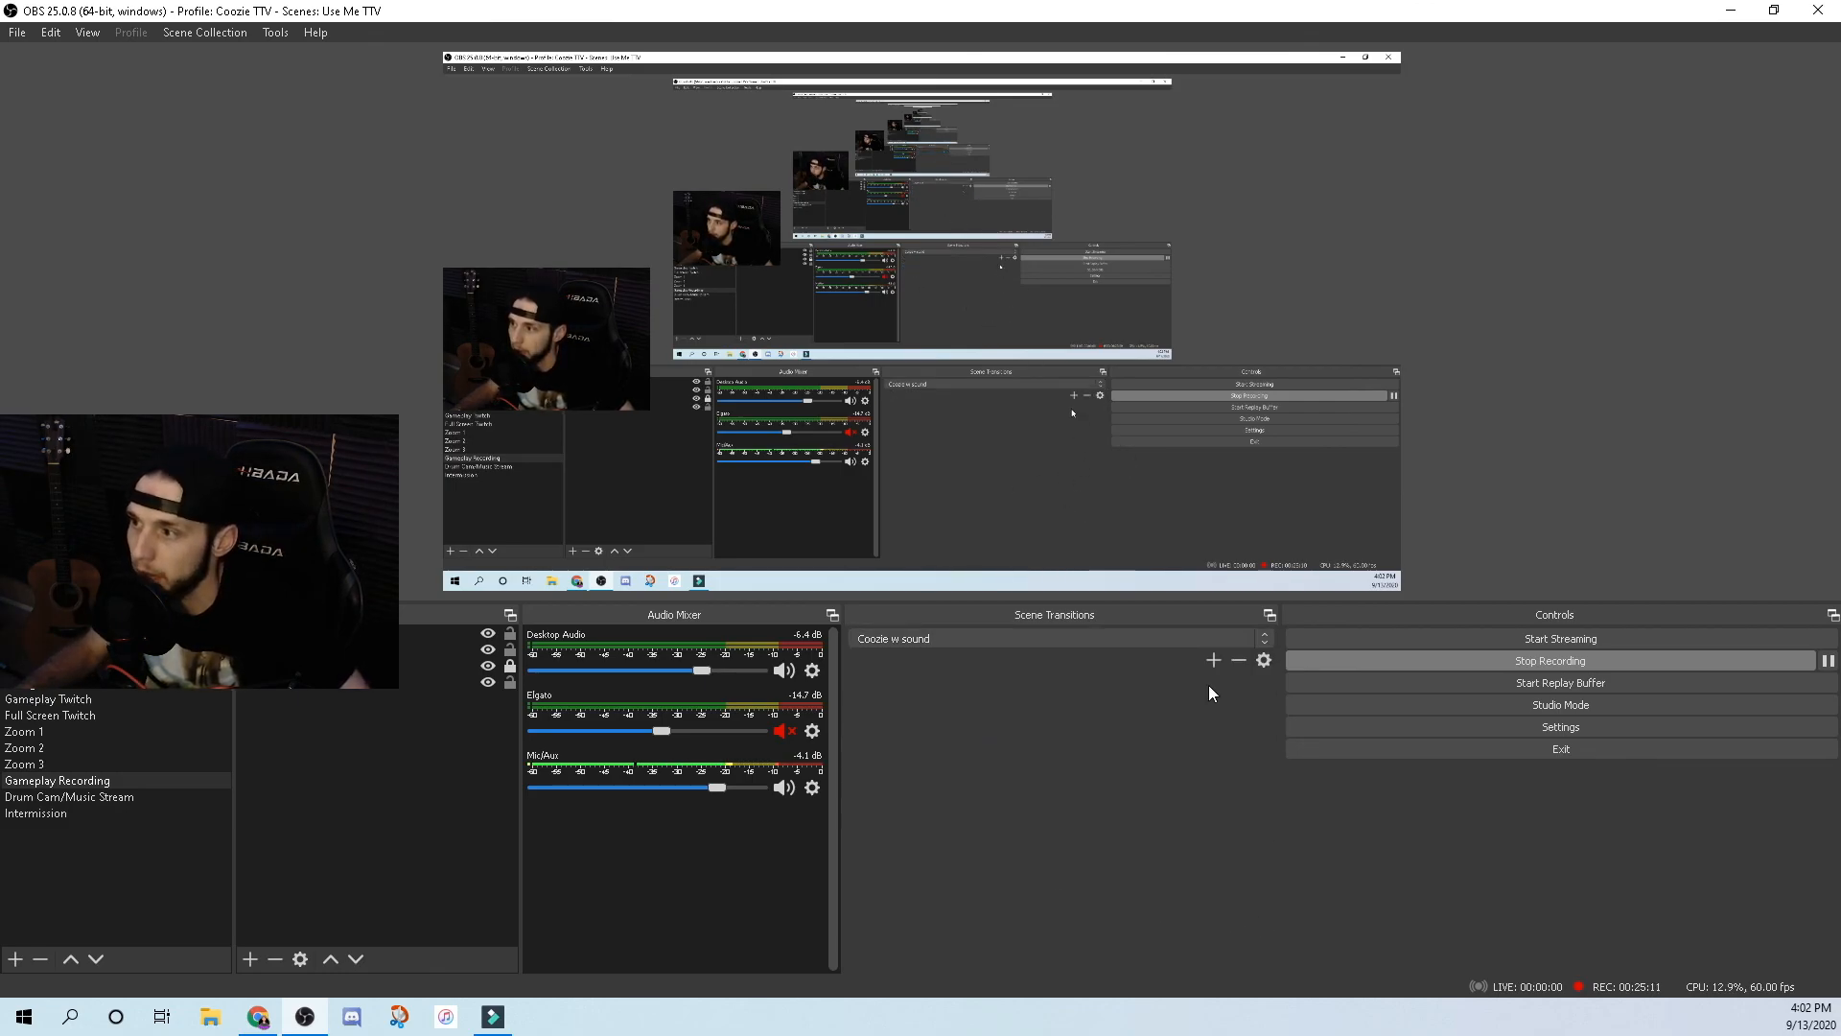
click(1215, 661)
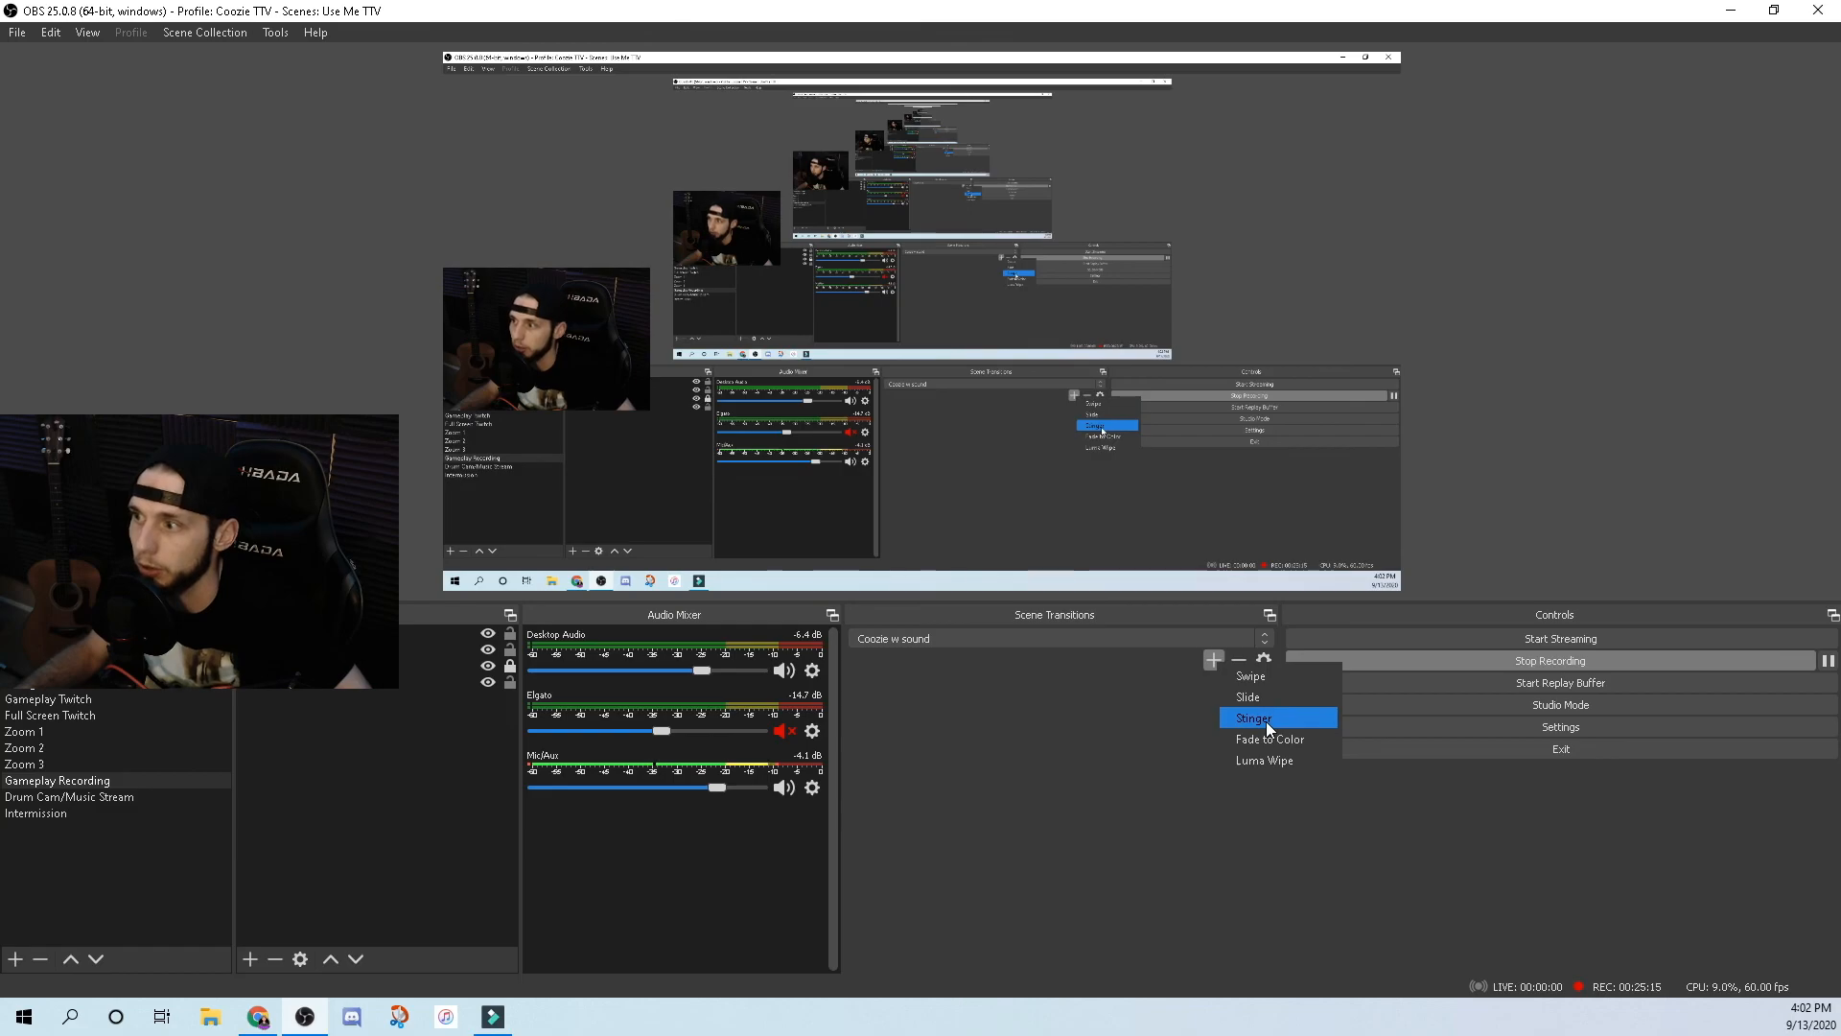
click(1061, 710)
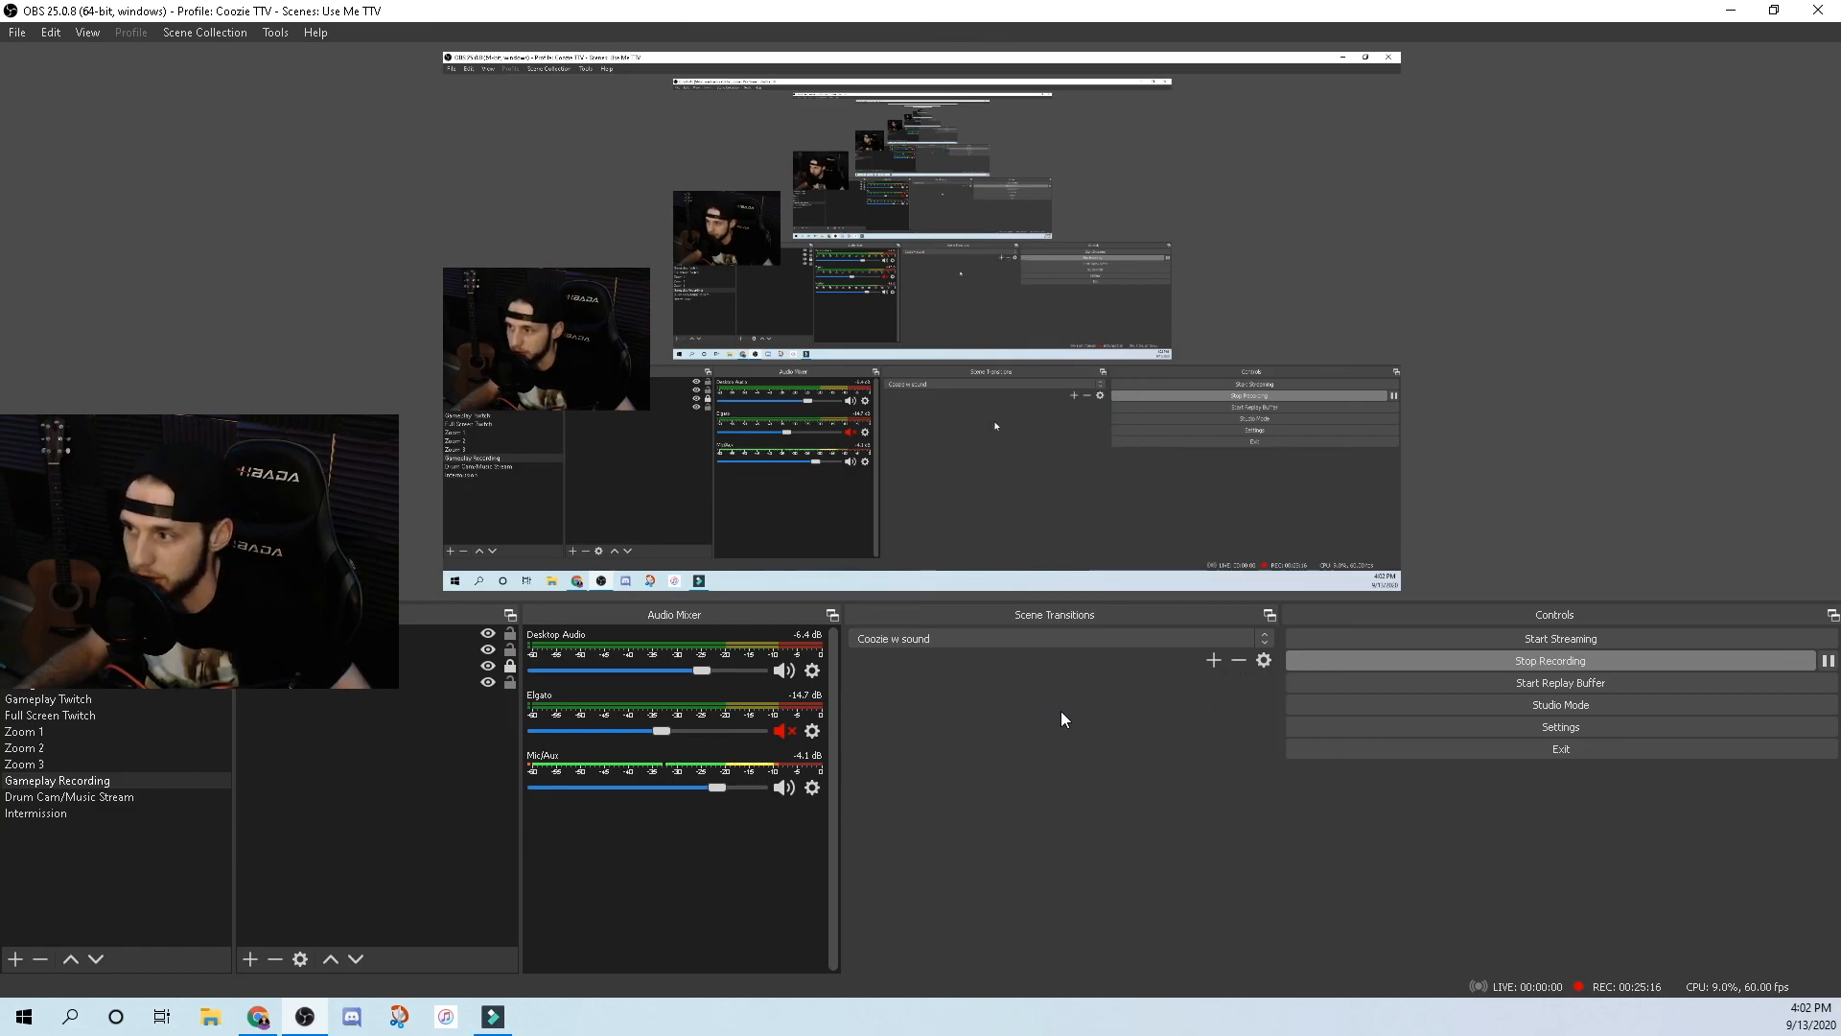
click(1215, 662)
Add a Stinger transition named Stinger (3), leaving its video file unset.
click(1252, 717)
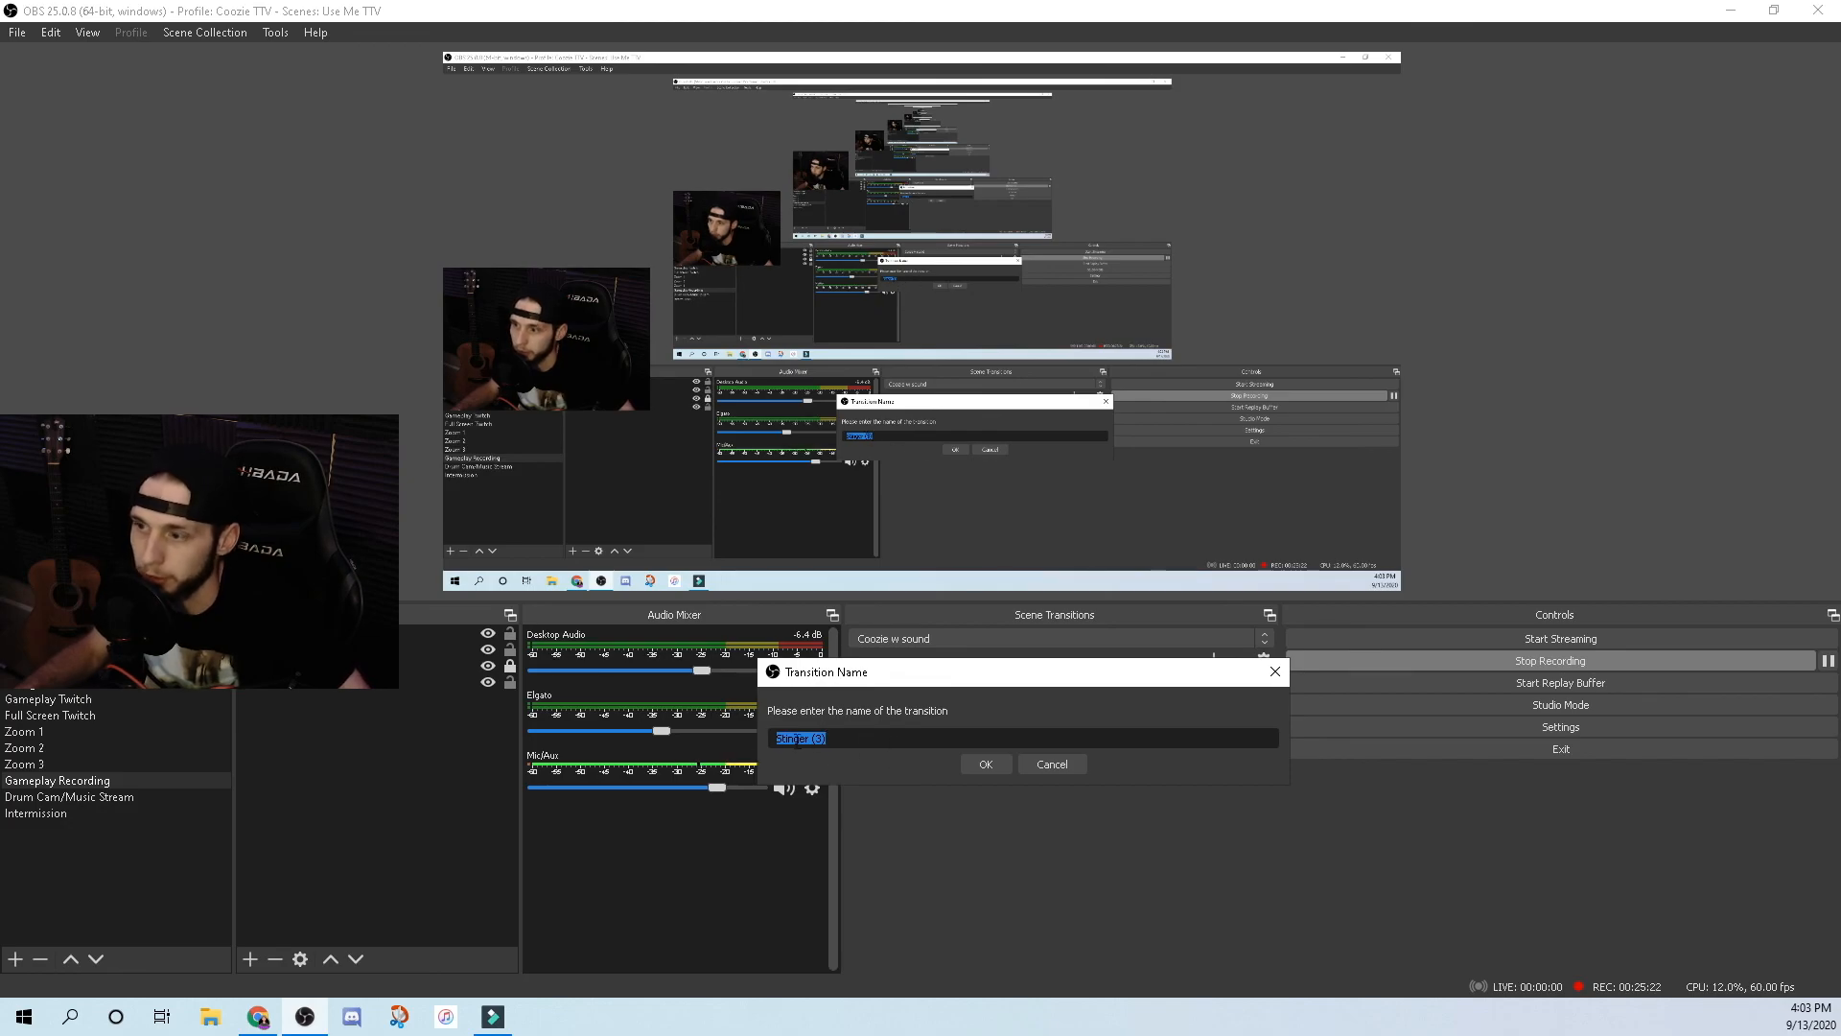
click(989, 767)
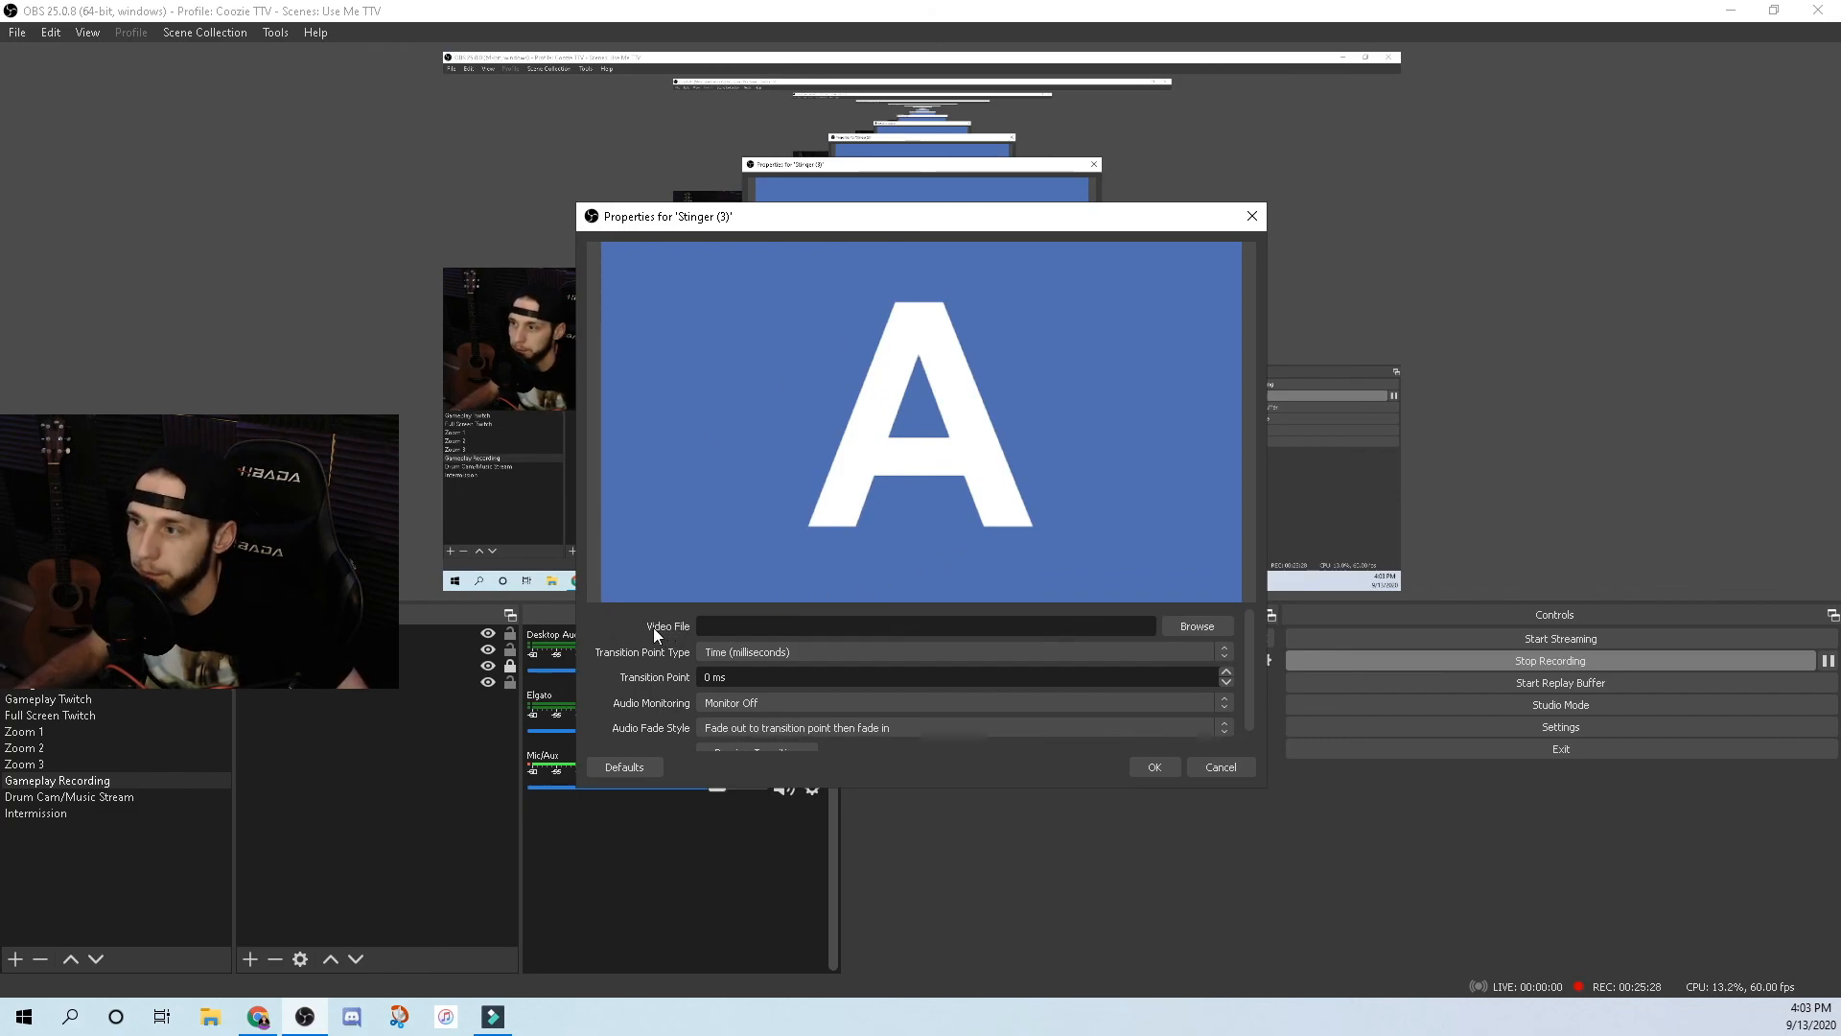
click(1186, 626)
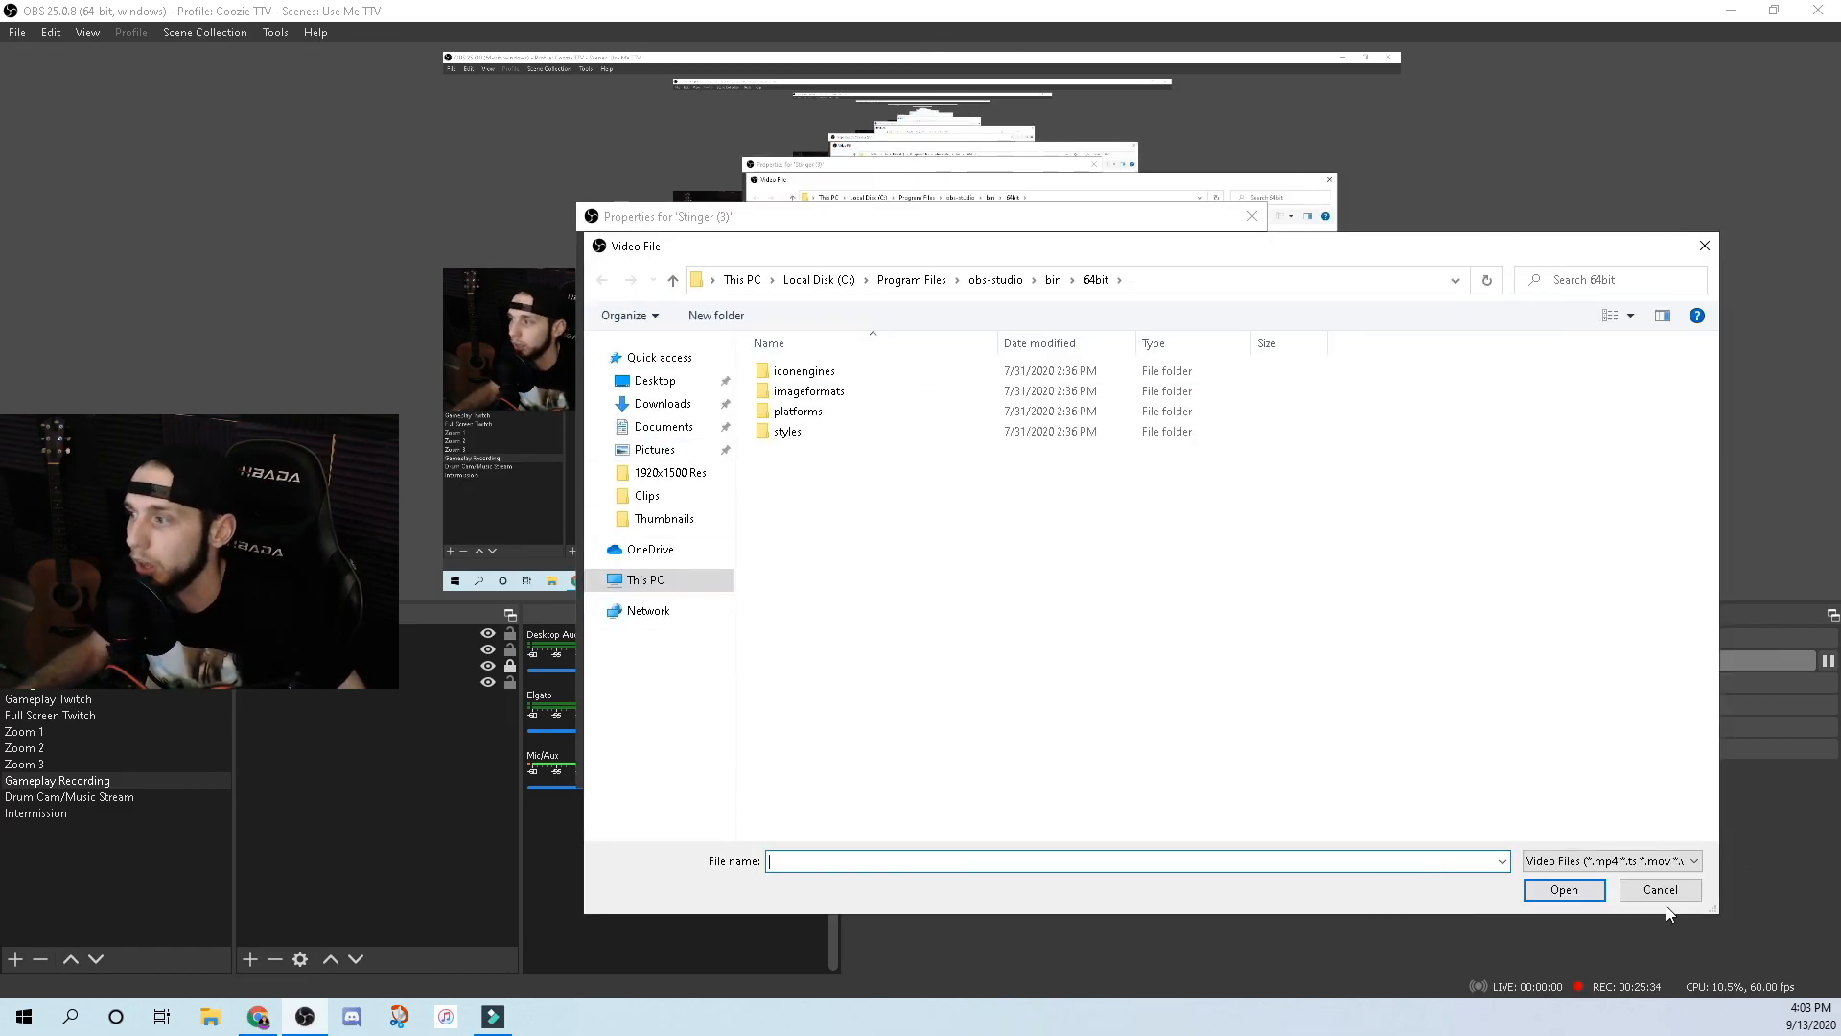
click(1663, 889)
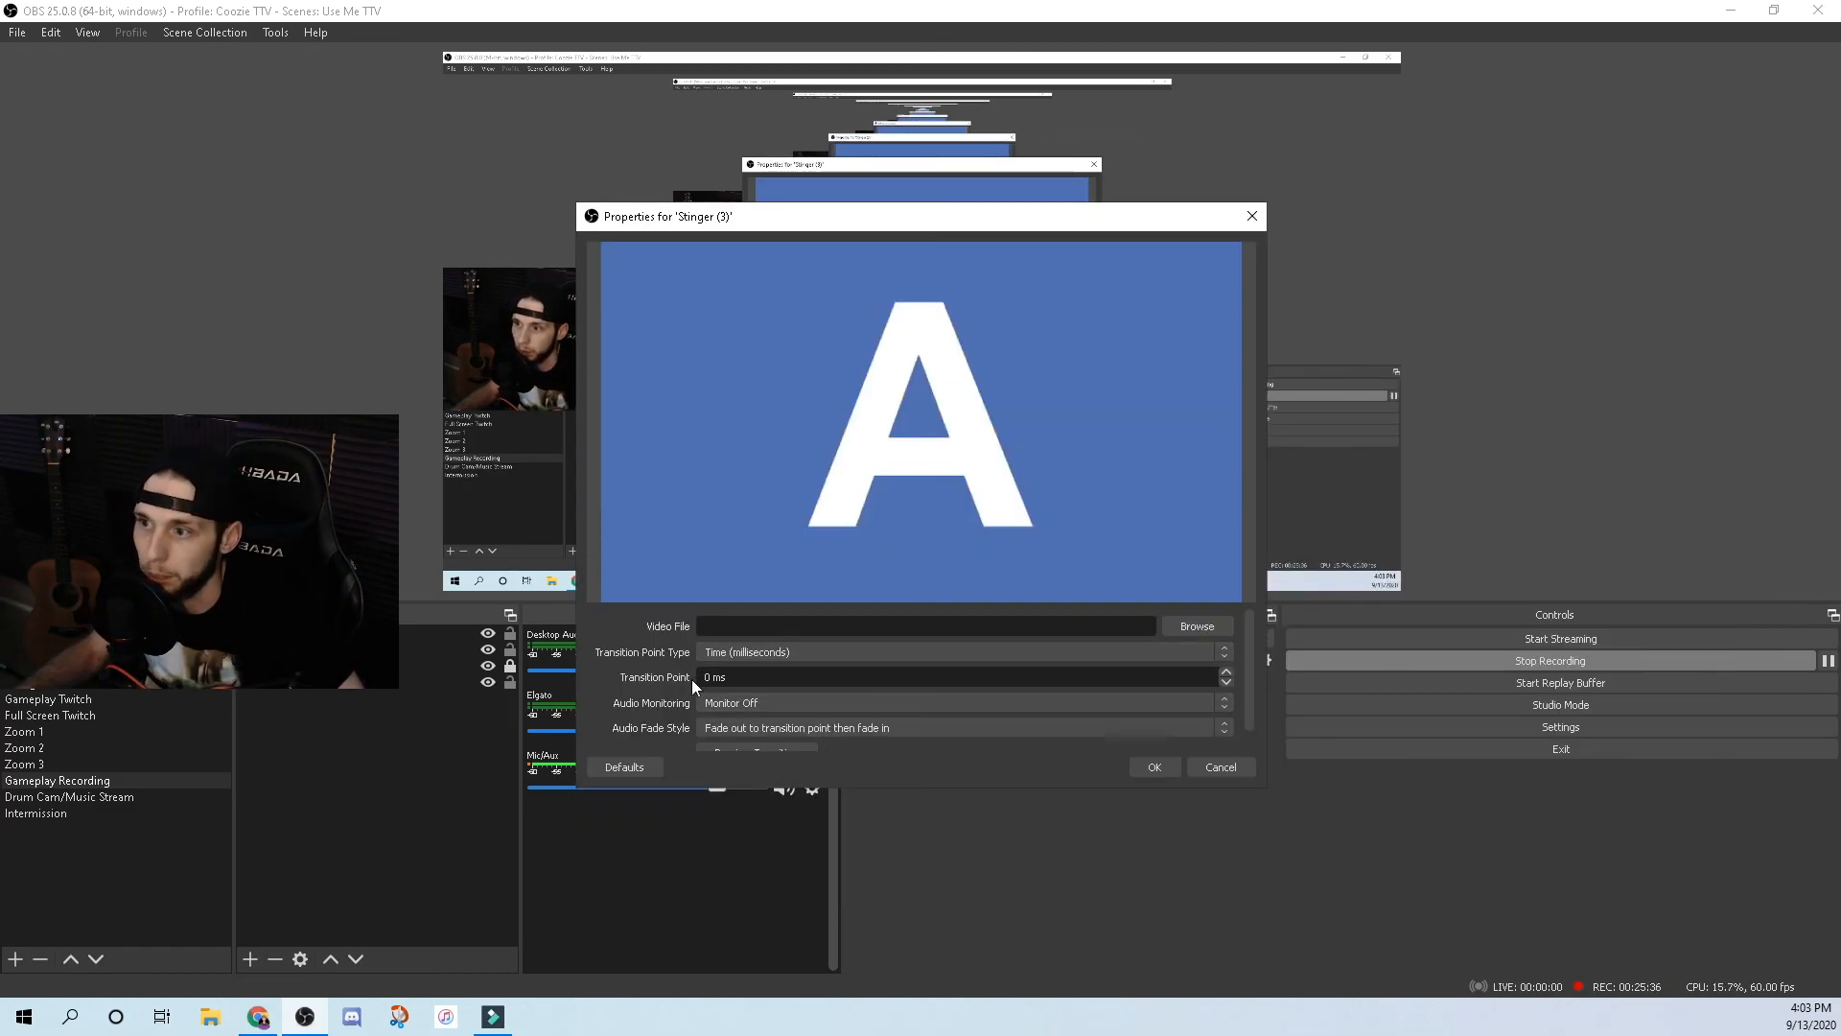
click(1221, 767)
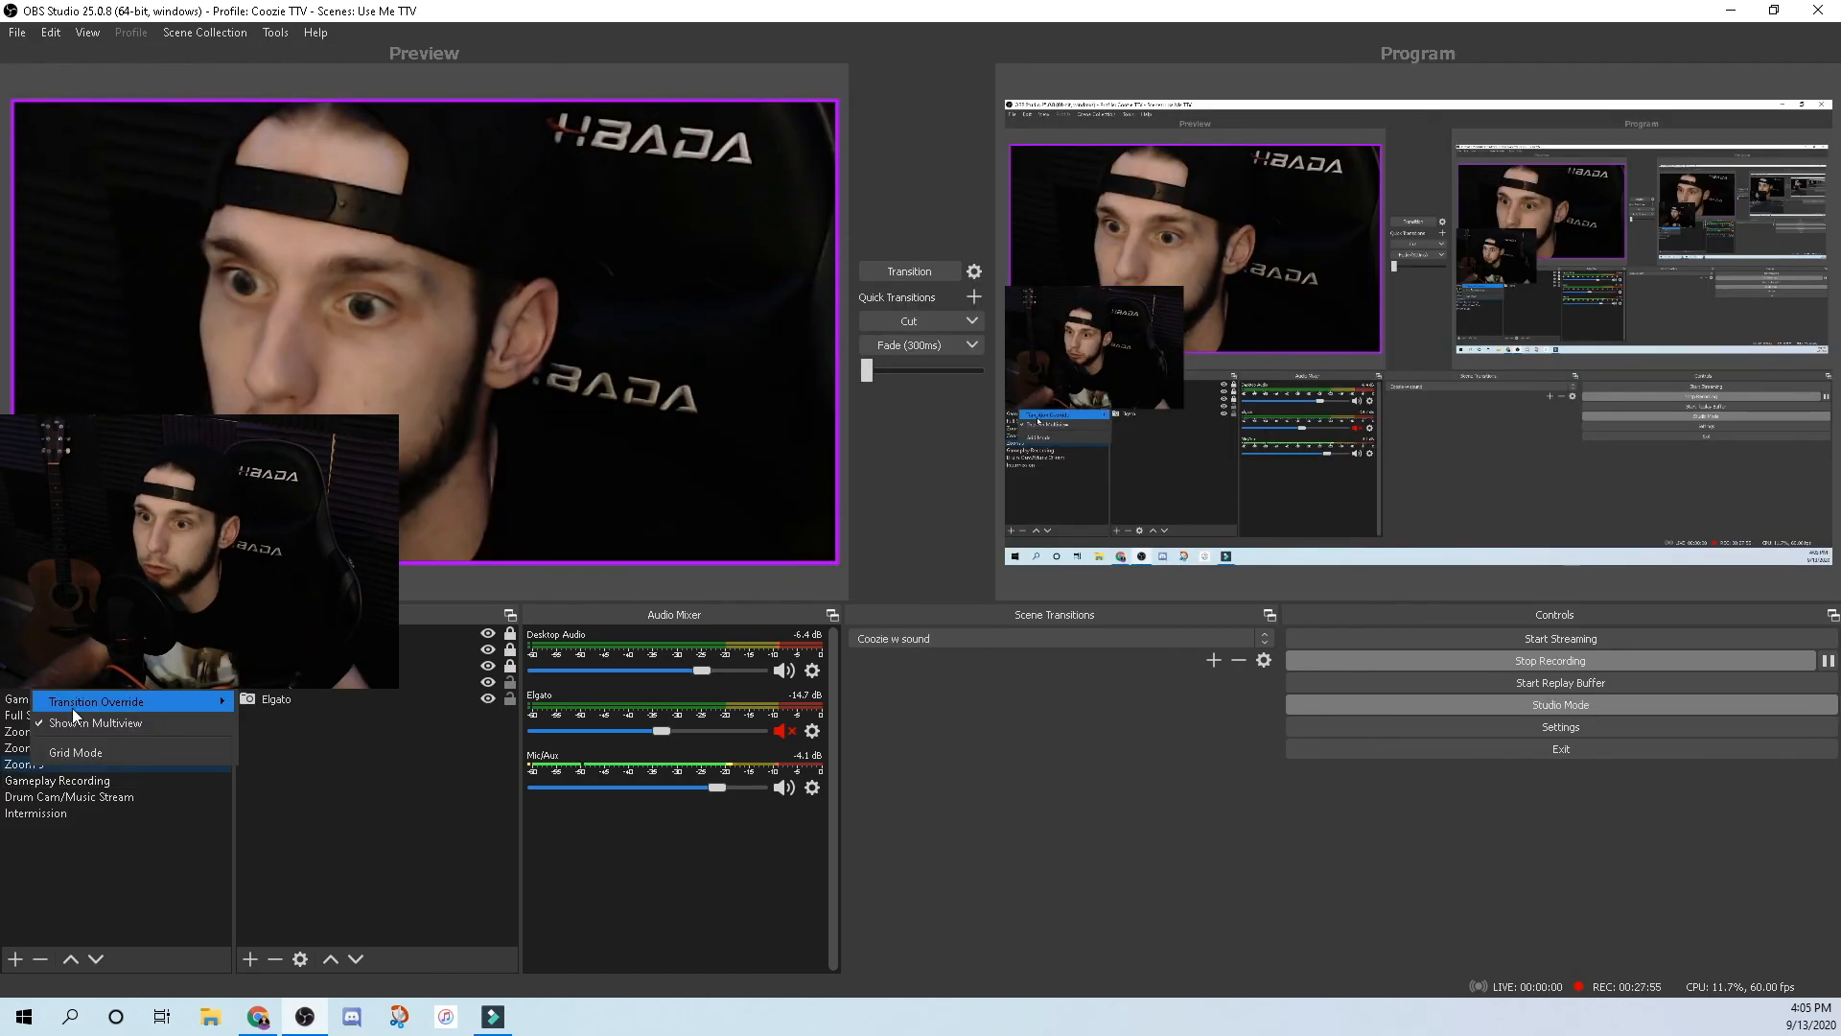
Select the Gameplay Recording scene and turn Studio Mode off.
mouse_move(134, 701)
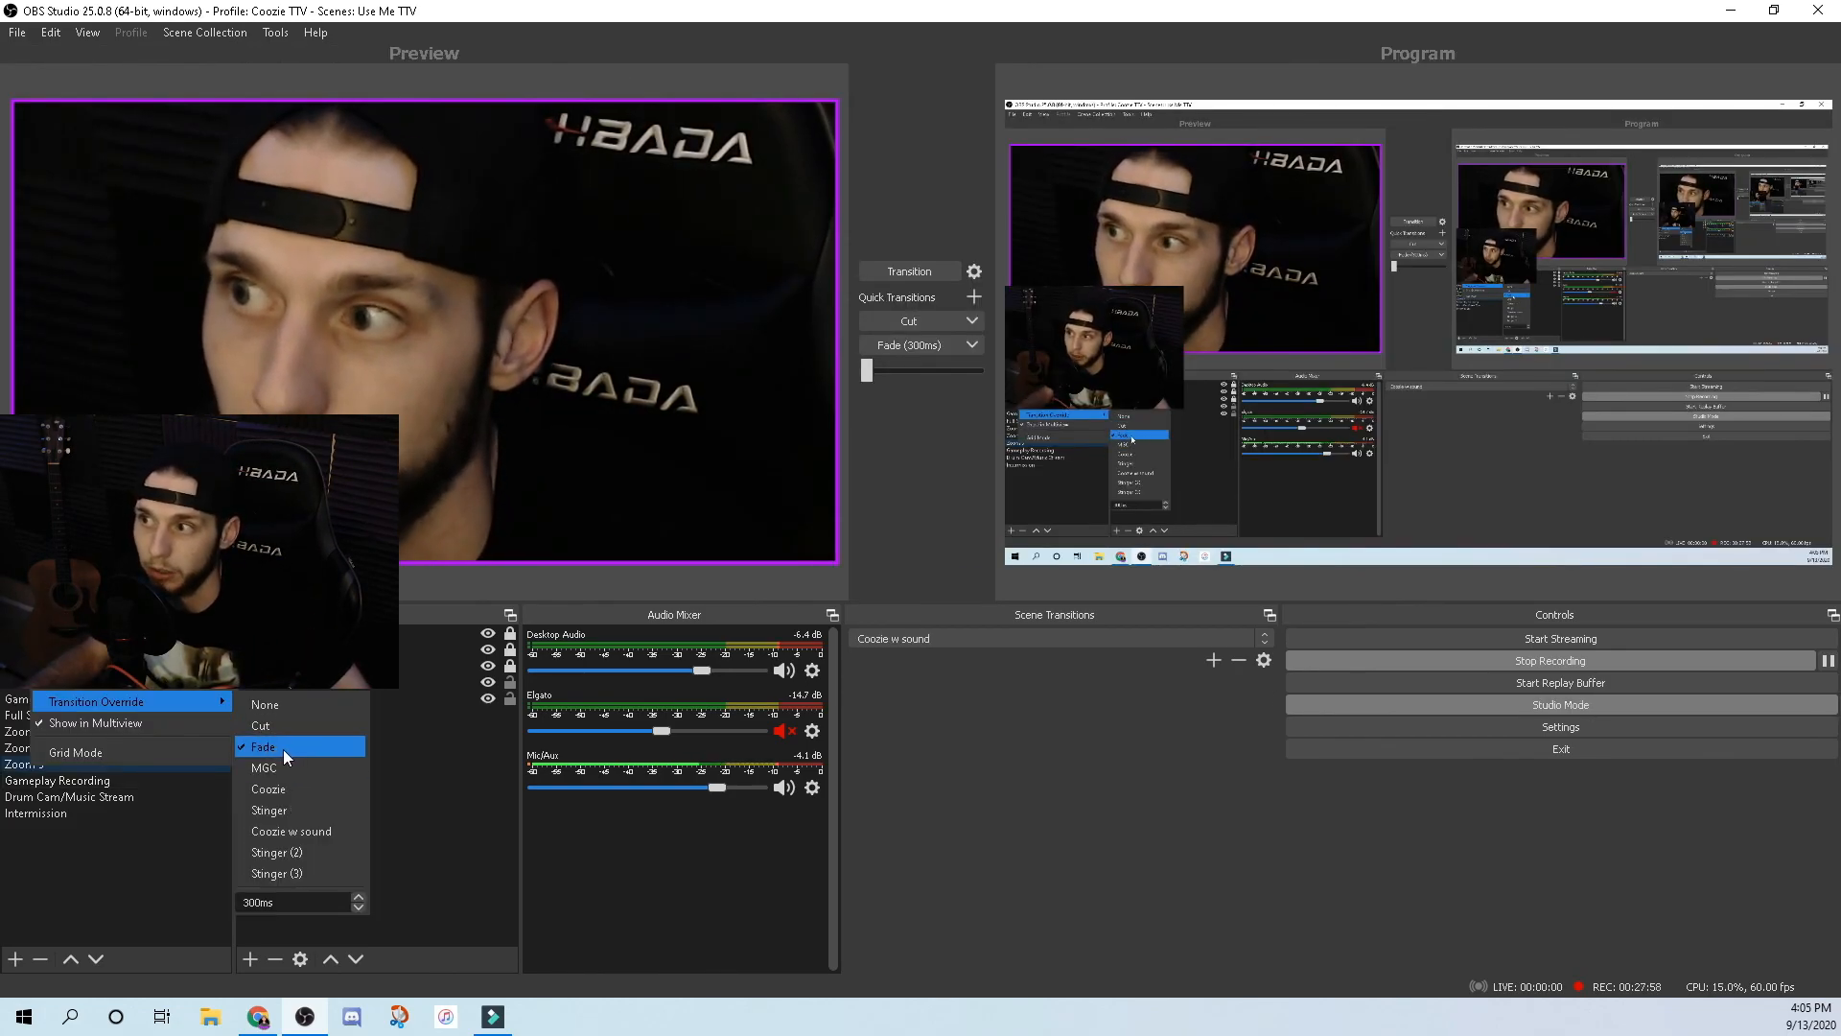
click(887, 833)
click(58, 780)
click(1426, 705)
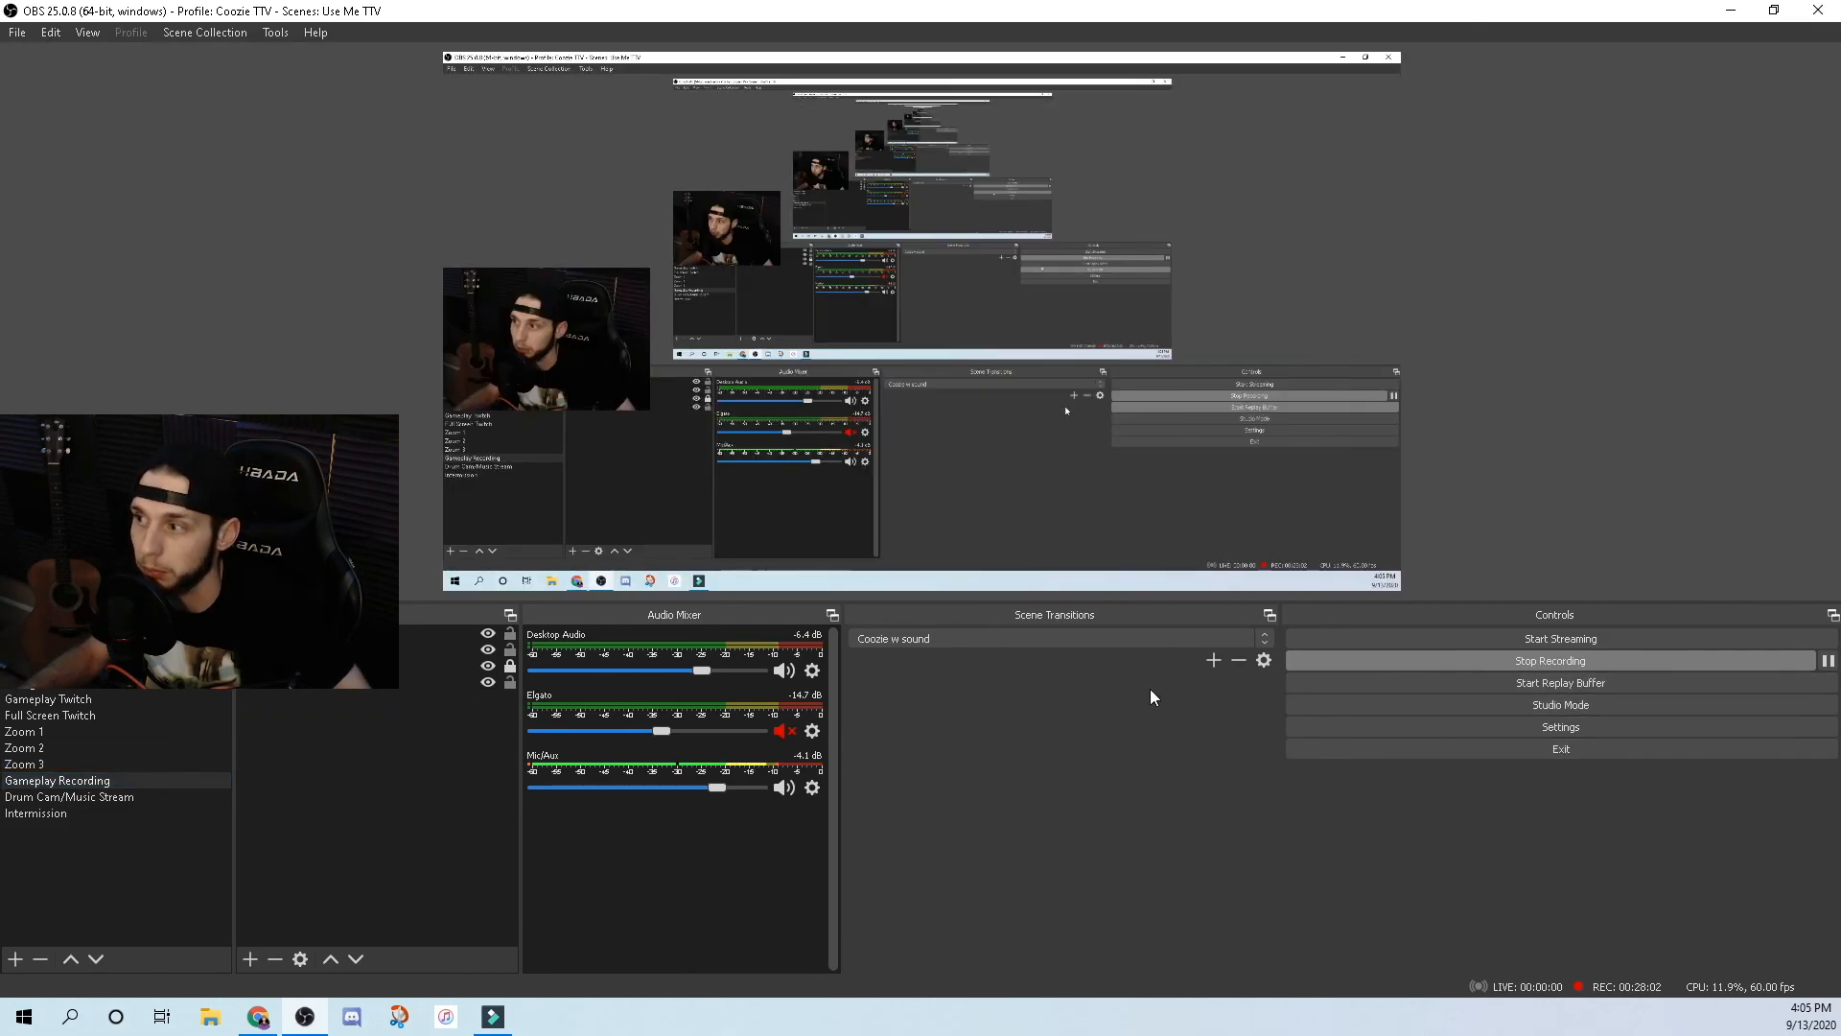